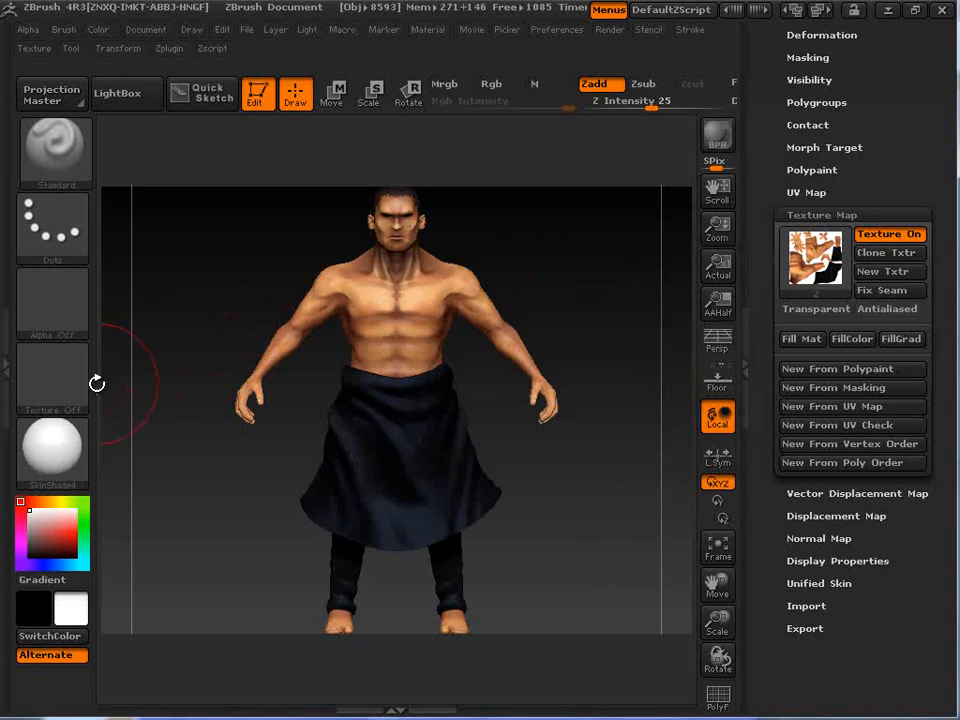
Look over the texture palette's import and export options.
{"action": "left_click", "coordinate": [60, 390]}
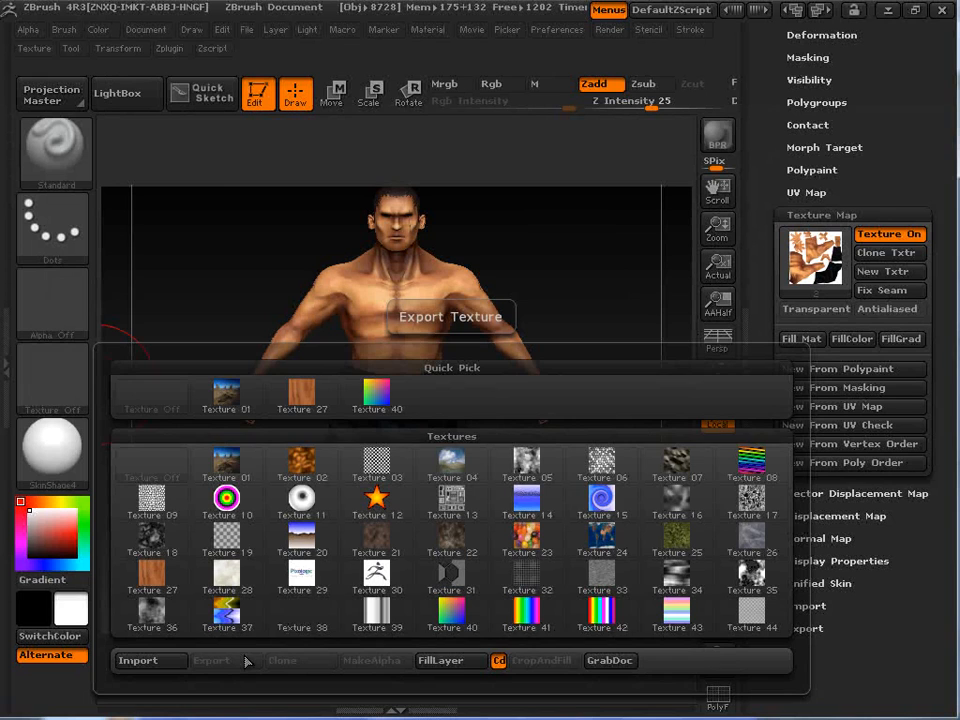
{"action": "left_click", "coordinate": [272, 145]}
{"action": "left_click_drag", "start_coordinate": [762, 268], "coordinate": [762, 253]}
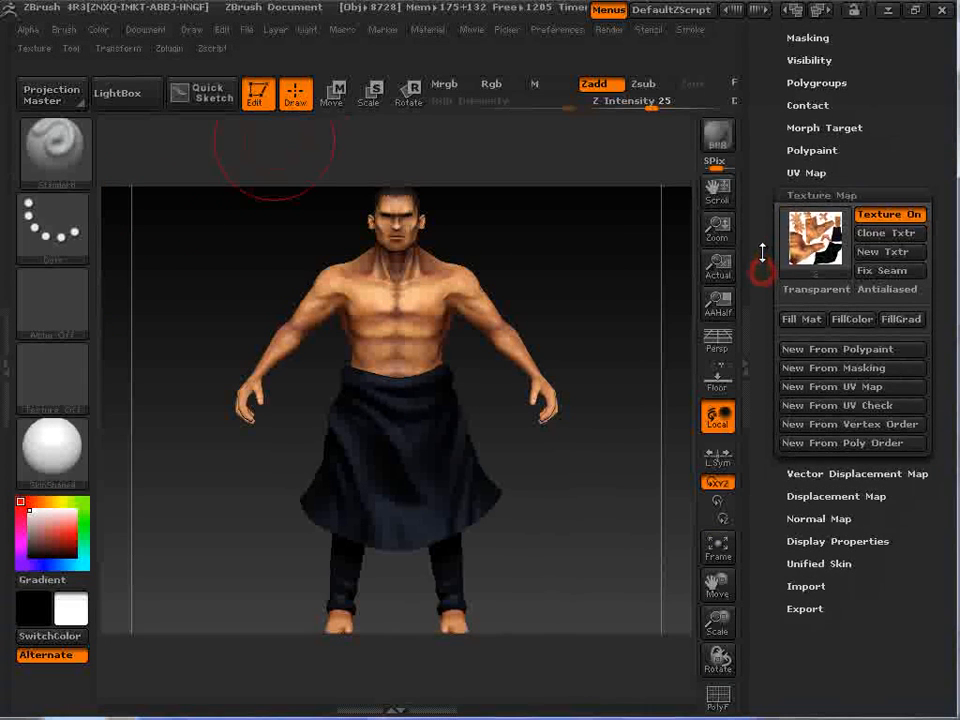
Collapse the Texture Map settings, expand the Normal Map settings and enable Adaptive for normal map creation.
{"action": "left_click", "coordinate": [812, 193]}
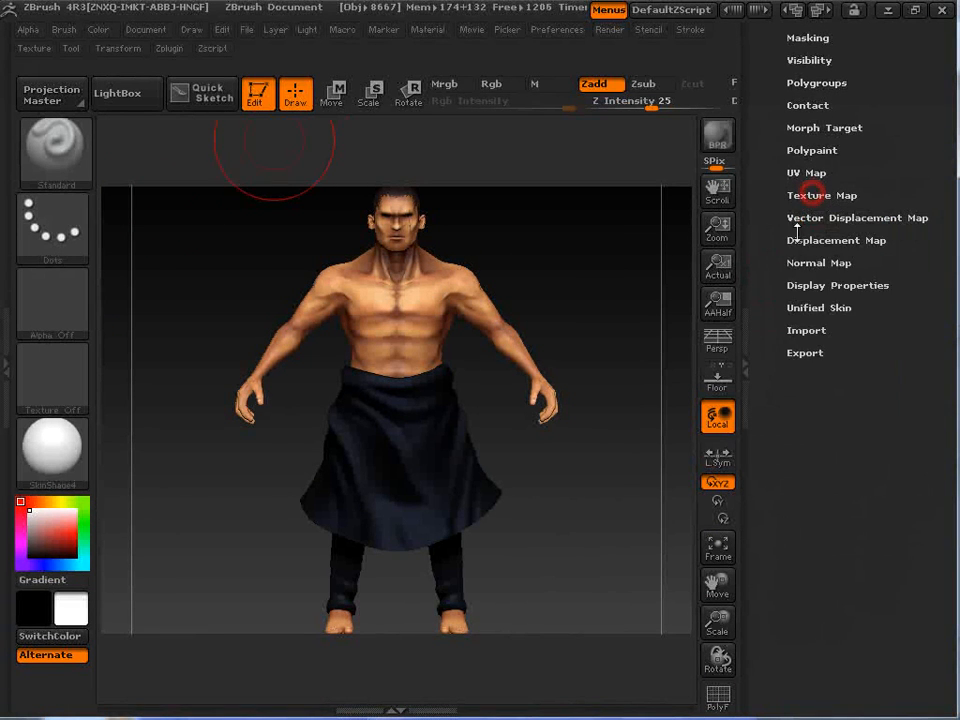
{"action": "left_click_drag", "start_coordinate": [774, 291], "coordinate": [776, 323]}
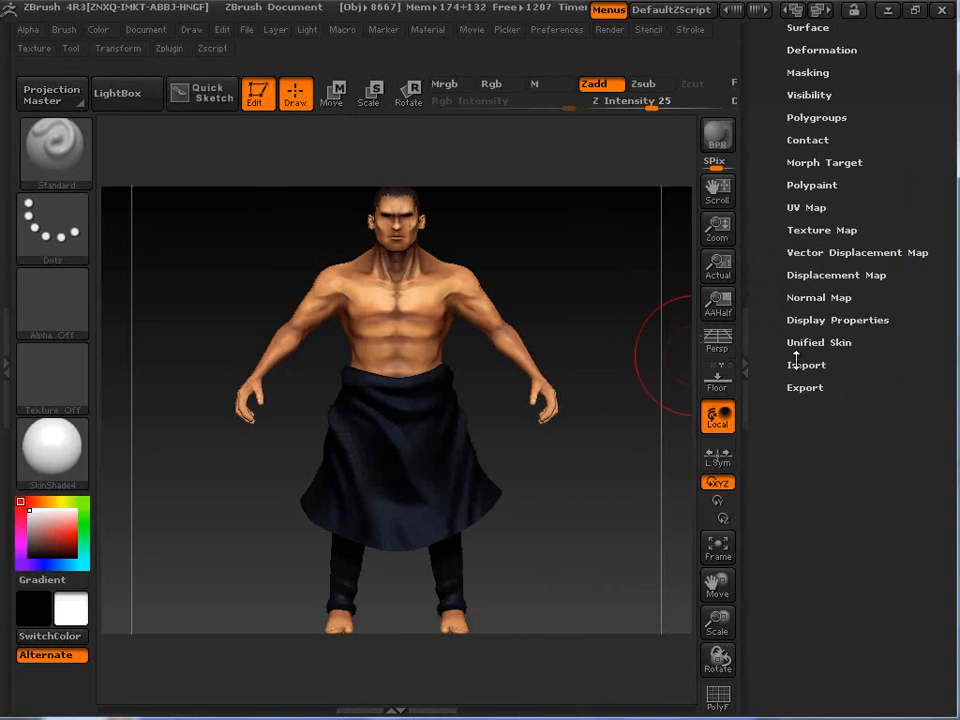
{"action": "left_click", "coordinate": [801, 298]}
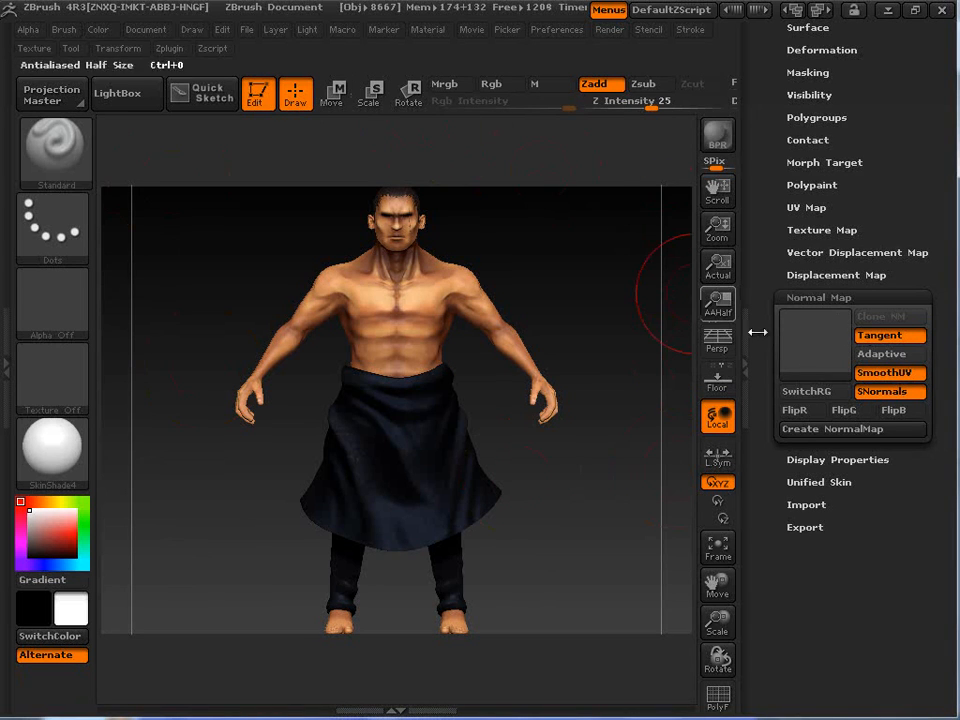
{"action": "left_click", "coordinate": [890, 354]}
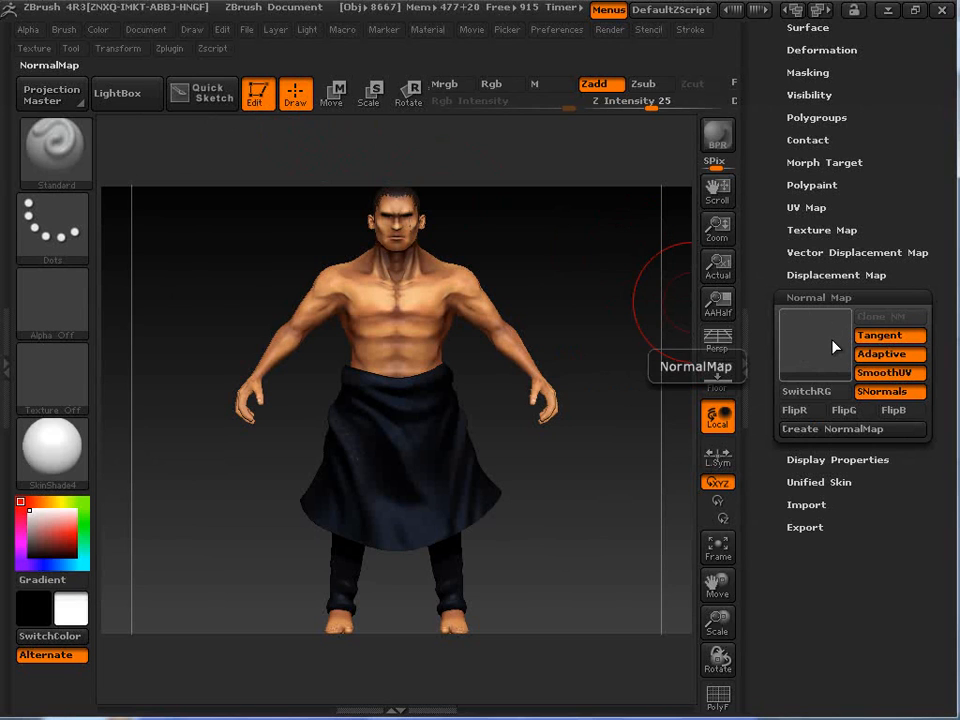
Switch to Photoshop and compare the BODY_COLOR.TGA texture with the bodyNormalsMap.tga image by rearranging their windows.
{"action": "left_click", "coordinate": [40, 390]}
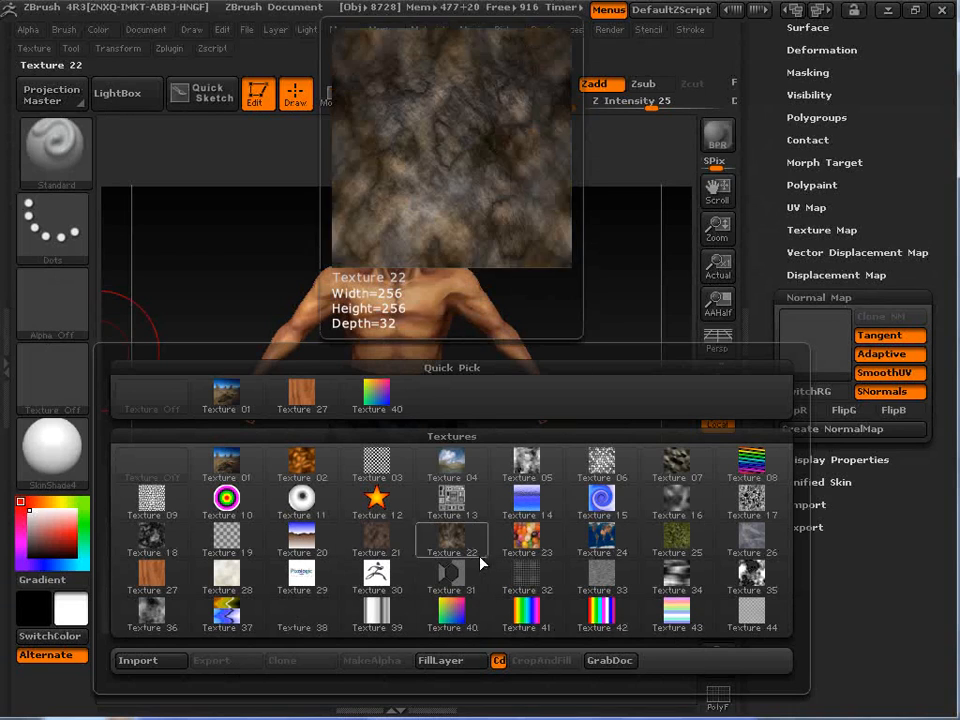
{"action": "key", "text": "super"}
{"action": "left_click", "coordinate": [222, 712]}
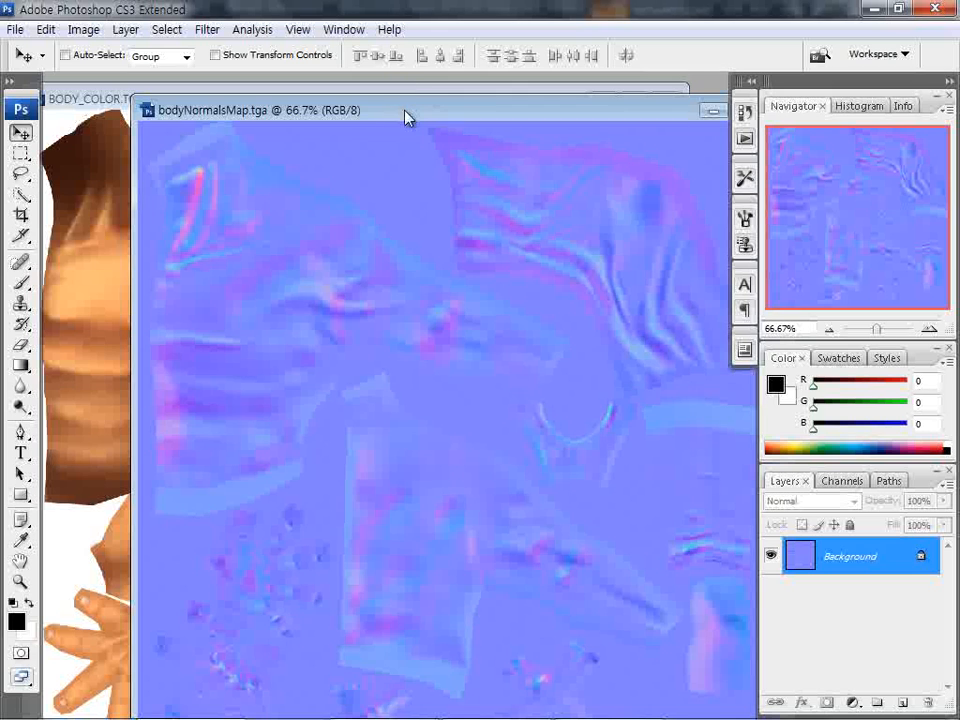
{"action": "left_click_drag", "start_coordinate": [407, 114], "coordinate": [653, 142]}
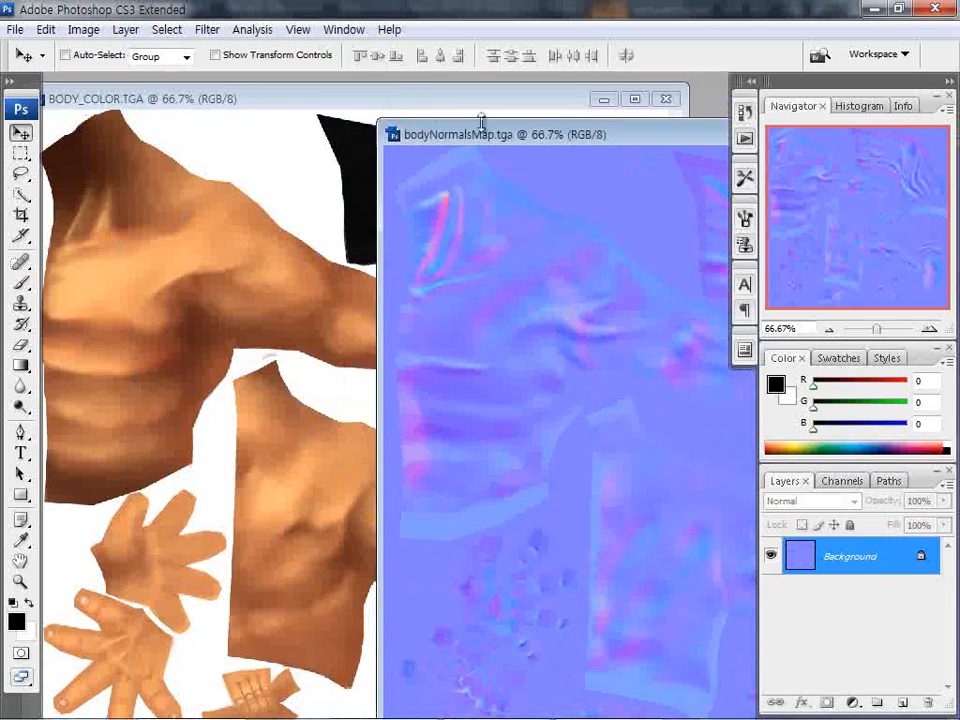
{"action": "left_click_drag", "start_coordinate": [483, 105], "coordinate": [501, 96]}
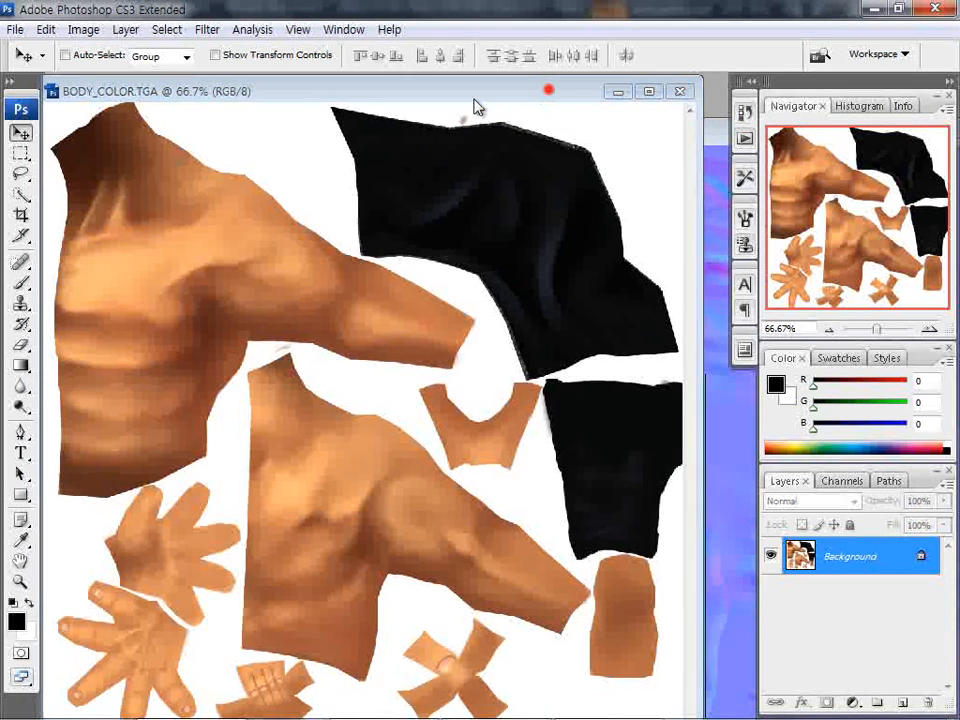
{"action": "left_click_drag", "start_coordinate": [525, 95], "coordinate": [489, 92]}
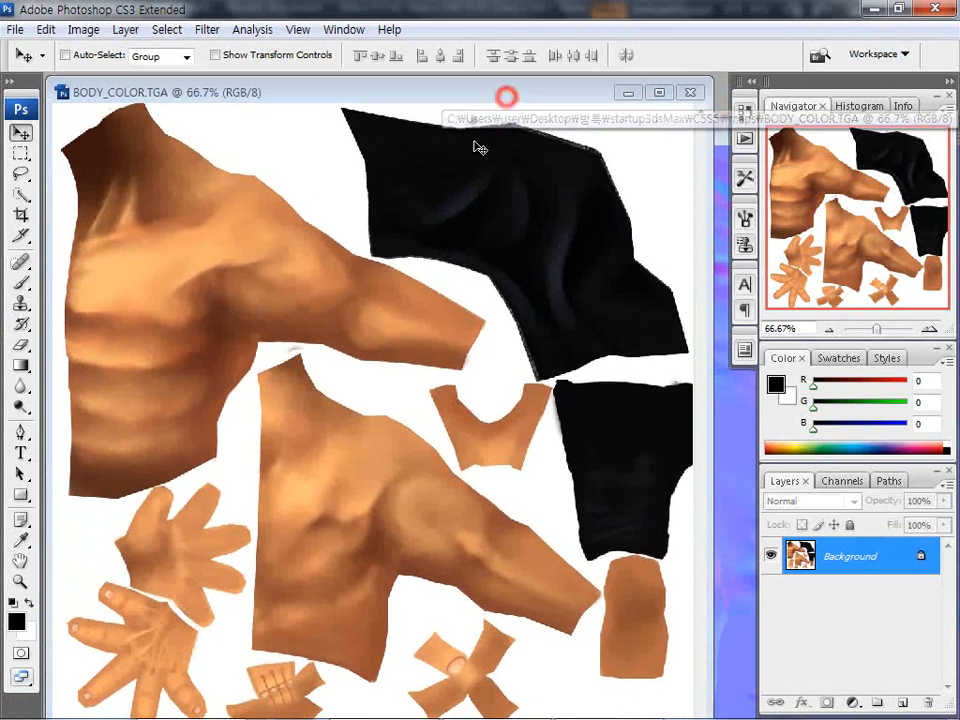
{"action": "left_click_drag", "start_coordinate": [557, 89], "coordinate": [509, 92]}
{"action": "left_click_drag", "start_coordinate": [692, 130], "coordinate": [471, 101]}
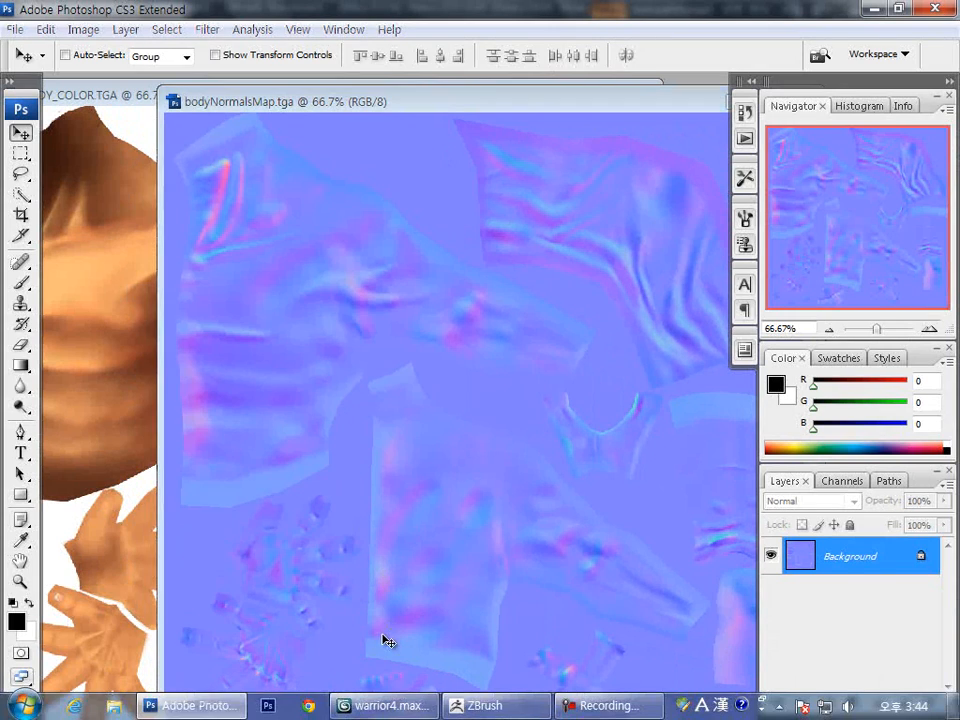
Switch to 3ds Max and select the warrior's low body mesh.
{"action": "key", "text": "super"}
{"action": "left_click", "coordinate": [405, 706]}
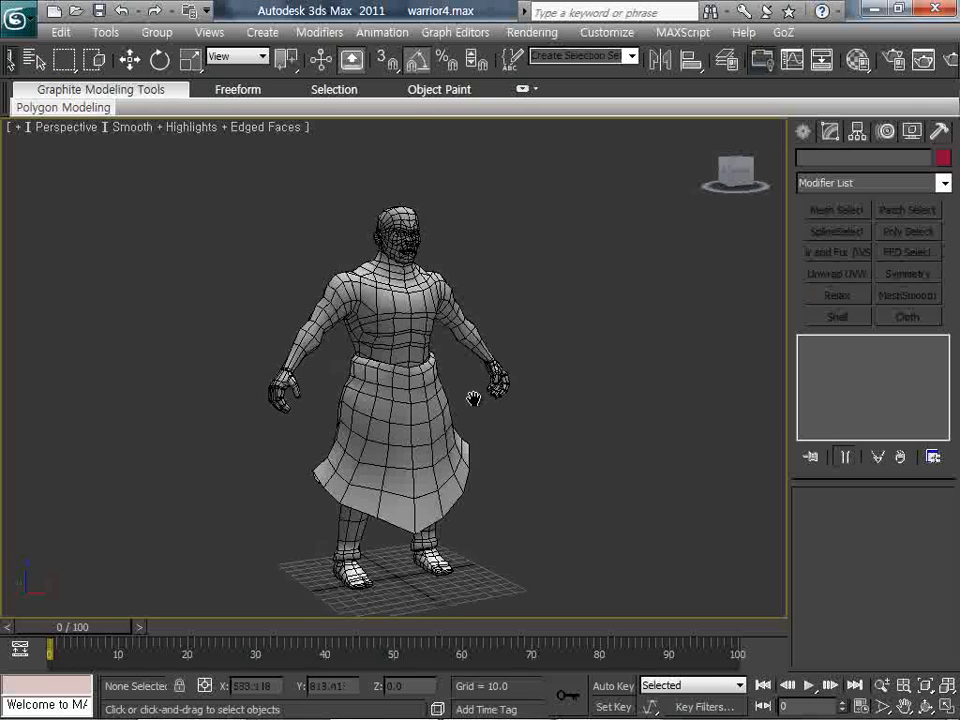
{"action": "scroll", "coordinate": [410, 278], "scroll_direction": "up", "scroll_amount": 3}
{"action": "middle_click_drag", "start_coordinate": [524, 350], "coordinate": [520, 436]}
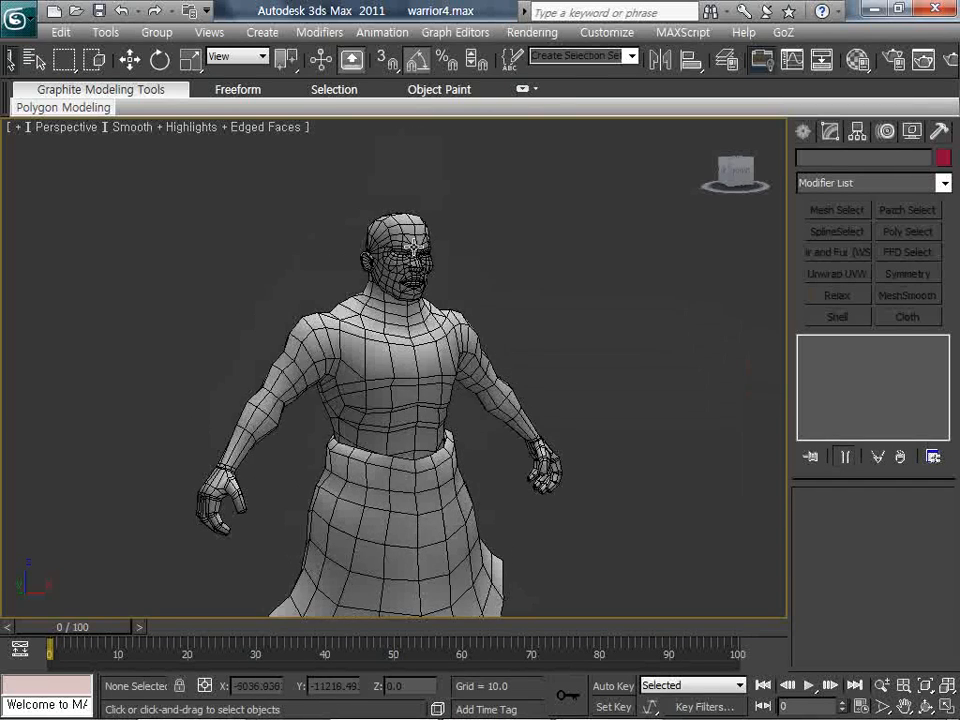
{"action": "left_click", "coordinate": [414, 242]}
{"action": "left_click", "coordinate": [396, 361]}
{"action": "scroll", "coordinate": [487, 344], "scroll_direction": "up", "scroll_amount": 4}
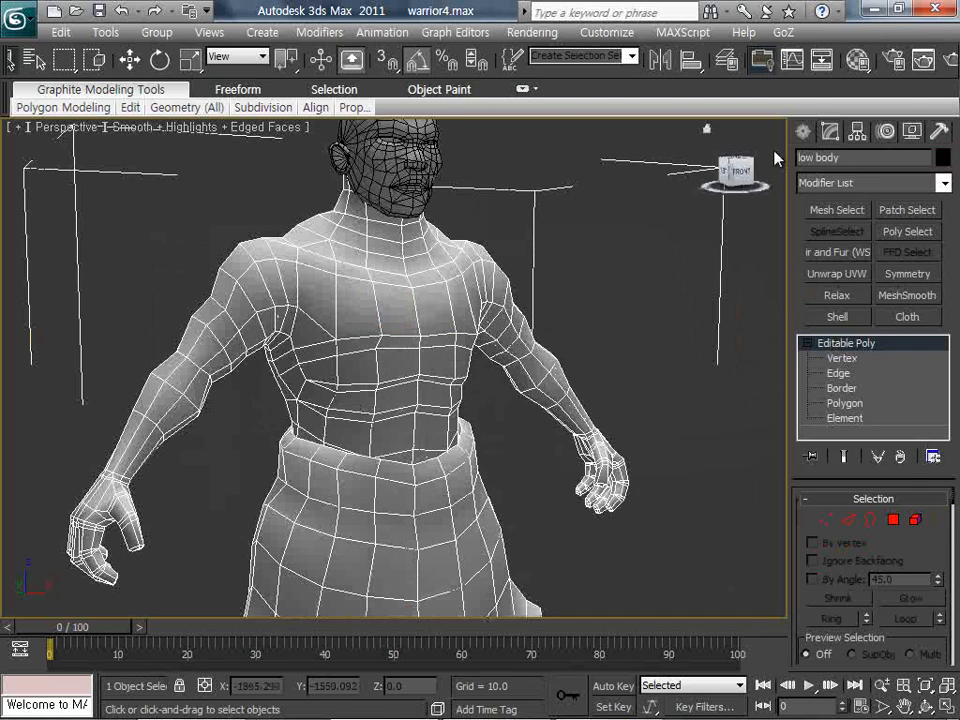
Open the Material Editor and assign the 19 - Default material to the selected body mesh.
{"action": "key", "text": "m"}
{"action": "left_click", "coordinate": [589, 257]}
{"action": "left_click", "coordinate": [628, 316]}
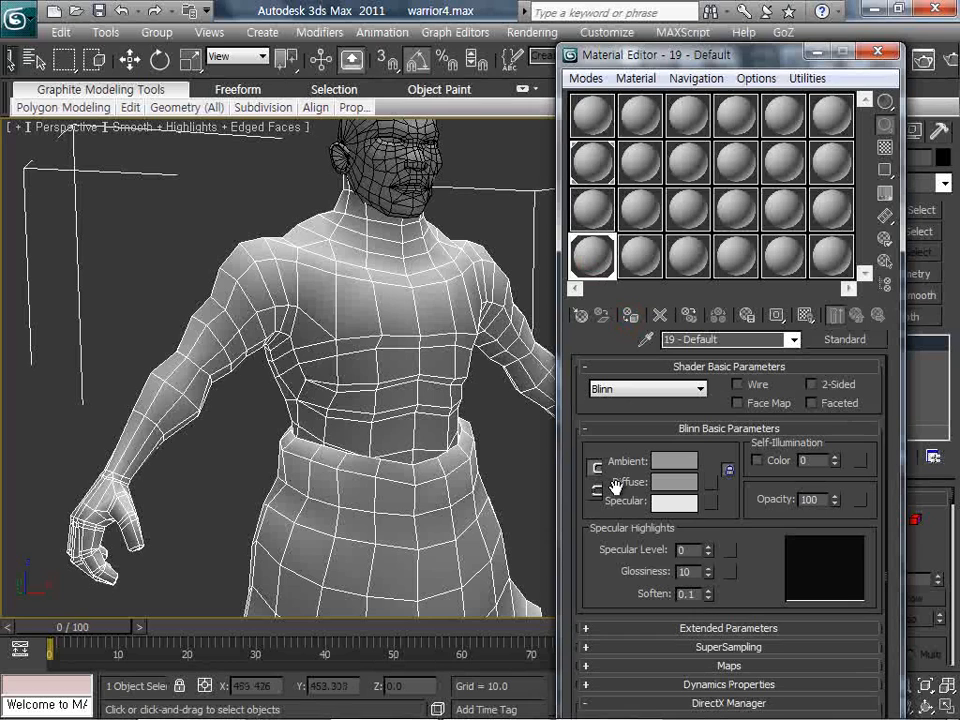
Load BODY_COLOR.TGA as the diffuse bitmap of the 19 - Default material and show the texture on the body in the viewport.
{"action": "left_click", "coordinate": [709, 484]}
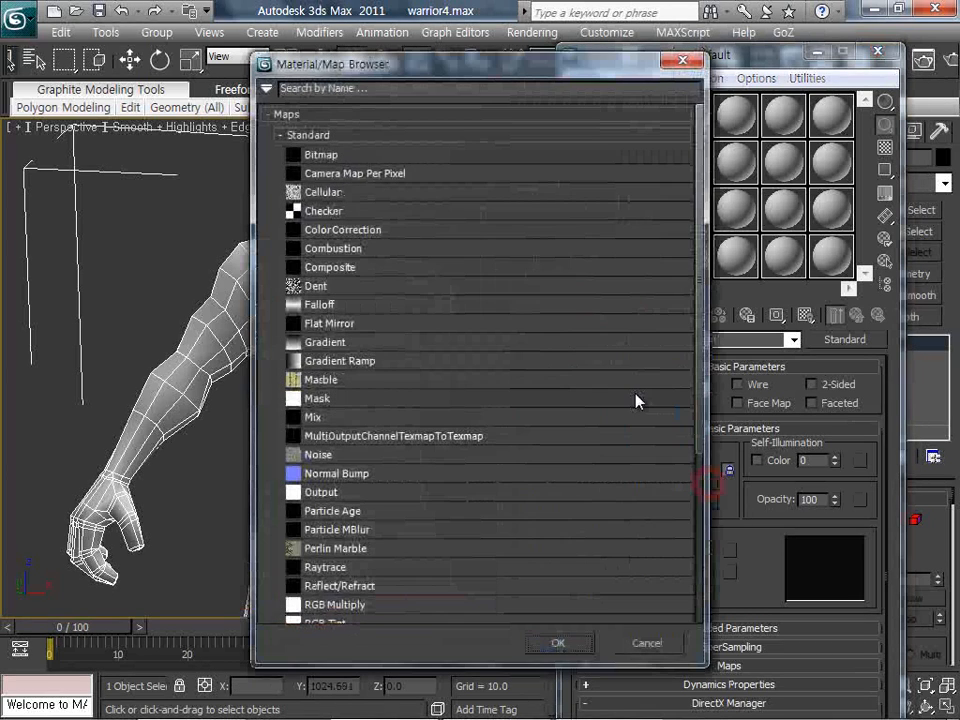
{"action": "double_click", "coordinate": [338, 160]}
{"action": "left_click", "coordinate": [120, 119]}
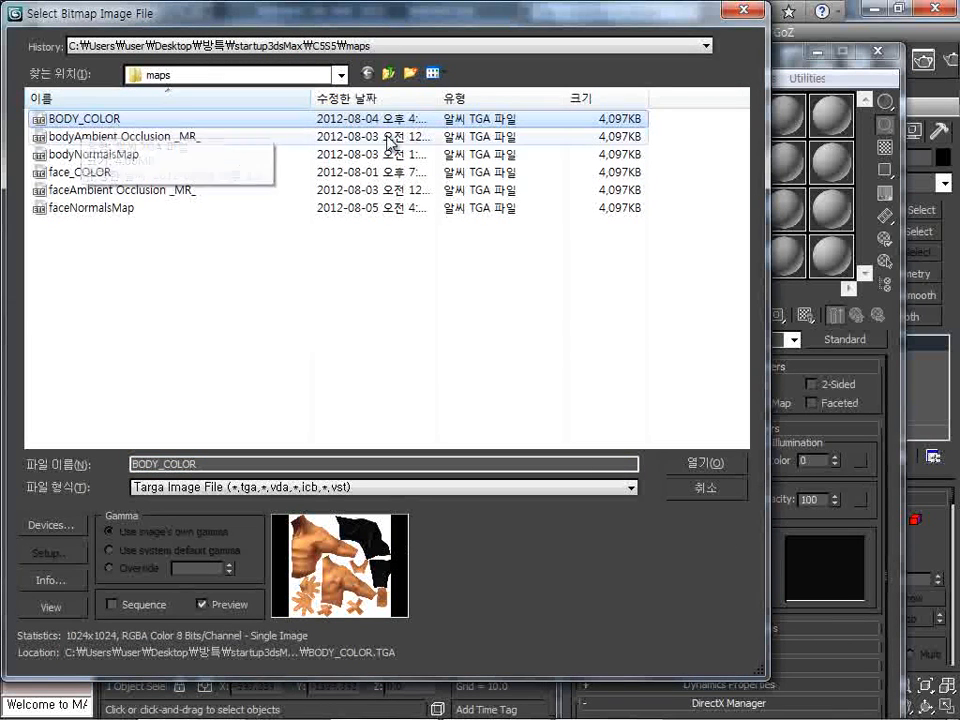
{"action": "left_click", "coordinate": [704, 462]}
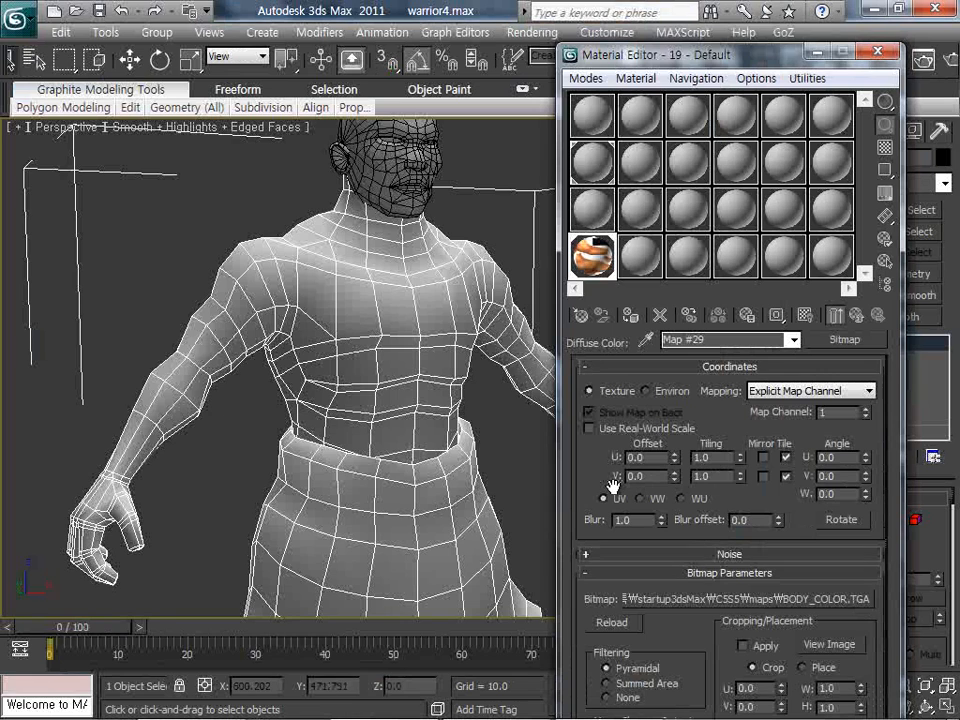
{"action": "left_click", "coordinate": [634, 319]}
{"action": "left_click", "coordinate": [858, 315]}
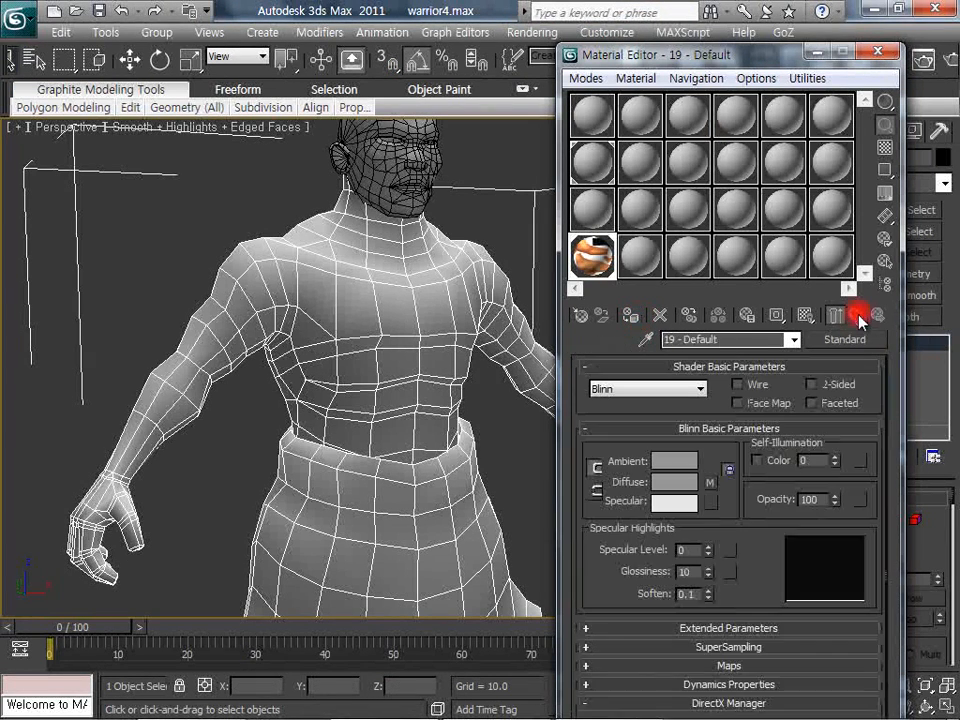
{"action": "left_click", "coordinate": [806, 316]}
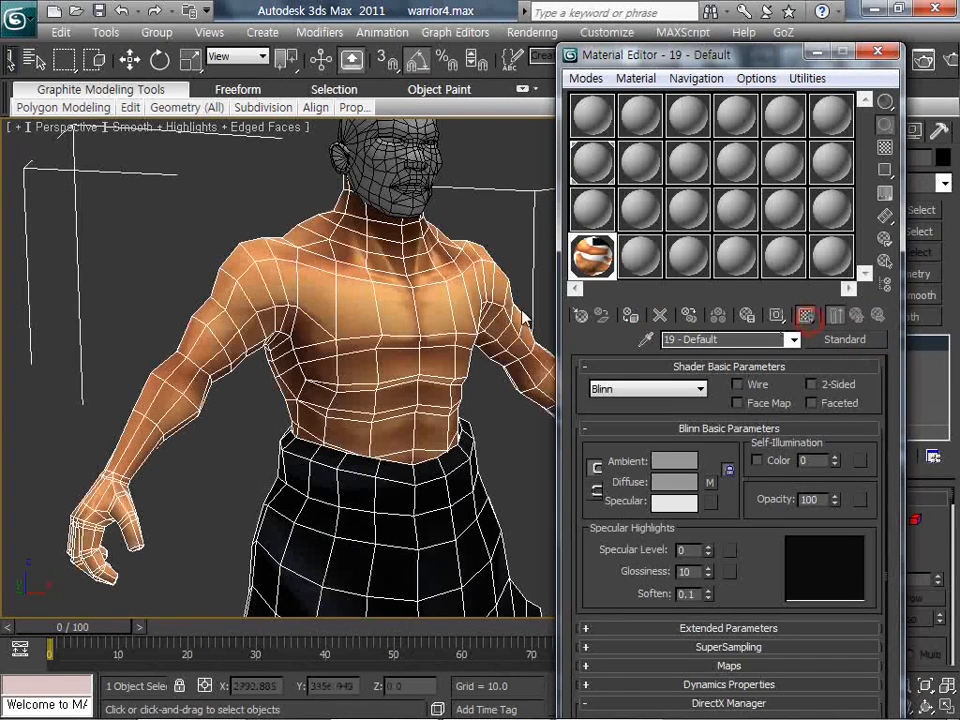
Select the head mesh and assign the 20 - Default material to it.
{"action": "left_click", "coordinate": [640, 255]}
{"action": "left_click", "coordinate": [396, 172]}
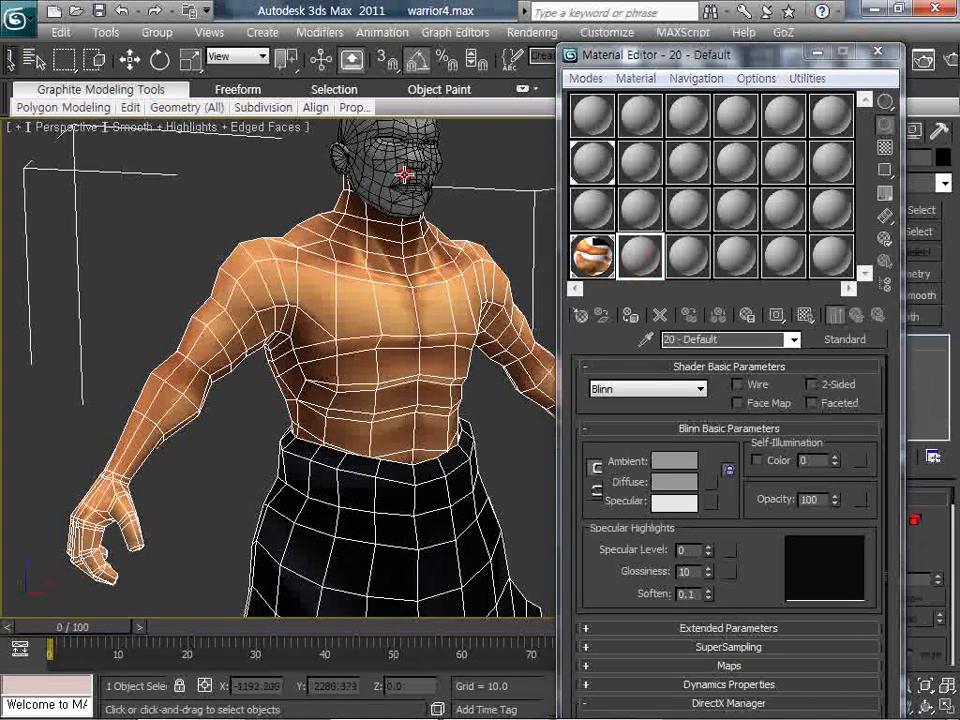
{"action": "left_click", "coordinate": [628, 316]}
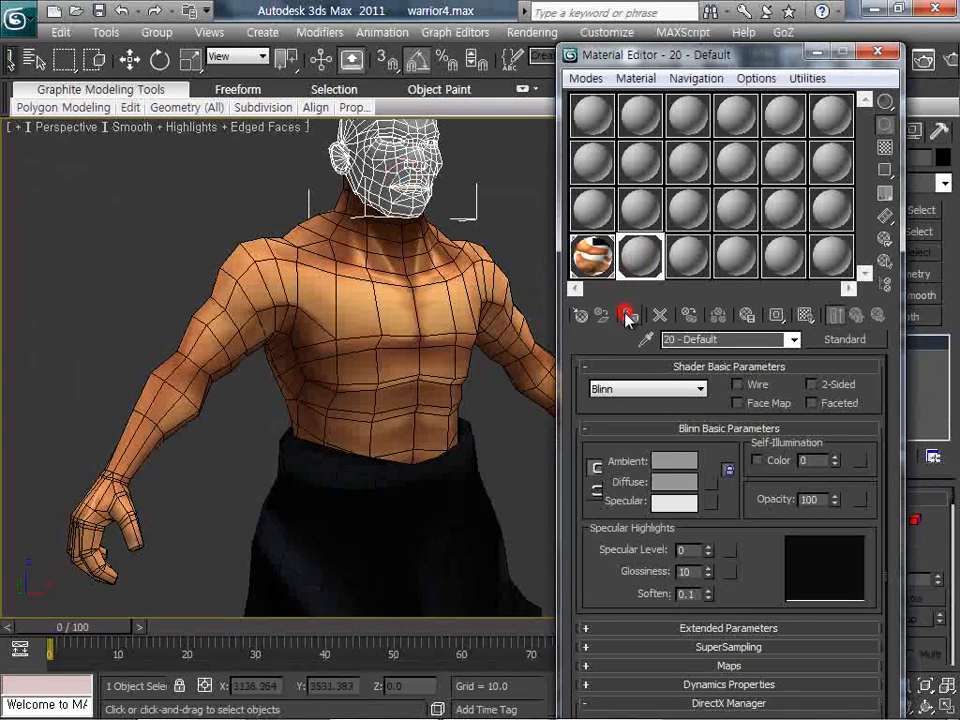
Load face_COLOR.TGA as the diffuse bitmap of the 20 - Default material, show it in the viewport and deselect the head.
{"action": "left_click", "coordinate": [710, 484]}
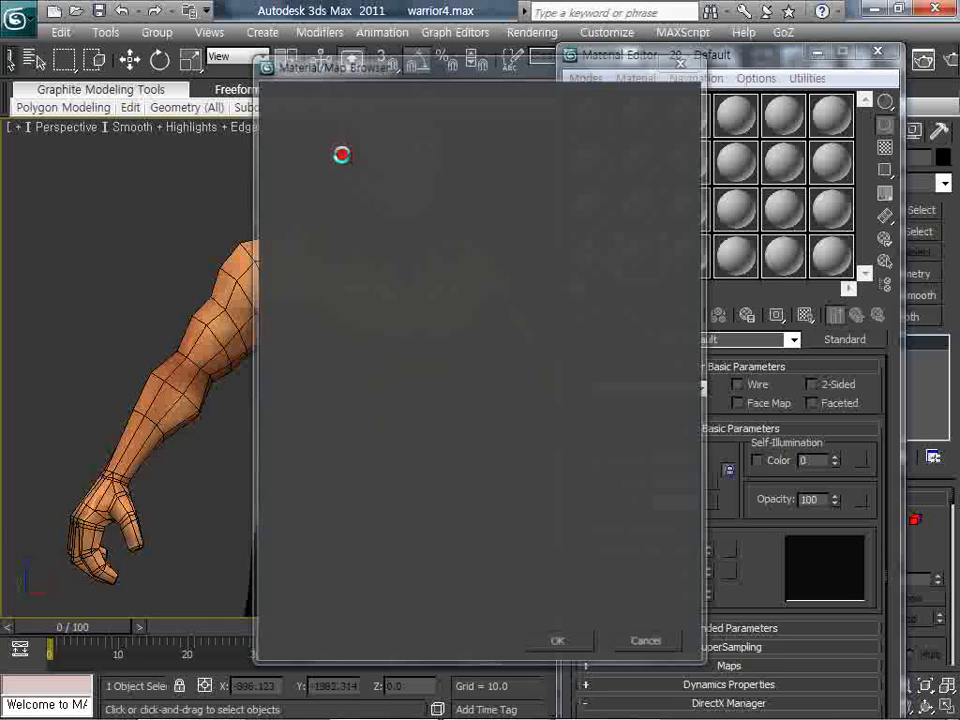
{"action": "double_click", "coordinate": [341, 154]}
{"action": "left_click", "coordinate": [122, 207]}
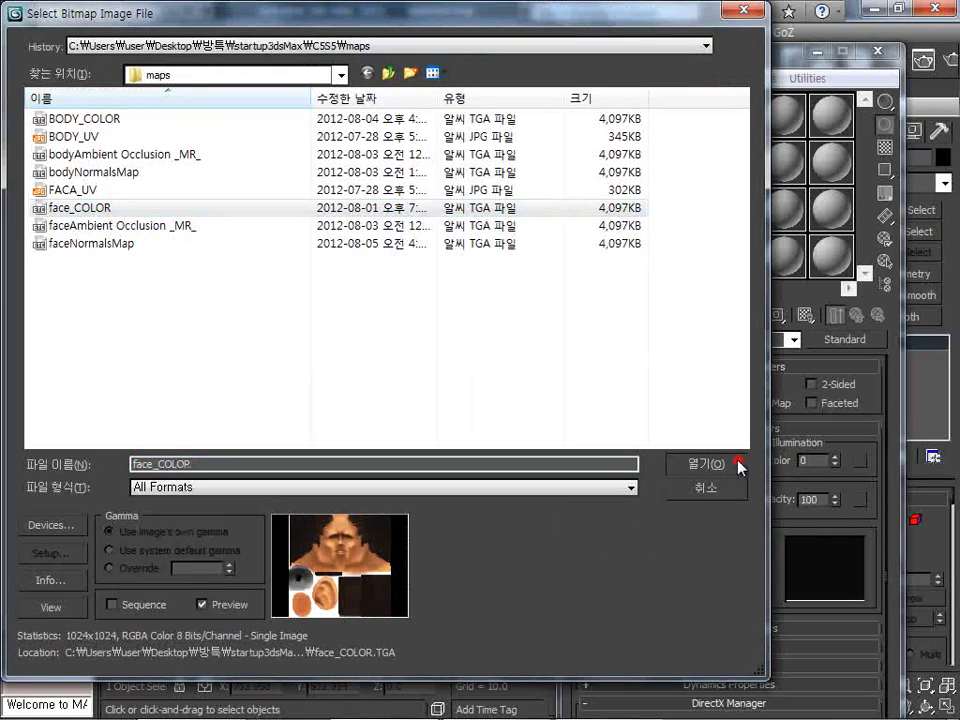
{"action": "left_click", "coordinate": [739, 465]}
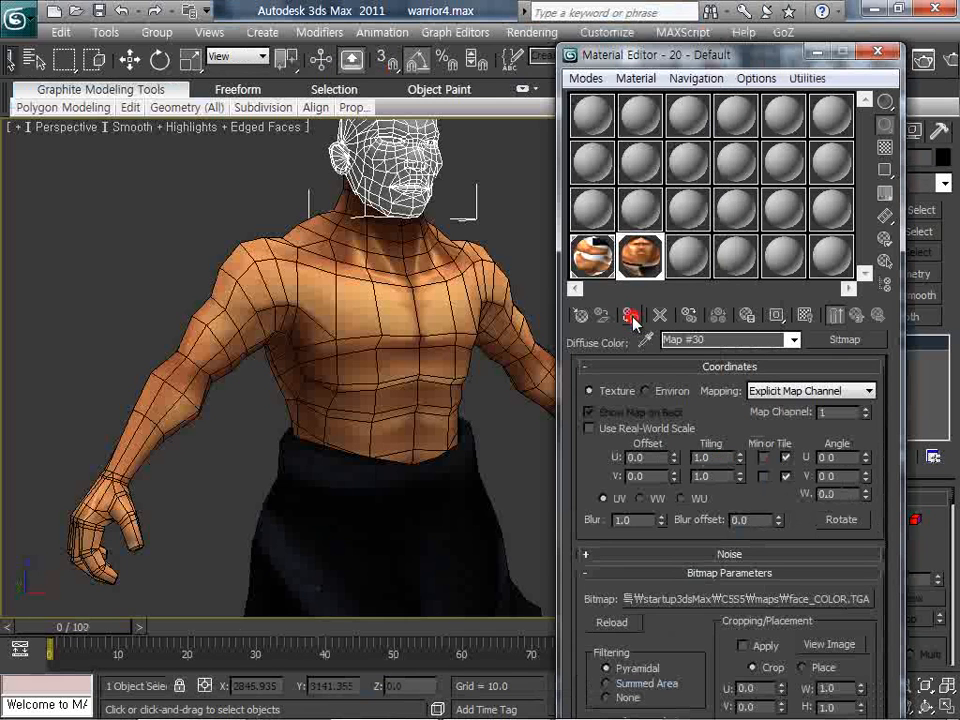
{"action": "left_click", "coordinate": [857, 316]}
{"action": "left_click", "coordinate": [806, 316]}
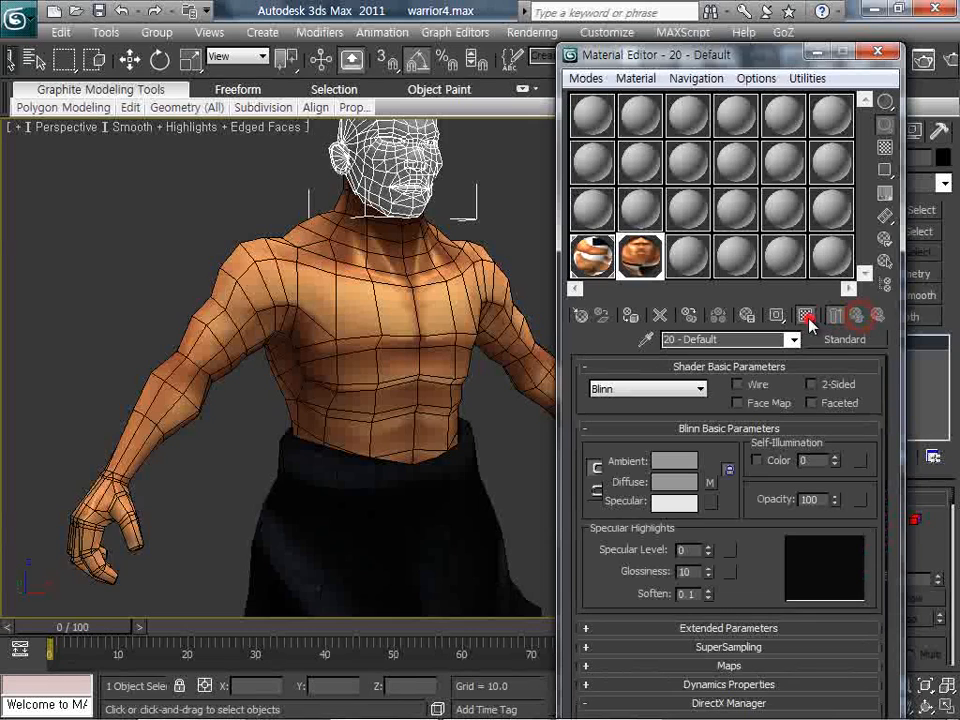
{"action": "left_click", "coordinate": [518, 253]}
Add a Normal Bump map to the Bump channel of the body's 19 - Default material.
{"action": "scroll", "coordinate": [476, 250], "scroll_direction": "up", "scroll_amount": 1}
{"action": "middle_click_drag", "start_coordinate": [476, 250], "coordinate": [456, 277]}
{"action": "scroll", "coordinate": [429, 371], "scroll_direction": "up", "scroll_amount": 3}
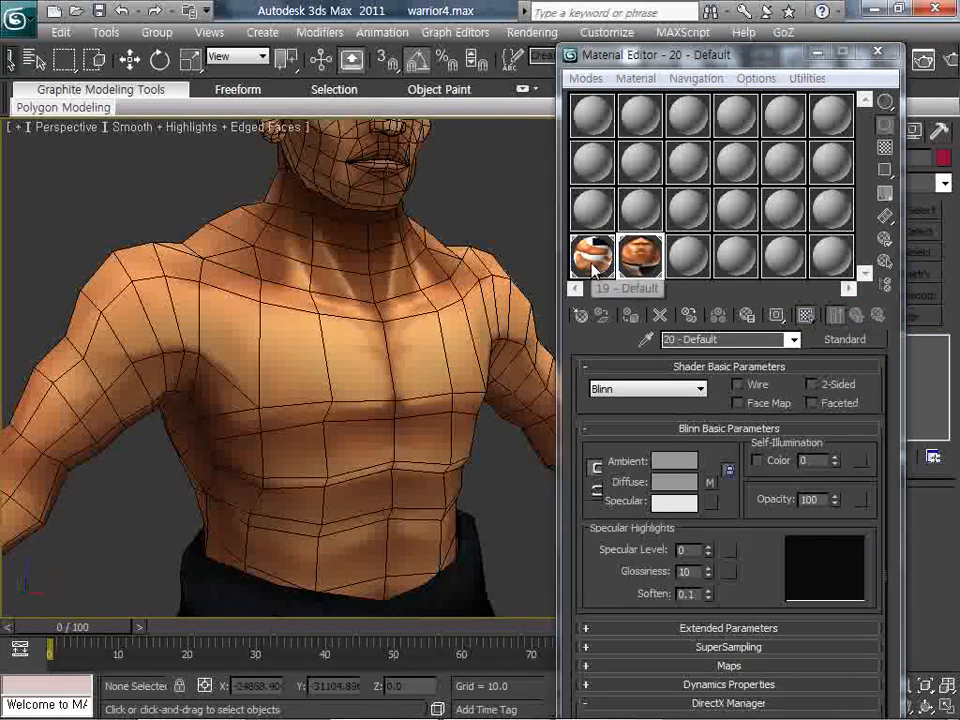
{"action": "left_click", "coordinate": [593, 266]}
{"action": "left_click_drag", "start_coordinate": [590, 548], "coordinate": [589, 352]}
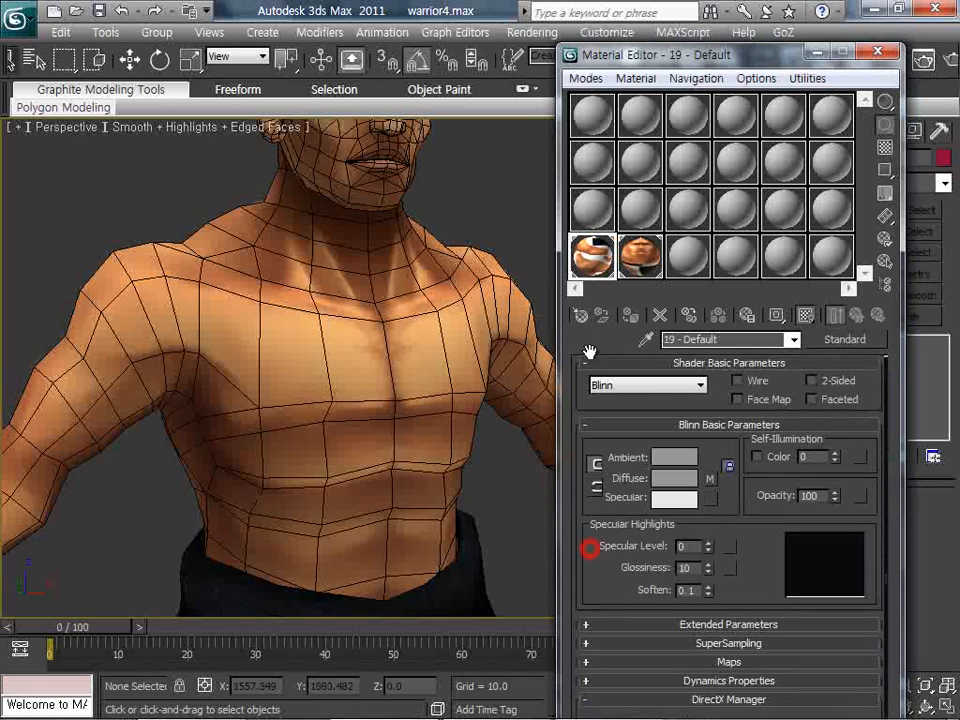
{"action": "left_click", "coordinate": [690, 661]}
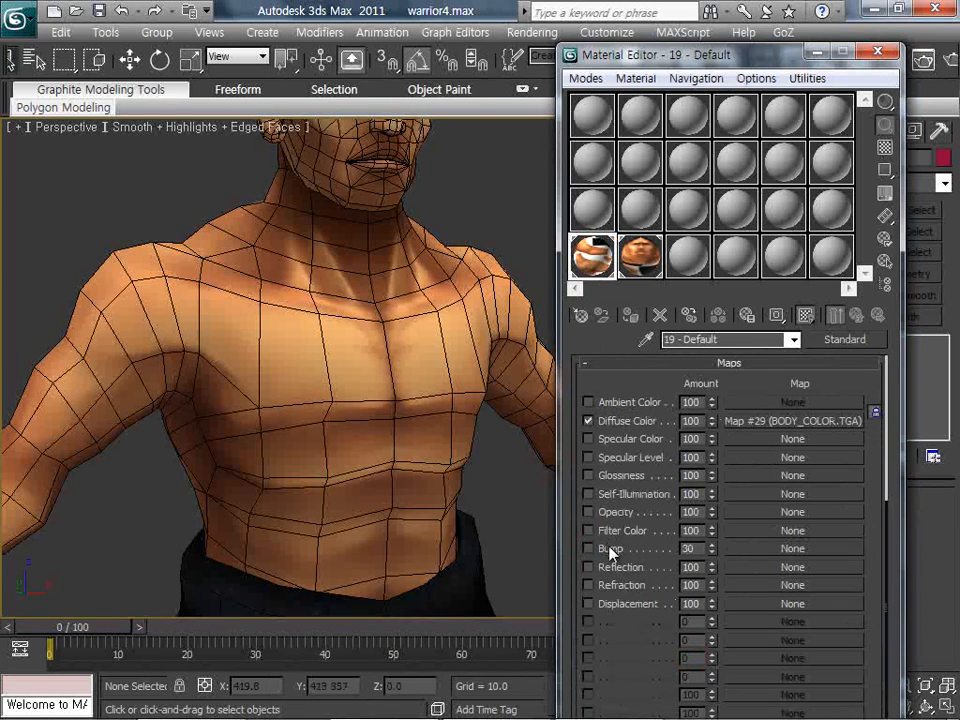
{"action": "left_click", "coordinate": [733, 549]}
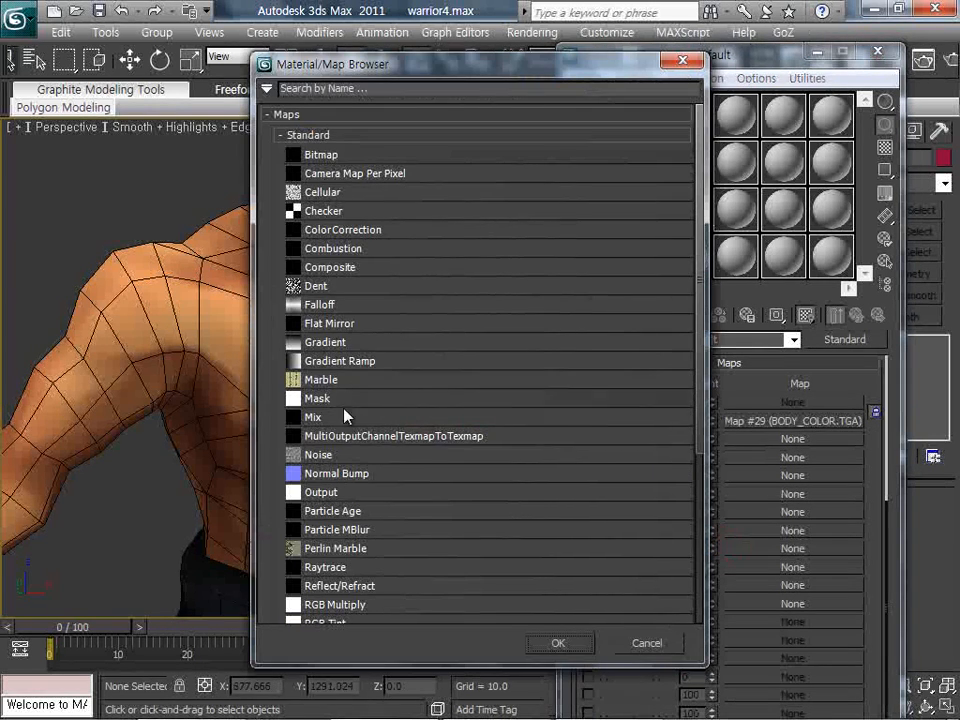
{"action": "double_click", "coordinate": [366, 476]}
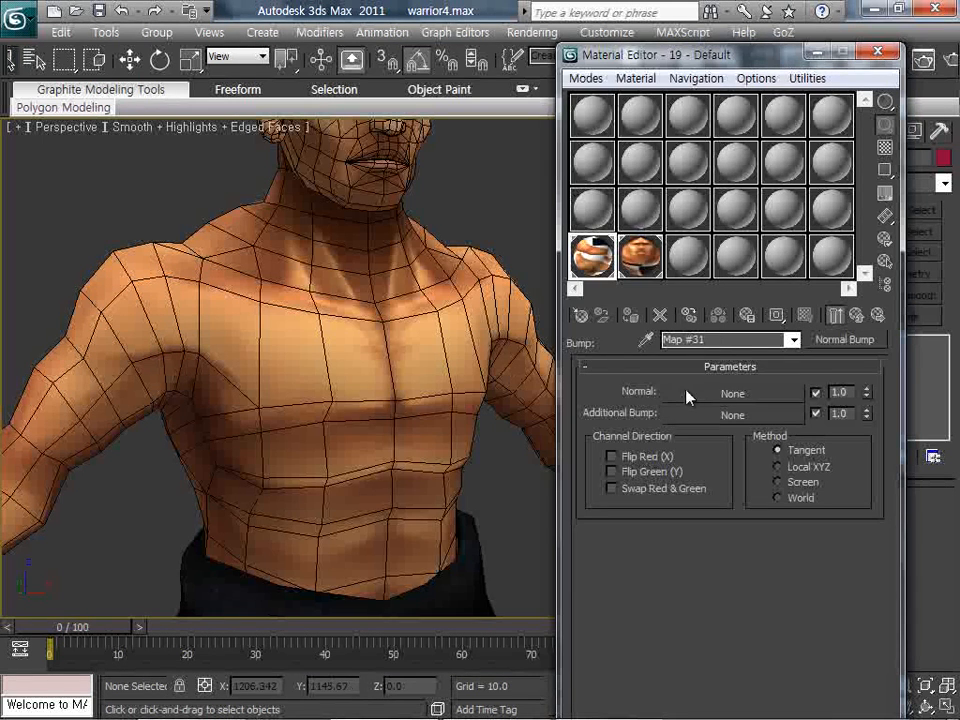
Load bodyNormalsMap.tga as the Normal bitmap of the body's Normal Bump map and return to the 19 - Default material's top level.
{"action": "left_click", "coordinate": [689, 394]}
{"action": "double_click", "coordinate": [337, 157]}
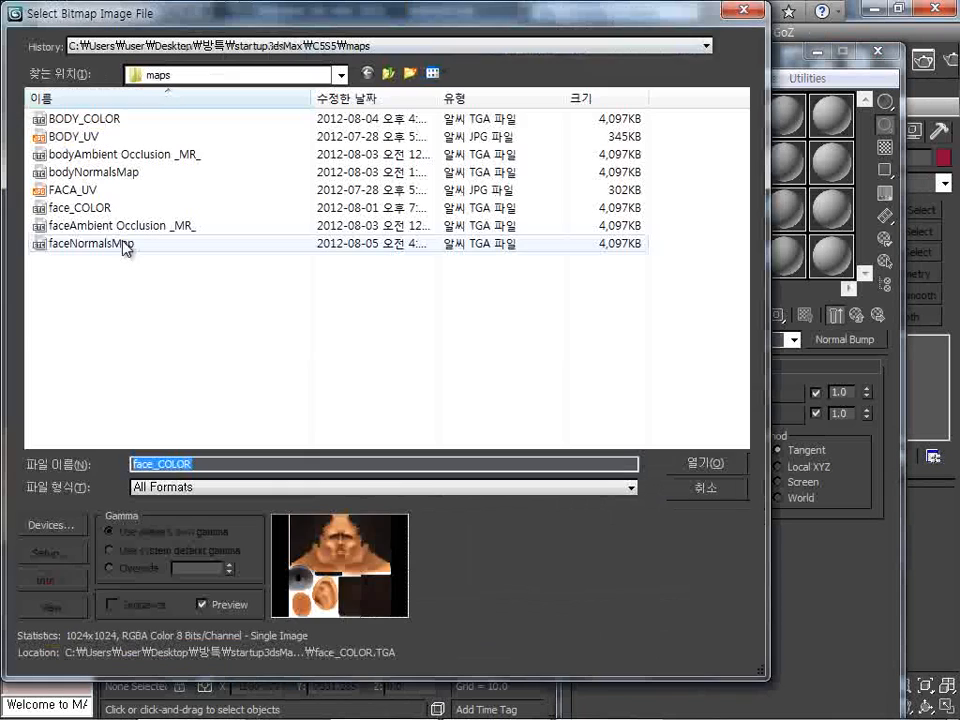
{"action": "left_click", "coordinate": [123, 245]}
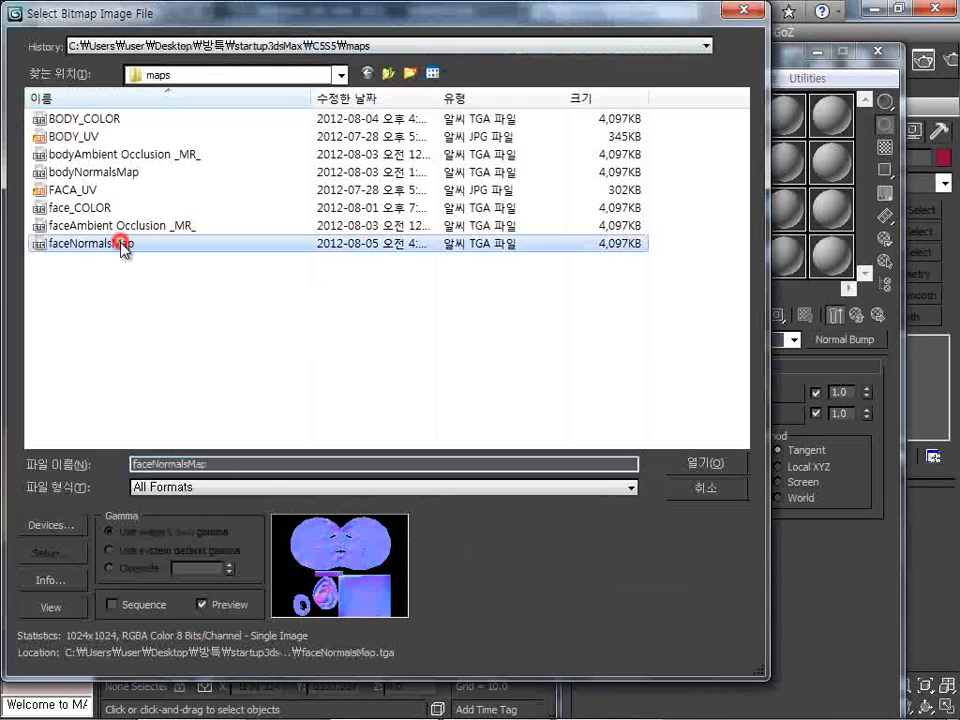
{"action": "left_click", "coordinate": [115, 177]}
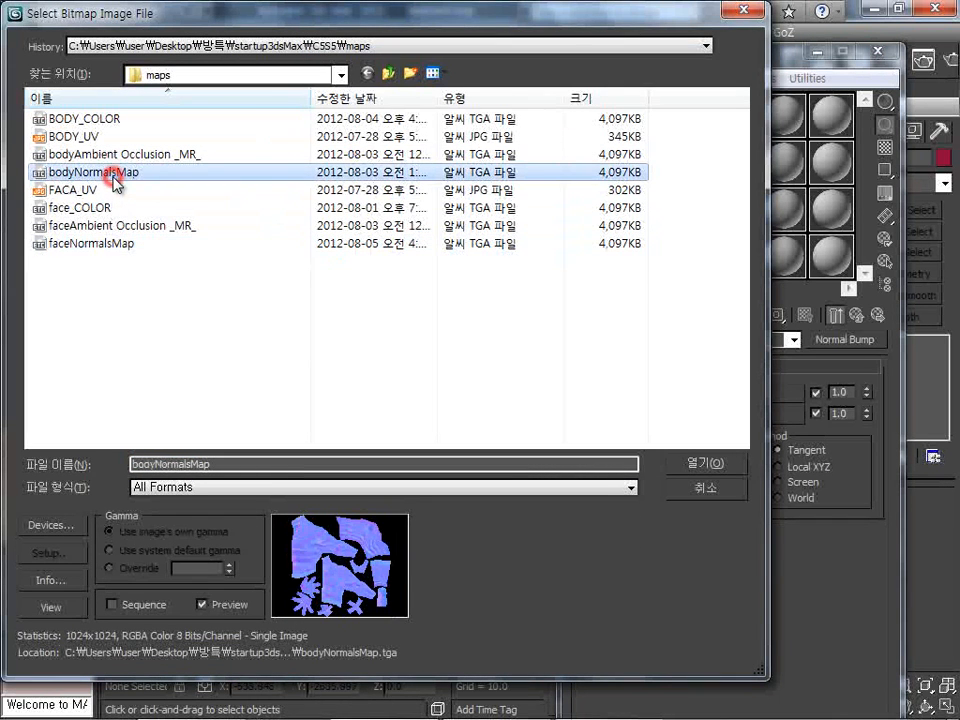
{"action": "left_click", "coordinate": [733, 463]}
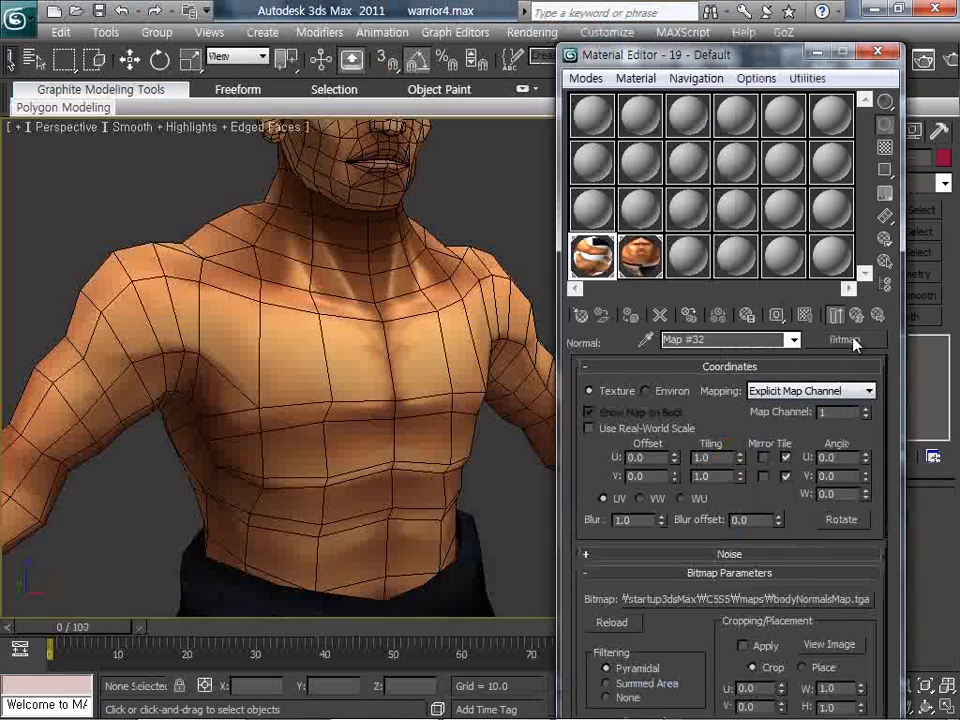
{"action": "double_click", "coordinate": [857, 318]}
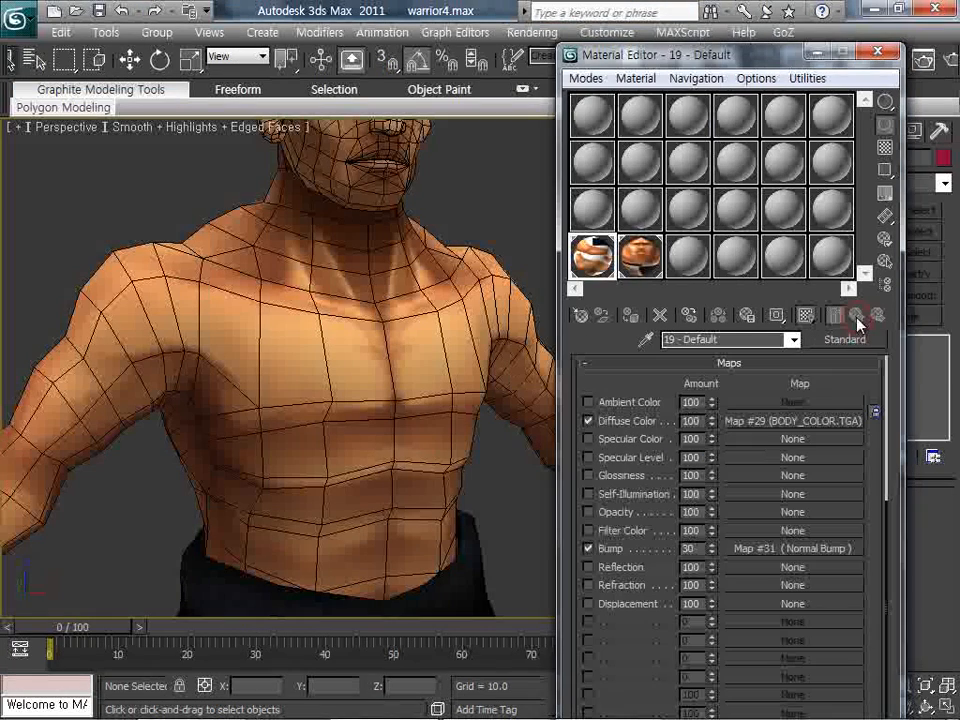
{"action": "left_click", "coordinate": [856, 318]}
Render the Perspective view to check the body's normal map, moving the Material Editor and the render window aside.
{"action": "middle_click_drag", "start_coordinate": [353, 334], "coordinate": [393, 302], "text": "alt"}
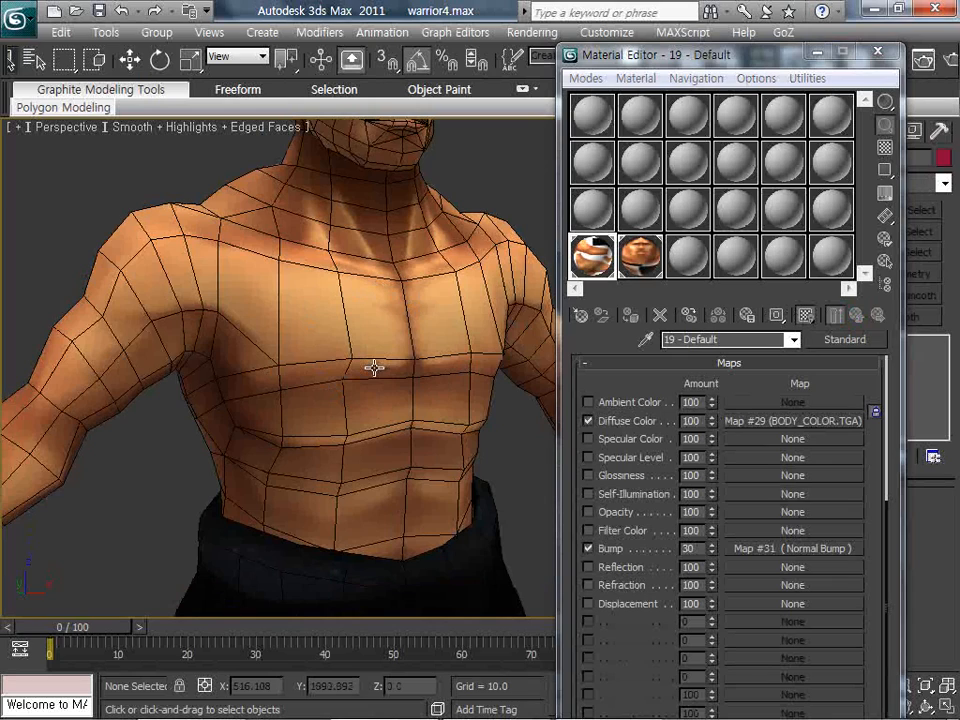
{"action": "left_click_drag", "start_coordinate": [580, 53], "coordinate": [541, 54]}
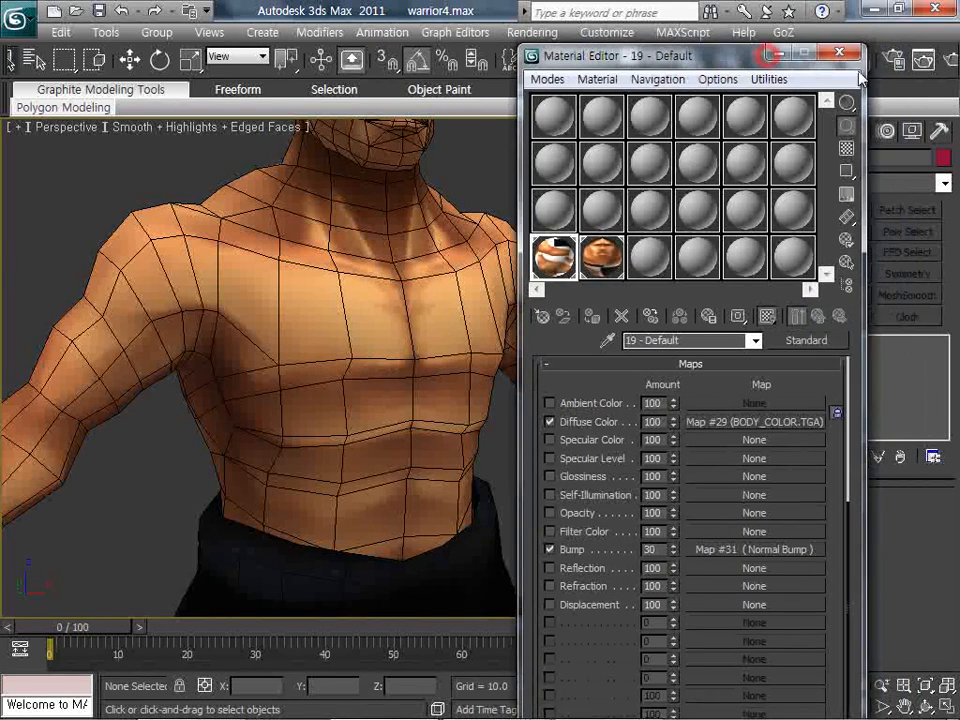
{"action": "left_click", "coordinate": [923, 60]}
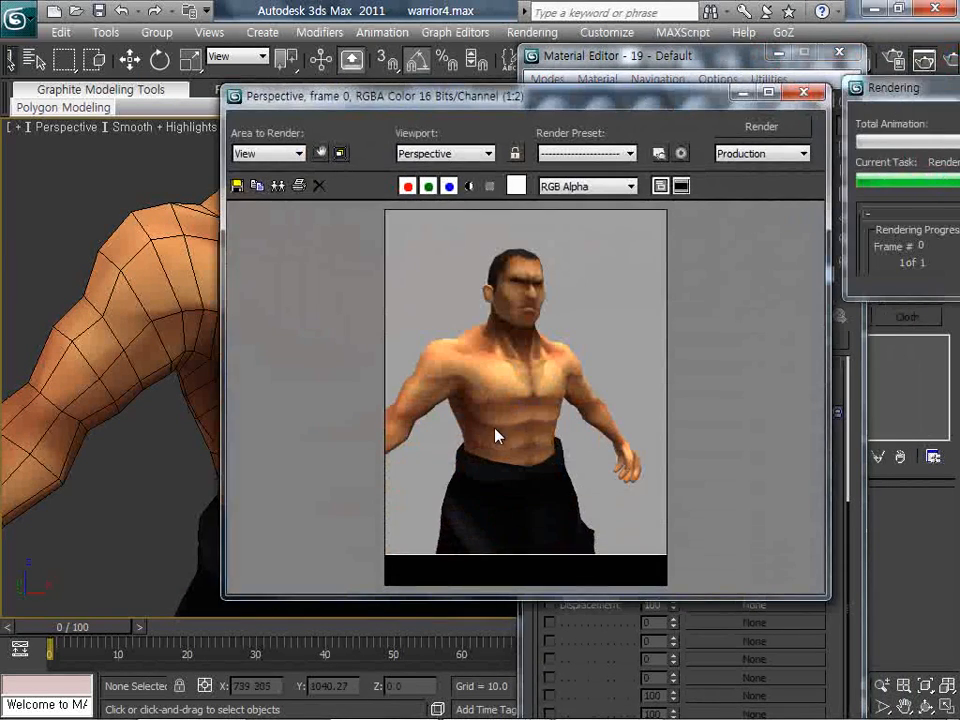
{"action": "left_click_drag", "start_coordinate": [608, 98], "coordinate": [406, 77]}
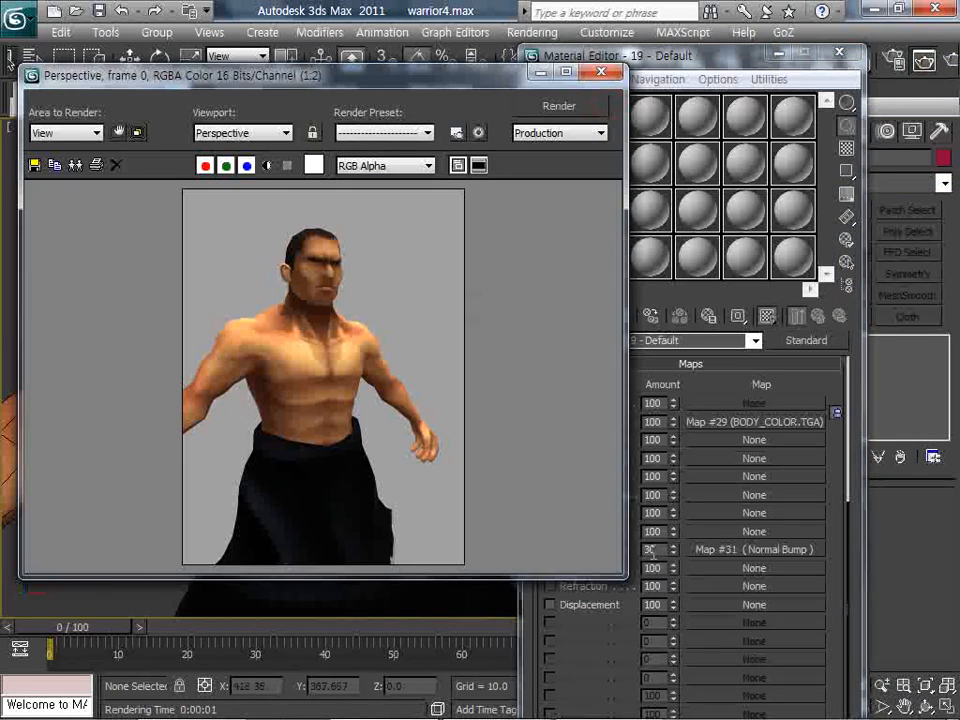
Set the body material's Bump amount to 300, render the Perspective view again and close the render window.
{"action": "left_click_drag", "start_coordinate": [657, 550], "coordinate": [630, 550]}
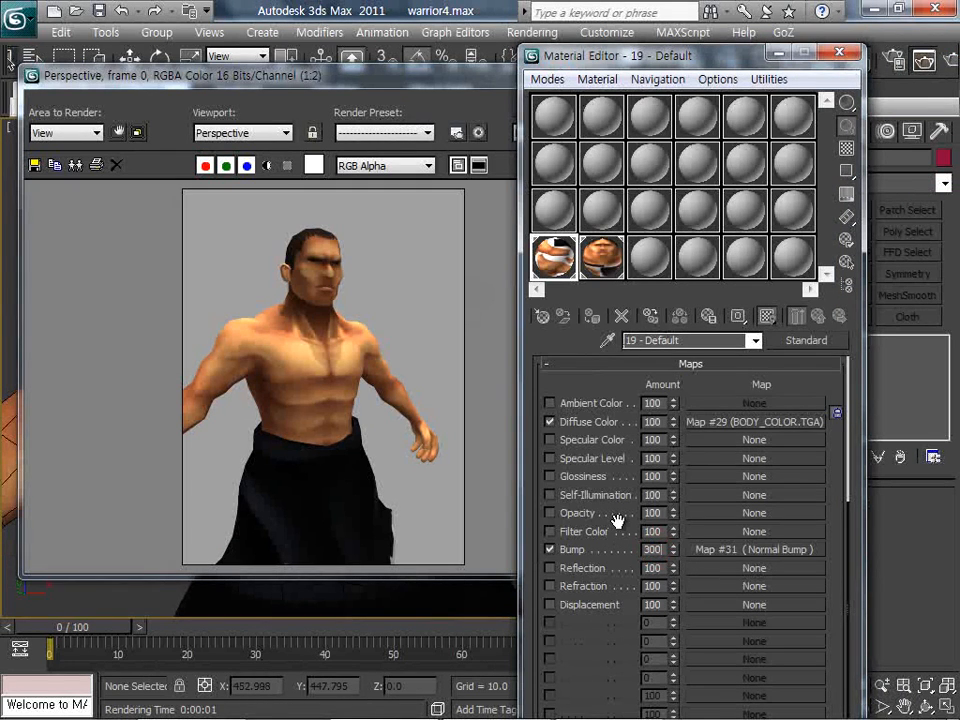
{"action": "key", "text": "Return"}
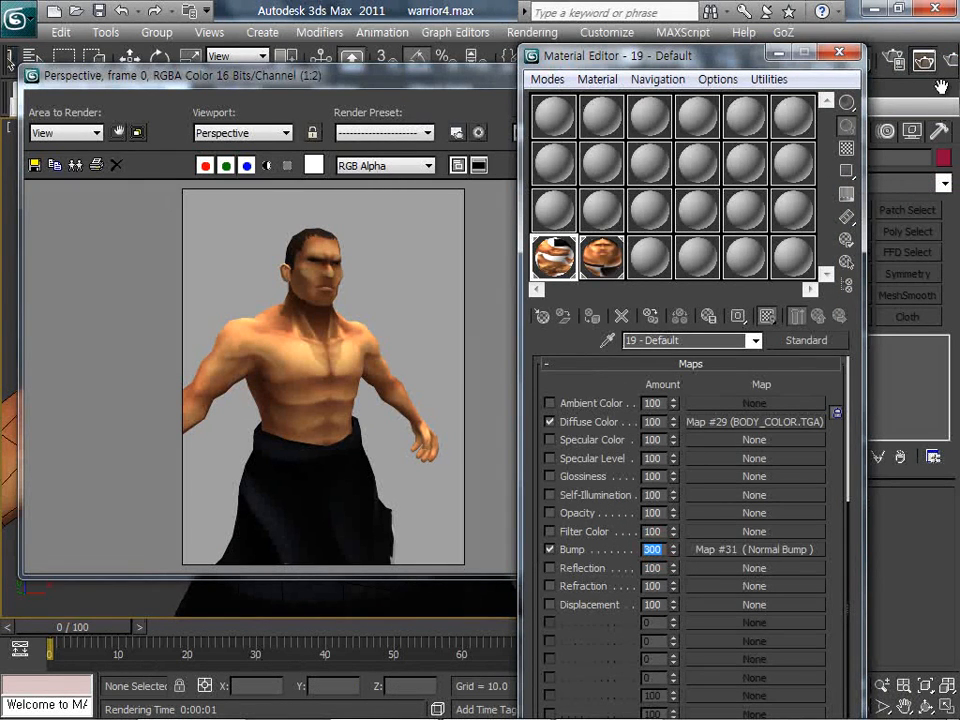
{"action": "left_click", "coordinate": [513, 134]}
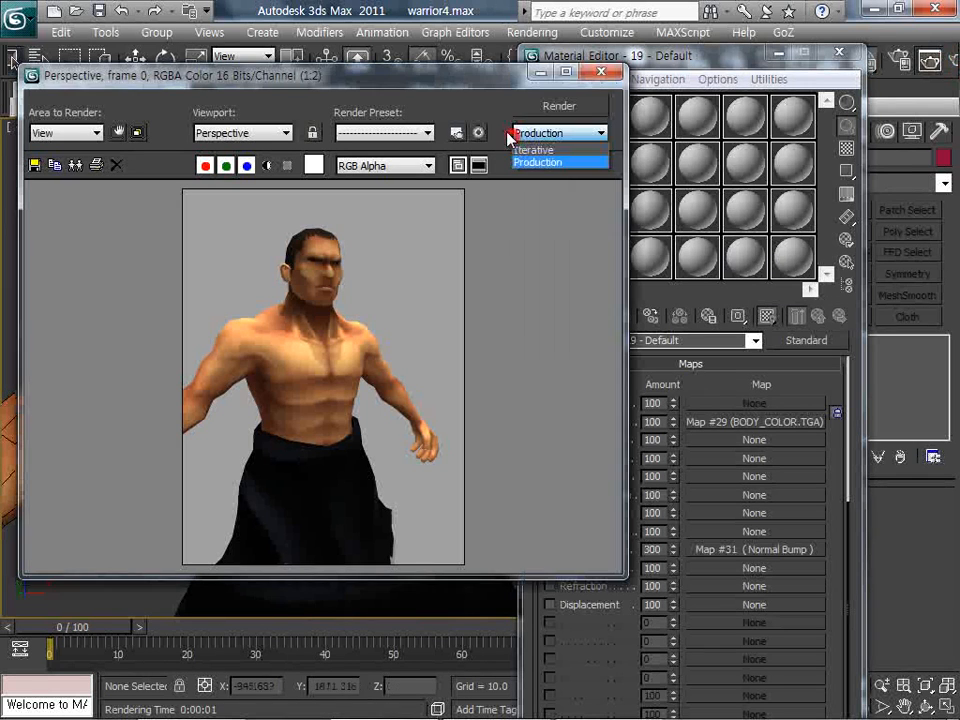
{"action": "left_click", "coordinate": [557, 105]}
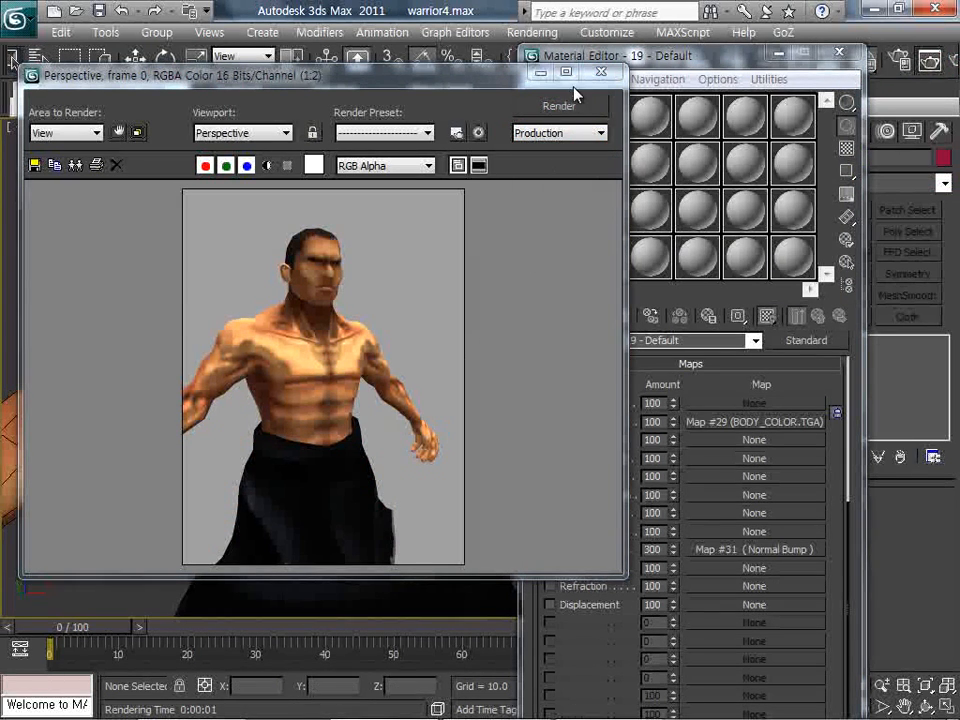
{"action": "left_click", "coordinate": [600, 74]}
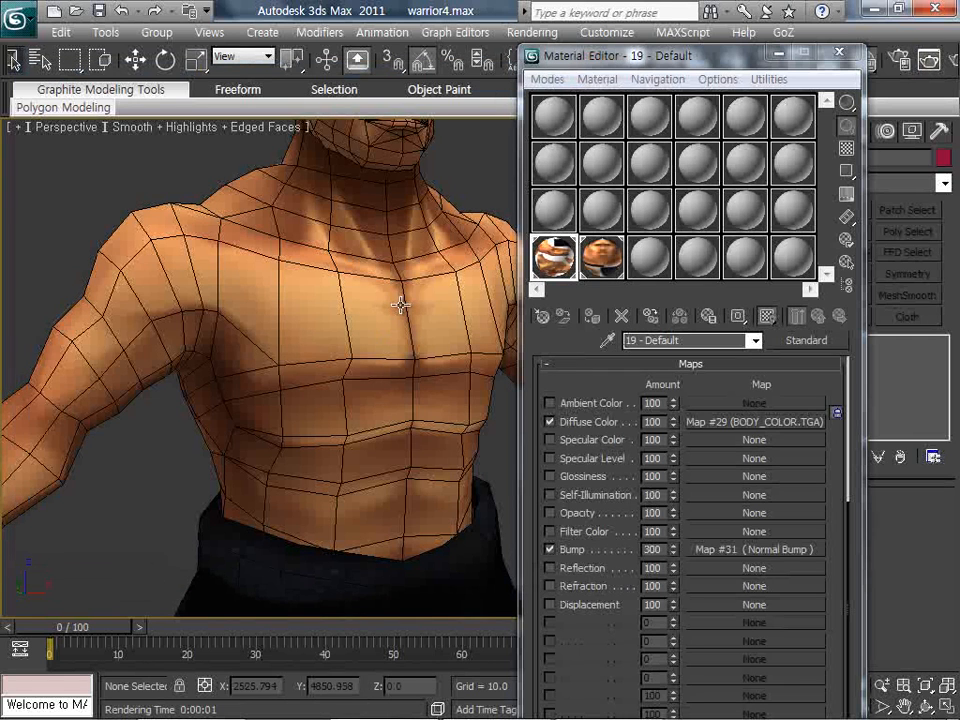
Show the 19 - Default material with its hardware maps in the viewport and inspect the torso's normal-mapped shading.
{"action": "left_click", "coordinate": [773, 325]}
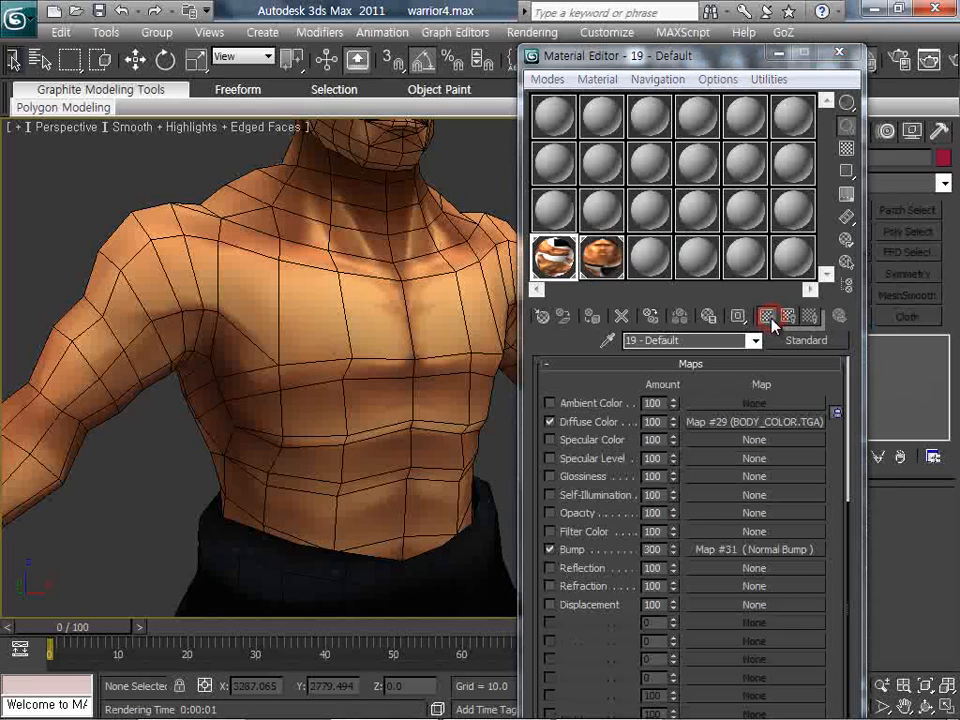
{"action": "left_click_drag", "start_coordinate": [773, 325], "coordinate": [818, 325]}
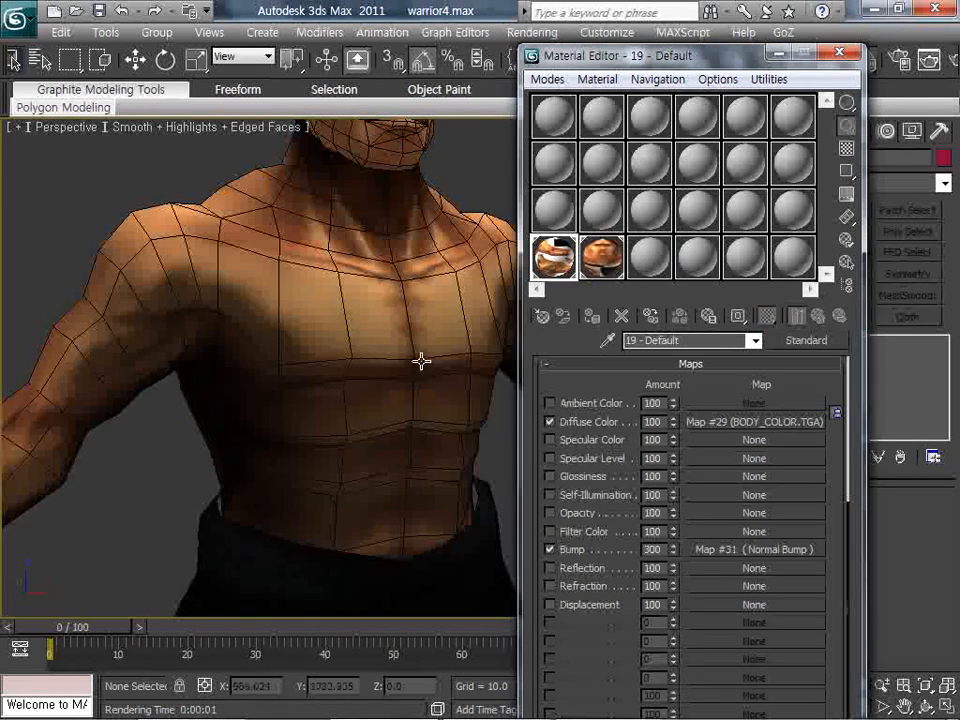
{"action": "middle_click_drag", "start_coordinate": [406, 351], "coordinate": [392, 332], "text": "alt"}
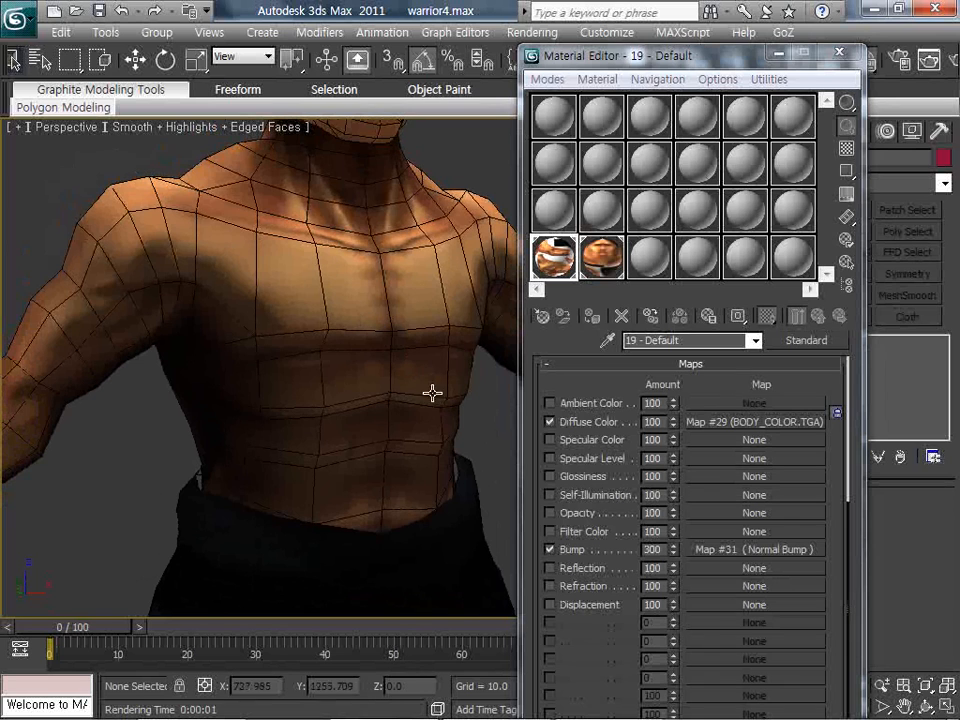
{"action": "middle_click_drag", "start_coordinate": [452, 414], "coordinate": [620, 578]}
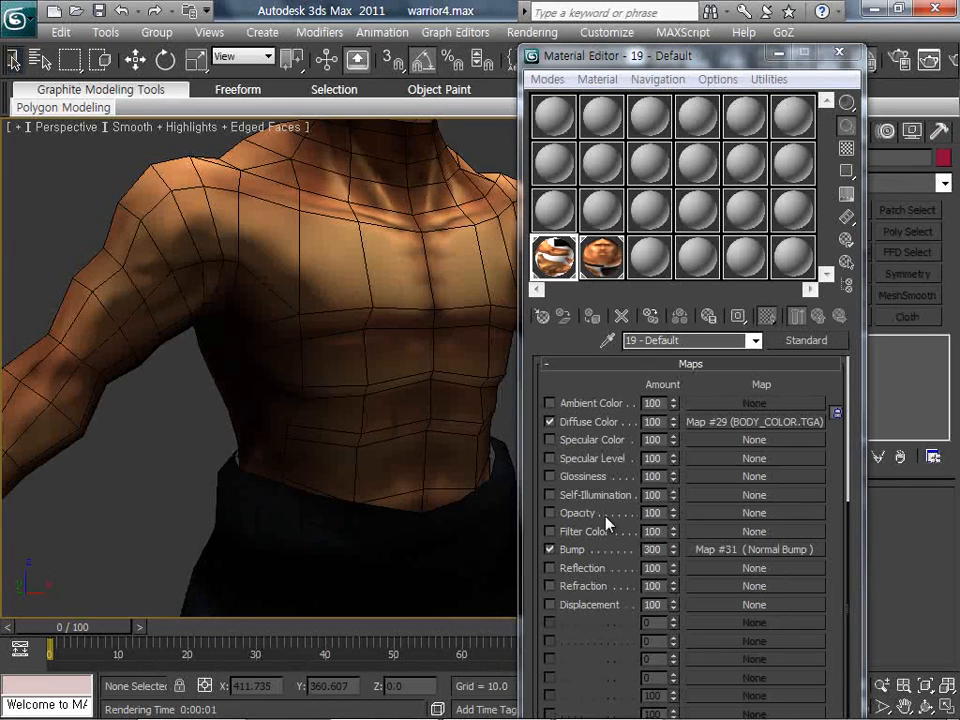
{"action": "middle_click_drag", "start_coordinate": [454, 430], "coordinate": [444, 442]}
Set the body material's Self-Illumination to 30.
{"action": "left_click_drag", "start_coordinate": [681, 385], "coordinate": [664, 692]}
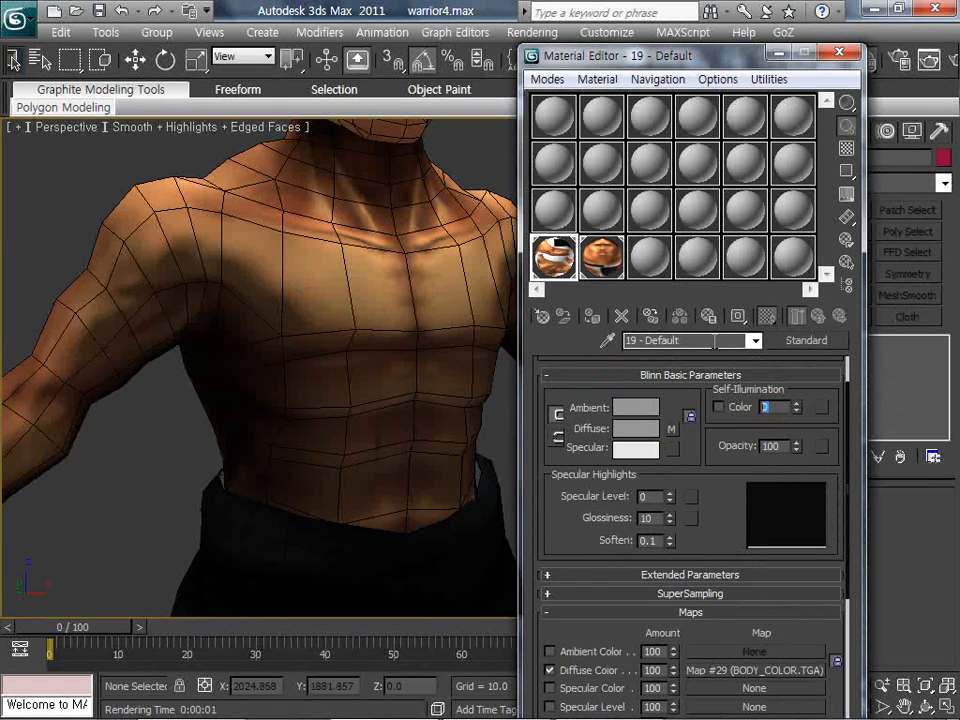
{"action": "type", "text": "30"}
{"action": "key", "text": "Return"}
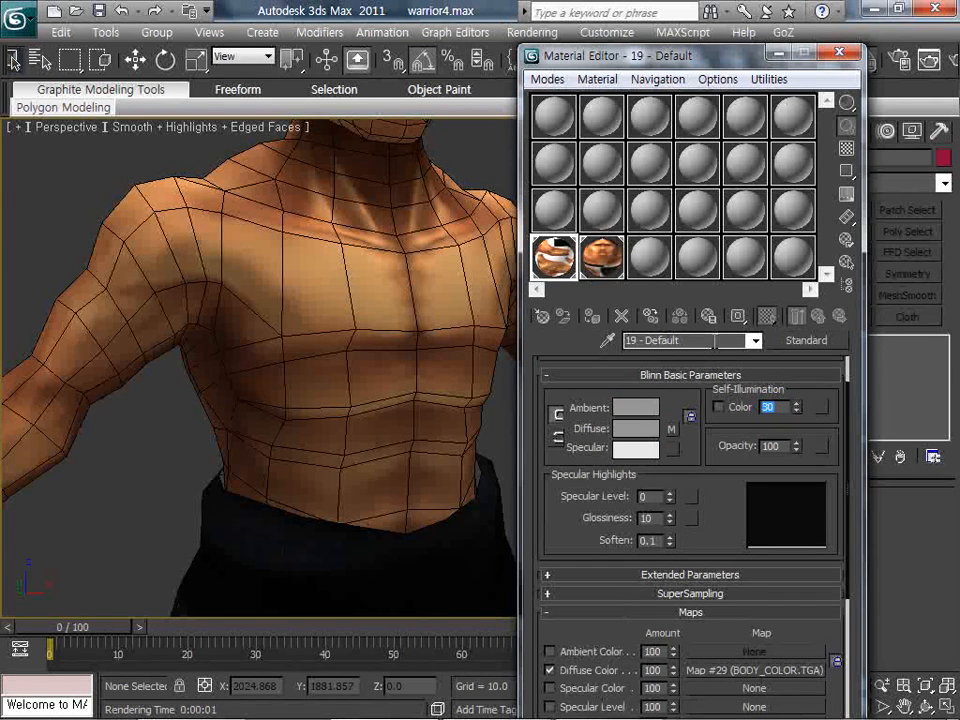
Try a Bump amount of 400 on the body material and reduce it to 200.
{"action": "scroll", "coordinate": [716, 465], "scroll_direction": "down", "scroll_amount": 5}
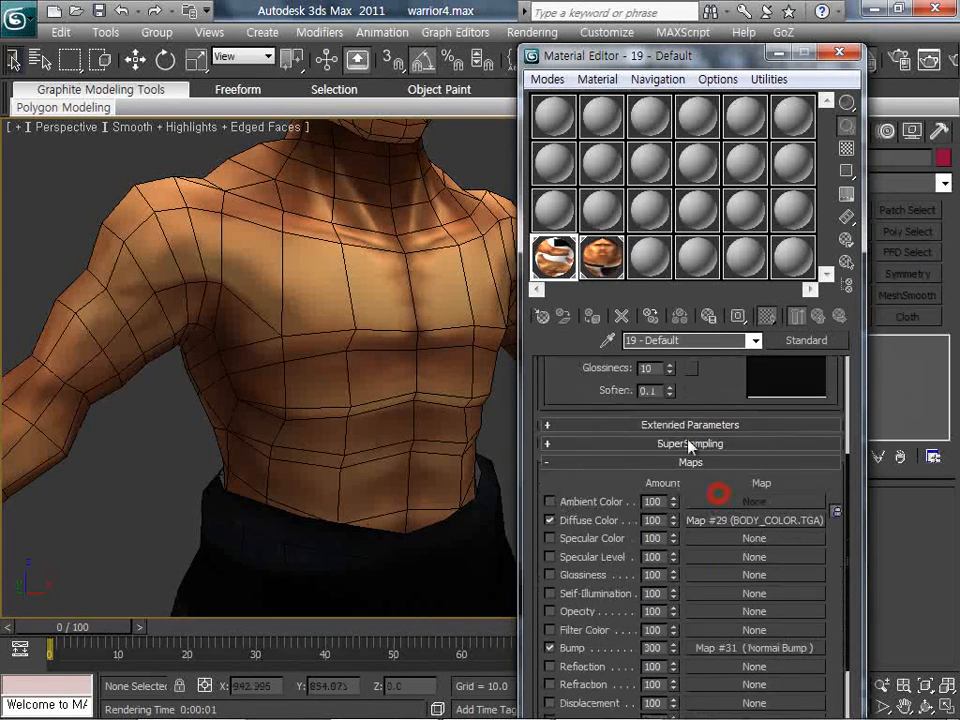
{"action": "double_click", "coordinate": [652, 648]}
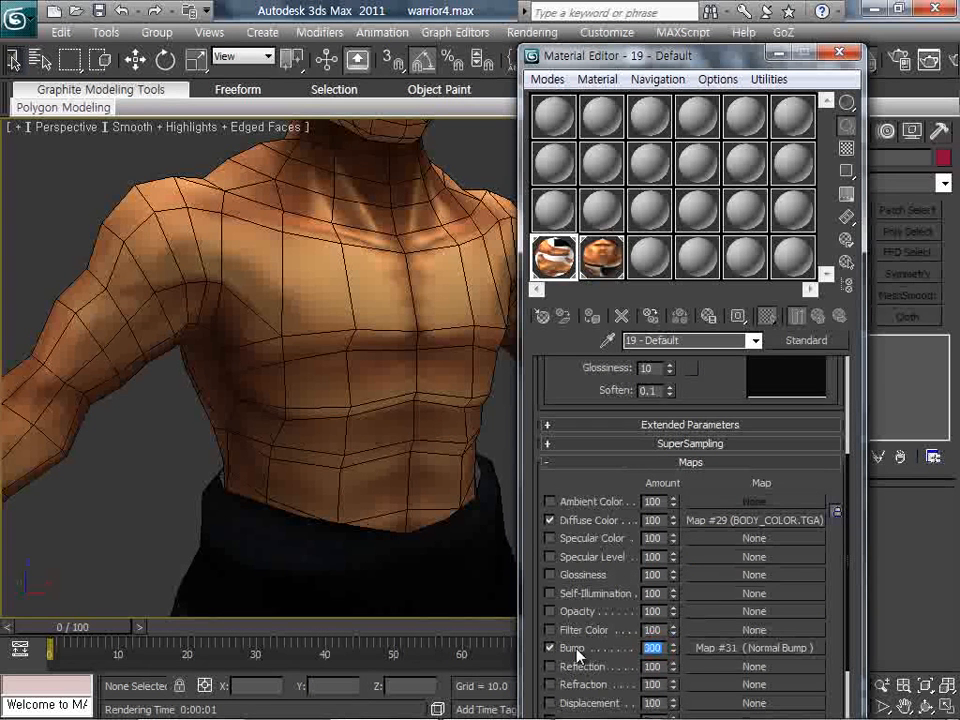
{"action": "type", "text": "400"}
{"action": "key", "text": "Return"}
{"action": "type", "text": "300"}
{"action": "key", "text": "BackSpace"}
{"action": "key", "text": "BackSpace"}
{"action": "key", "text": "BackSpace"}
{"action": "type", "text": "200"}
{"action": "key", "text": "Return"}
Try a Self-Illumination of 20 on the body material and set it back to 0.
{"action": "left_click_drag", "start_coordinate": [729, 372], "coordinate": [720, 529]}
{"action": "double_click", "coordinate": [780, 414]}
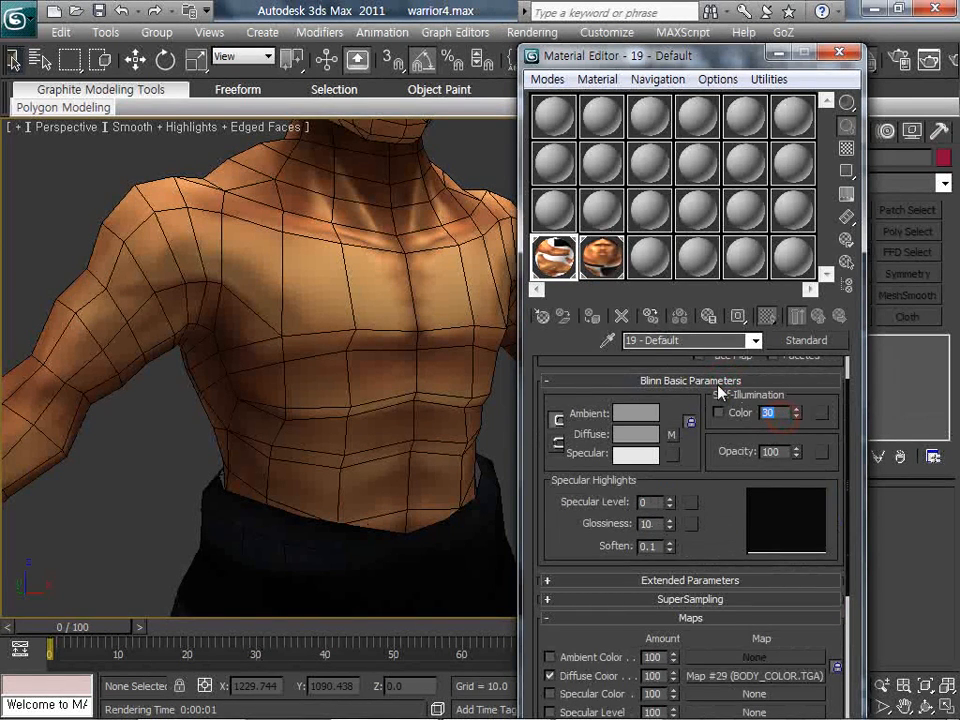
{"action": "type", "text": "20"}
{"action": "key", "text": "Return"}
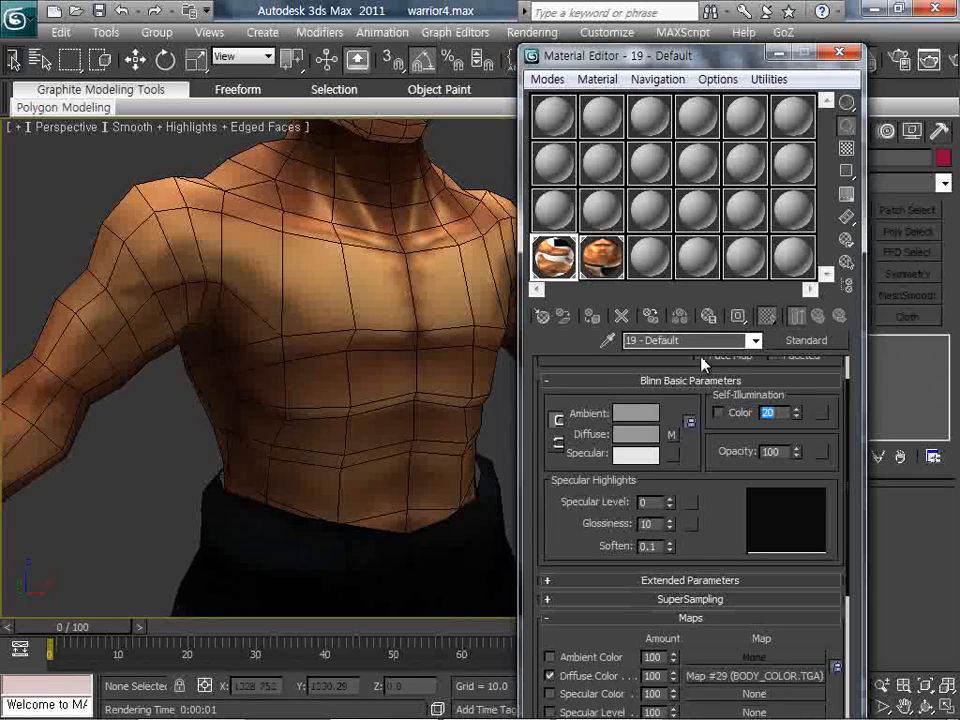
{"action": "middle_click_drag", "start_coordinate": [419, 384], "coordinate": [439, 418]}
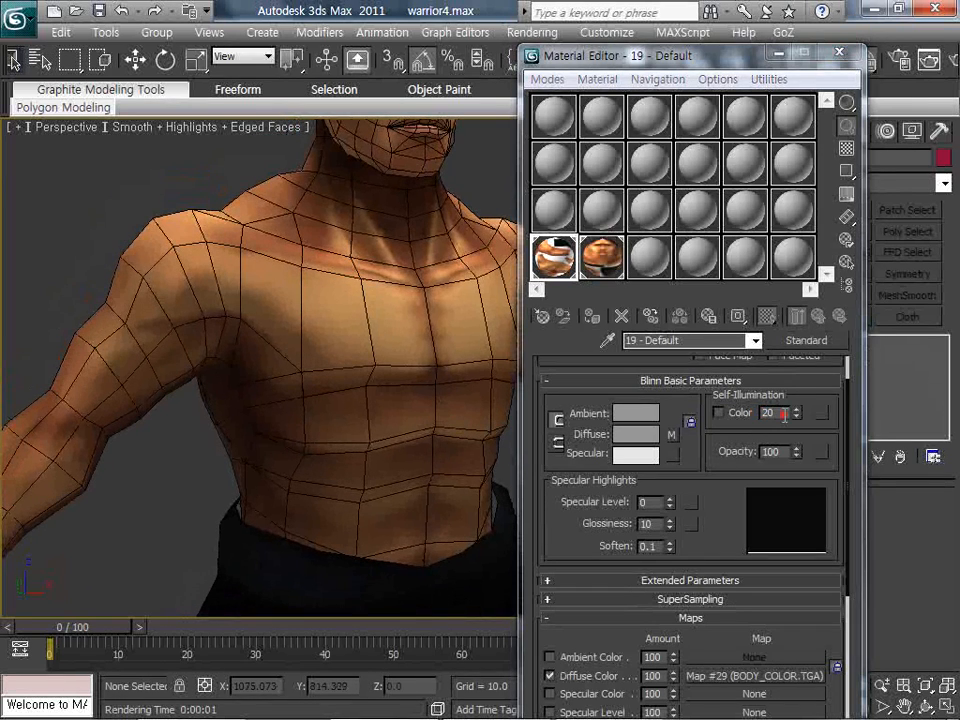
{"action": "left_click_drag", "start_coordinate": [785, 415], "coordinate": [735, 326]}
{"action": "type", "text": "0"}
{"action": "key", "text": "Return"}
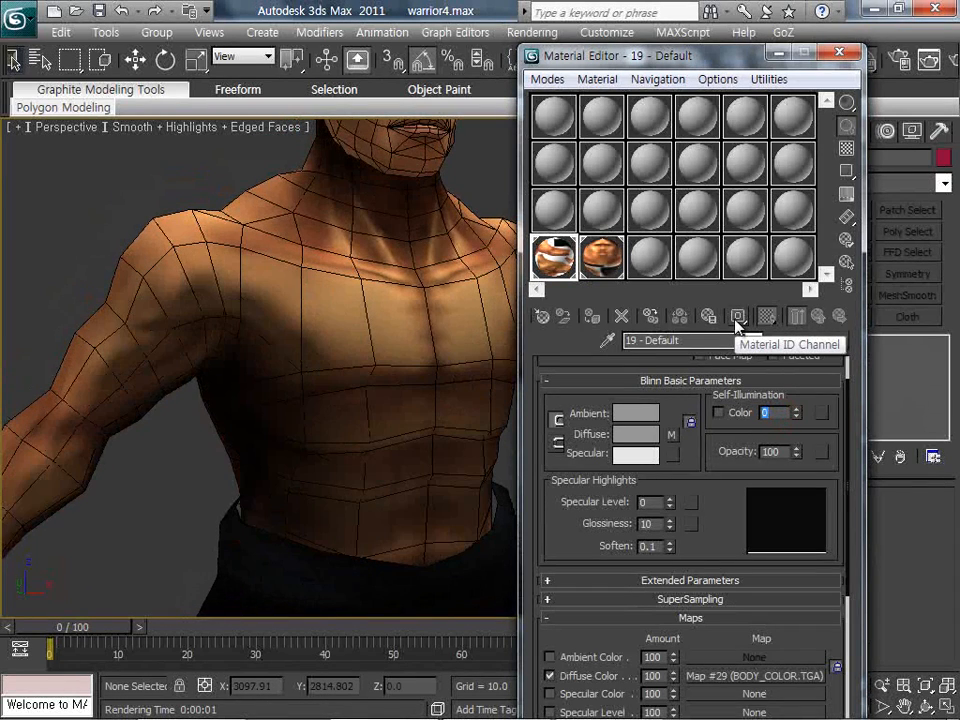
{"action": "type", "text": "20"}
{"action": "key", "text": "Return"}
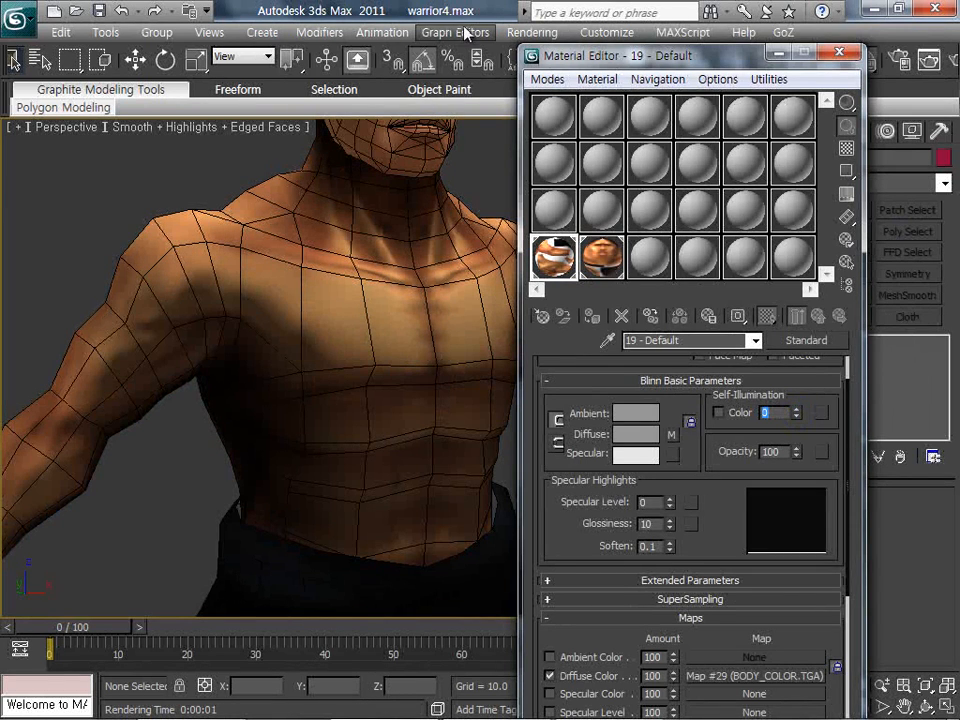
Examine the global ambient light color in the Environment settings and leave them without applying a change.
{"action": "left_click", "coordinate": [530, 32]}
{"action": "left_click", "coordinate": [574, 195]}
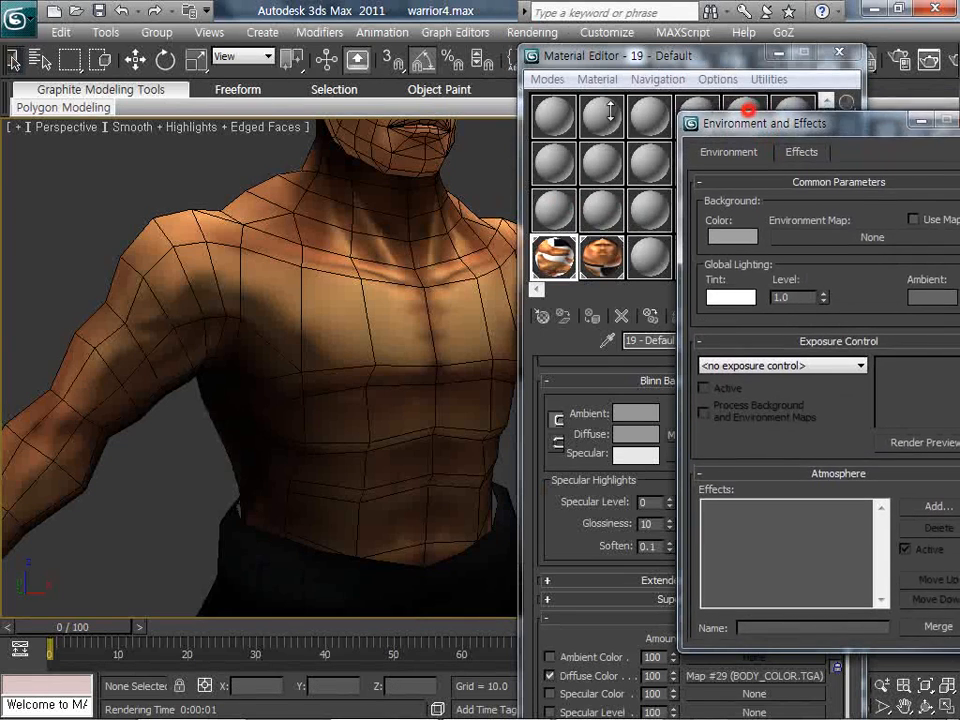
{"action": "left_click_drag", "start_coordinate": [748, 123], "coordinate": [530, 100]}
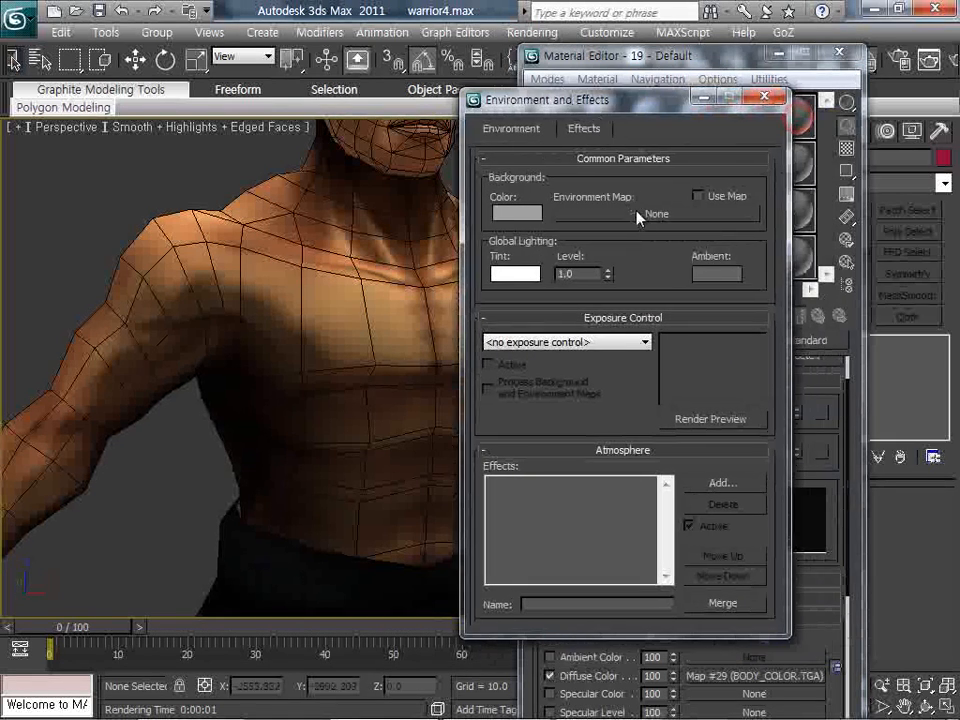
{"action": "left_click", "coordinate": [717, 272]}
{"action": "mouse_move", "coordinate": [545, 199]}
{"action": "left_mouse_down"}
{"action": "mouse_move", "coordinate": [552, 120]}
{"action": "mouse_move", "coordinate": [561, 252]}
{"action": "mouse_move", "coordinate": [546, 177]}
{"action": "mouse_move", "coordinate": [551, 199]}
{"action": "left_mouse_up"}
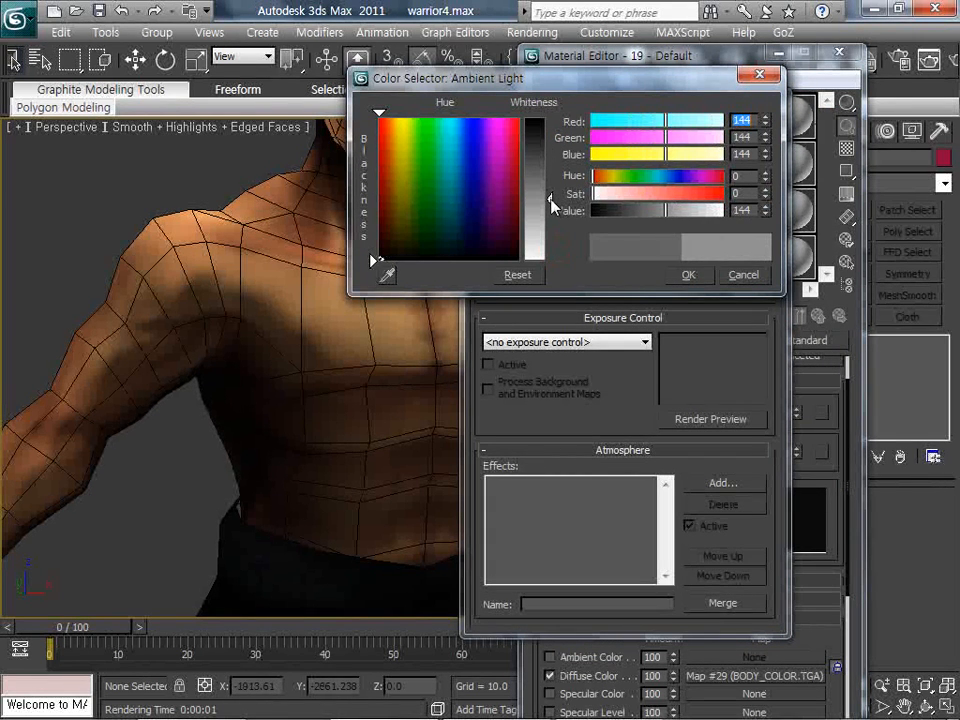
{"action": "left_click", "coordinate": [740, 277]}
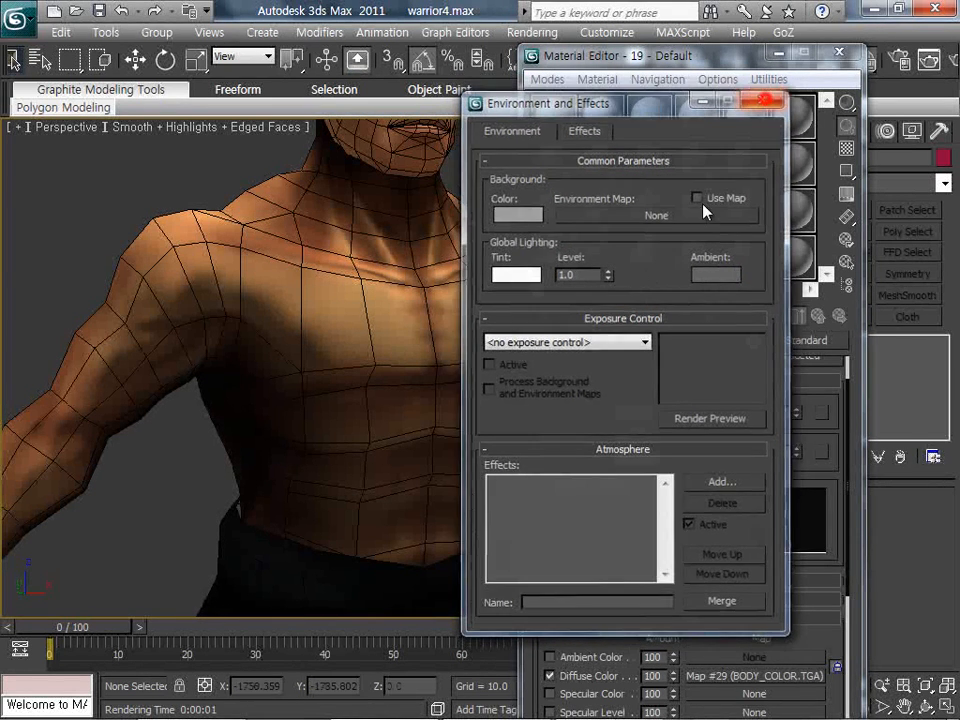
{"action": "left_click", "coordinate": [764, 96]}
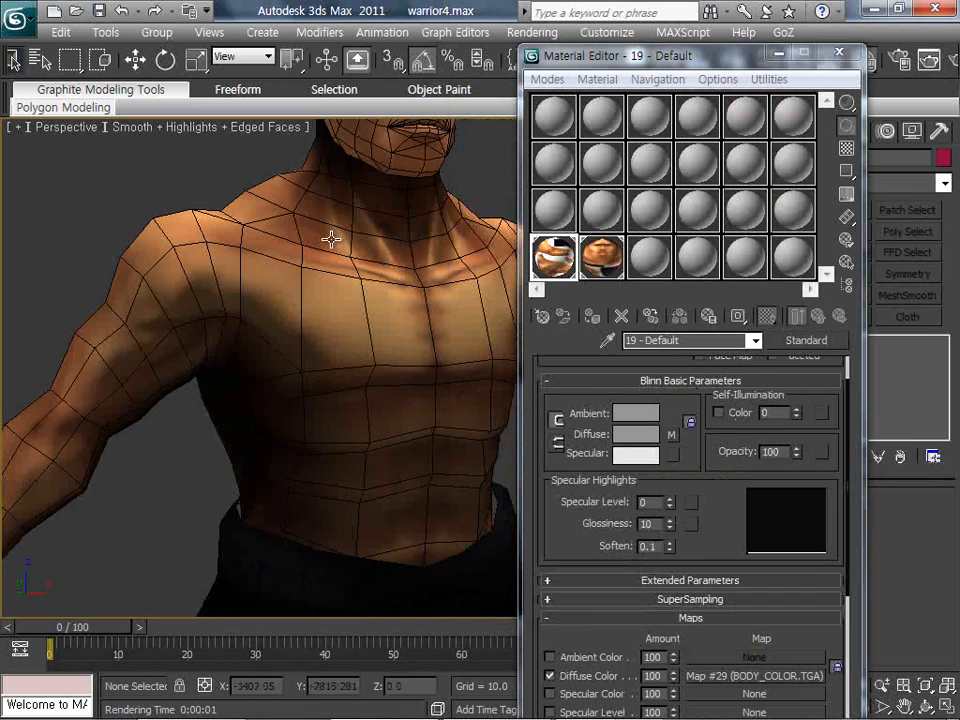
Add a Normal Bump map to the Bump channel of the head material, 20 - Default.
{"action": "scroll", "coordinate": [331, 239], "scroll_direction": "down", "scroll_amount": 4}
{"action": "left_click", "coordinate": [603, 266]}
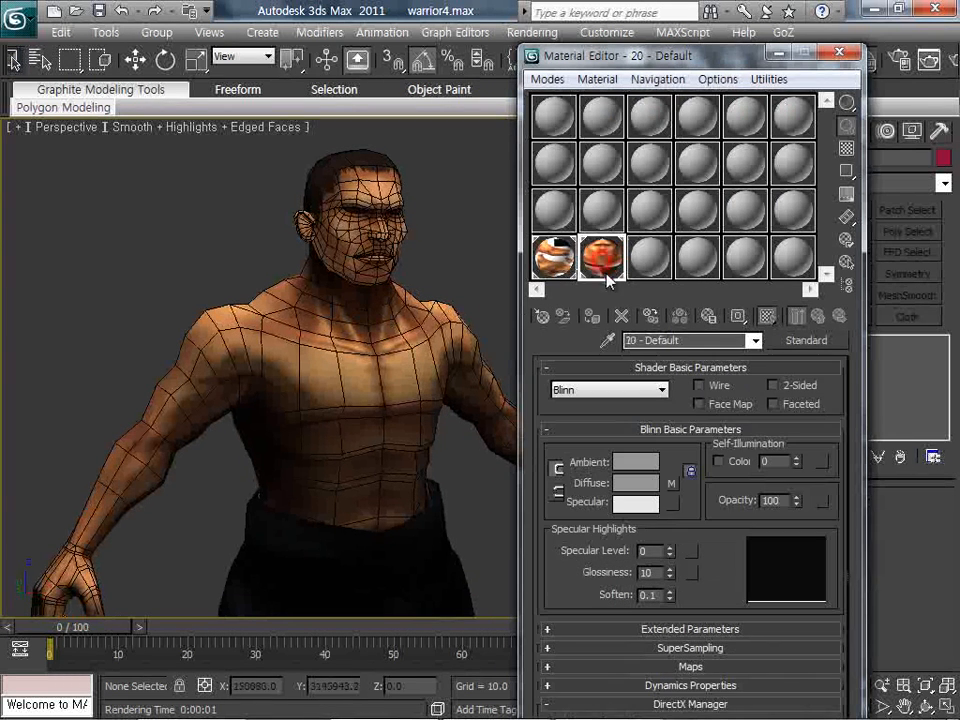
{"action": "left_click", "coordinate": [716, 596]}
{"action": "left_click", "coordinate": [689, 663]}
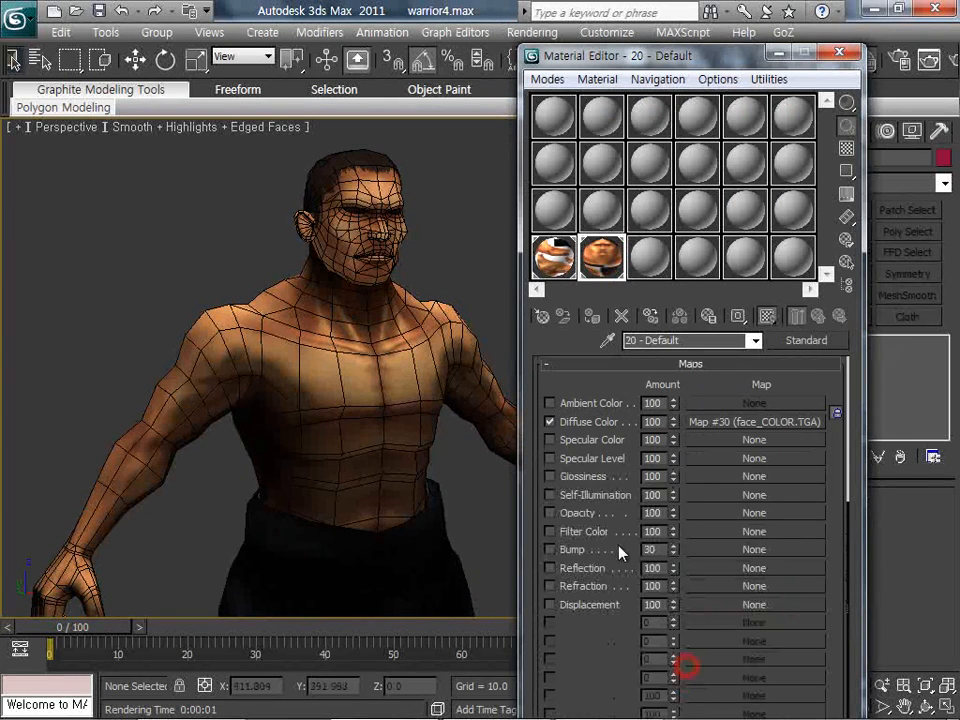
{"action": "left_click", "coordinate": [700, 550]}
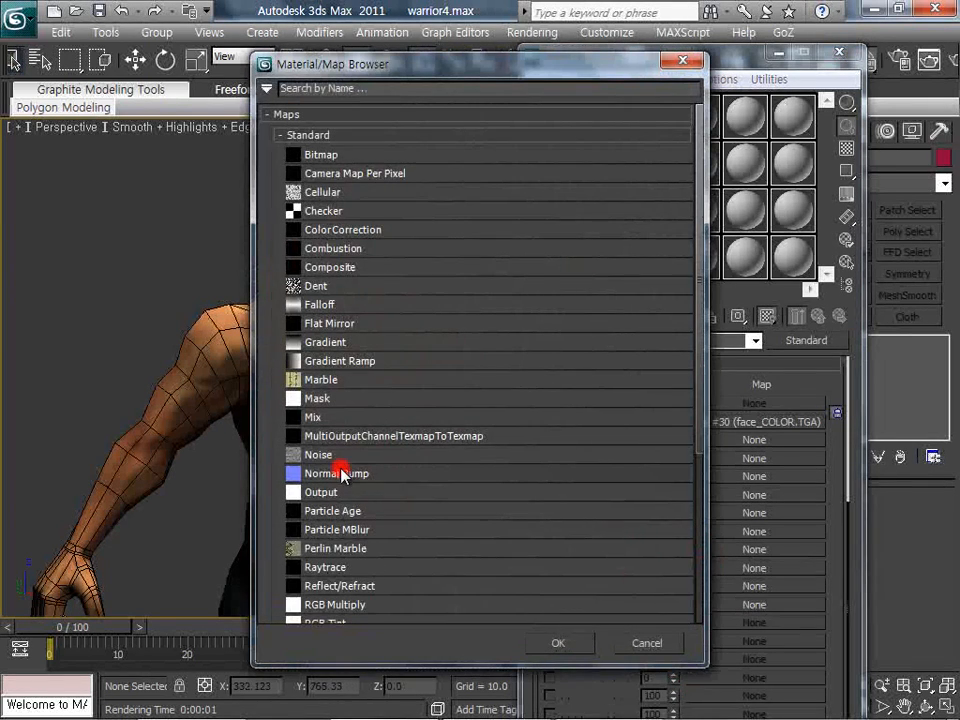
{"action": "double_click", "coordinate": [341, 474]}
Load the bitmap faceNormalsMap as the normal input of the head's Normal Bump map.
{"action": "left_click", "coordinate": [668, 401]}
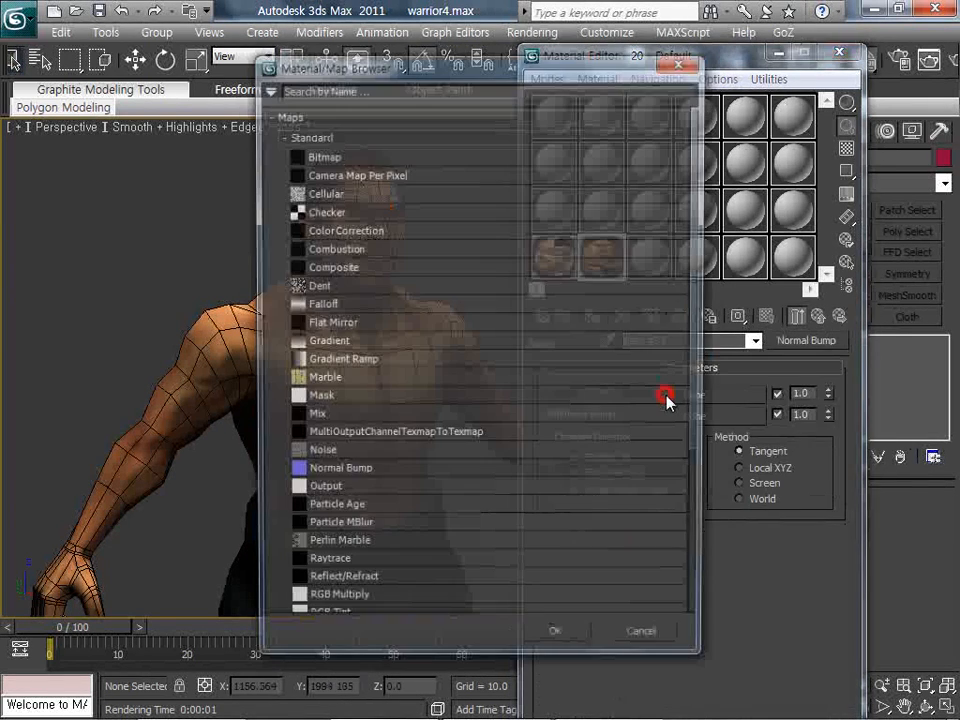
{"action": "left_click", "coordinate": [341, 156]}
{"action": "left_click", "coordinate": [147, 211]}
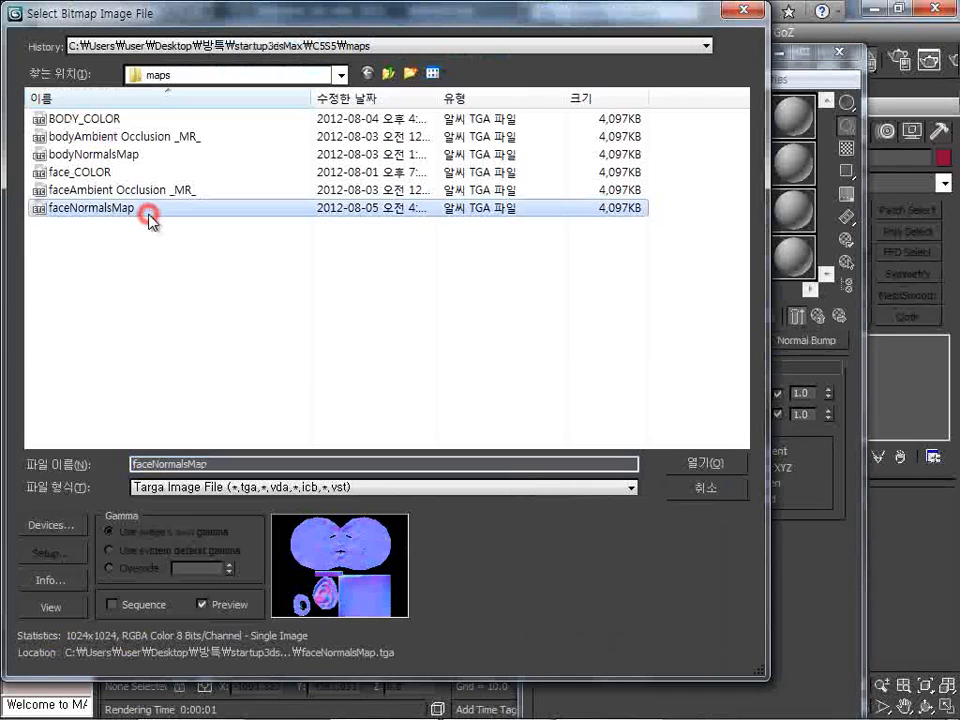
{"action": "double_click", "coordinate": [147, 211]}
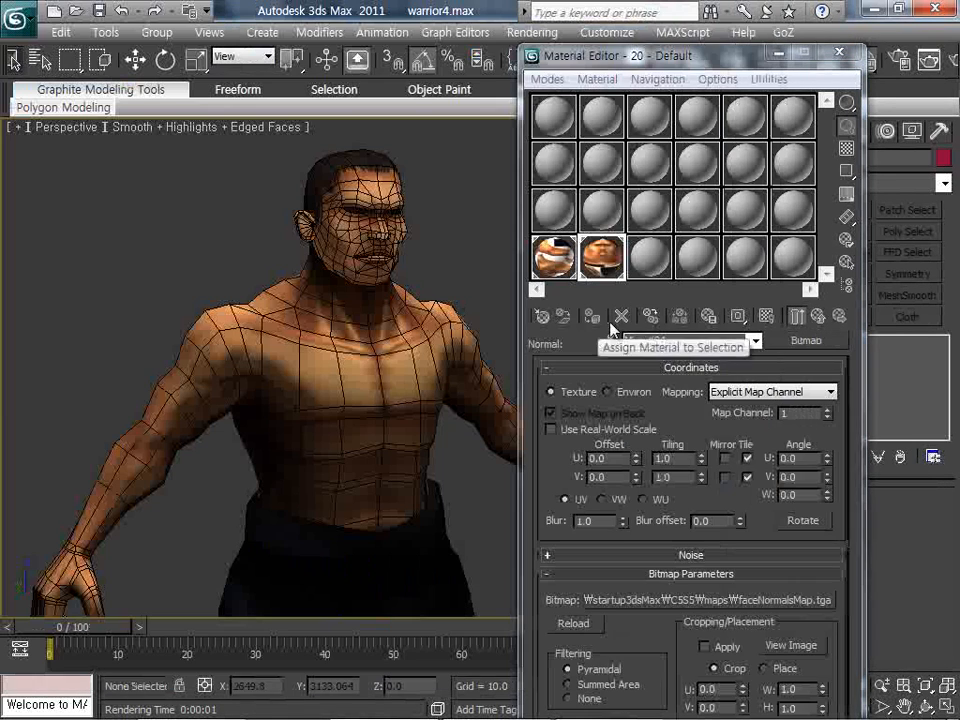
Return to the head material's main level and display it with hardware maps in the viewport.
{"action": "left_click", "coordinate": [818, 316]}
{"action": "left_click", "coordinate": [797, 316]}
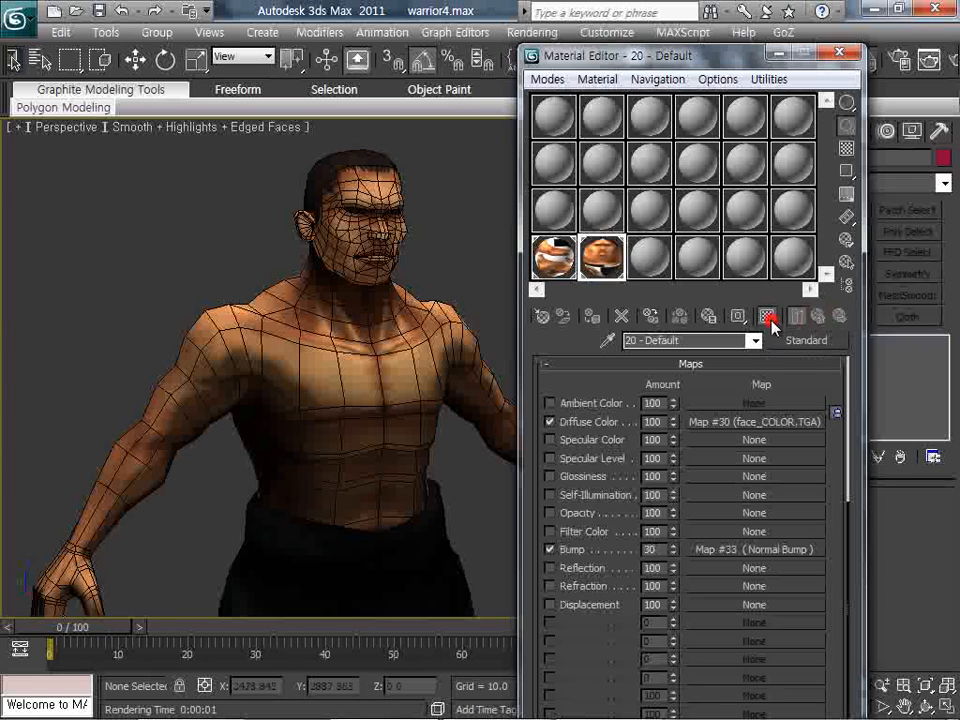
{"action": "left_click", "coordinate": [808, 318]}
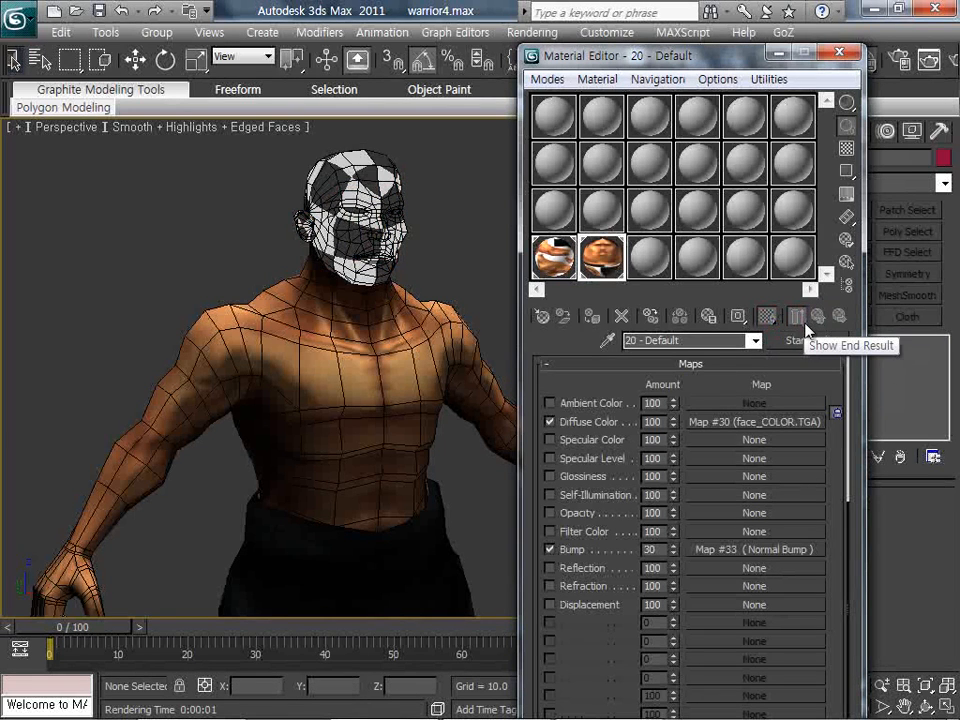
Set the head material's Bump amount to 200 and close the Material Editor.
{"action": "double_click", "coordinate": [648, 550]}
{"action": "type", "text": "200"}
{"action": "key", "text": "Return"}
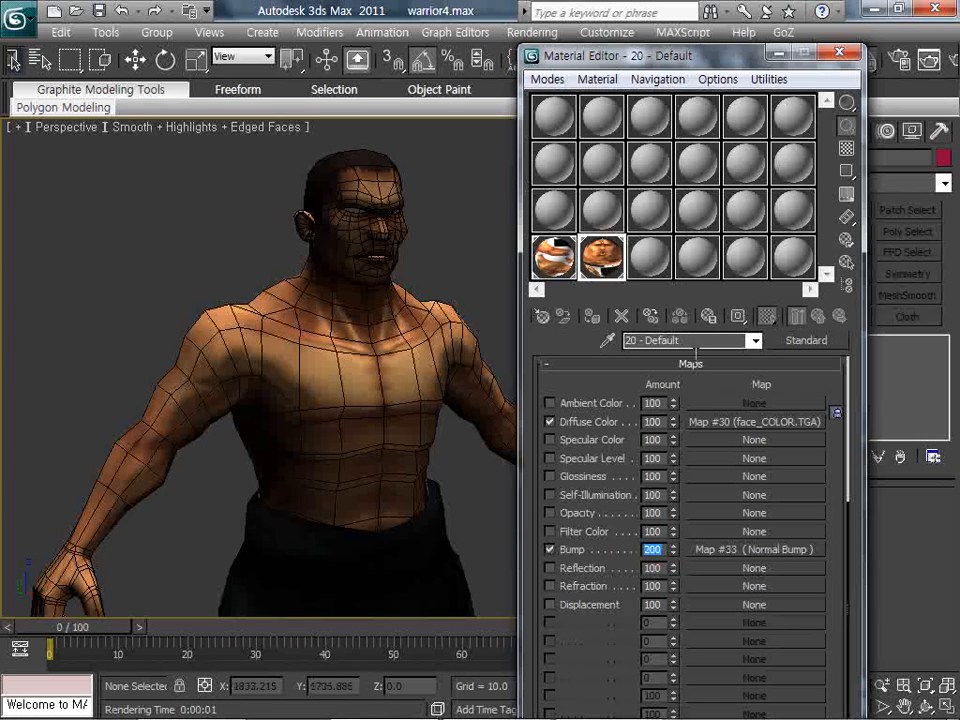
{"action": "middle_click_drag", "start_coordinate": [434, 326], "coordinate": [376, 381]}
{"action": "scroll", "coordinate": [385, 379], "scroll_direction": "up", "scroll_amount": 4}
{"action": "scroll", "coordinate": [385, 379], "scroll_direction": "down", "scroll_amount": 4}
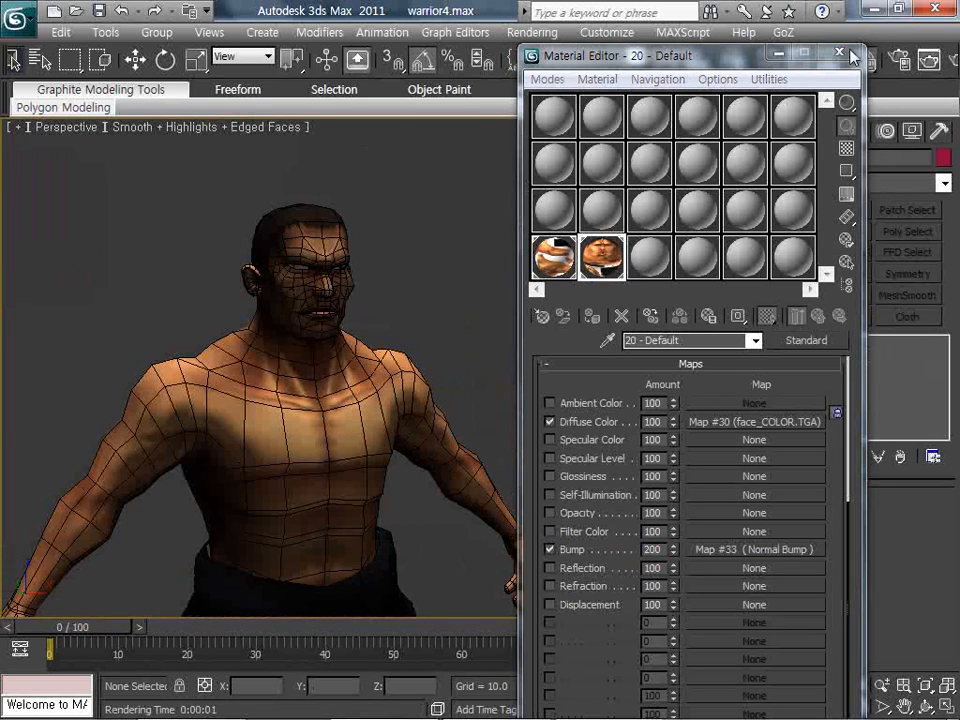
{"action": "left_click", "coordinate": [848, 51]}
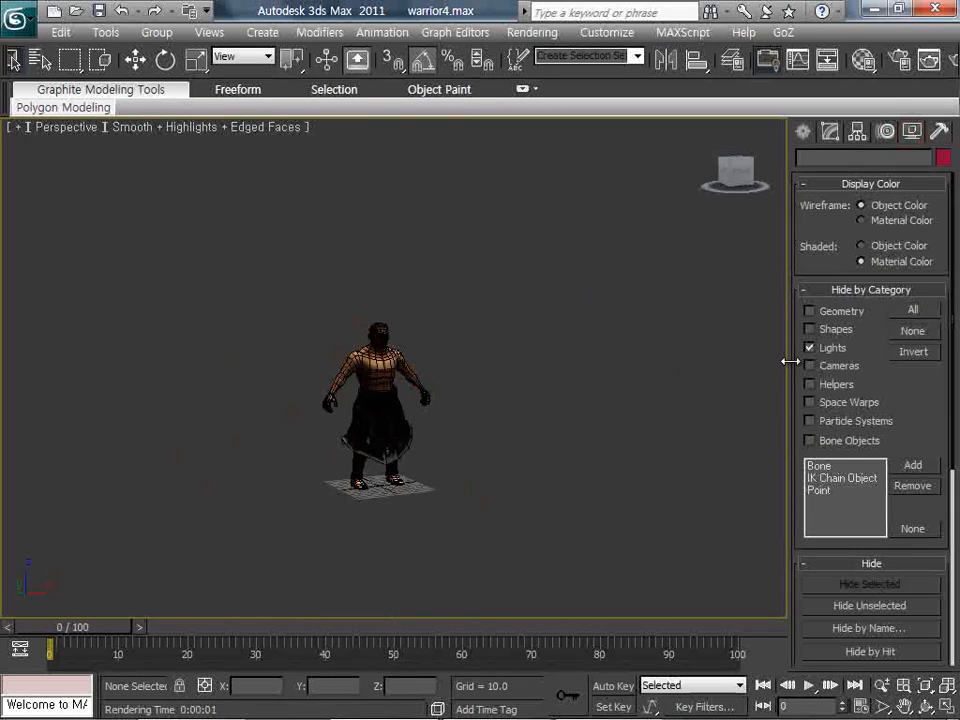
Unhide the lights category and delete all the lights around and above the warrior.
{"action": "left_click", "coordinate": [811, 348]}
{"action": "mouse_move", "coordinate": [589, 424]}
{"action": "left_mouse_down"}
{"action": "mouse_move", "coordinate": [459, 311]}
{"action": "mouse_move", "coordinate": [448, 321]}
{"action": "left_mouse_up"}
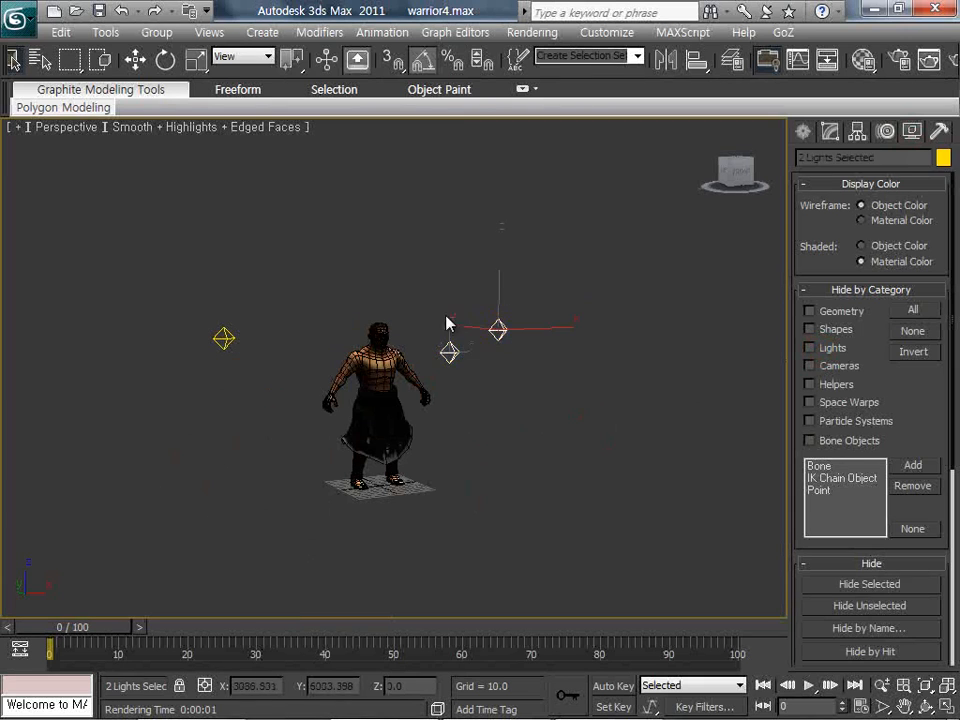
{"action": "key", "text": "Delete"}
{"action": "left_click_drag", "start_coordinate": [266, 294], "coordinate": [176, 366]}
{"action": "key", "text": "Delete"}
{"action": "scroll", "coordinate": [385, 300], "scroll_direction": "down", "scroll_amount": 3}
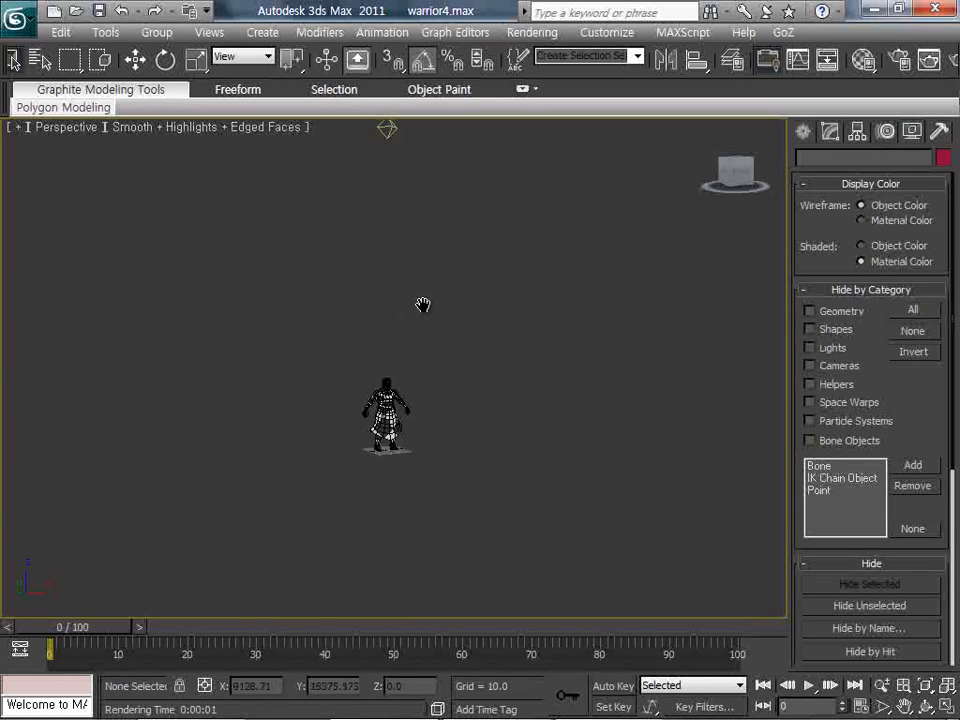
{"action": "left_click_drag", "start_coordinate": [454, 281], "coordinate": [330, 148]}
{"action": "scroll", "coordinate": [380, 435], "scroll_direction": "up", "scroll_amount": 8}
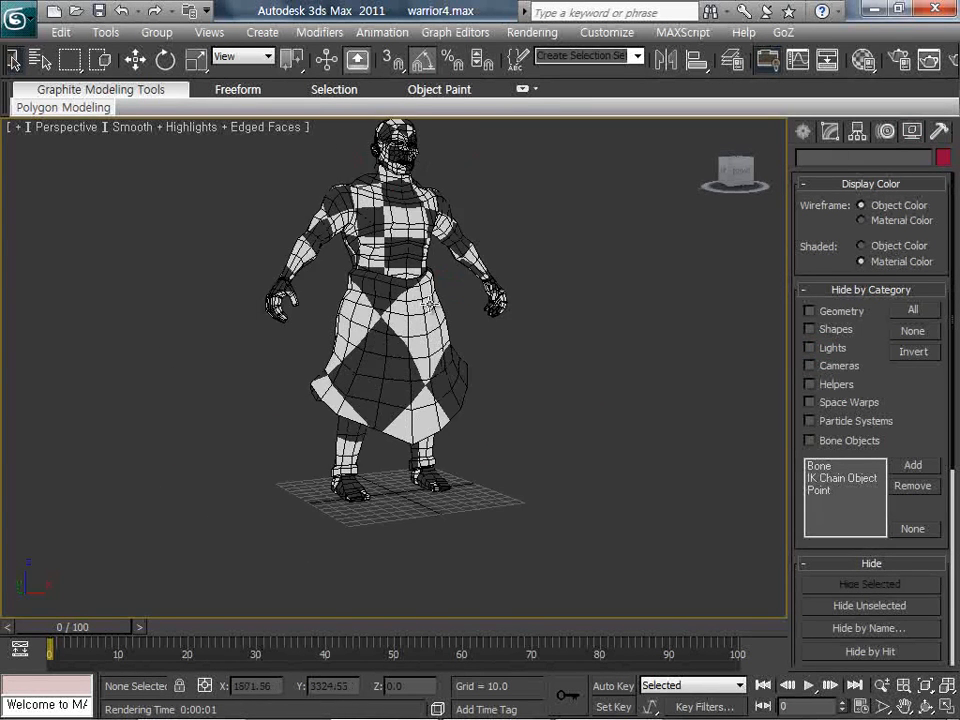
Turn off the edged faces display in the perspective view of the warrior.
{"action": "scroll", "coordinate": [437, 414], "scroll_direction": "up", "scroll_amount": 3}
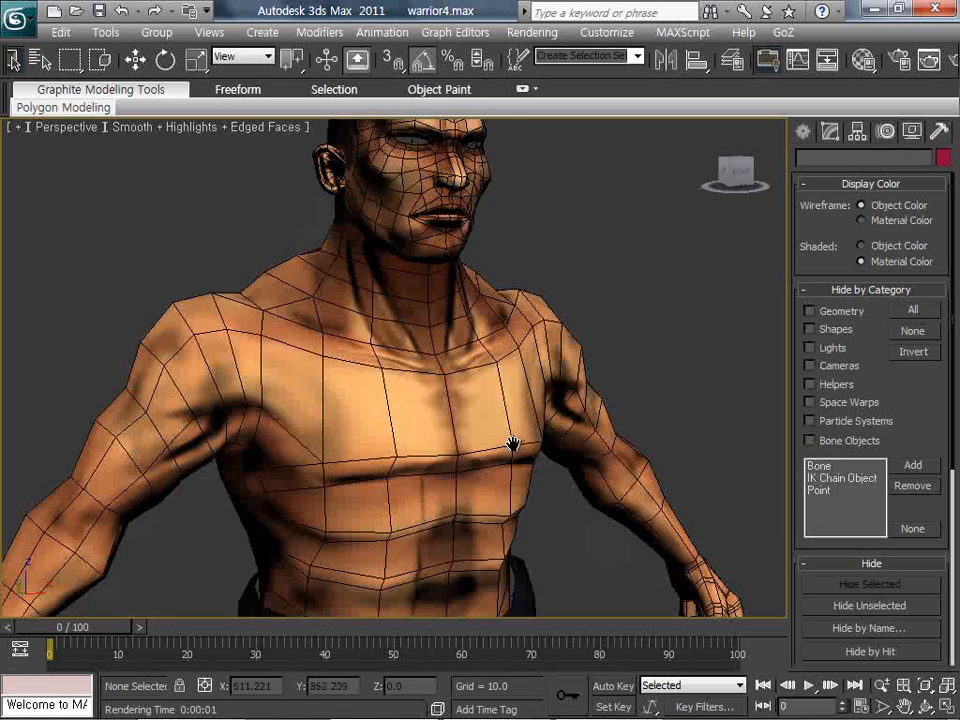
{"action": "scroll", "coordinate": [505, 357], "scroll_direction": "down", "scroll_amount": 1}
{"action": "middle_click_drag", "start_coordinate": [606, 323], "coordinate": [600, 303]}
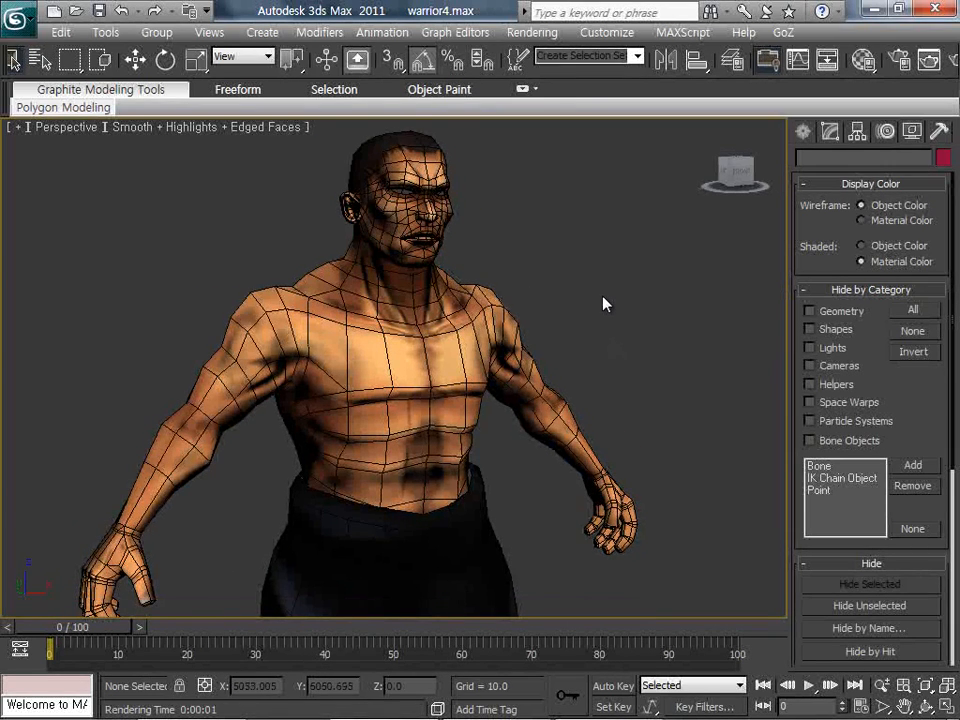
{"action": "key", "text": "F4"}
{"action": "mouse_move", "coordinate": [604, 302]}
{"action": "middle_mouse_down"}
{"action": "mouse_move", "coordinate": [617, 279]}
{"action": "mouse_move", "coordinate": [610, 290]}
{"action": "middle_mouse_up"}
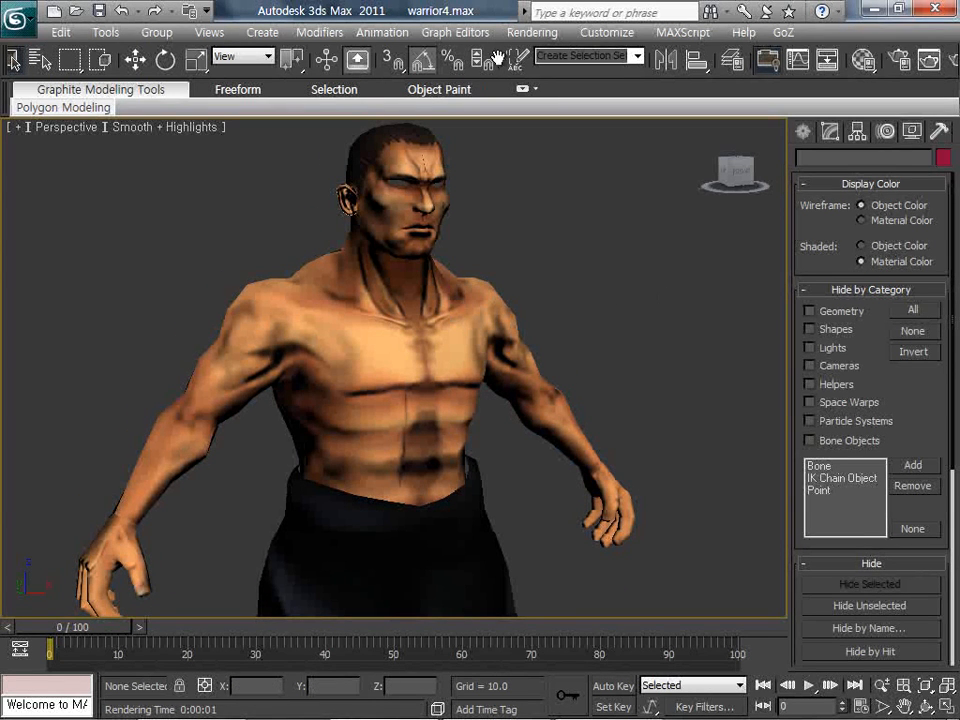
{"action": "left_click", "coordinate": [826, 62]}
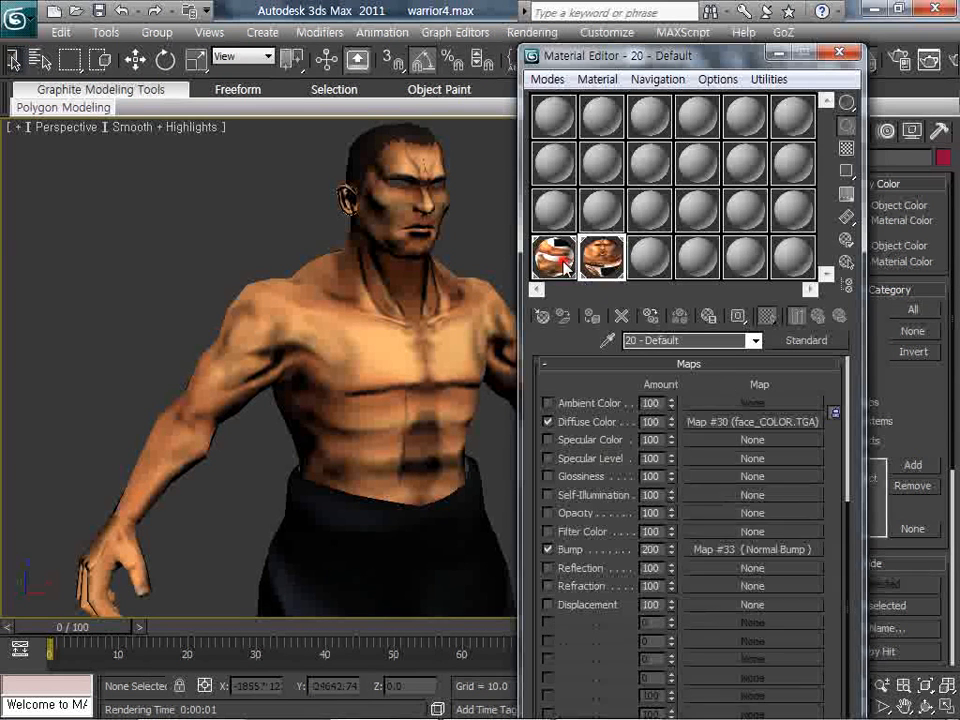
{"action": "scroll", "coordinate": [793, 420], "scroll_direction": "up", "scroll_amount": 5}
{"action": "left_click", "coordinate": [606, 258]}
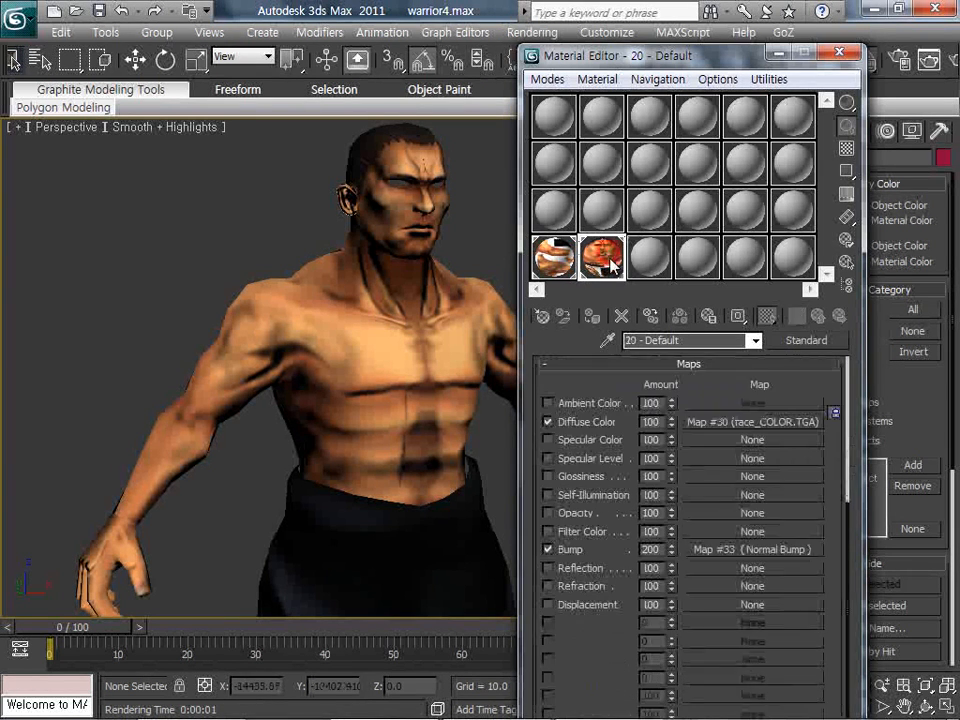
{"action": "scroll", "coordinate": [808, 409], "scroll_direction": "up", "scroll_amount": 2}
{"action": "left_click_drag", "start_coordinate": [826, 414], "coordinate": [823, 617]}
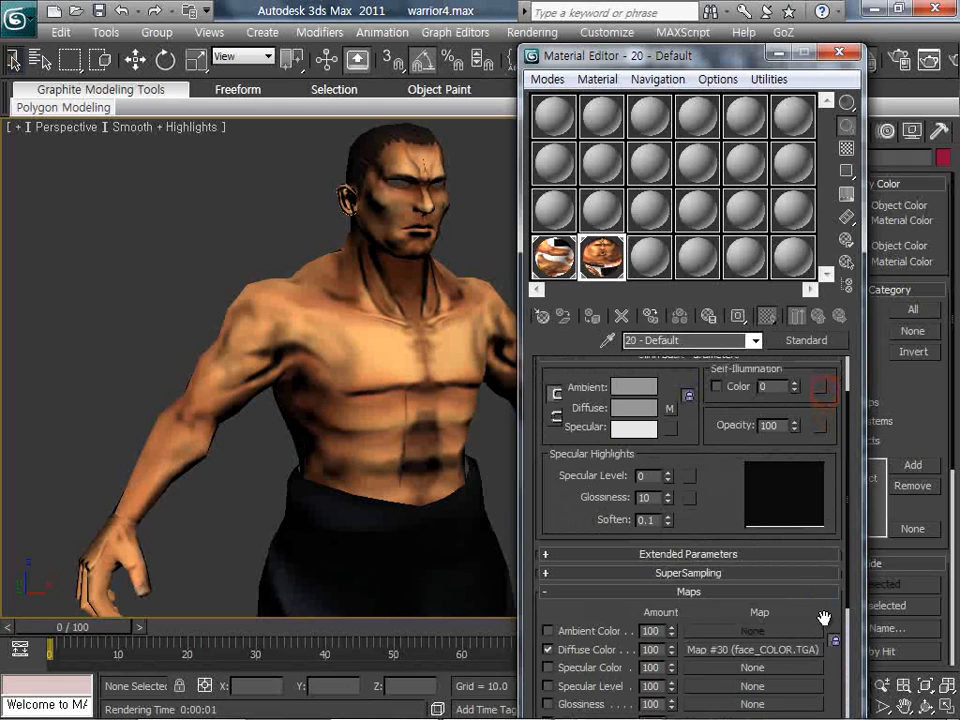
Set the global ambient light color in the Environment settings to a neutral gray with value 176.
{"action": "left_click", "coordinate": [532, 32]}
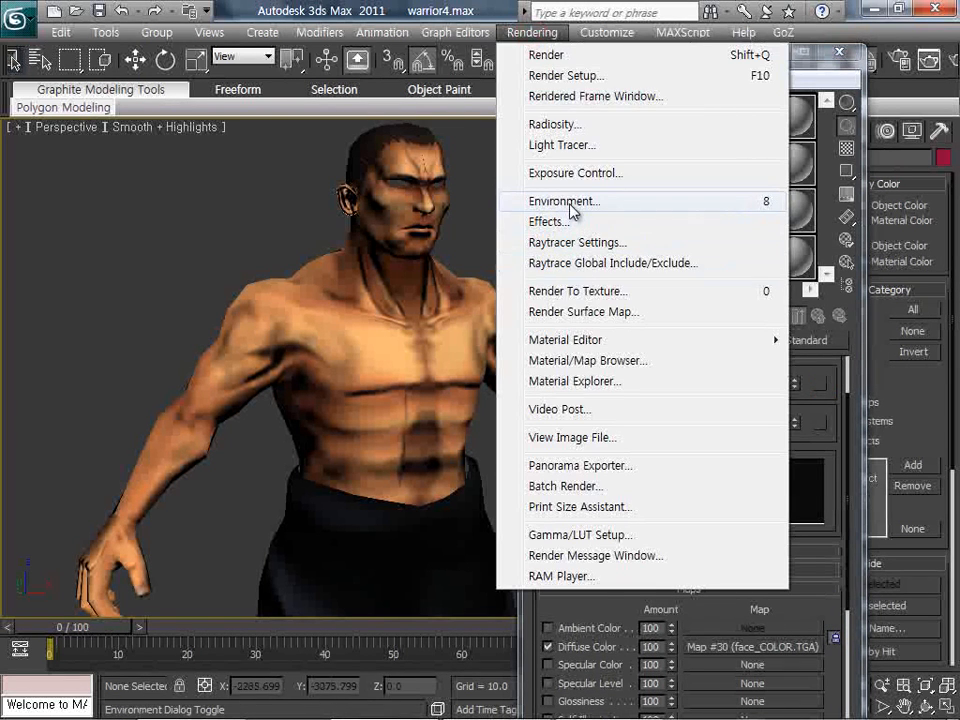
{"action": "left_click", "coordinate": [566, 201]}
{"action": "left_click", "coordinate": [713, 274]}
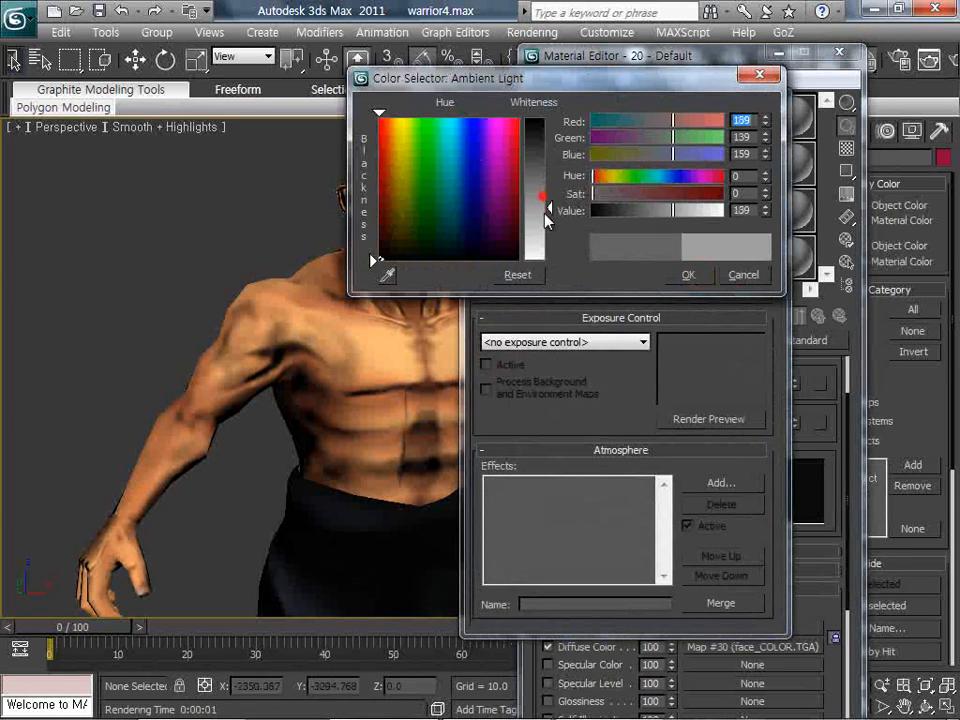
{"action": "left_click_drag", "start_coordinate": [540, 196], "coordinate": [548, 220]}
{"action": "left_click", "coordinate": [686, 273]}
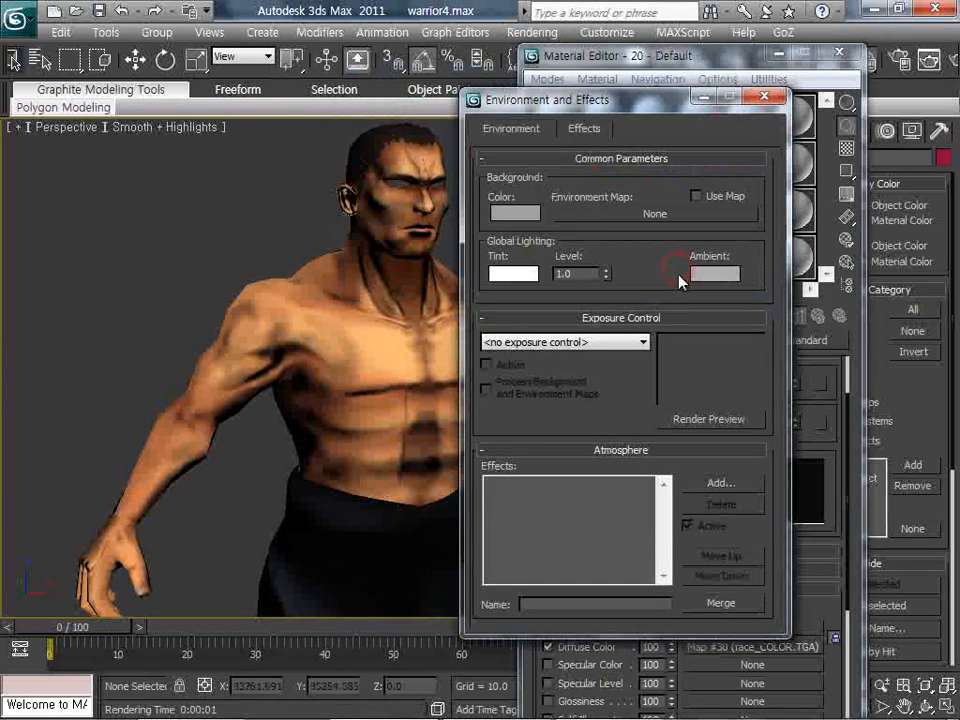
{"action": "left_click", "coordinate": [768, 98]}
{"action": "left_click", "coordinate": [846, 64]}
Examine the shading on the warrior's head and torso from different angles, ending at the front.
{"action": "scroll", "coordinate": [468, 340], "scroll_direction": "down", "scroll_amount": 5}
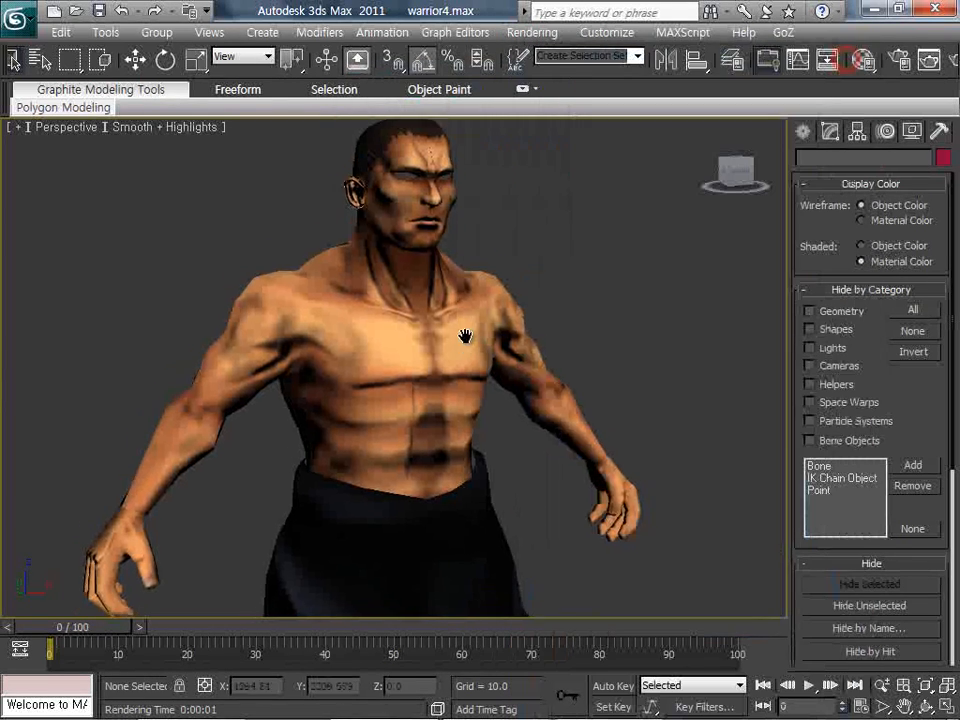
{"action": "left_click", "coordinate": [922, 704]}
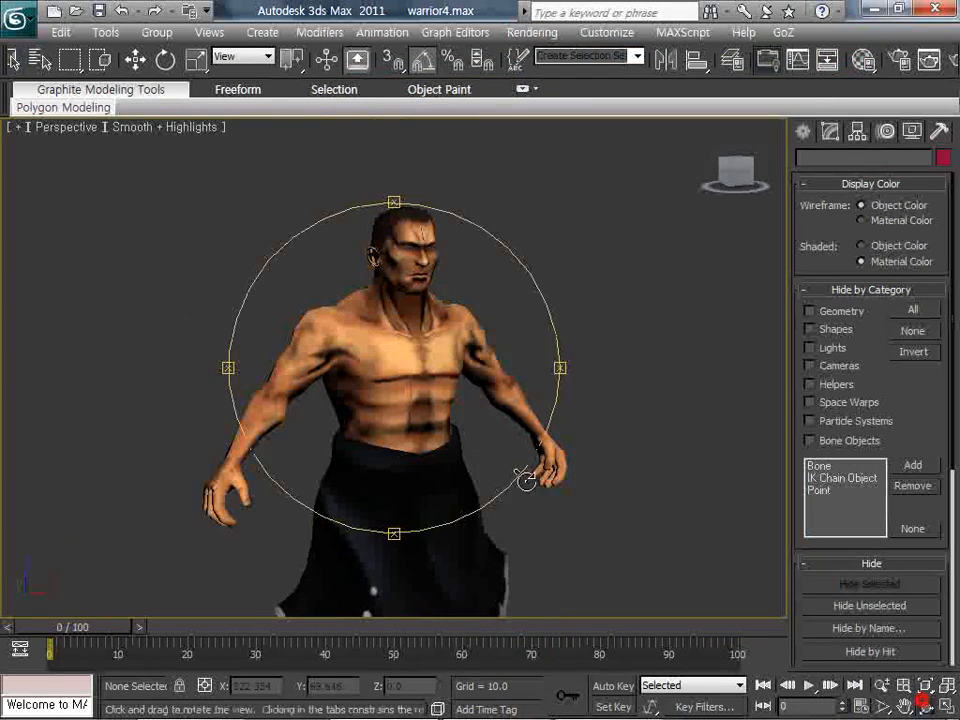
{"action": "left_click_drag", "start_coordinate": [525, 476], "coordinate": [425, 335]}
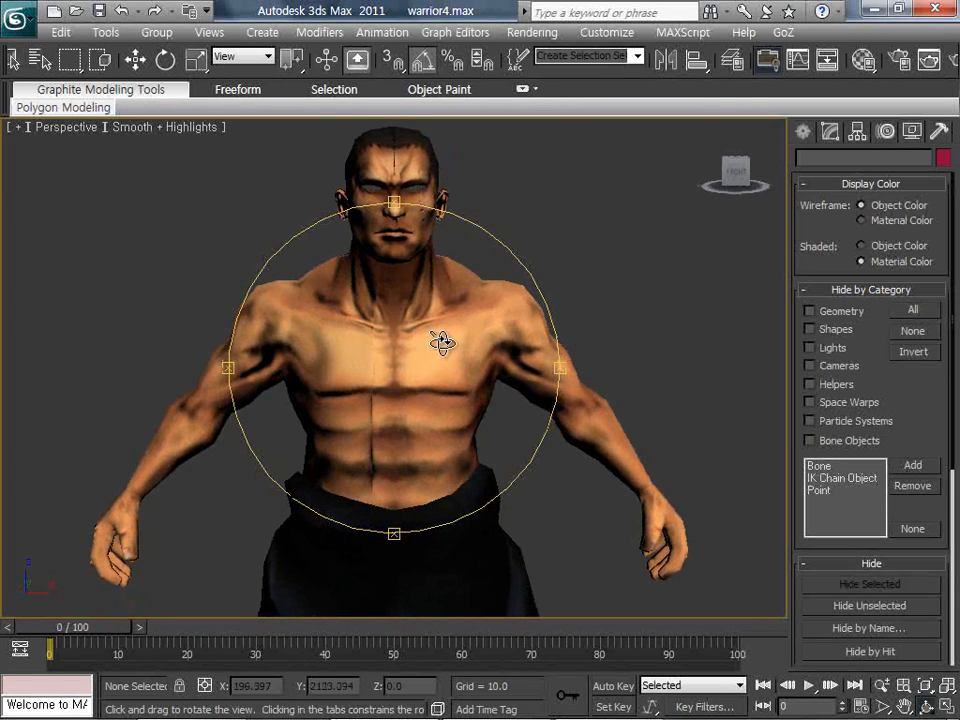
{"action": "right_click", "coordinate": [443, 330]}
Switch the head and body materials from hardware to standard map display in the viewport.
{"action": "left_click", "coordinate": [864, 61]}
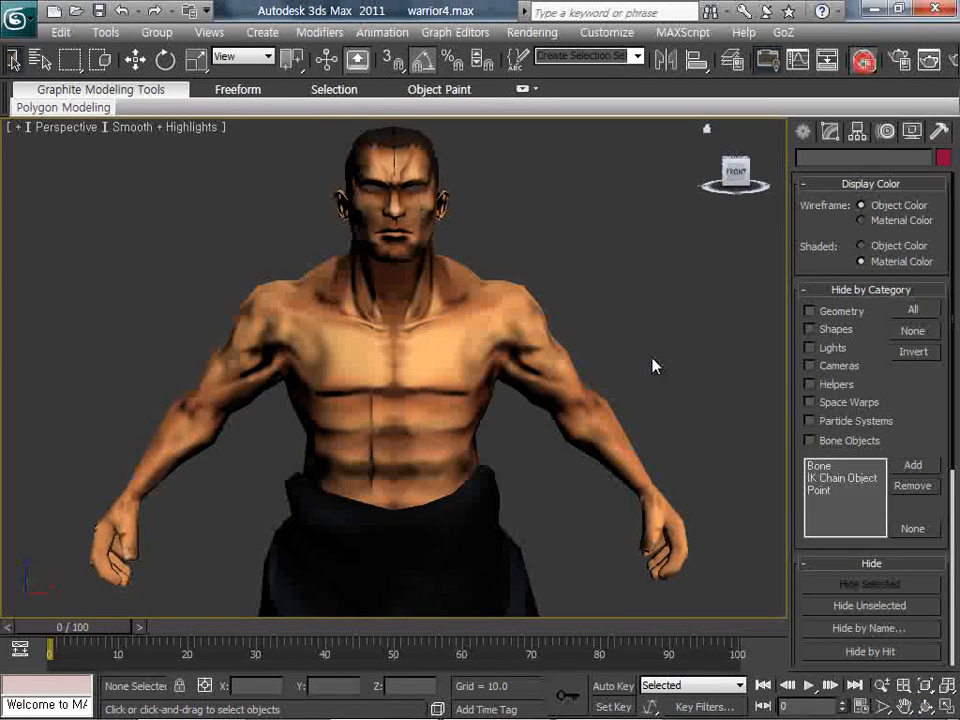
{"action": "key", "text": "m"}
{"action": "left_click_drag", "start_coordinate": [570, 522], "coordinate": [568, 494]}
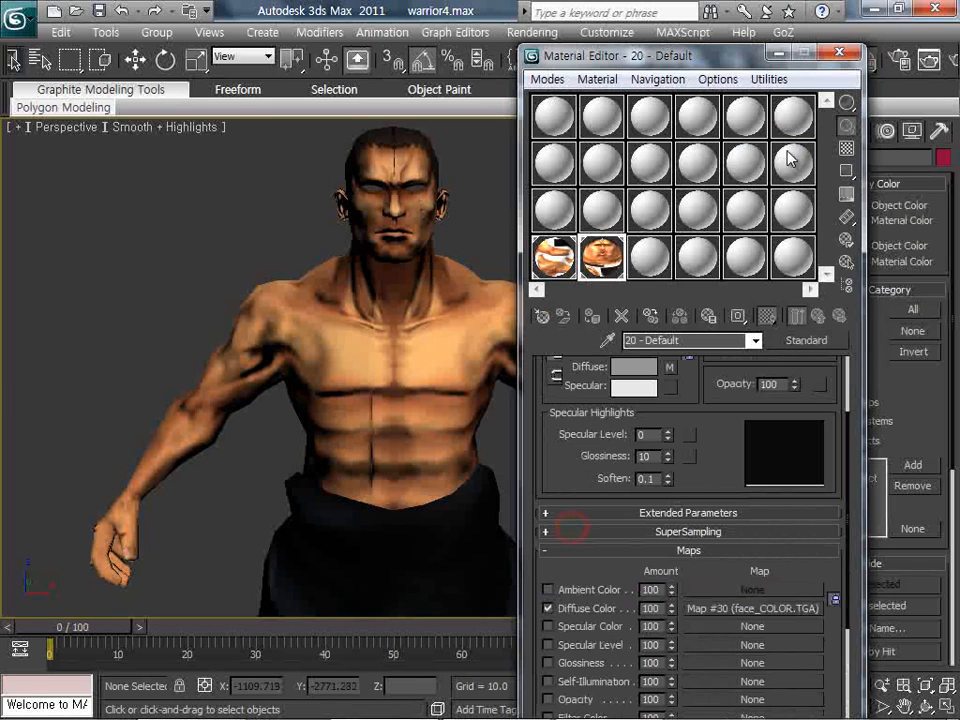
{"action": "left_click", "coordinate": [838, 53]}
{"action": "left_click", "coordinate": [860, 60]}
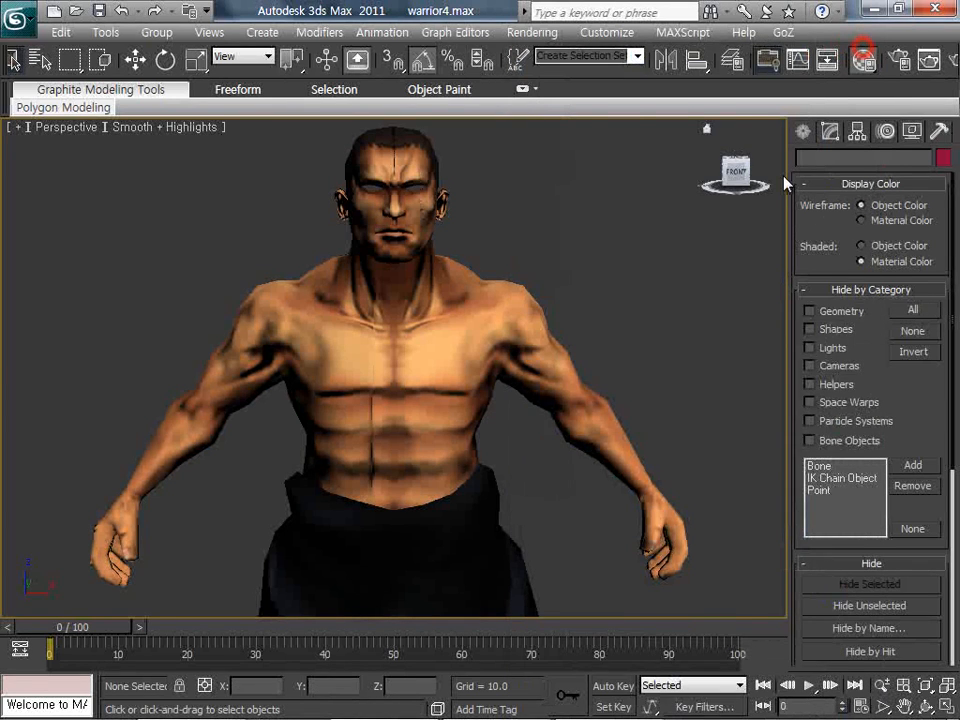
{"action": "left_click", "coordinate": [768, 316]}
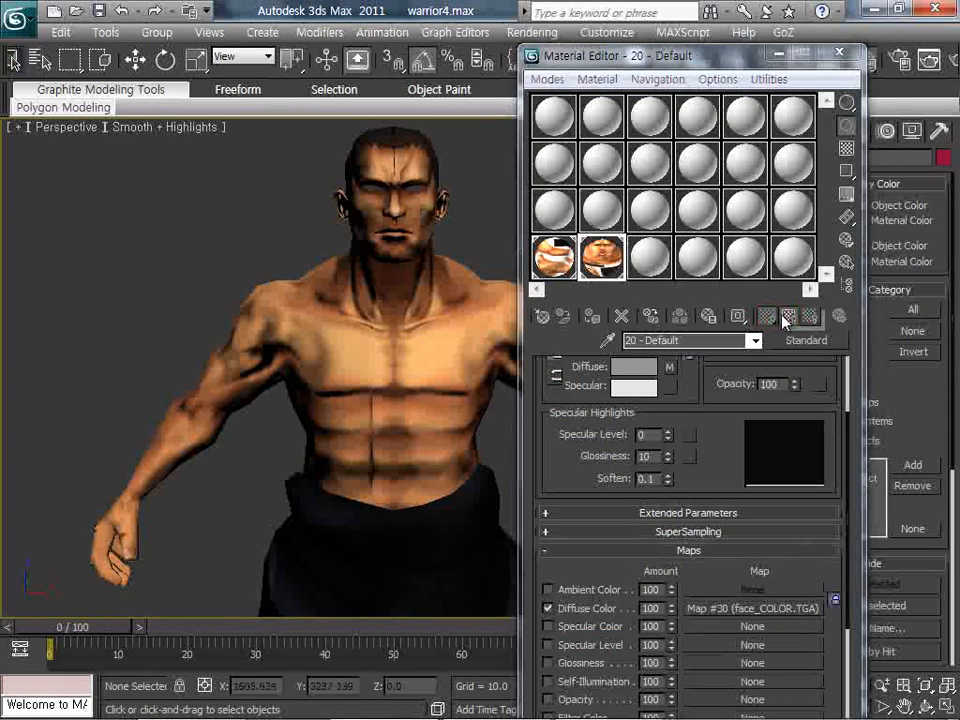
{"action": "left_click", "coordinate": [556, 266]}
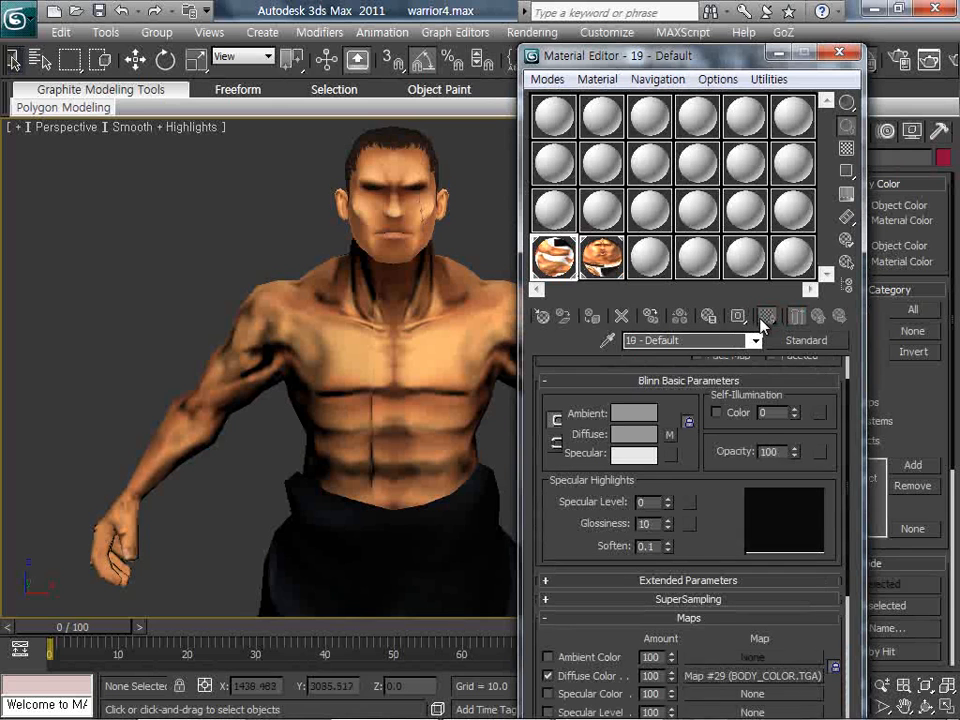
{"action": "left_click_drag", "start_coordinate": [765, 320], "coordinate": [787, 322]}
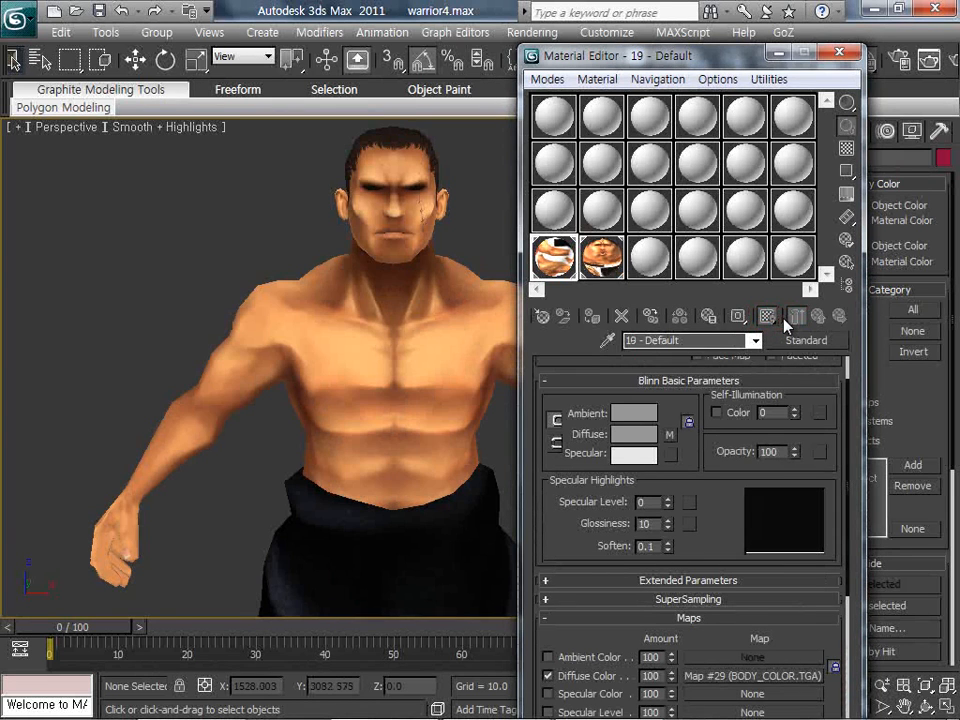
{"action": "left_click", "coordinate": [839, 51]}
Set the global ambient light color in the Environment settings to black.
{"action": "left_click", "coordinate": [532, 32]}
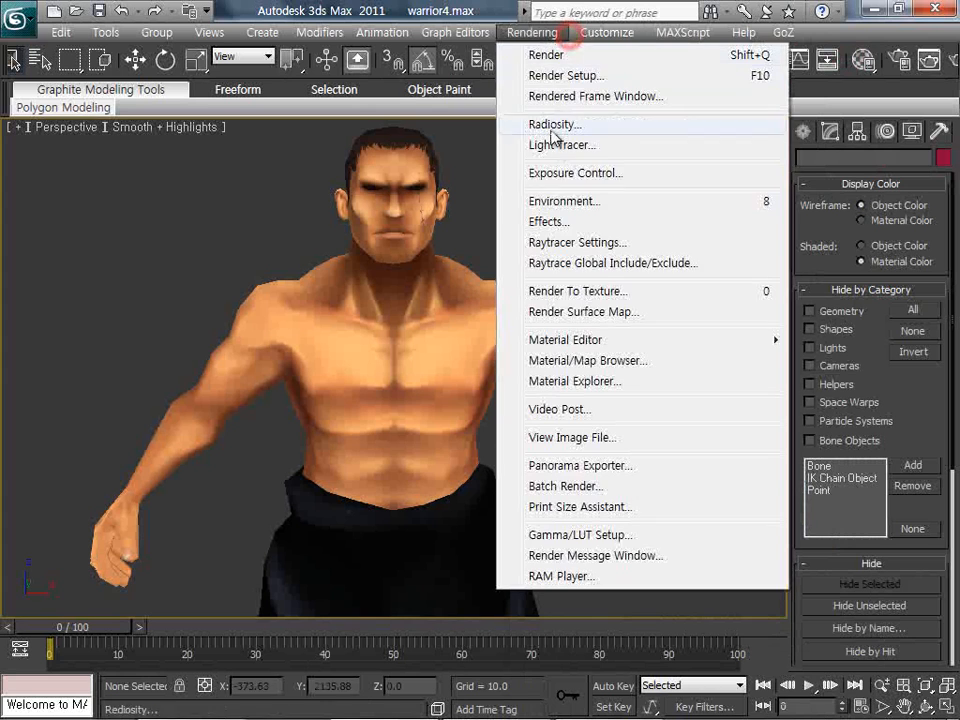
{"action": "left_click", "coordinate": [558, 202]}
{"action": "left_click", "coordinate": [710, 272]}
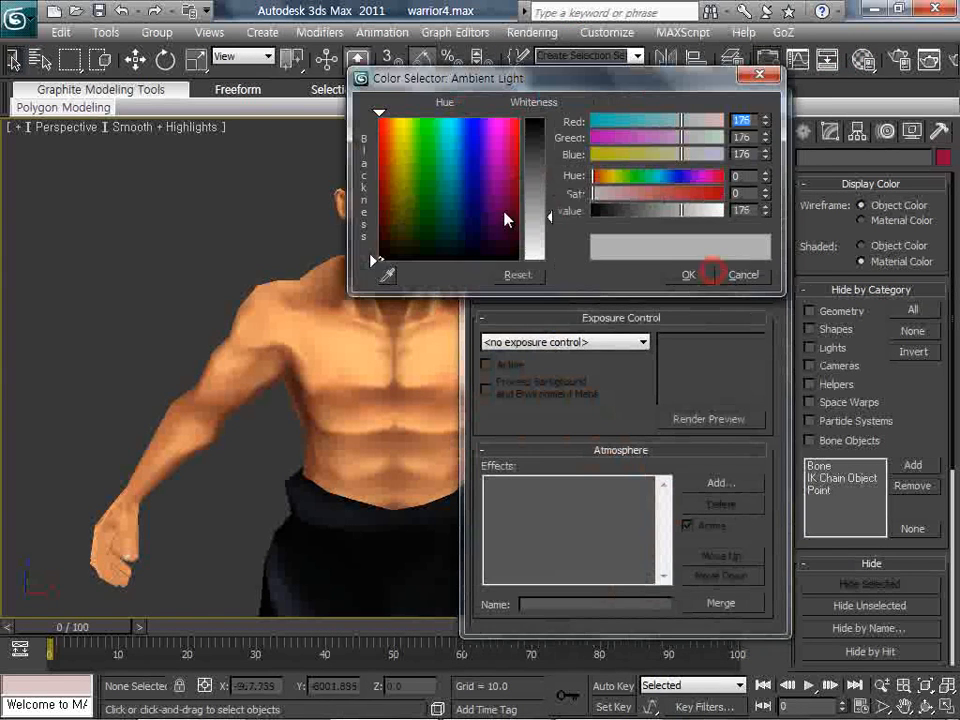
{"action": "left_click_drag", "start_coordinate": [533, 192], "coordinate": [533, 127]}
{"action": "left_click", "coordinate": [688, 274]}
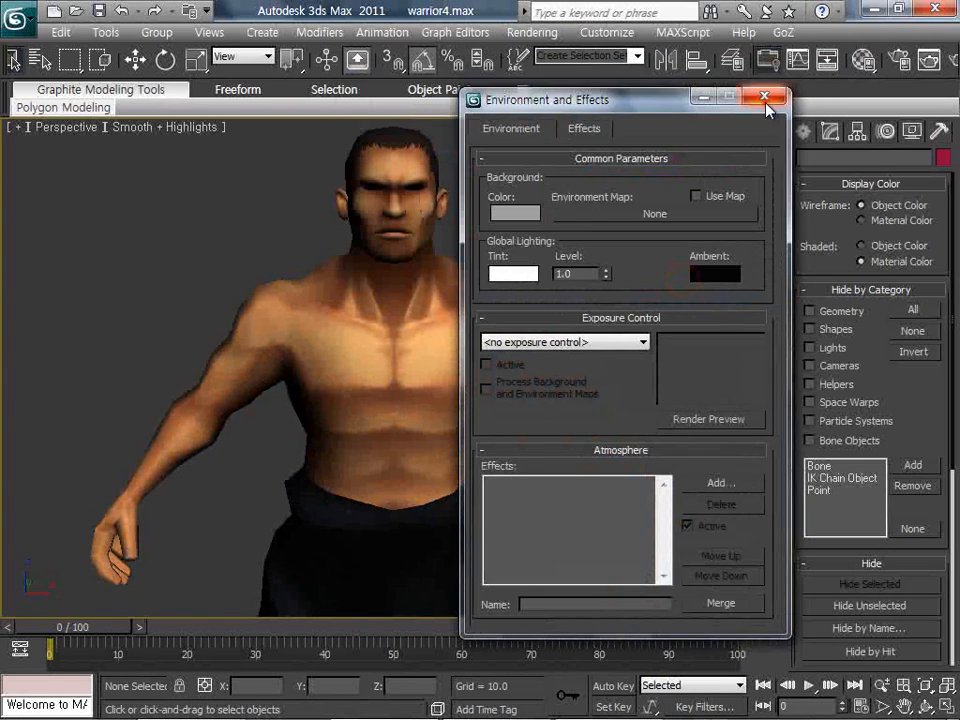
Close the Environment settings and create a sphere with a radius of about 4.4 over the scarred-side eye in the front view.
{"action": "left_click", "coordinate": [767, 99]}
{"action": "left_click", "coordinate": [607, 323]}
{"action": "scroll", "coordinate": [505, 330], "scroll_direction": "up", "scroll_amount": 5}
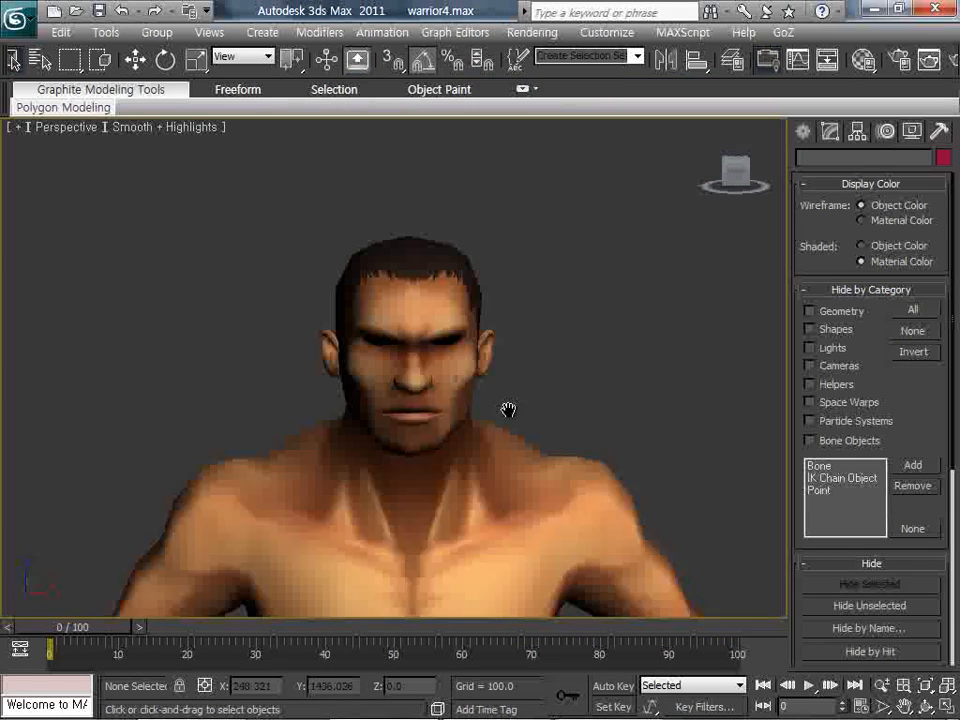
{"action": "left_click", "coordinate": [802, 131]}
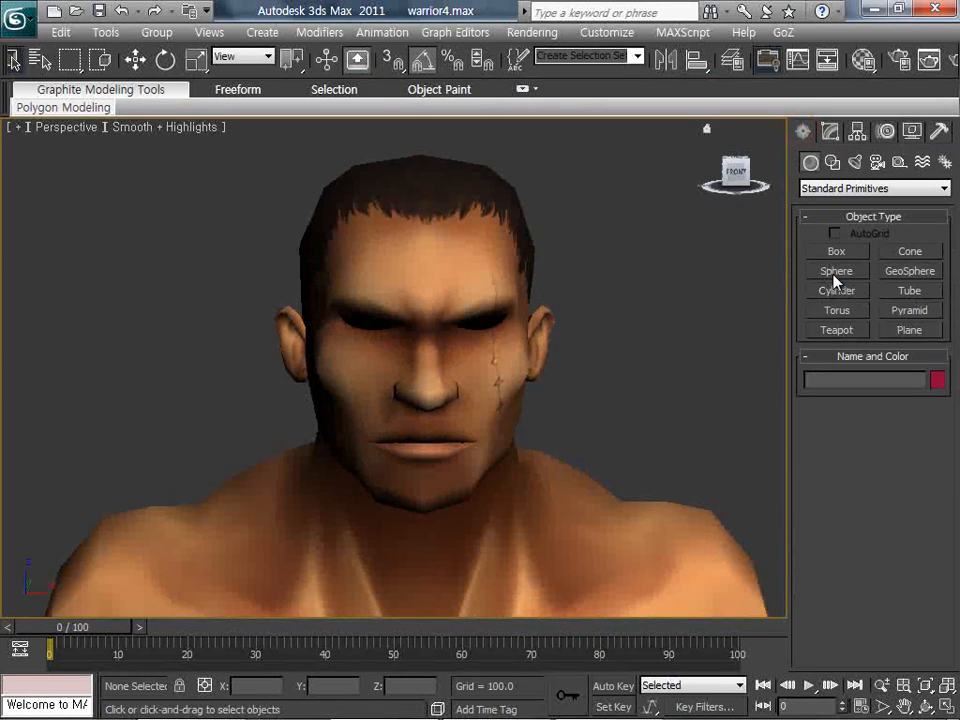
{"action": "left_click", "coordinate": [836, 271]}
{"action": "key", "text": "alt+w"}
{"action": "middle_click", "coordinate": [588, 276]}
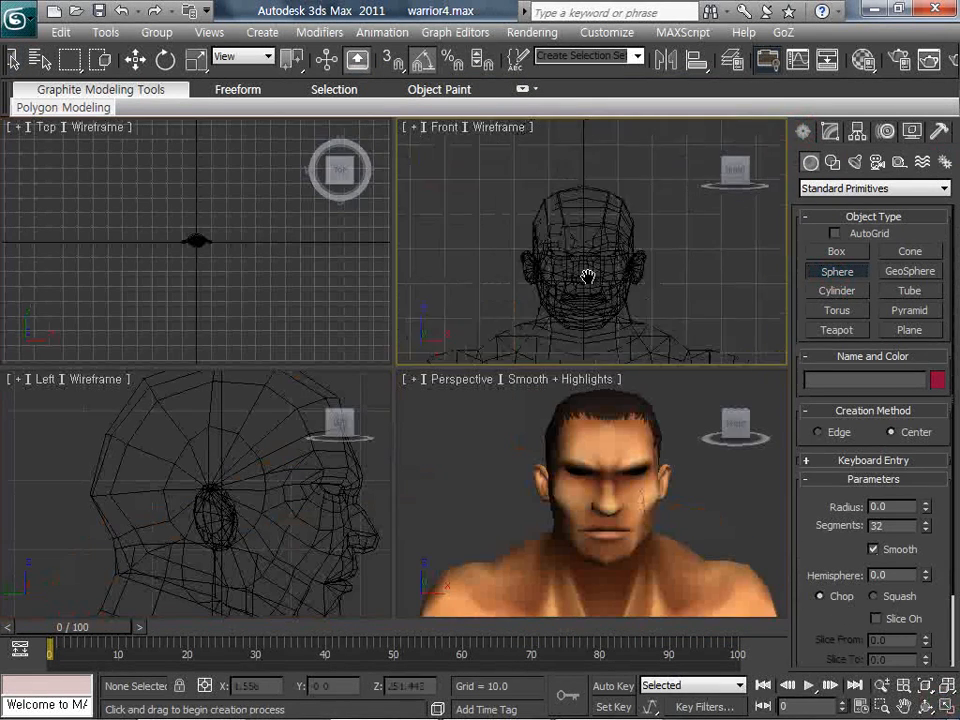
{"action": "scroll", "coordinate": [588, 276], "scroll_direction": "up", "scroll_amount": 5}
{"action": "left_click_drag", "start_coordinate": [619, 270], "coordinate": [664, 375]}
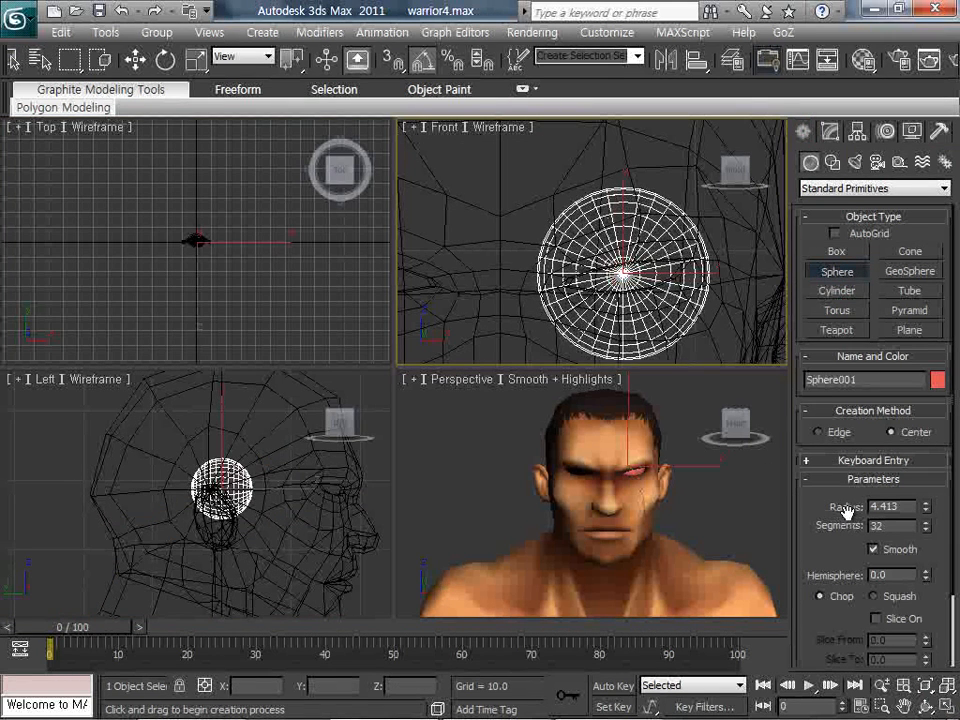
Set the sphere's segments to 12 and convert it to an Editable Poly.
{"action": "double_click", "coordinate": [893, 527]}
{"action": "type", "text": "152"}
{"action": "key", "text": "Return"}
{"action": "scroll", "coordinate": [266, 507], "scroll_direction": "up", "scroll_amount": 5}
{"action": "right_click", "coordinate": [208, 470]}
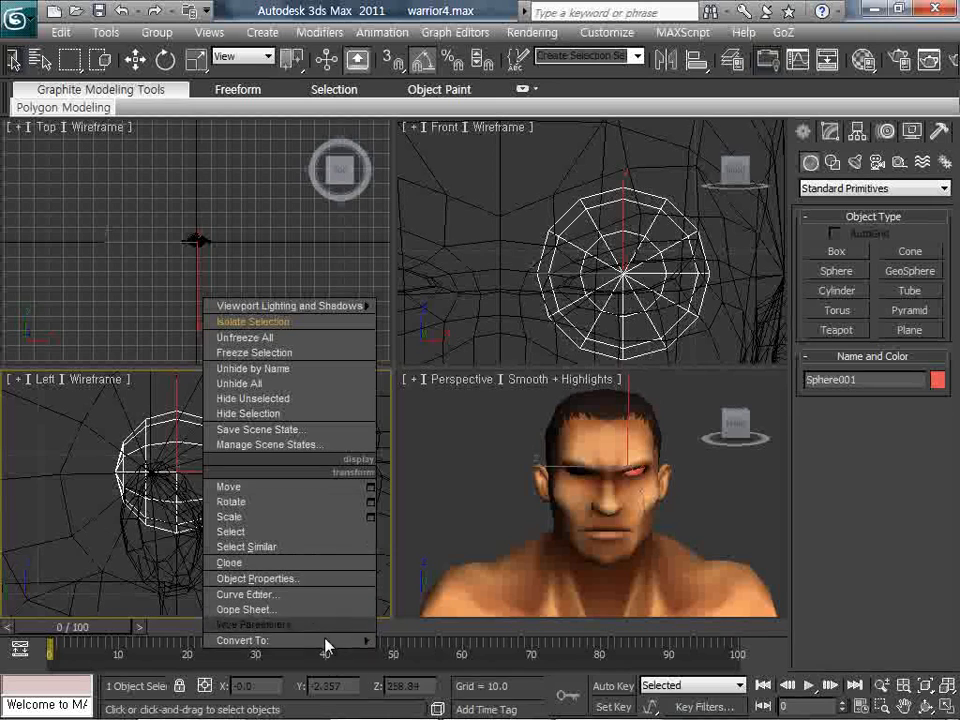
{"action": "mouse_move", "coordinate": [330, 641]}
{"action": "left_click", "coordinate": [434, 656]}
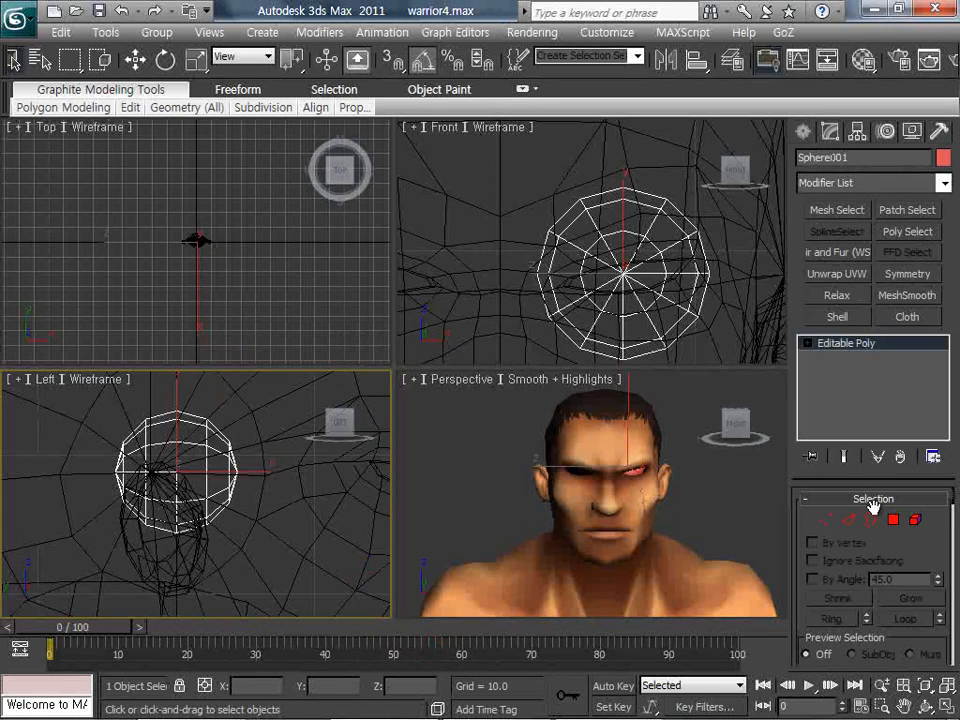
Delete the rear half of the sphere's polygons, leaving the hemisphere that faces the front of the face.
{"action": "middle_click_drag", "start_coordinate": [298, 549], "coordinate": [344, 526]}
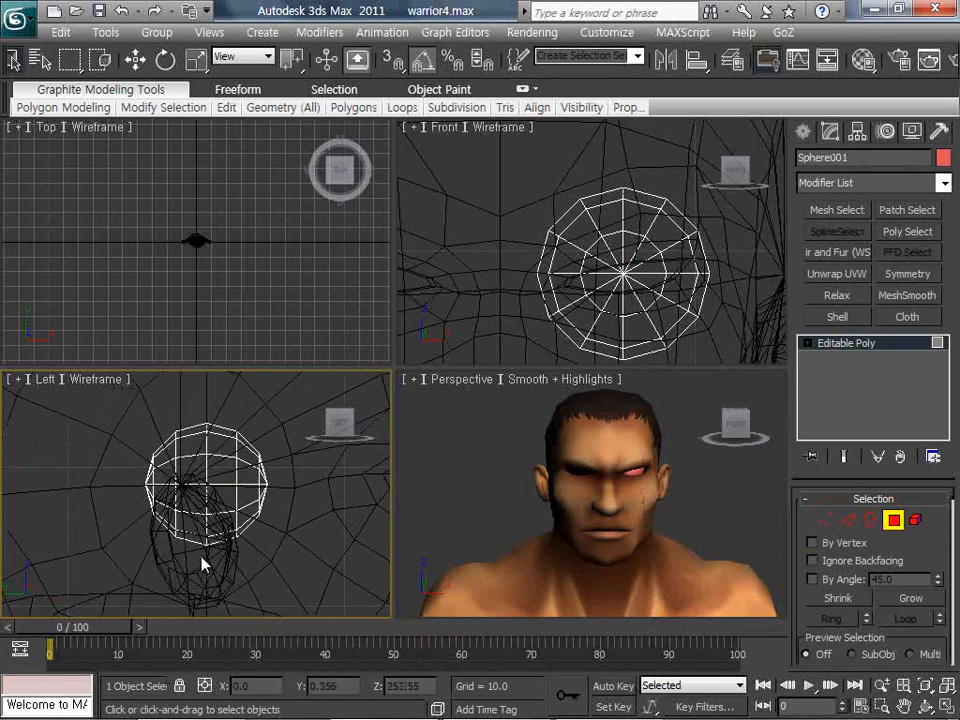
{"action": "key", "text": "Delete"}
{"action": "left_click", "coordinate": [895, 521]}
{"action": "middle_click_drag", "start_coordinate": [302, 496], "coordinate": [295, 495]}
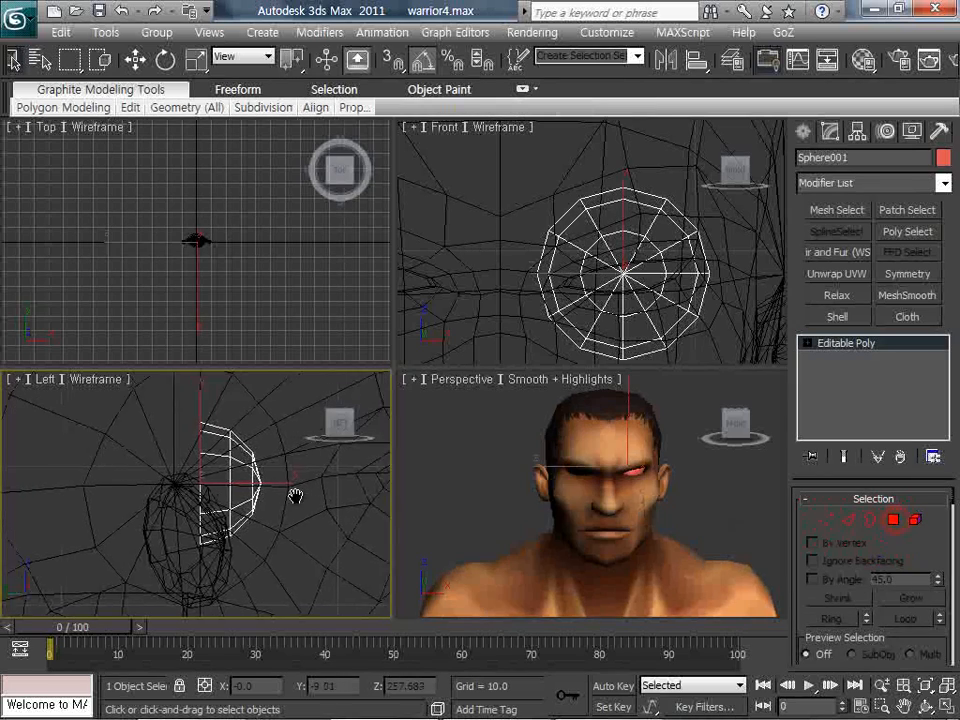
Move the hemisphere forward into the scarred-side eye socket and display edged faces in the perspective view.
{"action": "key", "text": "w"}
{"action": "left_click_drag", "start_coordinate": [251, 484], "coordinate": [418, 484]}
{"action": "middle_click_drag", "start_coordinate": [707, 277], "coordinate": [655, 243]}
{"action": "scroll", "coordinate": [620, 243], "scroll_direction": "up", "scroll_amount": 2}
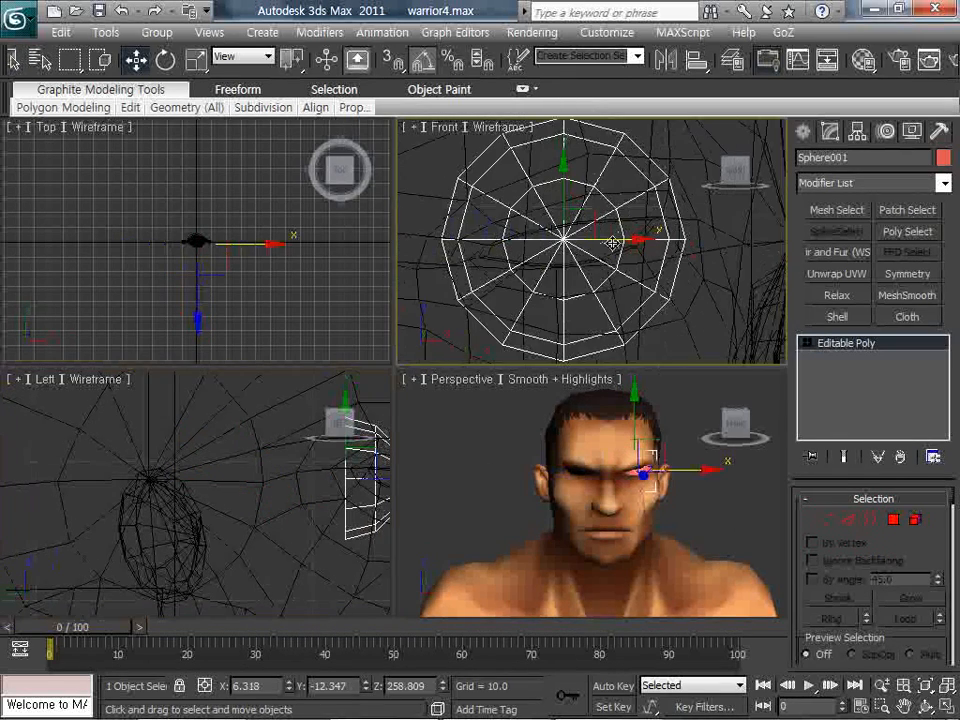
{"action": "middle_click_drag", "start_coordinate": [660, 536], "coordinate": [446, 413]}
{"action": "scroll", "coordinate": [634, 551], "scroll_direction": "up", "scroll_amount": 5}
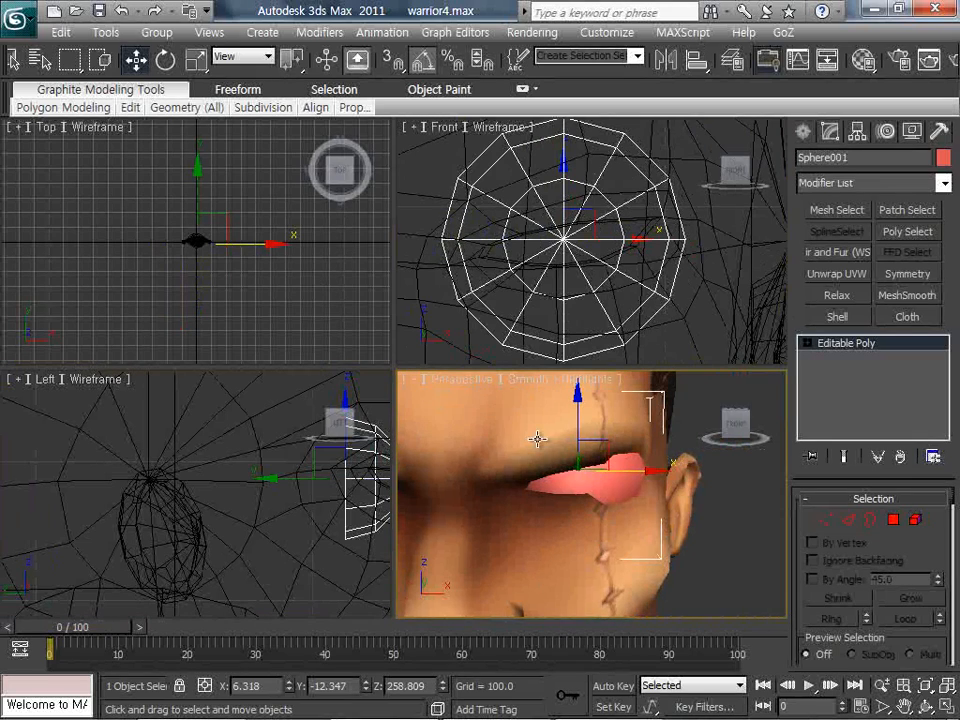
{"action": "key", "text": "F4"}
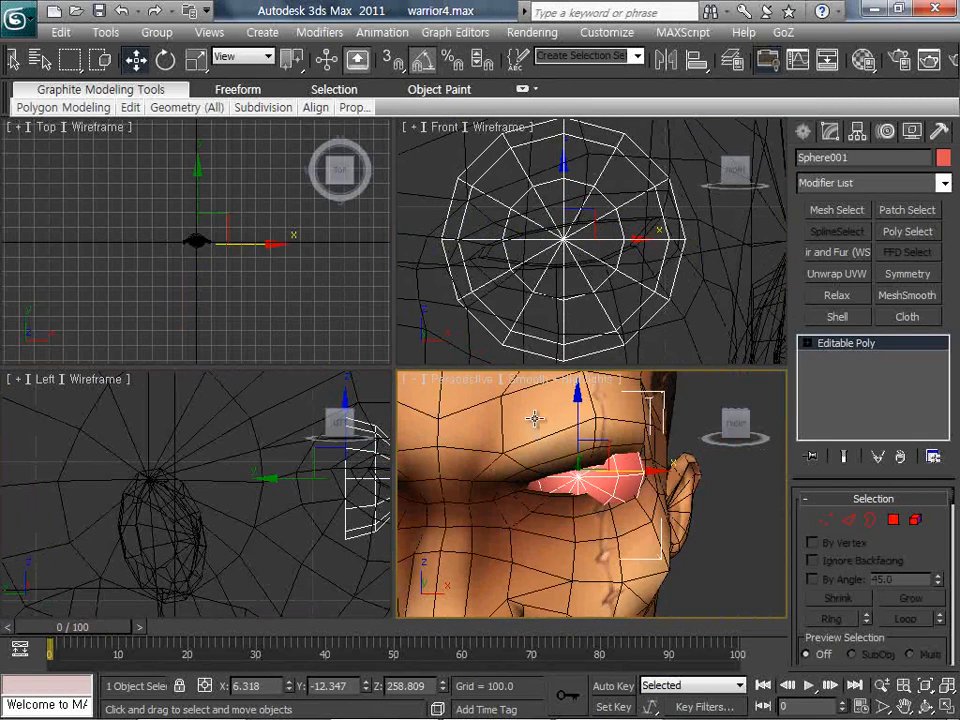
Flatten the eye hemisphere by scaling it down along its front-to-back axis.
{"action": "scroll", "coordinate": [197, 242], "scroll_direction": "up", "scroll_amount": 3}
{"action": "scroll", "coordinate": [141, 266], "scroll_direction": "up", "scroll_amount": 2}
{"action": "scroll", "coordinate": [178, 264], "scroll_direction": "up", "scroll_amount": 3}
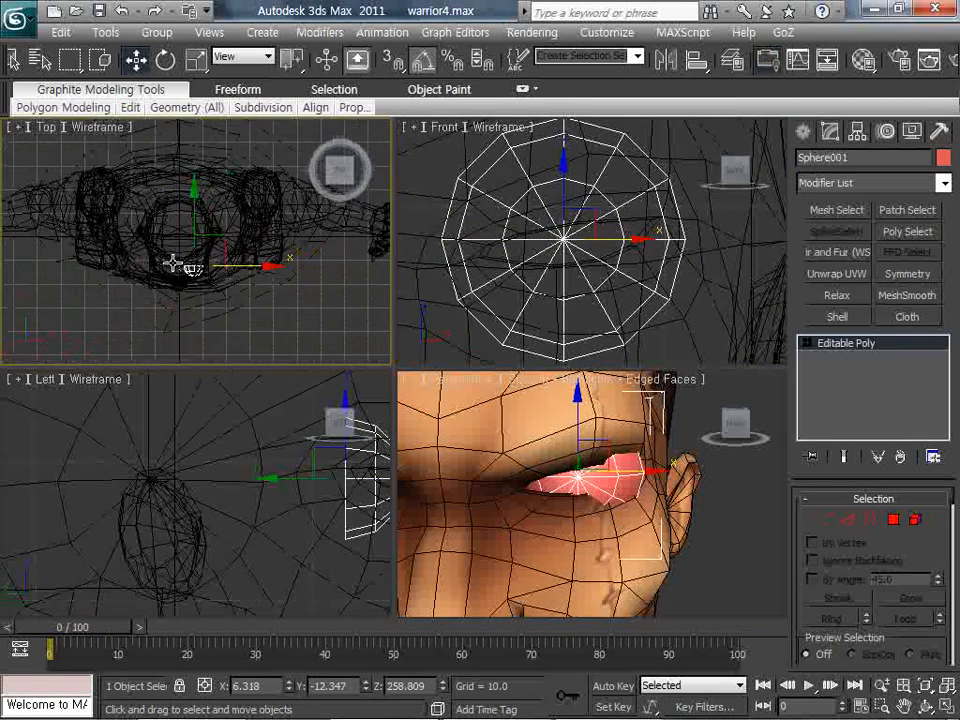
{"action": "scroll", "coordinate": [215, 272], "scroll_direction": "up", "scroll_amount": 2}
{"action": "scroll", "coordinate": [215, 265], "scroll_direction": "up", "scroll_amount": 2}
{"action": "key", "text": "r"}
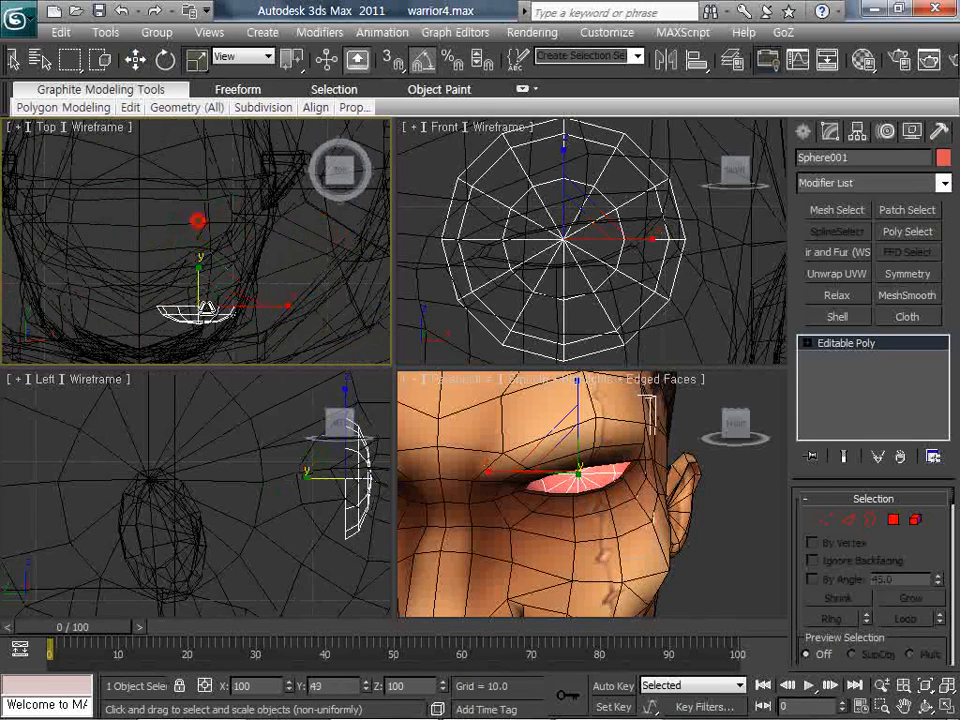
Rotate the flattened eye 30 degrees about Z in the top view and move it forward to follow the socket's curve.
{"action": "right_click", "coordinate": [221, 257]}
{"action": "left_click", "coordinate": [226, 292]}
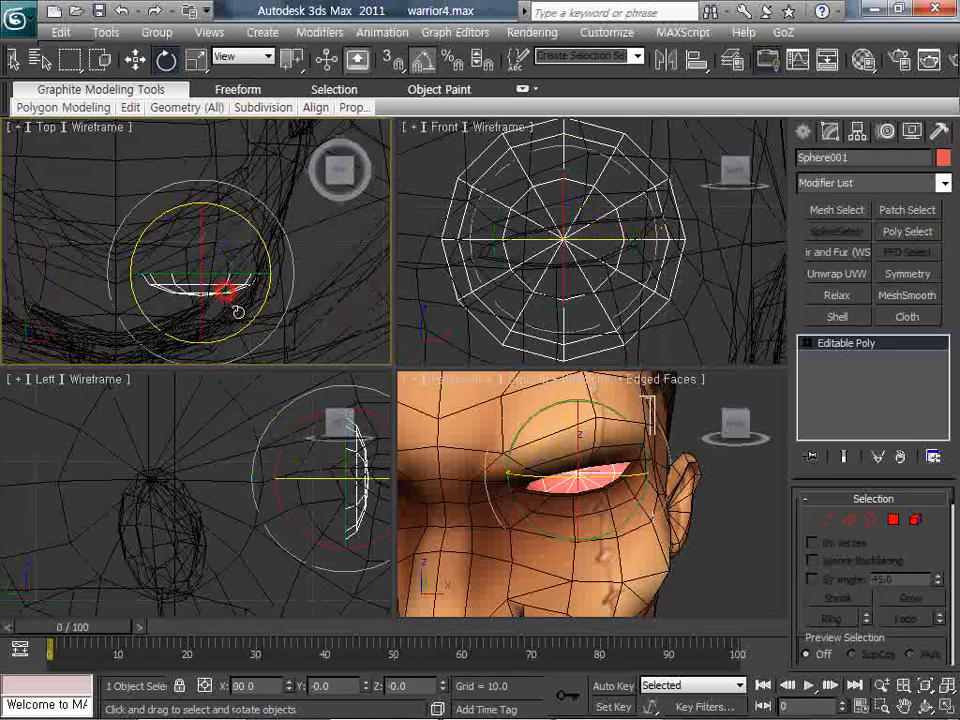
{"action": "left_click_drag", "start_coordinate": [246, 321], "coordinate": [262, 294]}
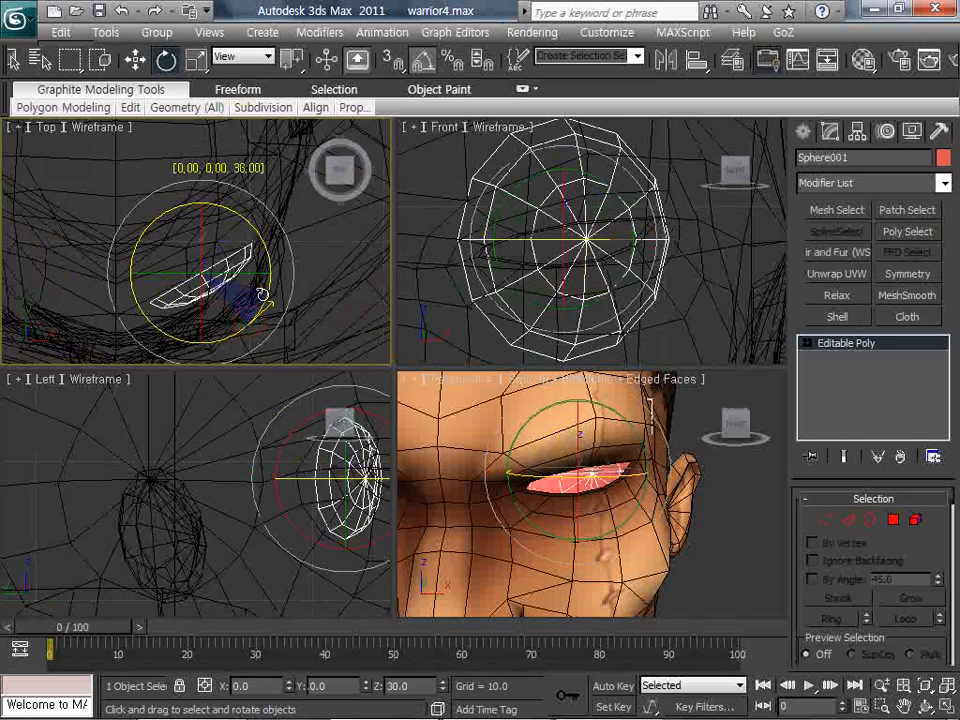
{"action": "right_click", "coordinate": [252, 264]}
{"action": "left_click", "coordinate": [258, 283]}
{"action": "left_click_drag", "start_coordinate": [233, 248], "coordinate": [227, 282]}
Maximize the perspective view and examine how the eye fits between the eyelids from the side and front.
{"action": "left_click", "coordinate": [703, 522]}
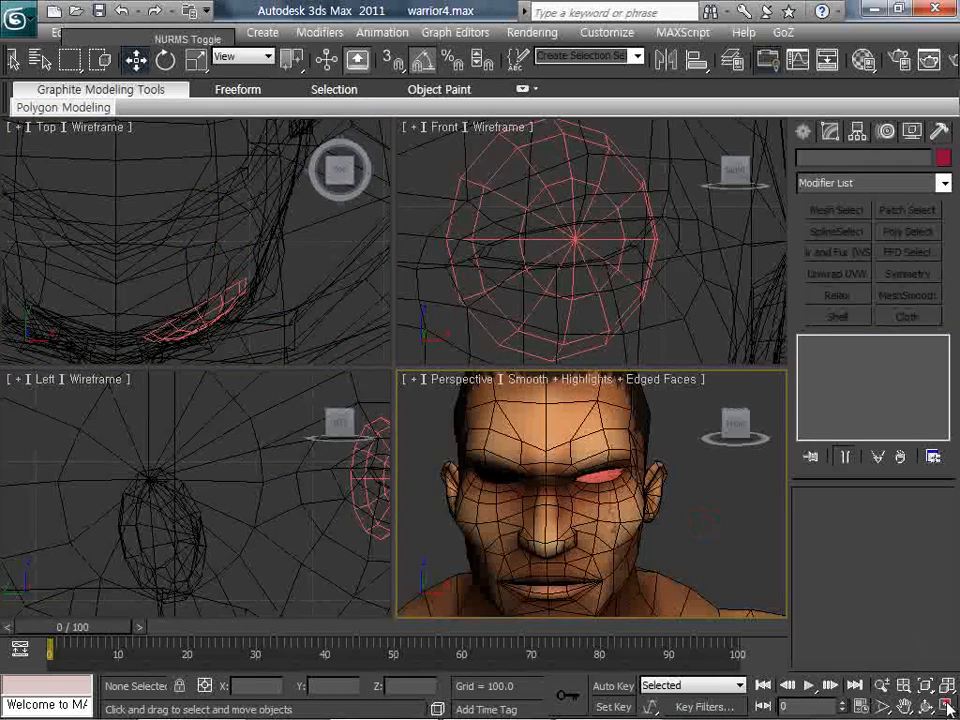
{"action": "left_click", "coordinate": [948, 708]}
{"action": "left_click", "coordinate": [926, 707]}
{"action": "left_click_drag", "start_coordinate": [435, 379], "coordinate": [332, 360]}
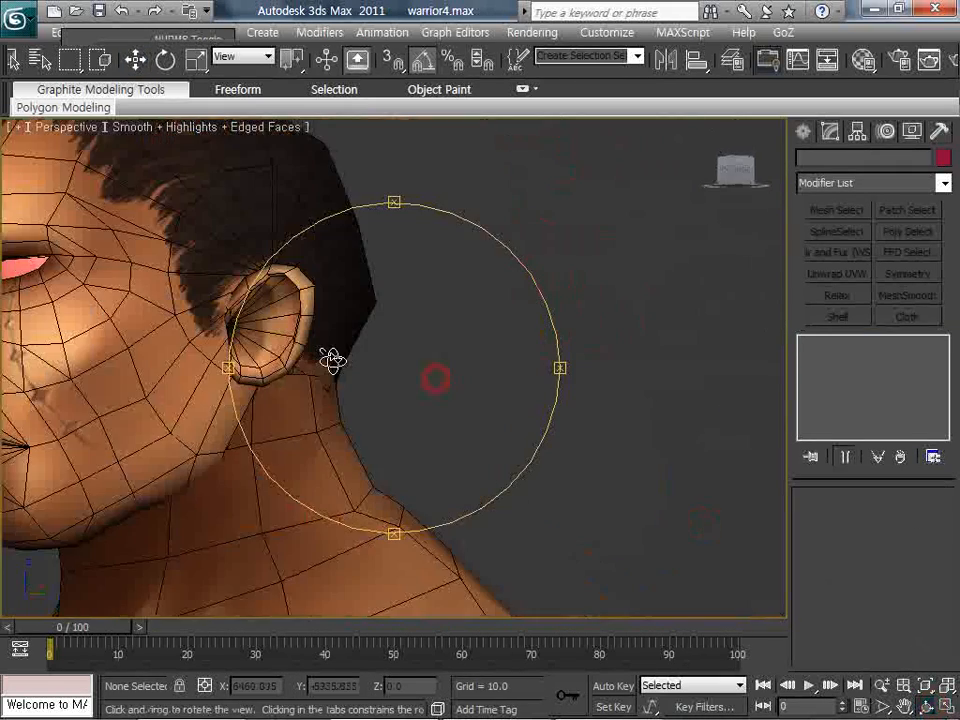
{"action": "middle_click_drag", "start_coordinate": [345, 369], "coordinate": [409, 373]}
{"action": "scroll", "coordinate": [409, 373], "scroll_direction": "up", "scroll_amount": 4}
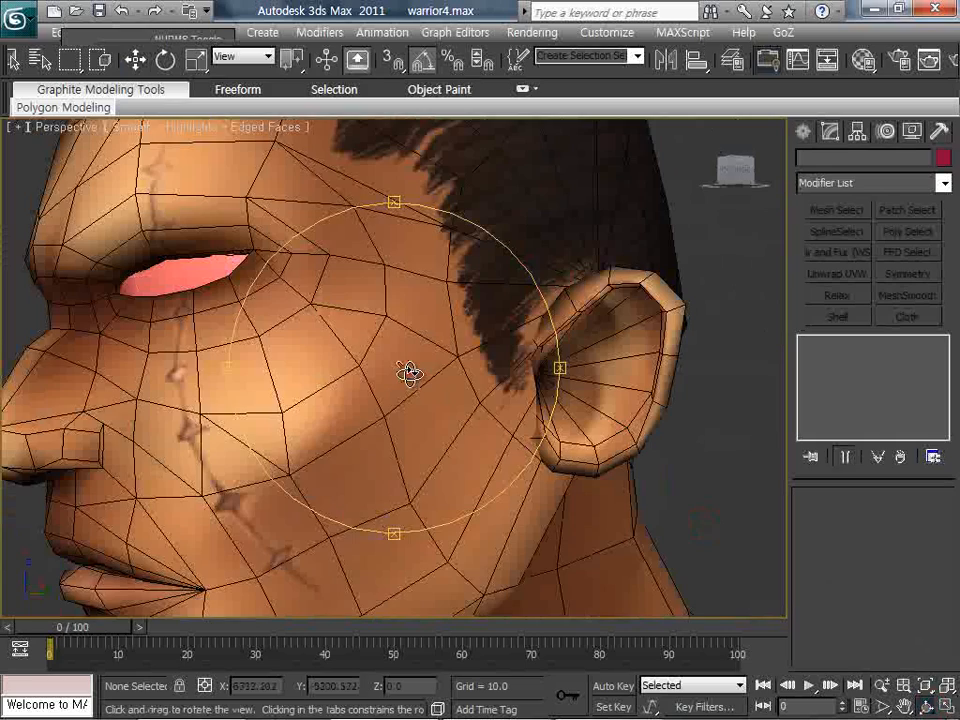
{"action": "mouse_move", "coordinate": [409, 373]}
{"action": "left_mouse_down"}
{"action": "mouse_move", "coordinate": [531, 369]}
{"action": "mouse_move", "coordinate": [392, 383]}
{"action": "left_mouse_up"}
{"action": "left_click_drag", "start_coordinate": [392, 383], "coordinate": [420, 379]}
Apply an Unwrap UVW modifier to the eye and select all its faces.
{"action": "key", "text": "w"}
{"action": "left_click", "coordinate": [540, 300]}
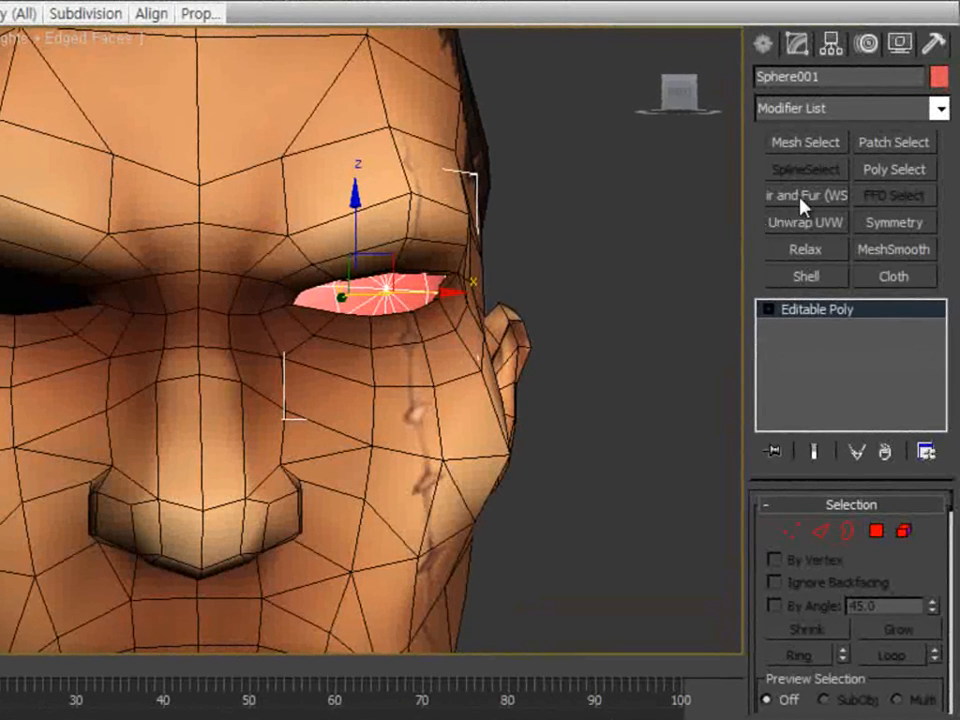
{"action": "left_click", "coordinate": [804, 222]}
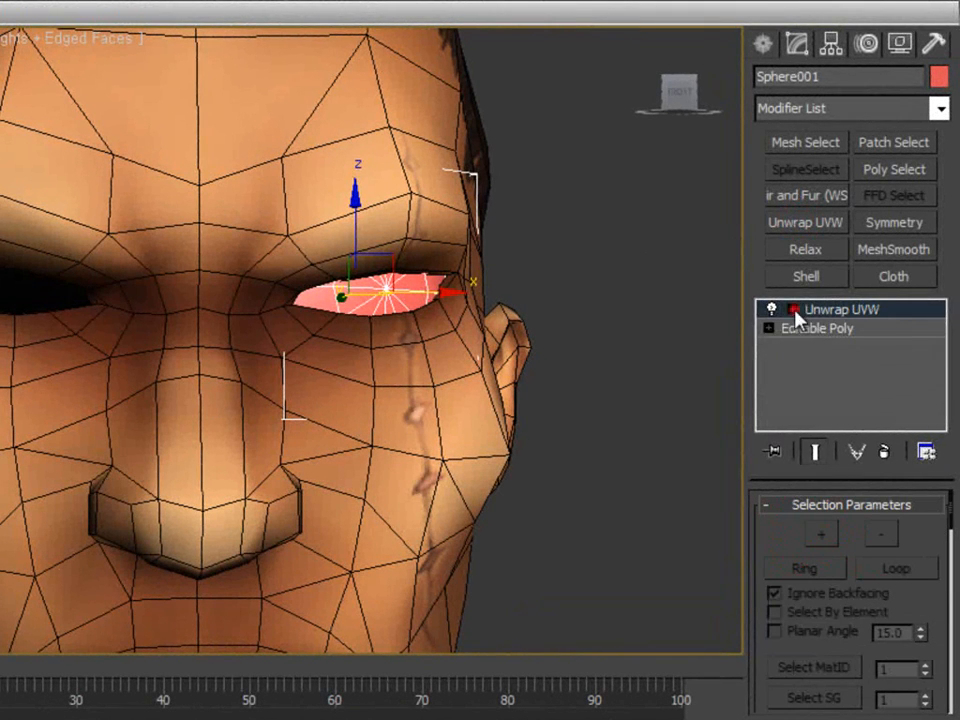
{"action": "left_click", "coordinate": [794, 310]}
{"action": "left_click", "coordinate": [800, 366]}
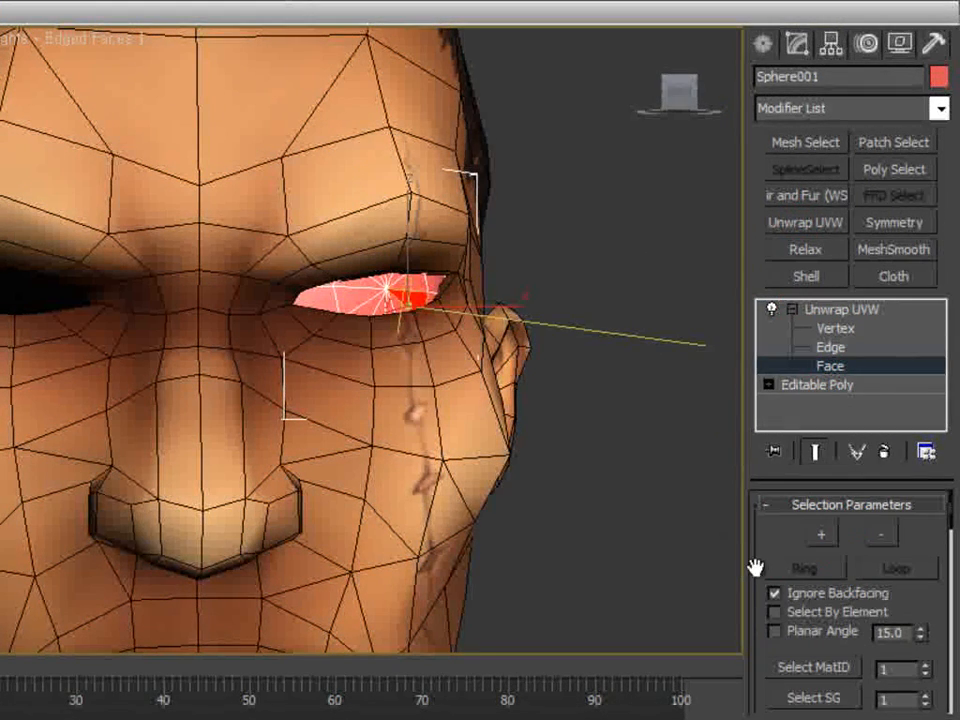
{"action": "left_click_drag", "start_coordinate": [748, 546], "coordinate": [754, 242]}
{"action": "left_click", "coordinate": [794, 697]}
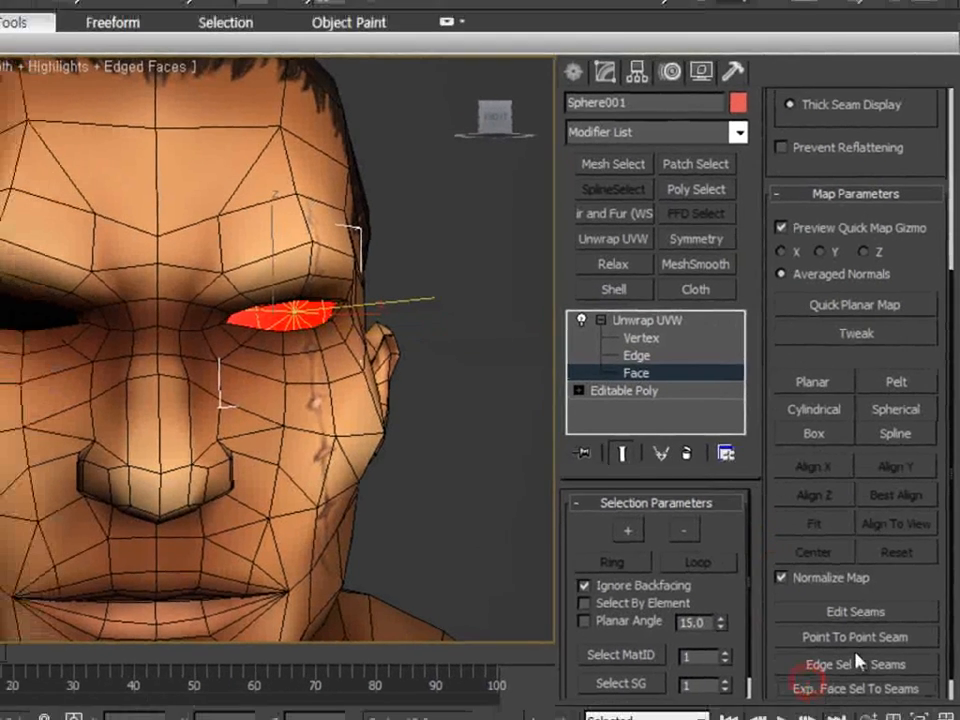
Pelt map the eye's faces, relax the UVs by face angles and commit the result.
{"action": "left_click", "coordinate": [903, 383]}
{"action": "left_click", "coordinate": [476, 175]}
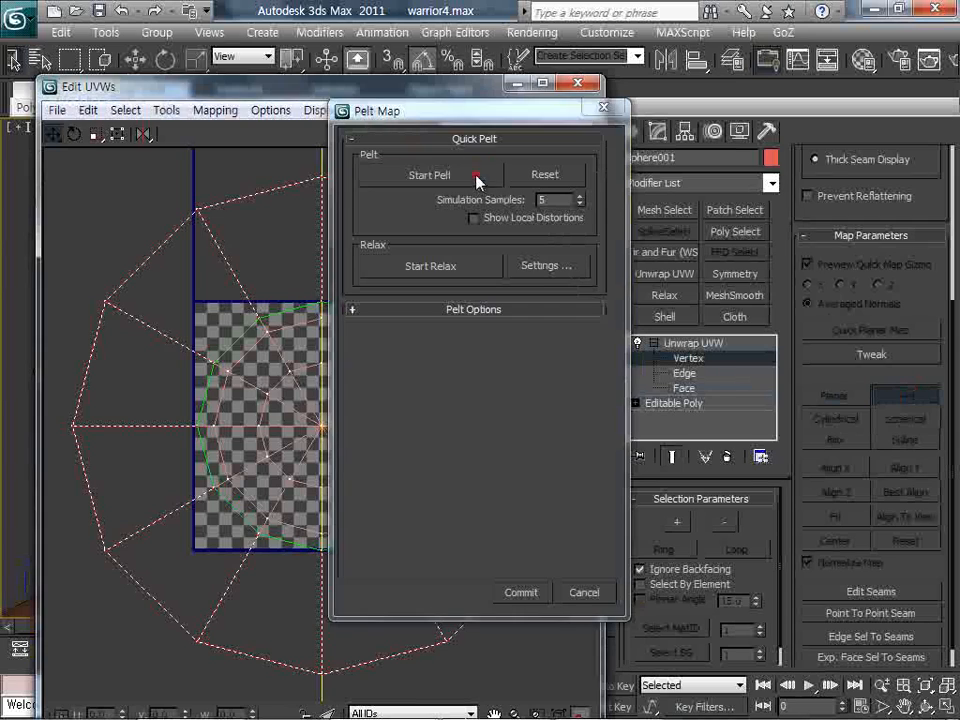
{"action": "left_click", "coordinate": [544, 264]}
{"action": "left_click", "coordinate": [185, 163]}
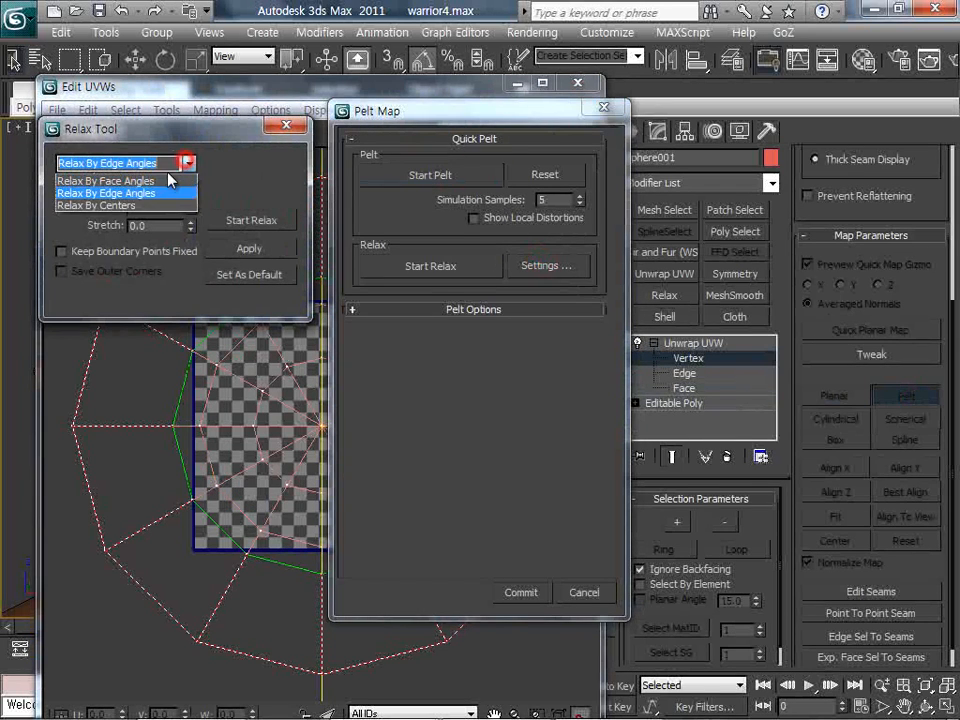
{"action": "left_click", "coordinate": [110, 180]}
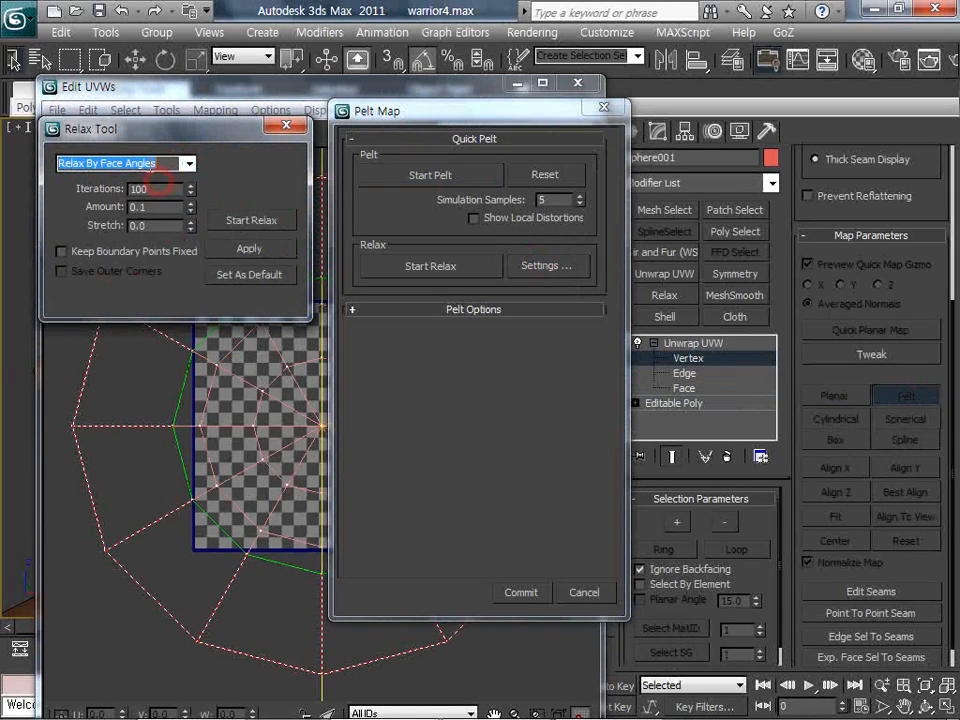
{"action": "left_click", "coordinate": [249, 222]}
{"action": "left_click", "coordinate": [517, 594]}
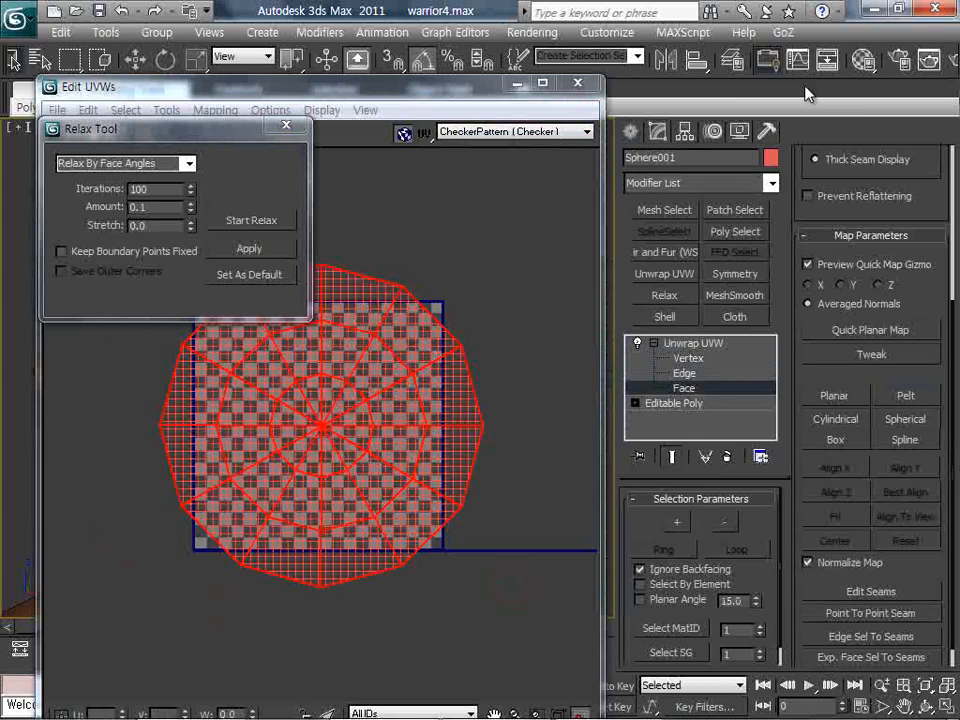
Assign the existing head material with the face_COLOR.TGA diffuse map to the eye.
{"action": "key", "text": "m"}
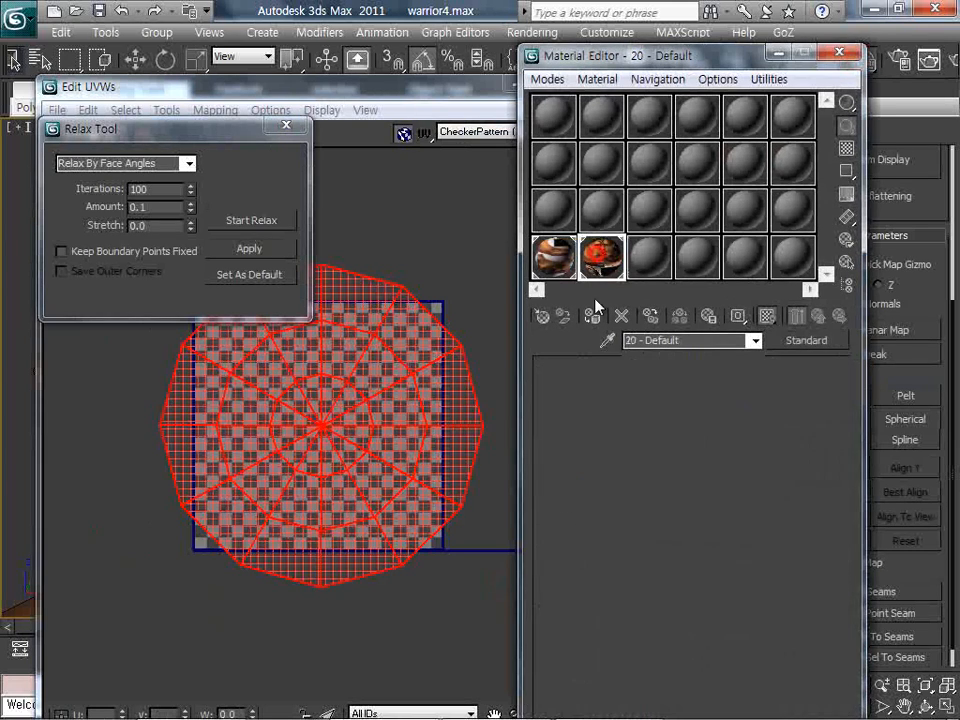
{"action": "left_click", "coordinate": [592, 317]}
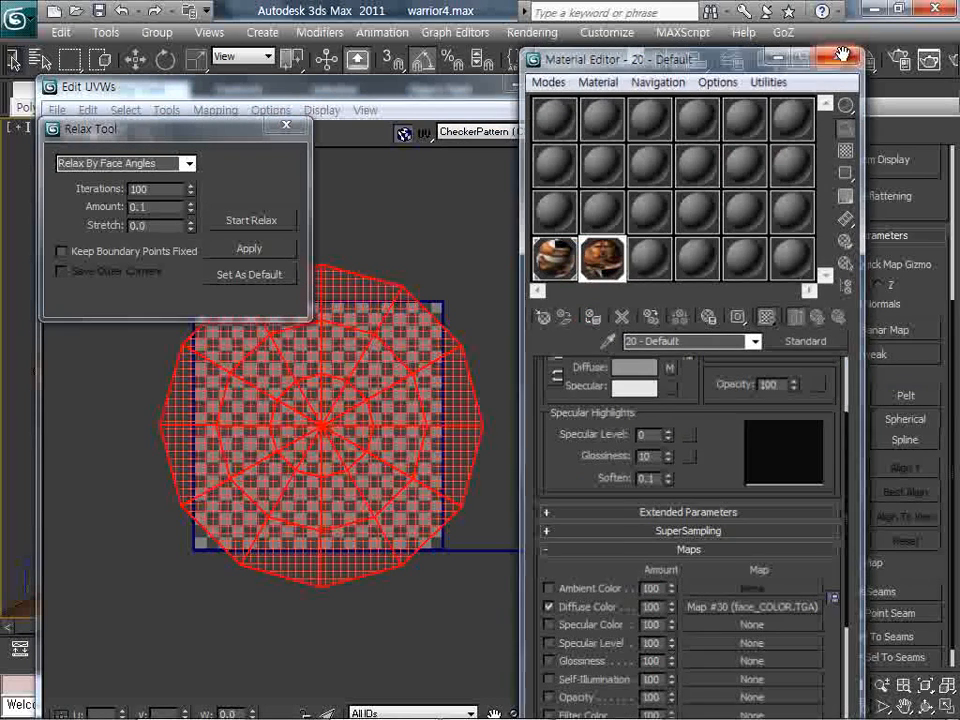
{"action": "left_click", "coordinate": [841, 53]}
Set the background of the UV editor to the face_COLOR.TGA map.
{"action": "left_click", "coordinate": [551, 132]}
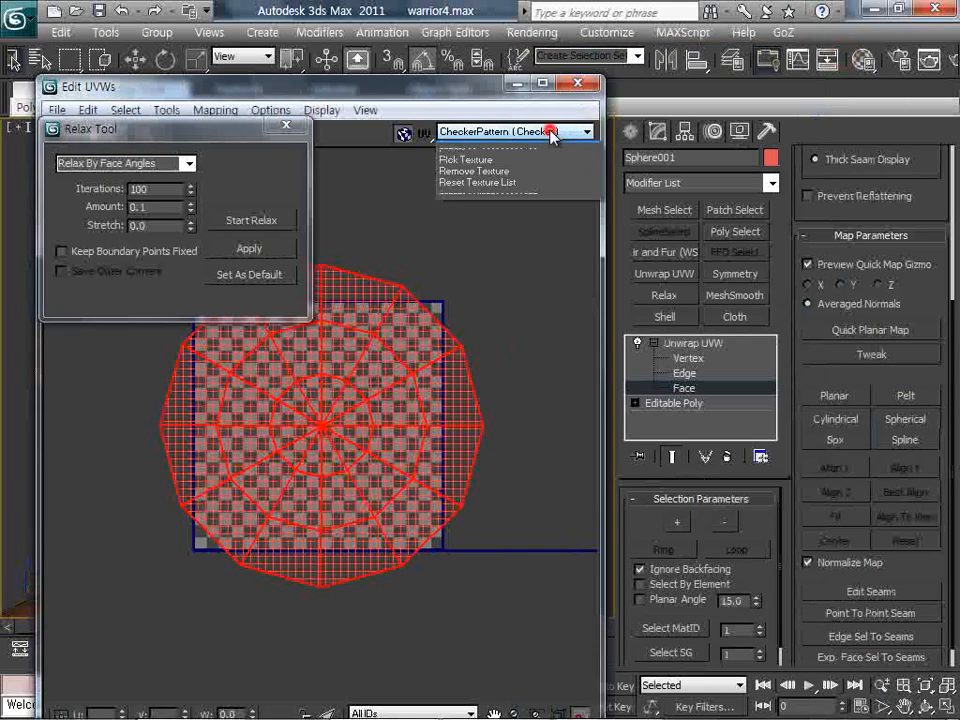
{"action": "left_click", "coordinate": [502, 194]}
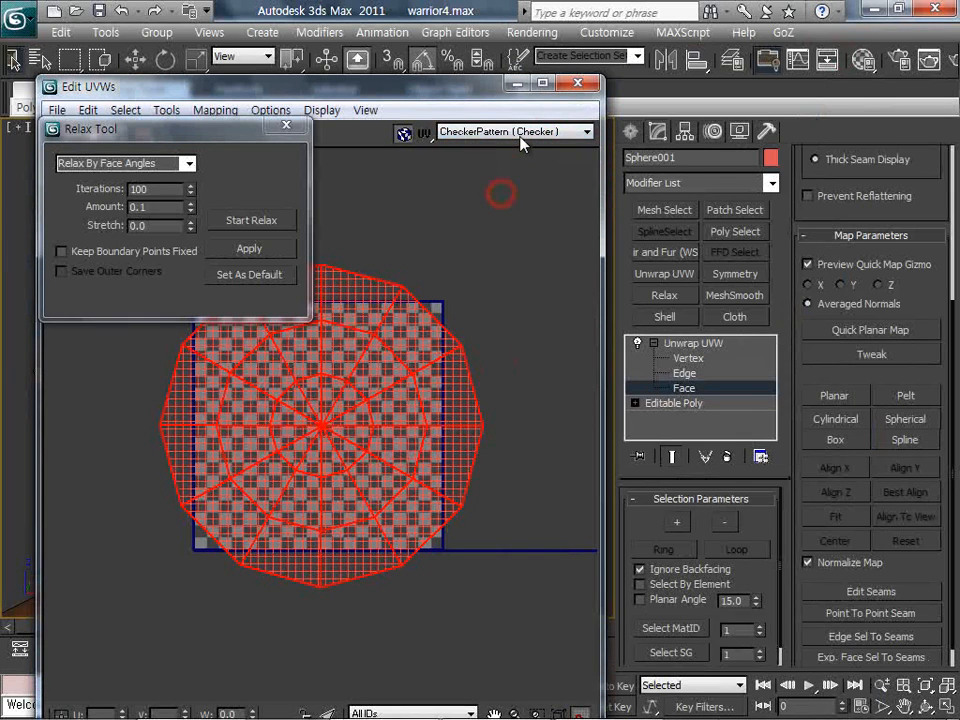
{"action": "left_click", "coordinate": [521, 140]}
{"action": "left_click", "coordinate": [508, 158]}
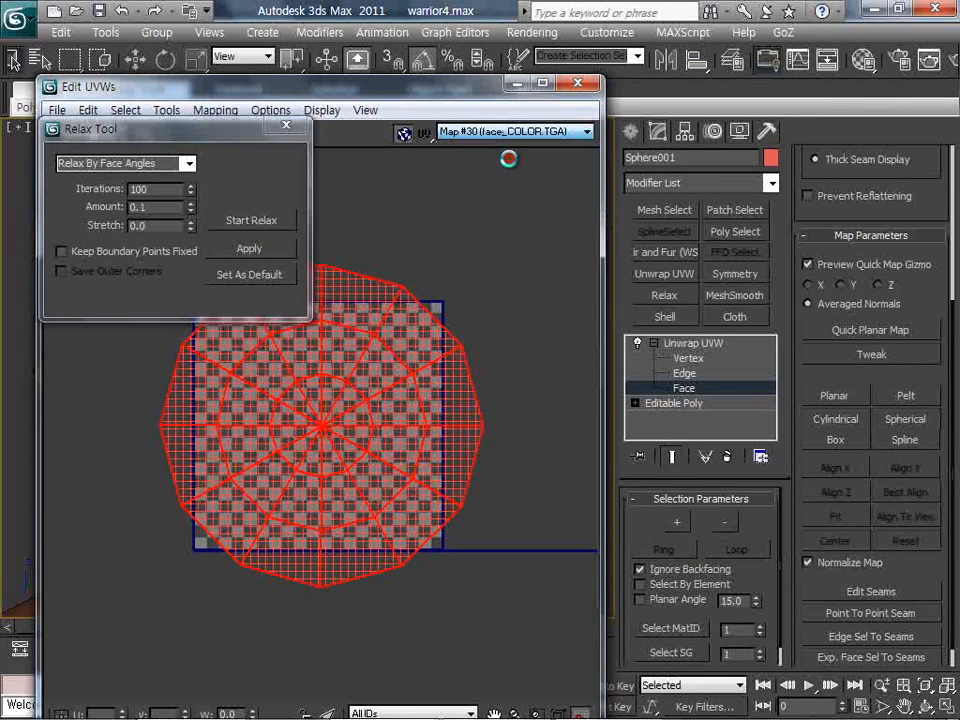
Scale down the eye's UVs and move them onto the painted eye circle beside the ear in the face texture.
{"action": "scroll", "coordinate": [385, 365], "scroll_direction": "up", "scroll_amount": 5}
{"action": "right_click", "coordinate": [410, 376]}
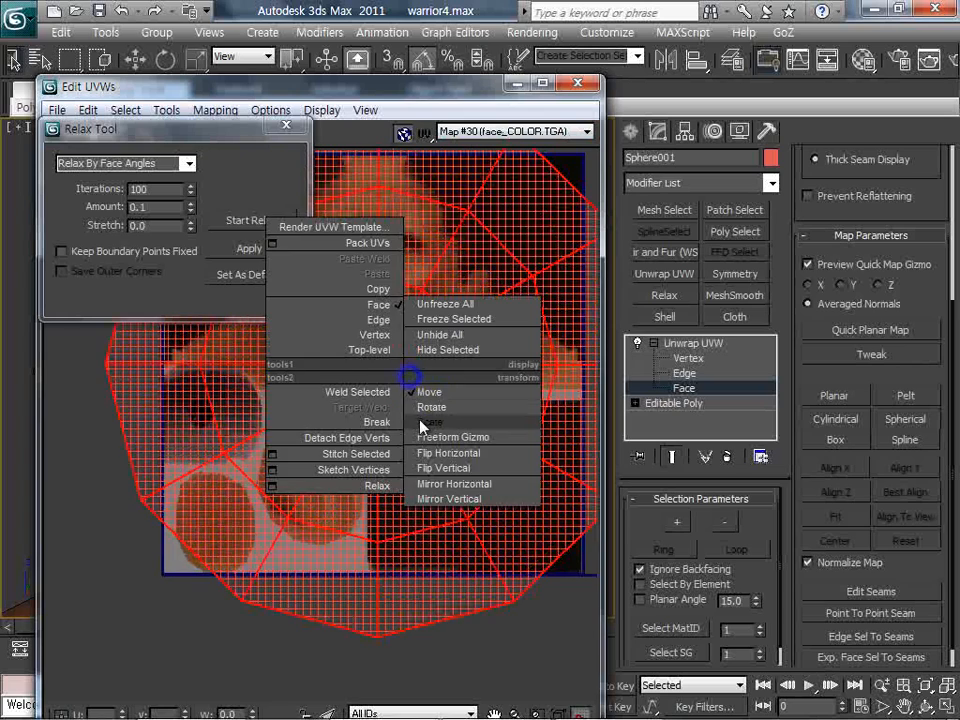
{"action": "left_click", "coordinate": [421, 422]}
{"action": "right_click", "coordinate": [390, 401]}
{"action": "left_click_drag", "start_coordinate": [387, 355], "coordinate": [216, 457]}
{"action": "left_click", "coordinate": [401, 418]}
{"action": "right_click", "coordinate": [211, 418]}
{"action": "left_click", "coordinate": [234, 471]}
{"action": "right_click", "coordinate": [213, 423]}
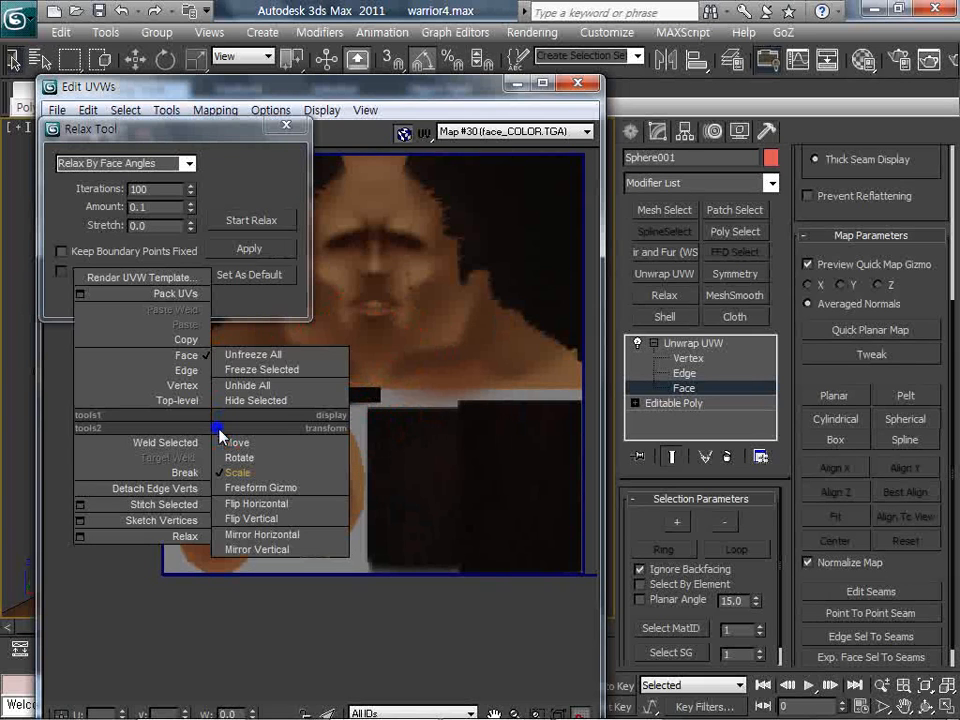
{"action": "left_click", "coordinate": [328, 282]}
Nudge the eye's UVs to centre them on the painted eye while checking the face, and close the UV editor.
{"action": "left_click_drag", "start_coordinate": [408, 96], "coordinate": [223, 96]}
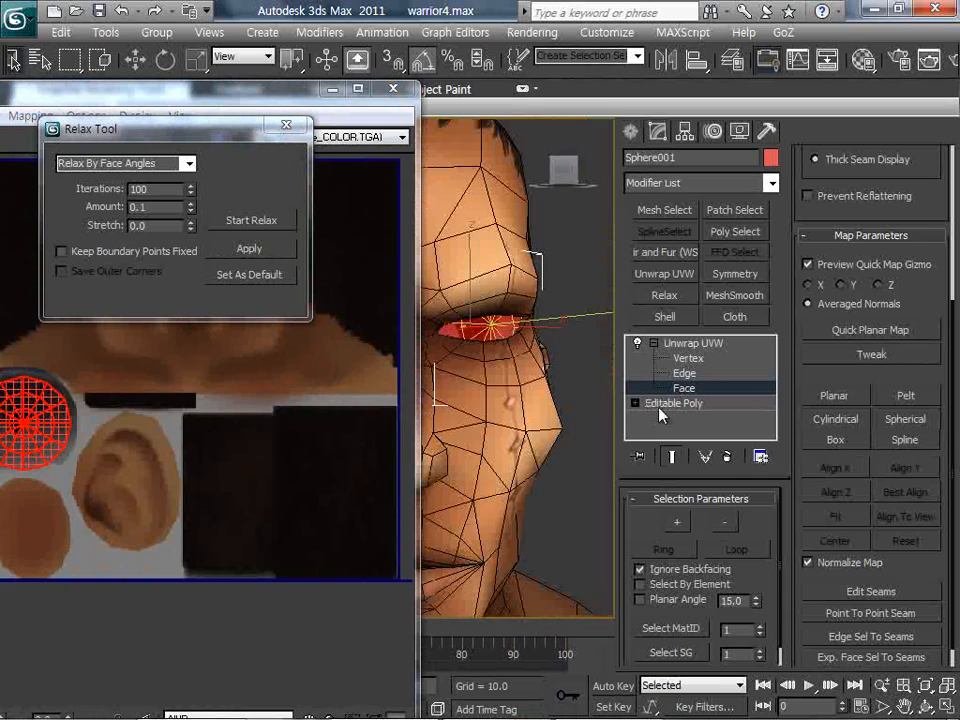
{"action": "left_click_drag", "start_coordinate": [615, 425], "coordinate": [677, 407]}
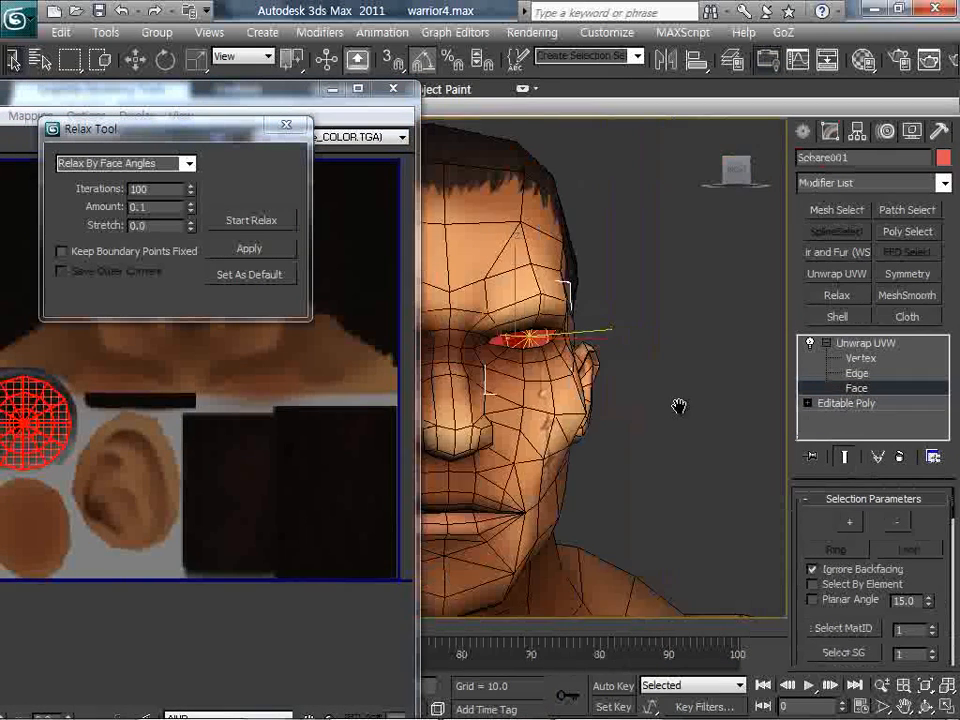
{"action": "middle_click_drag", "start_coordinate": [533, 426], "coordinate": [477, 390], "text": "alt"}
{"action": "scroll", "coordinate": [477, 395], "scroll_direction": "up", "scroll_amount": 4}
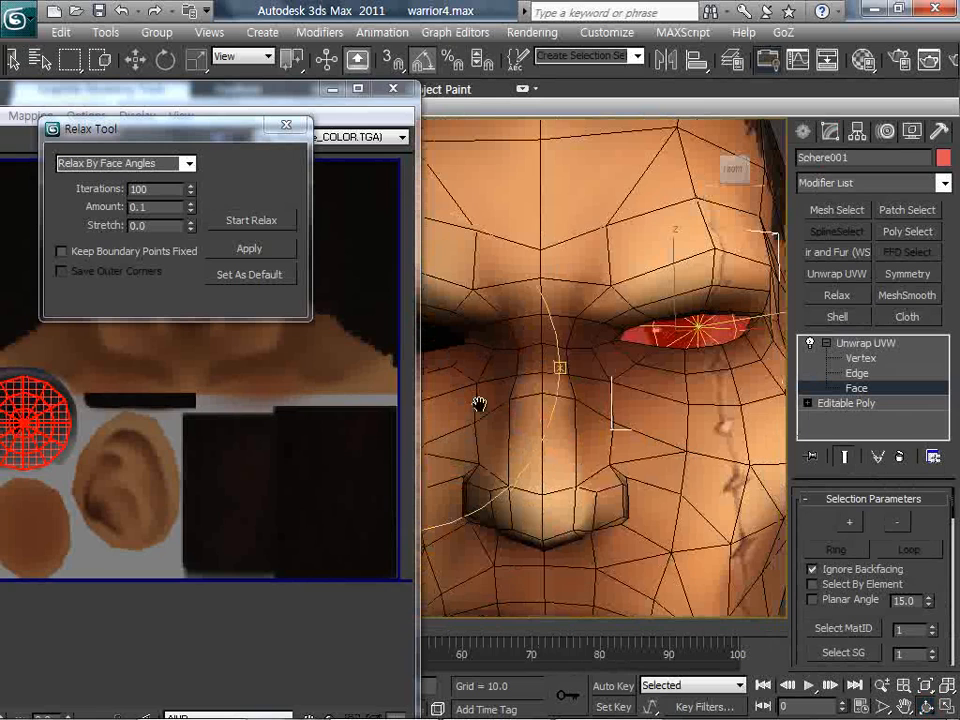
{"action": "scroll", "coordinate": [160, 439], "scroll_direction": "up", "scroll_amount": 3}
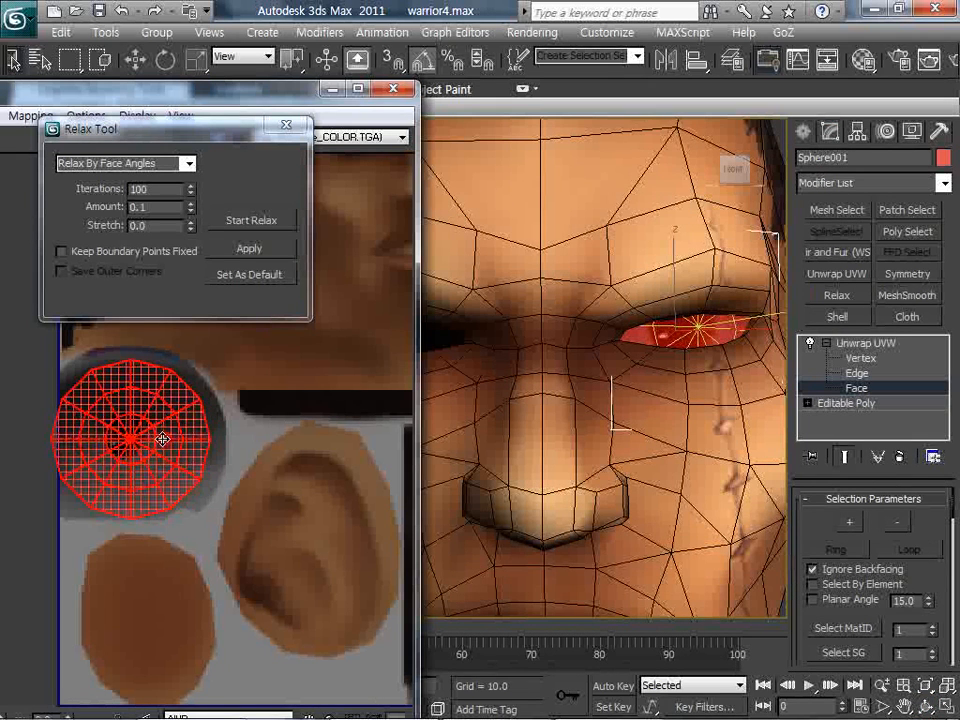
{"action": "left_click_drag", "start_coordinate": [160, 439], "coordinate": [163, 436]}
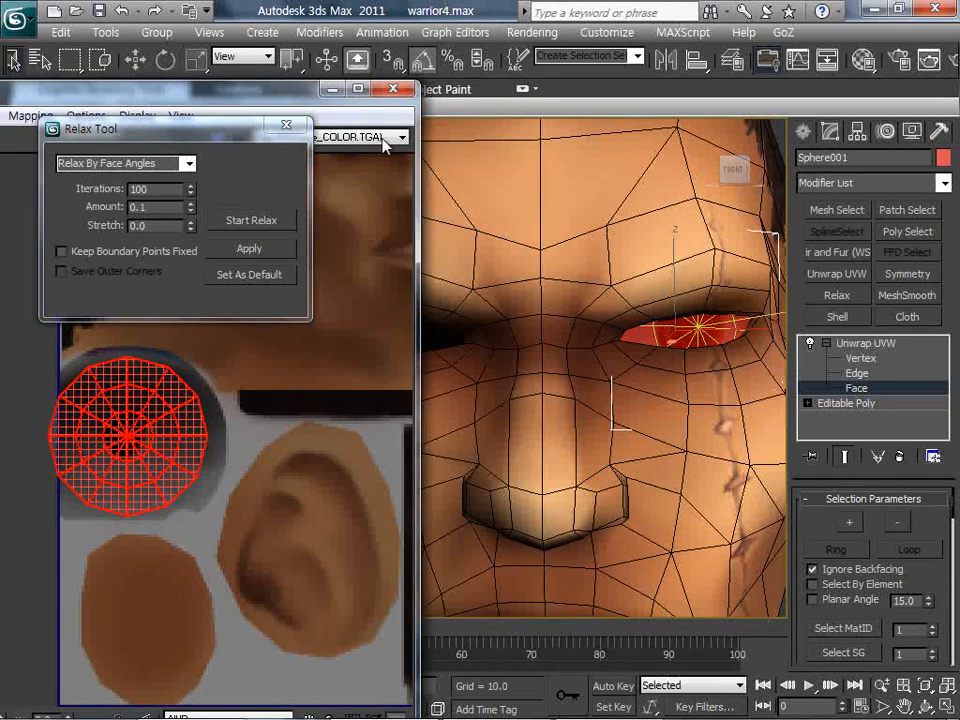
{"action": "left_click", "coordinate": [392, 89]}
Leave face sub-object editing of the eye and set its object color to black.
{"action": "scroll", "coordinate": [647, 326], "scroll_direction": "down", "scroll_amount": 4}
{"action": "left_click", "coordinate": [643, 317]}
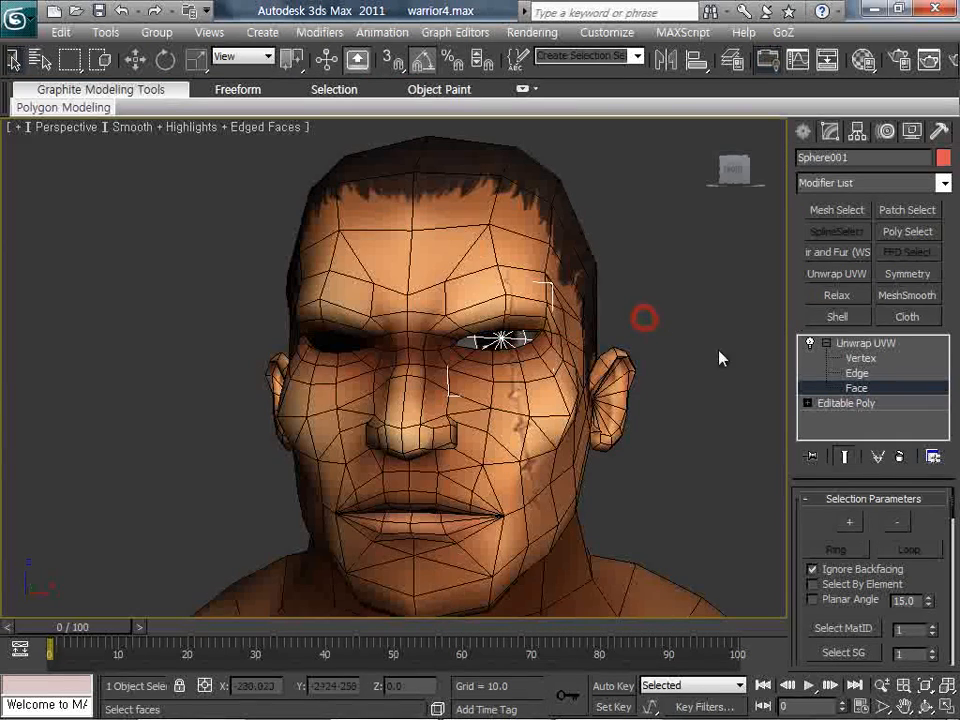
{"action": "left_click", "coordinate": [848, 342]}
{"action": "left_click", "coordinate": [701, 336]}
{"action": "middle_click_drag", "start_coordinate": [680, 347], "coordinate": [654, 364], "text": "alt"}
{"action": "left_click", "coordinate": [527, 350]}
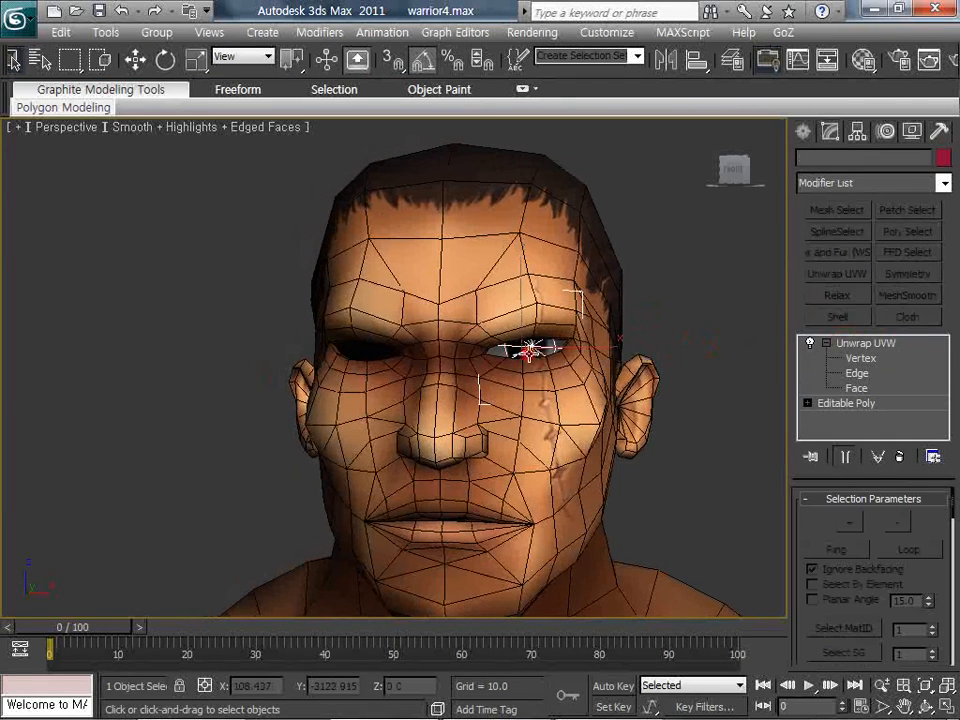
{"action": "left_click", "coordinate": [941, 158]}
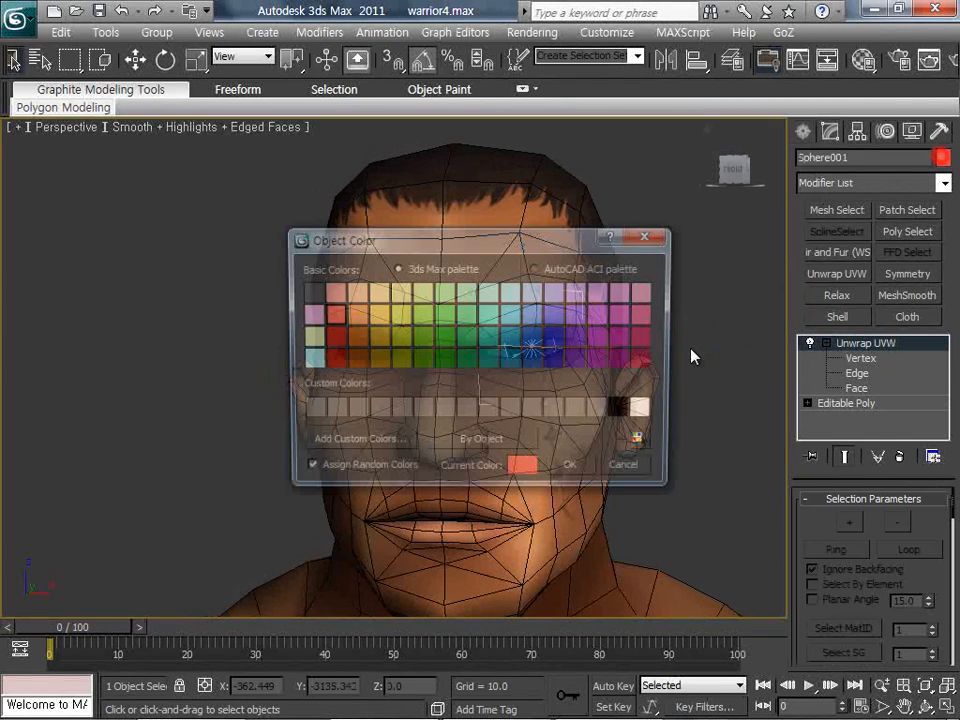
{"action": "left_click", "coordinate": [631, 470]}
{"action": "left_click", "coordinate": [654, 475]}
{"action": "middle_click_drag", "start_coordinate": [622, 415], "coordinate": [589, 332]}
{"action": "left_click", "coordinate": [589, 332]}
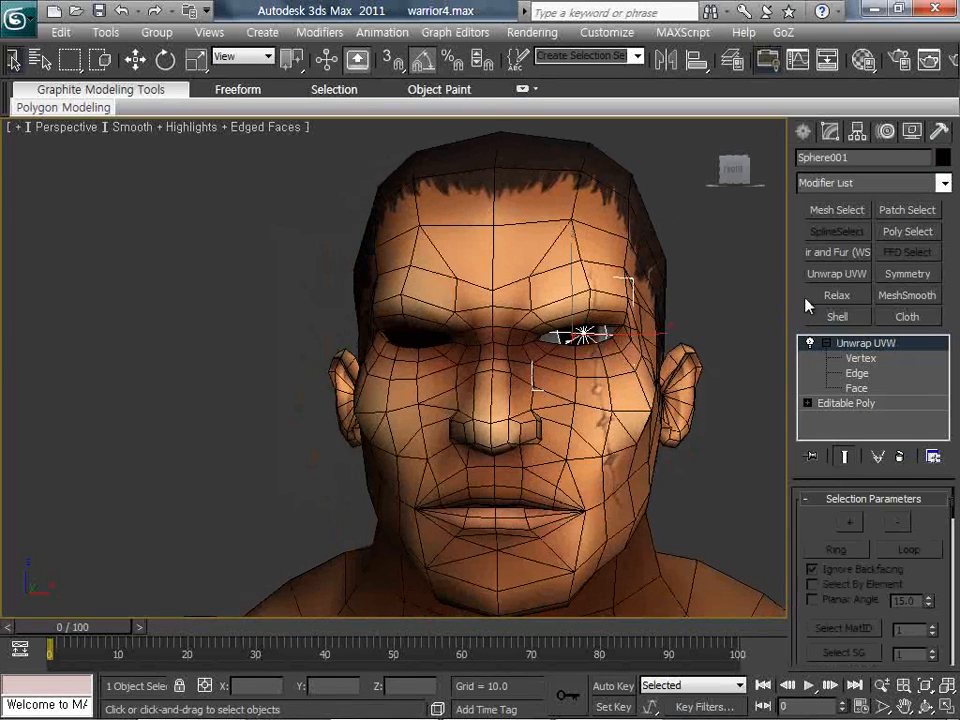
Mirror the eye across the X axis as a copy and move the copy along X into the empty eye socket.
{"action": "left_click", "coordinate": [938, 131]}
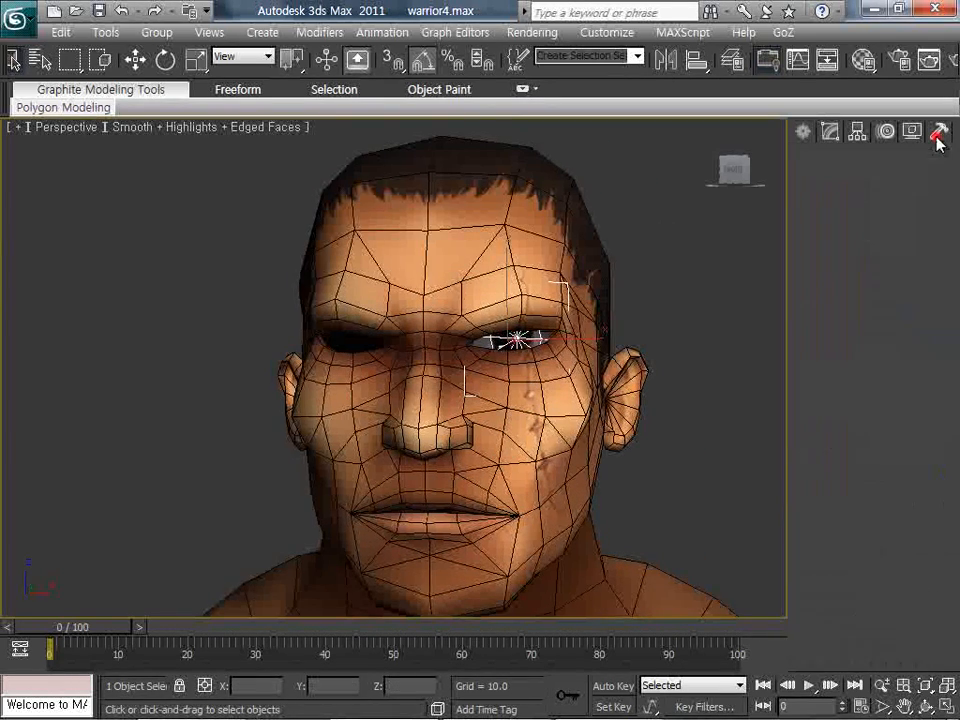
{"action": "scroll", "coordinate": [610, 330], "scroll_direction": "up", "scroll_amount": 5}
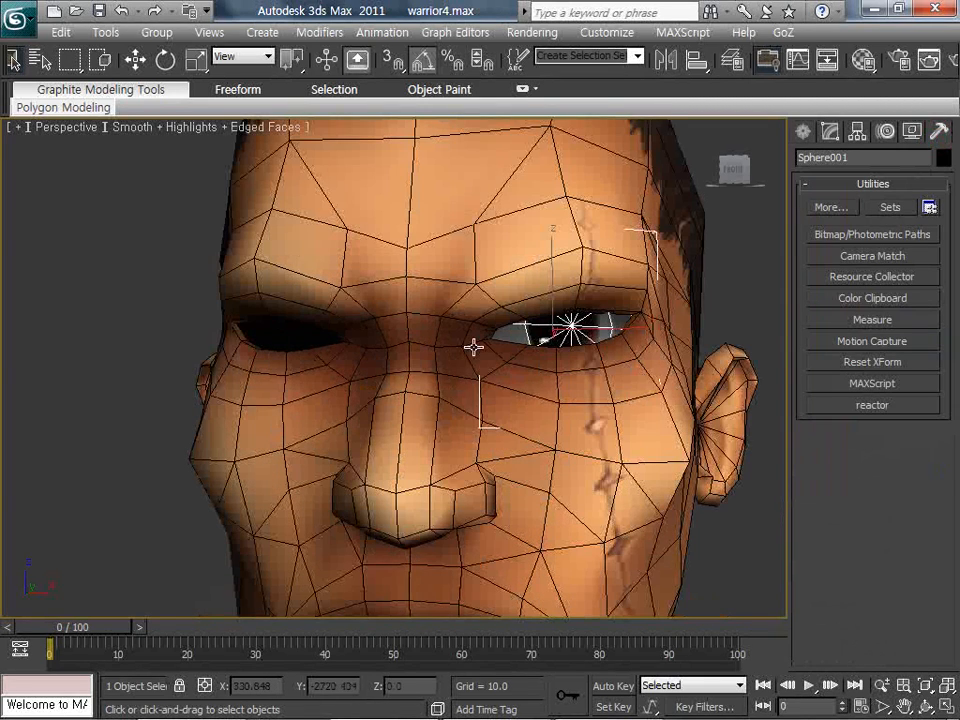
{"action": "scroll", "coordinate": [505, 343], "scroll_direction": "down", "scroll_amount": 4}
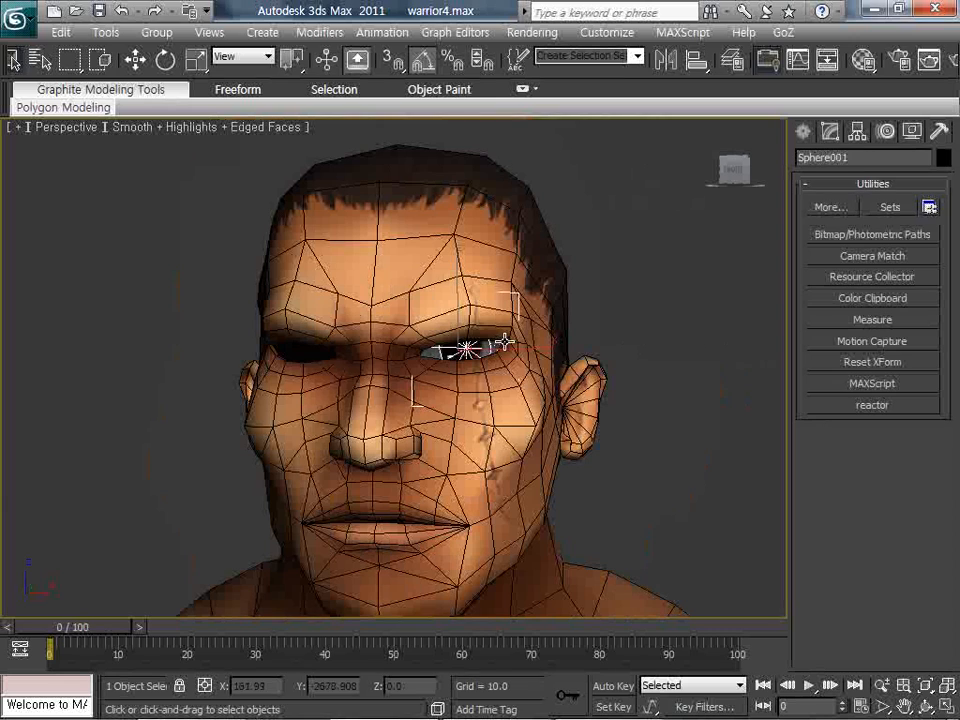
{"action": "middle_click_drag", "start_coordinate": [444, 396], "coordinate": [470, 395], "text": "alt"}
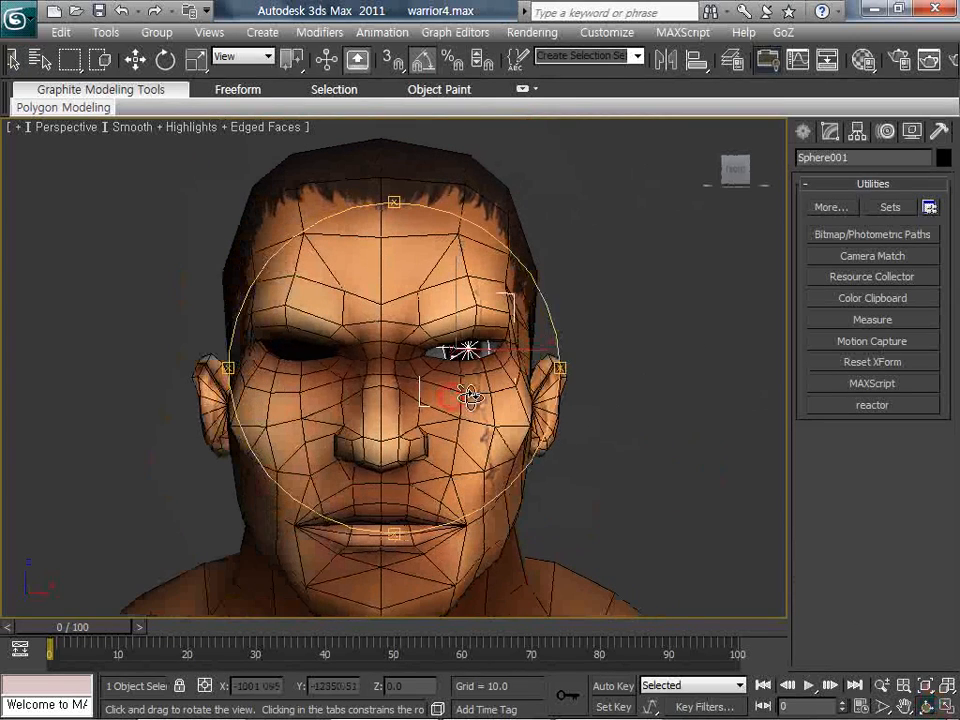
{"action": "right_click", "coordinate": [470, 396]}
{"action": "left_click", "coordinate": [668, 61]}
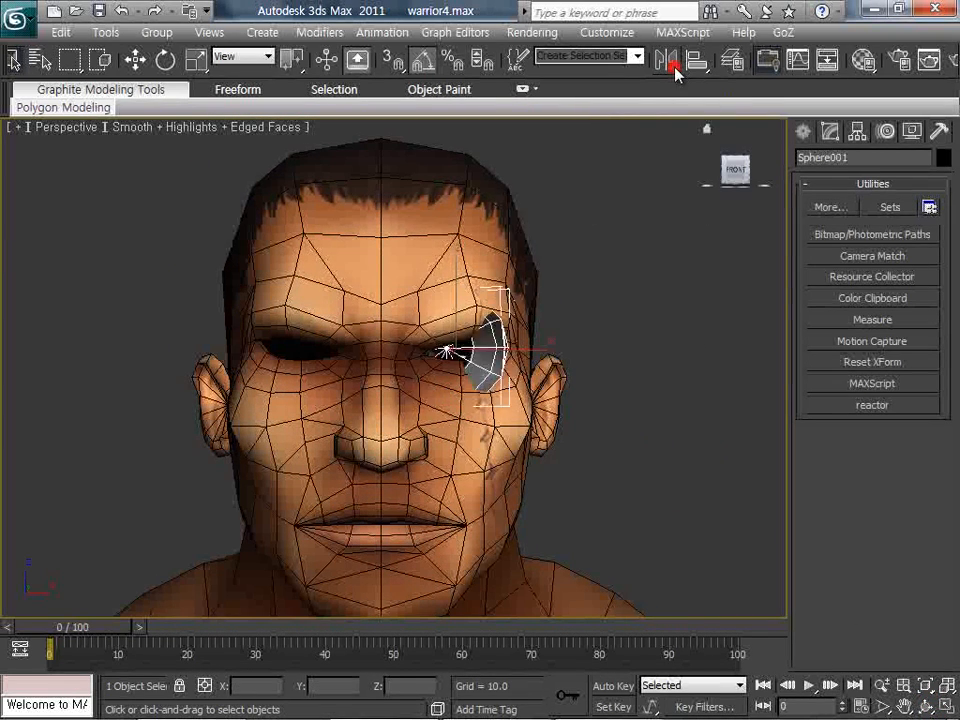
{"action": "left_click", "coordinate": [465, 397]}
{"action": "left_click", "coordinate": [429, 499]}
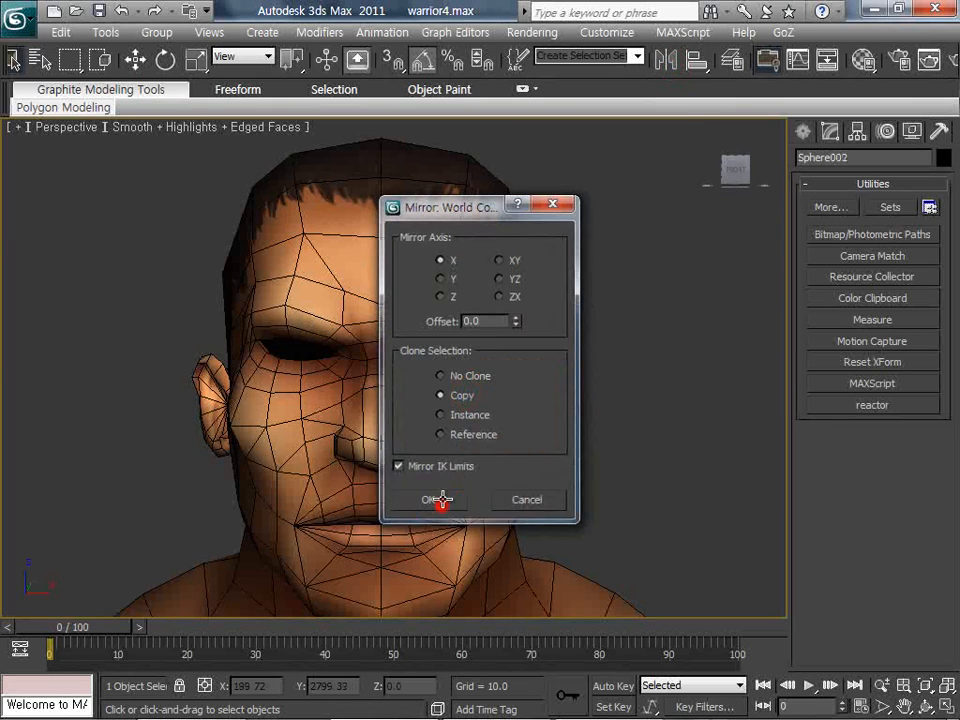
{"action": "key", "text": "w"}
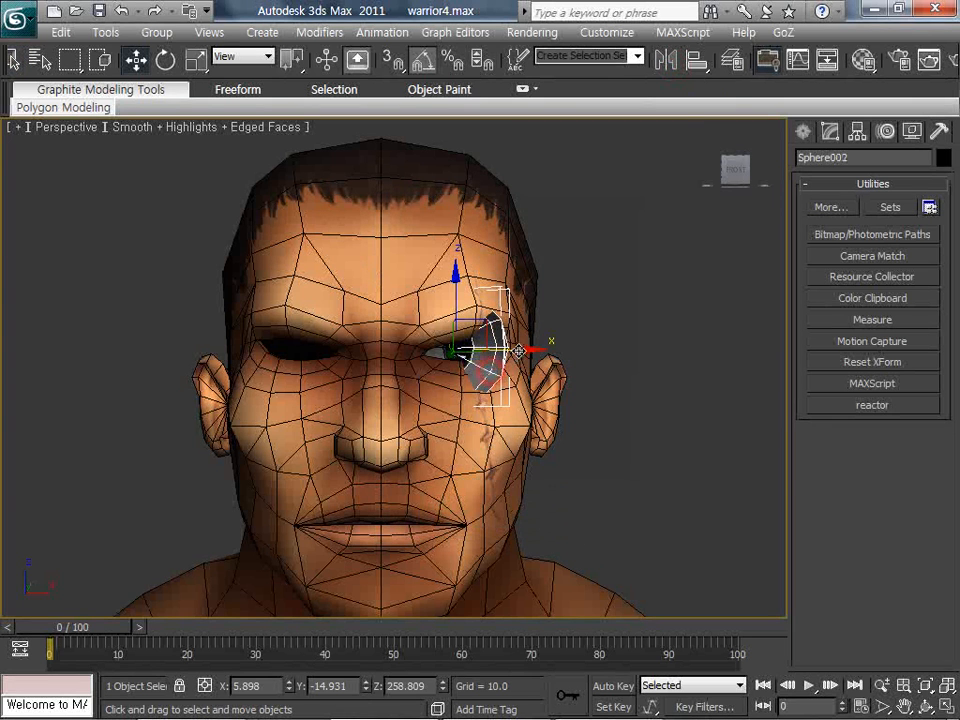
{"action": "left_click_drag", "start_coordinate": [519, 350], "coordinate": [371, 358]}
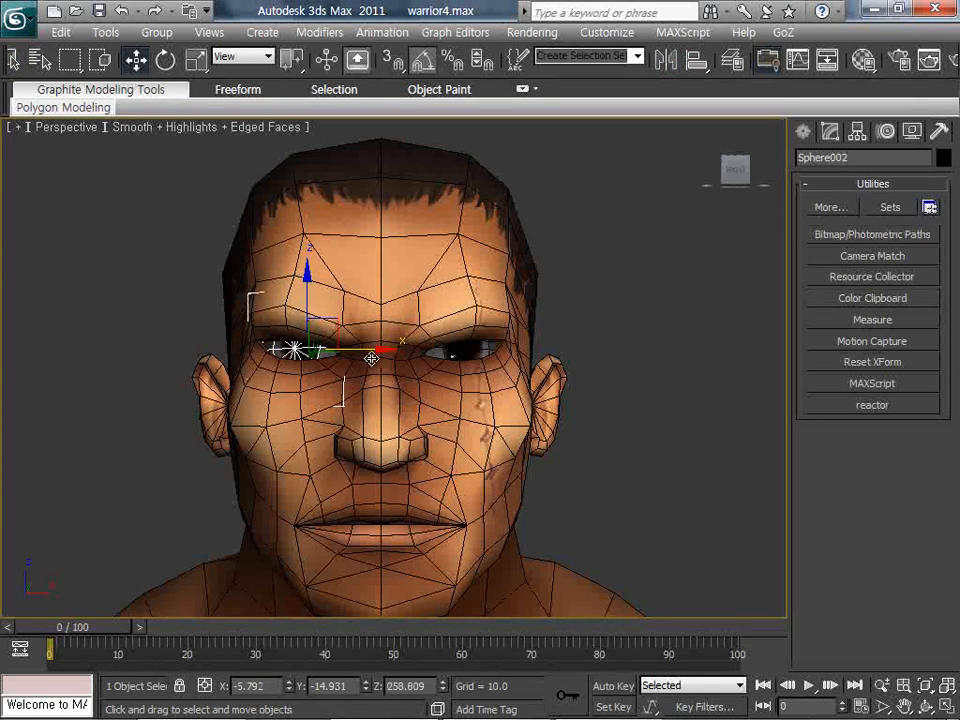
Select both eyes and group them as Group001.
{"action": "left_click", "coordinate": [620, 384]}
{"action": "left_click", "coordinate": [478, 348]}
{"action": "left_click", "coordinate": [318, 348], "text": "ctrl"}
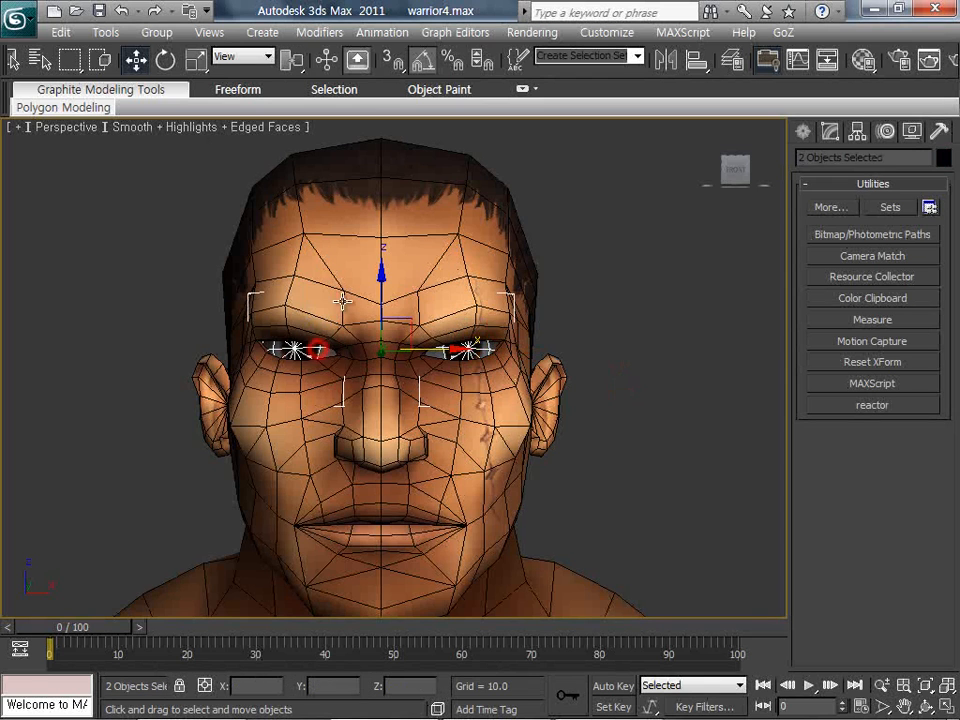
{"action": "left_click", "coordinate": [157, 33]}
{"action": "left_click", "coordinate": [172, 54]}
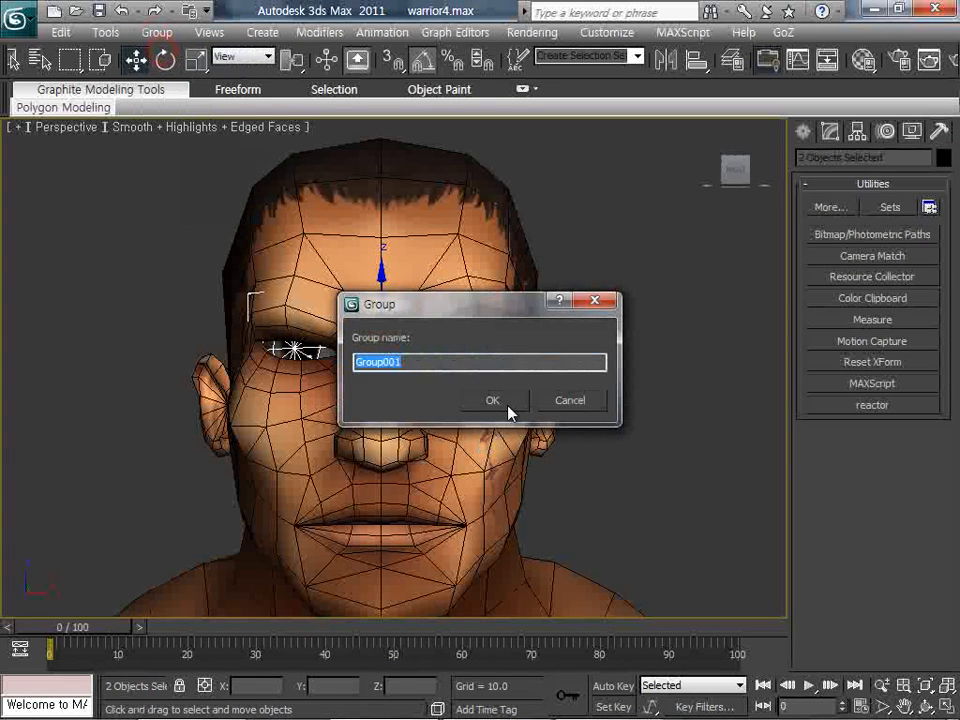
{"action": "left_click", "coordinate": [493, 400]}
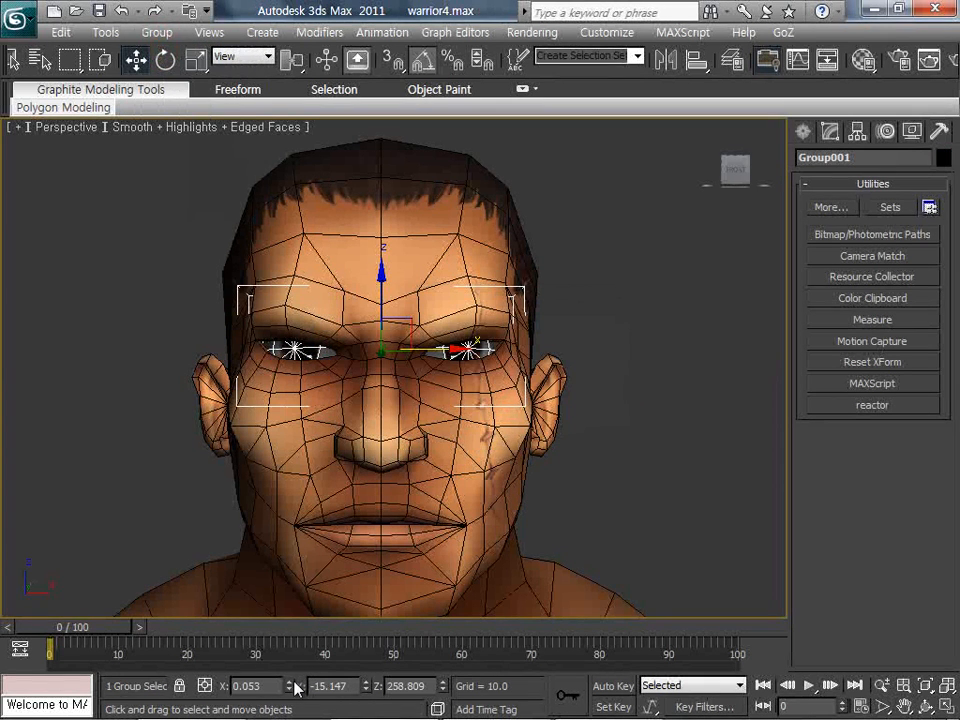
Set the eye group's X position to 0 and explode the group.
{"action": "right_click", "coordinate": [290, 686]}
{"action": "left_click", "coordinate": [157, 33]}
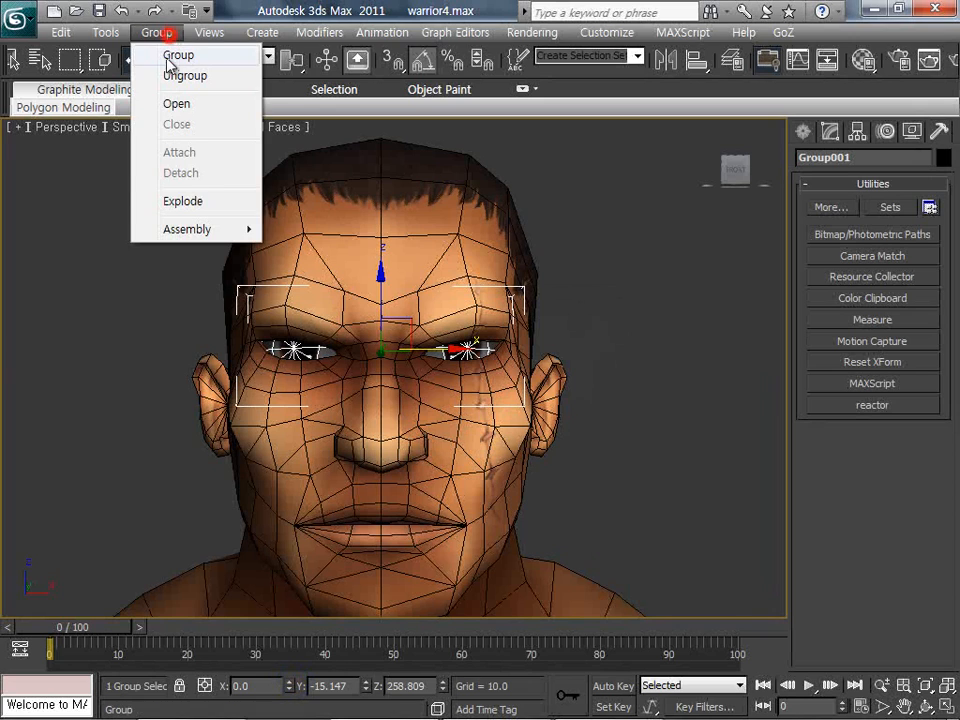
{"action": "left_click", "coordinate": [182, 200]}
{"action": "left_click", "coordinate": [697, 357]}
{"action": "middle_click_drag", "start_coordinate": [613, 388], "coordinate": [620, 364]}
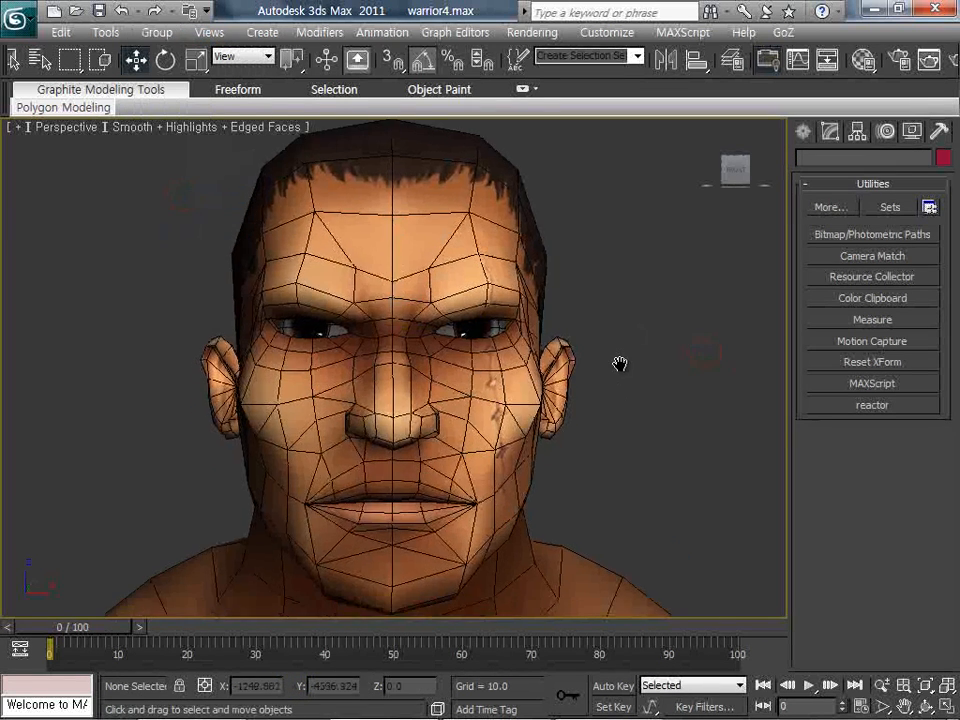
{"action": "scroll", "coordinate": [622, 370], "scroll_direction": "down", "scroll_amount": 3}
{"action": "scroll", "coordinate": [622, 370], "scroll_direction": "up", "scroll_amount": 5}
{"action": "scroll", "coordinate": [622, 370], "scroll_direction": "down", "scroll_amount": 2}
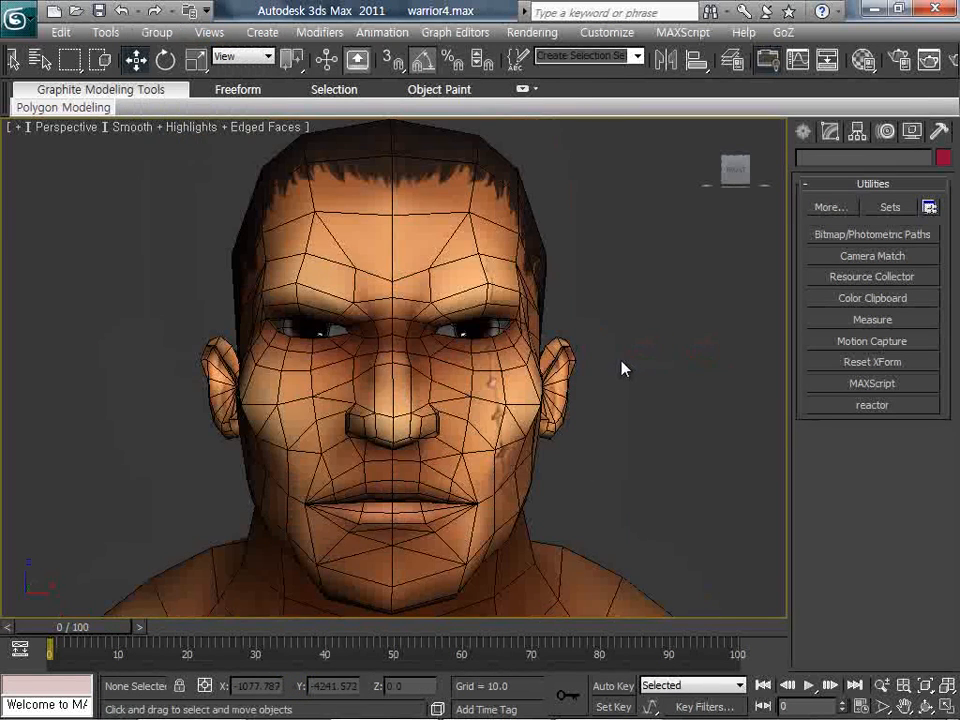
Switch to Photoshop, open face_COLOR.TGA and enlarge its window to examine the eye, ear and dark hair areas of the texture.
{"action": "left_click", "coordinate": [803, 132]}
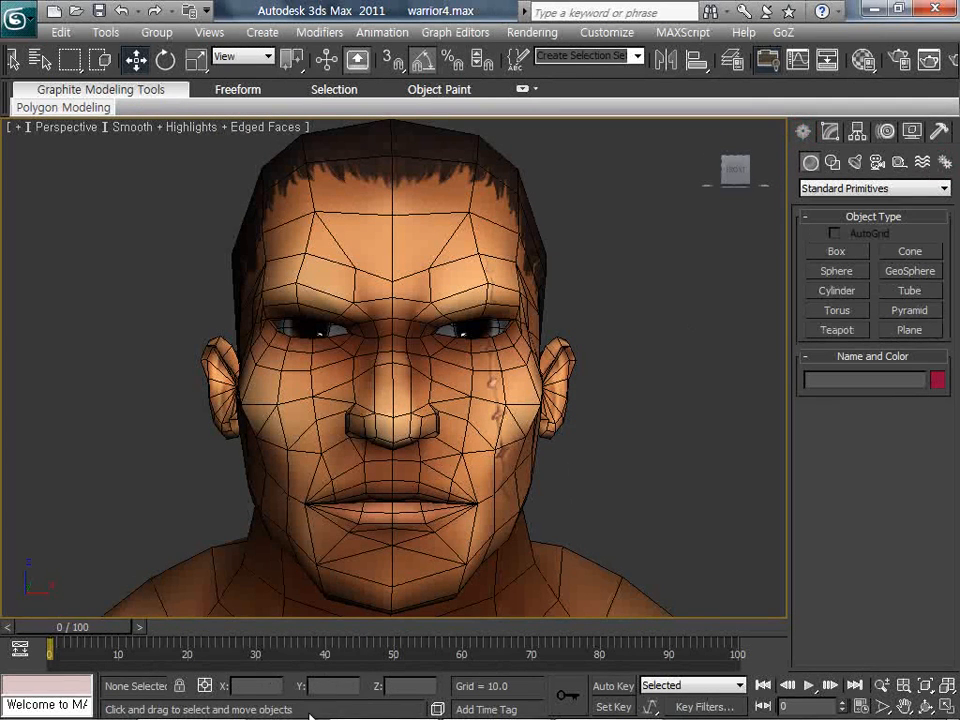
{"action": "key", "text": "super"}
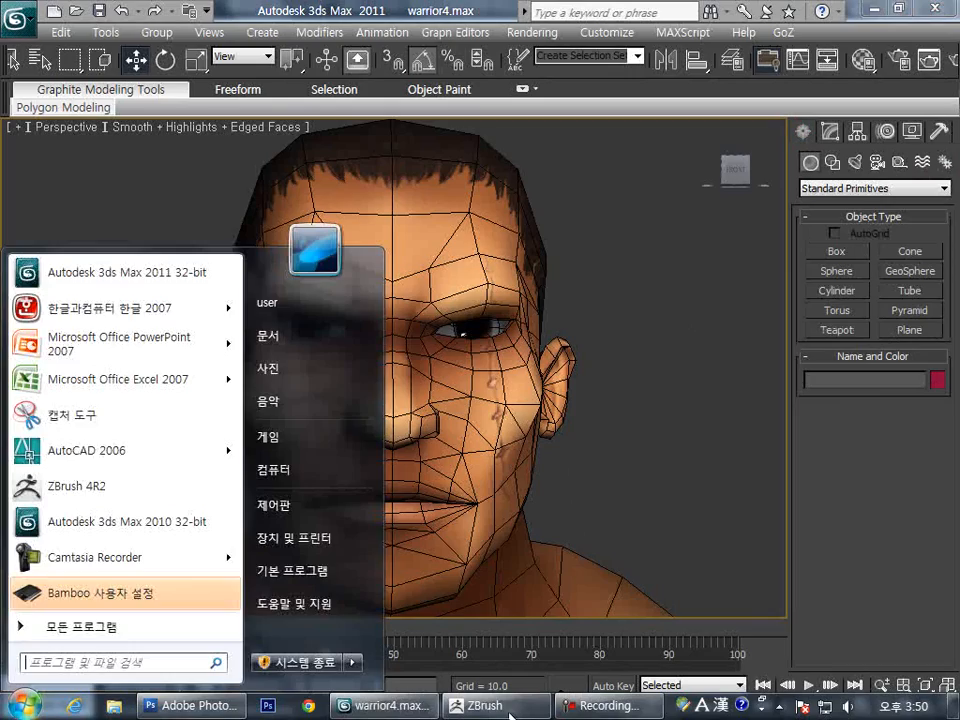
{"action": "left_click", "coordinate": [225, 703]}
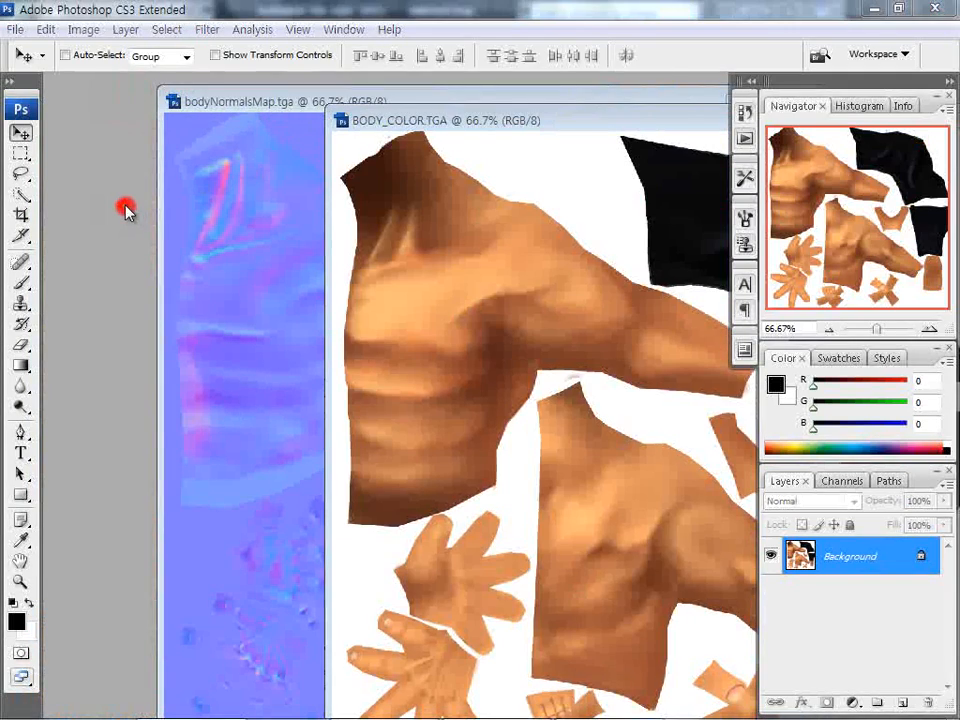
{"action": "double_click", "coordinate": [125, 207]}
{"action": "double_click", "coordinate": [279, 227]}
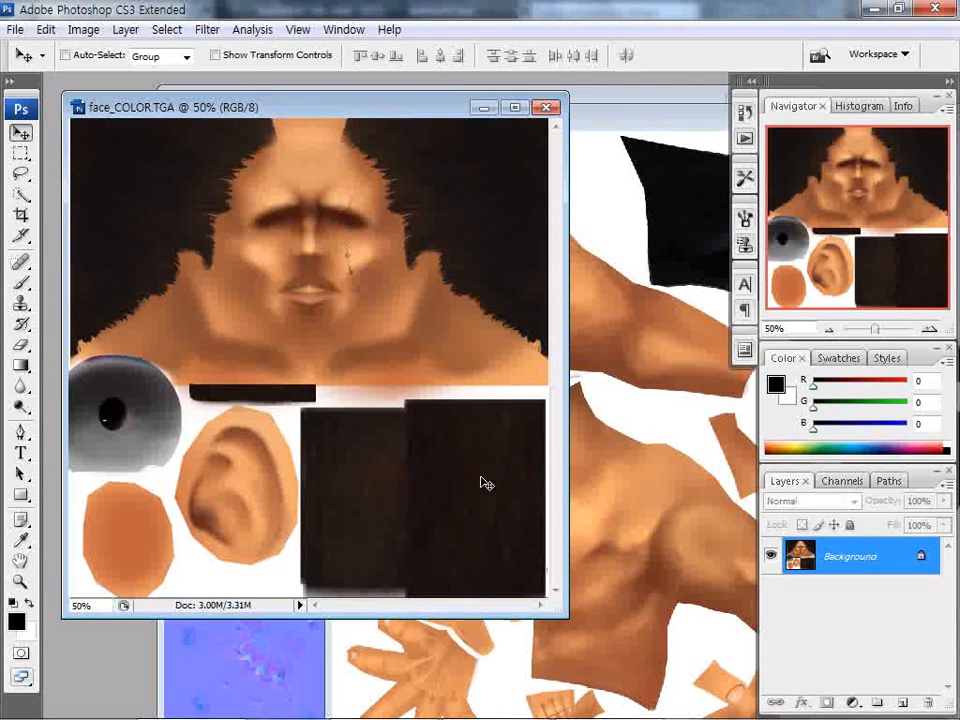
{"action": "left_click_drag", "start_coordinate": [555, 617], "coordinate": [664, 655]}
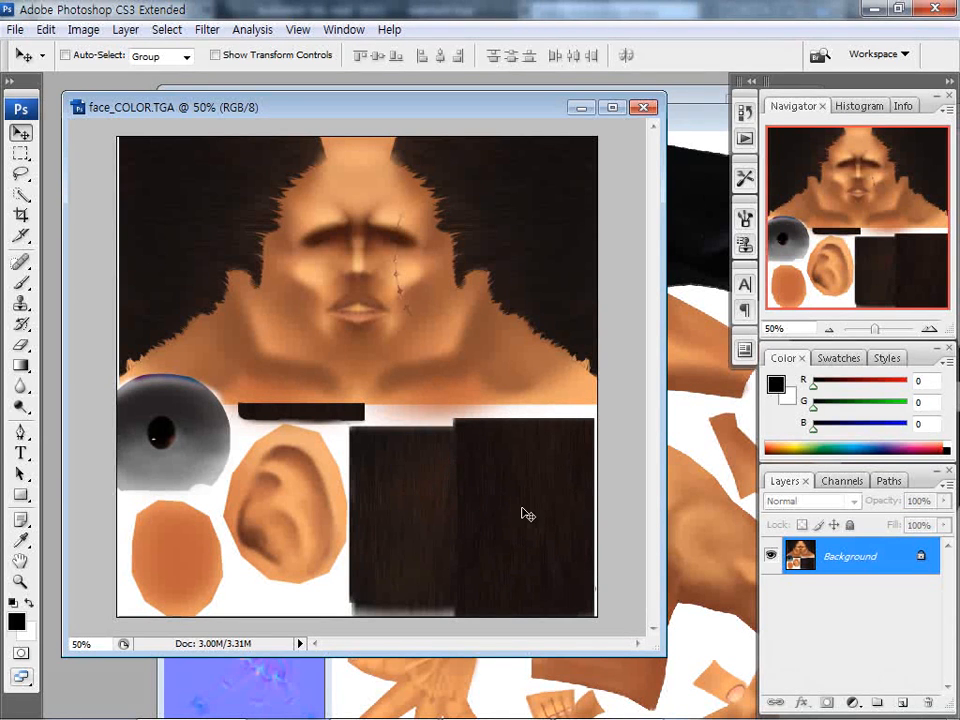
{"action": "mouse_move", "coordinate": [300, 718]}
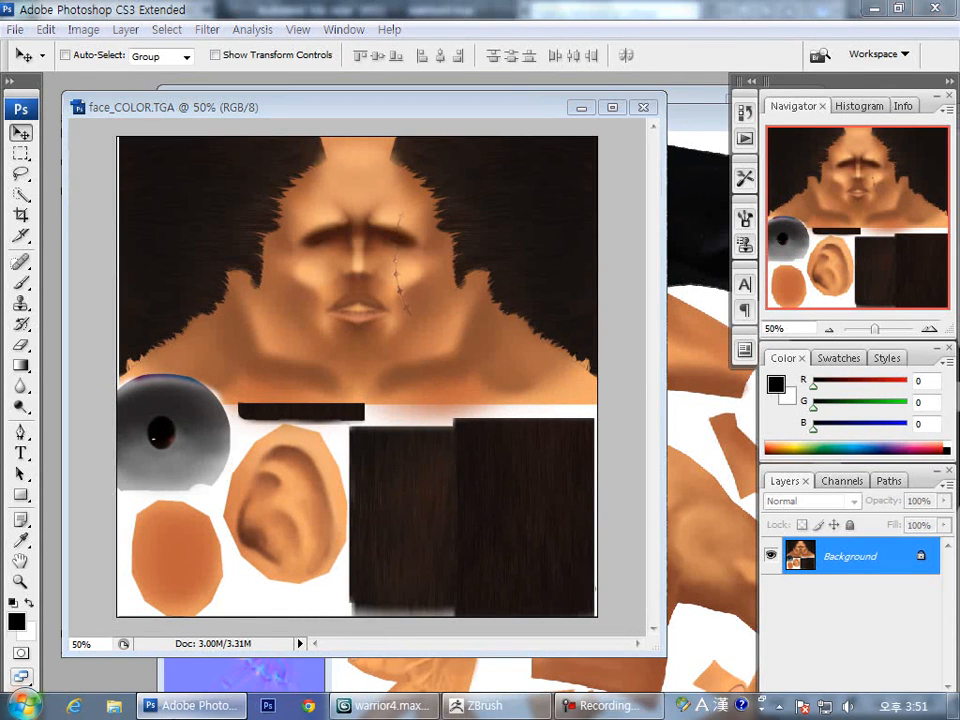
Switch back to 3ds Max and draw a plane about 13.8 by 7.5 beside the head in the front view, with 2 length segments.
{"action": "left_click", "coordinate": [385, 705]}
{"action": "left_click", "coordinate": [908, 330]}
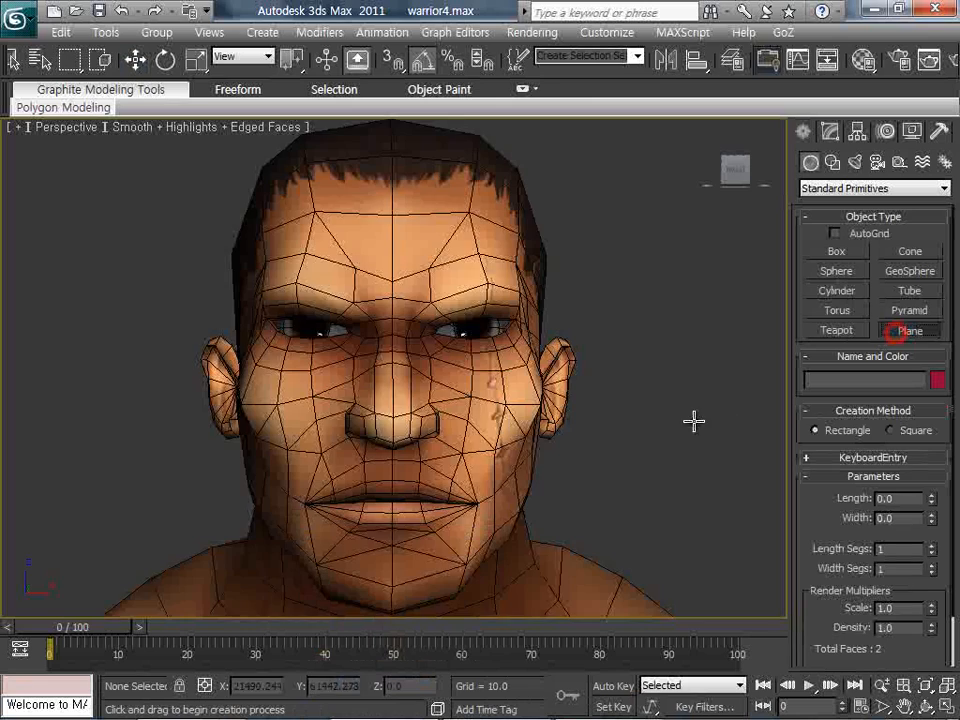
{"action": "scroll", "coordinate": [642, 391], "scroll_direction": "down", "scroll_amount": 3}
{"action": "left_click", "coordinate": [946, 708]}
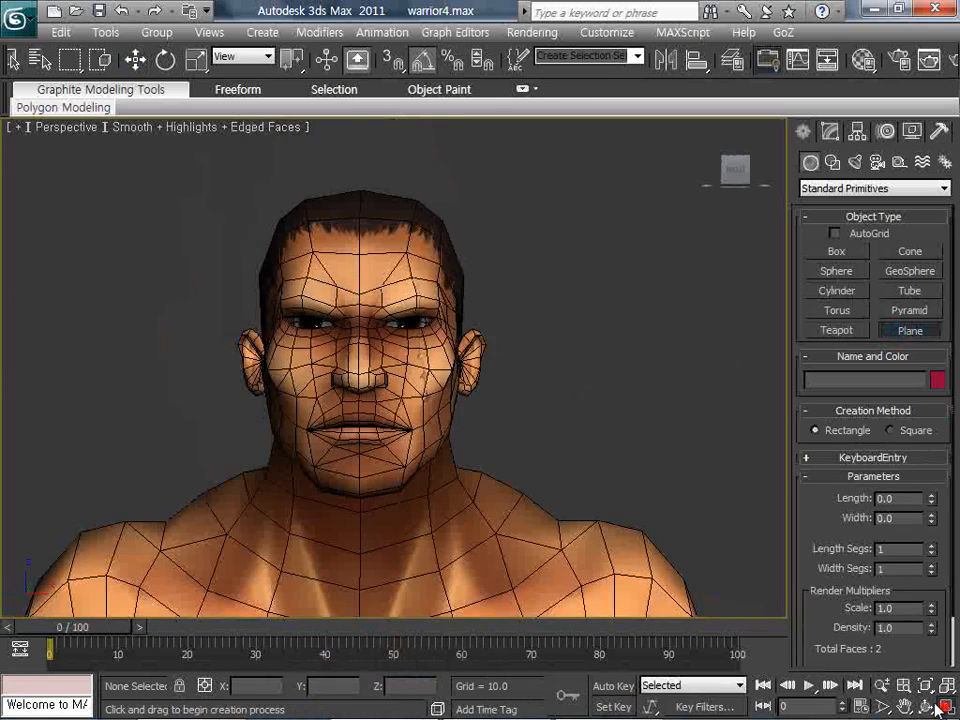
{"action": "right_click", "coordinate": [610, 244]}
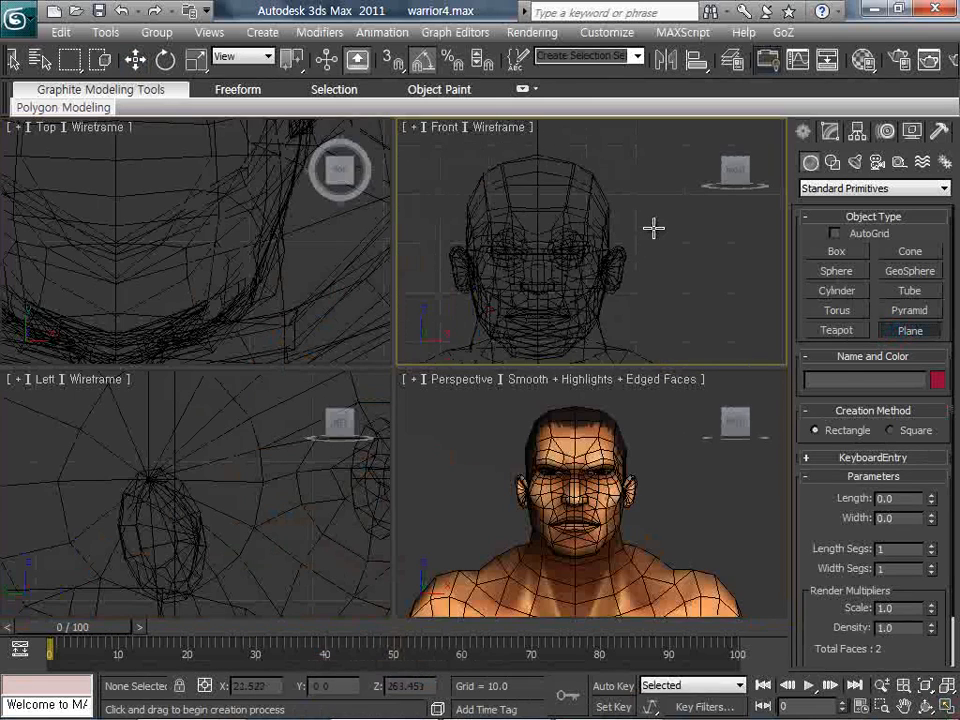
{"action": "left_click_drag", "start_coordinate": [655, 232], "coordinate": [692, 299]}
{"action": "scroll", "coordinate": [630, 529], "scroll_direction": "up", "scroll_amount": 3}
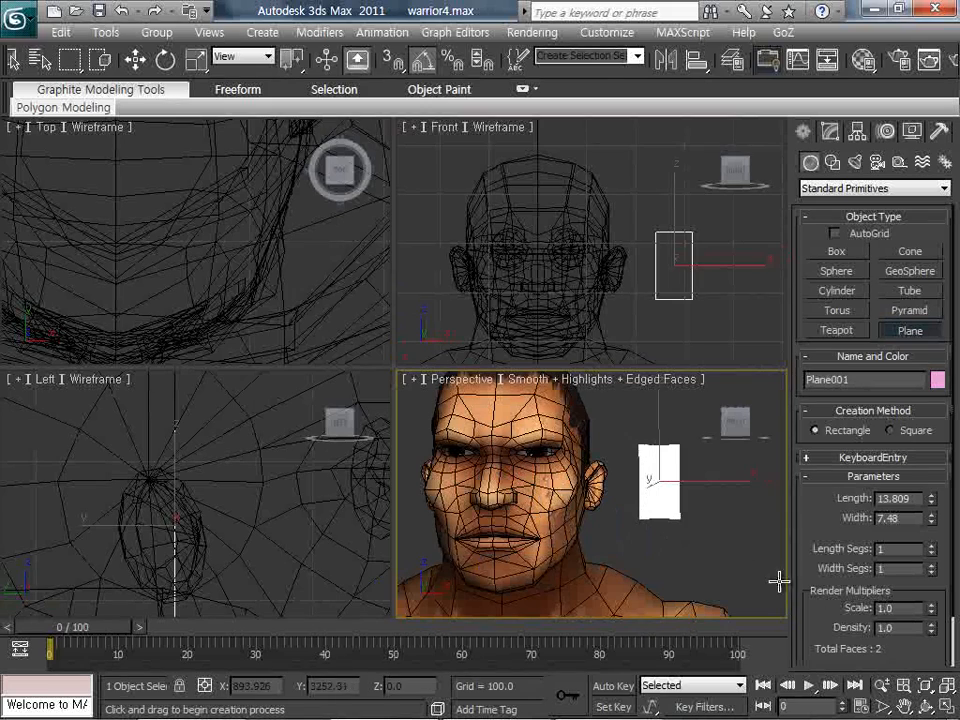
{"action": "key", "text": "alt+w"}
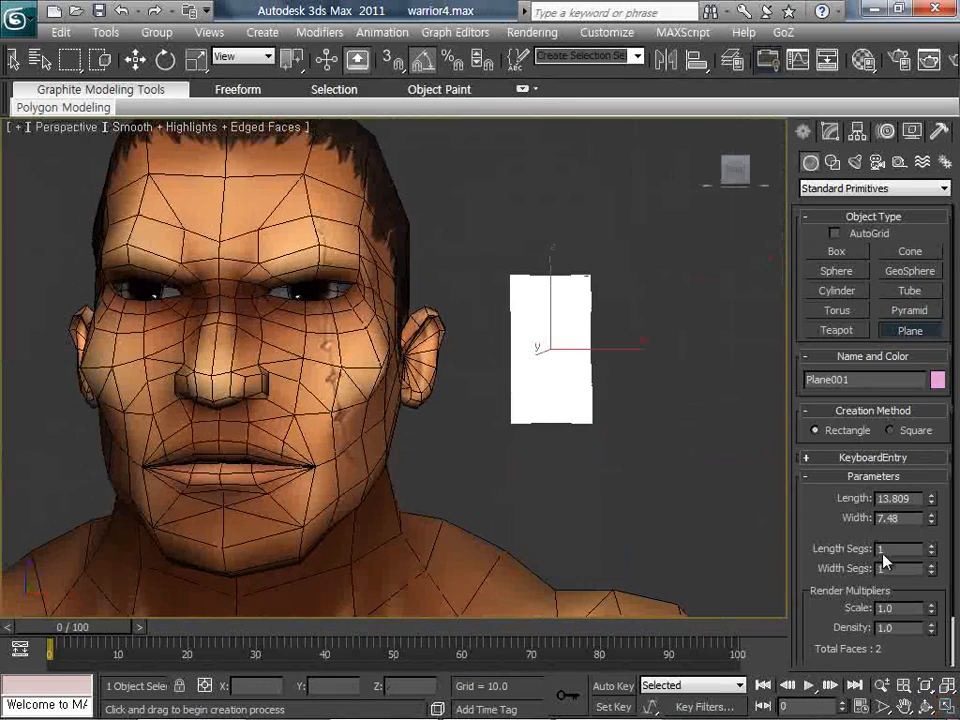
{"action": "left_click", "coordinate": [930, 546]}
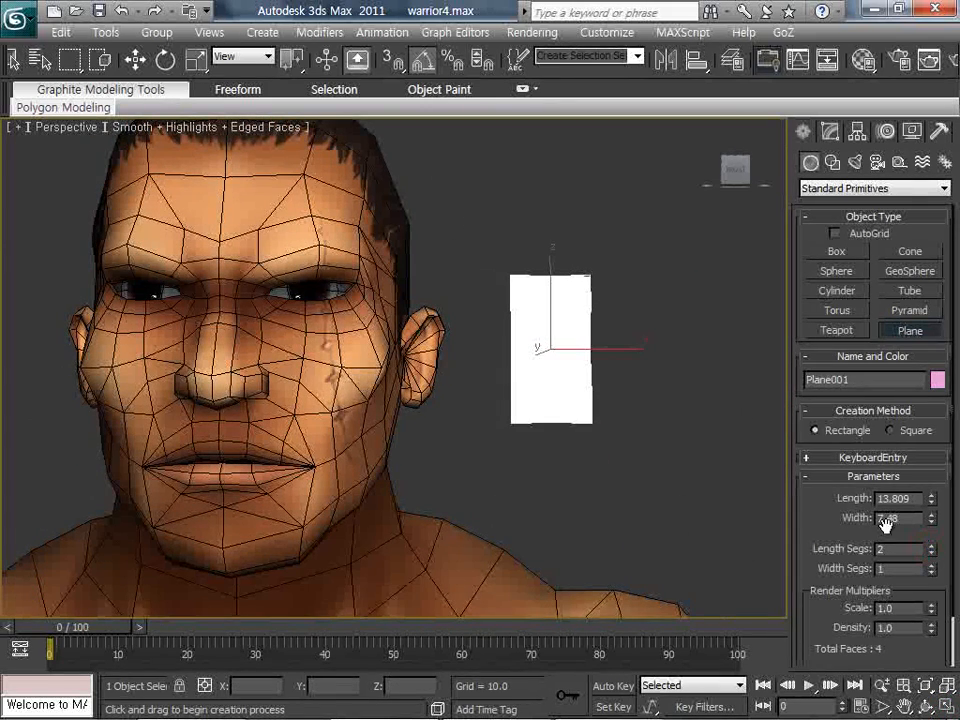
Give the plane 3 width segments, finish creating it and set its object color to black.
{"action": "middle_click_drag", "start_coordinate": [658, 360], "coordinate": [656, 377]}
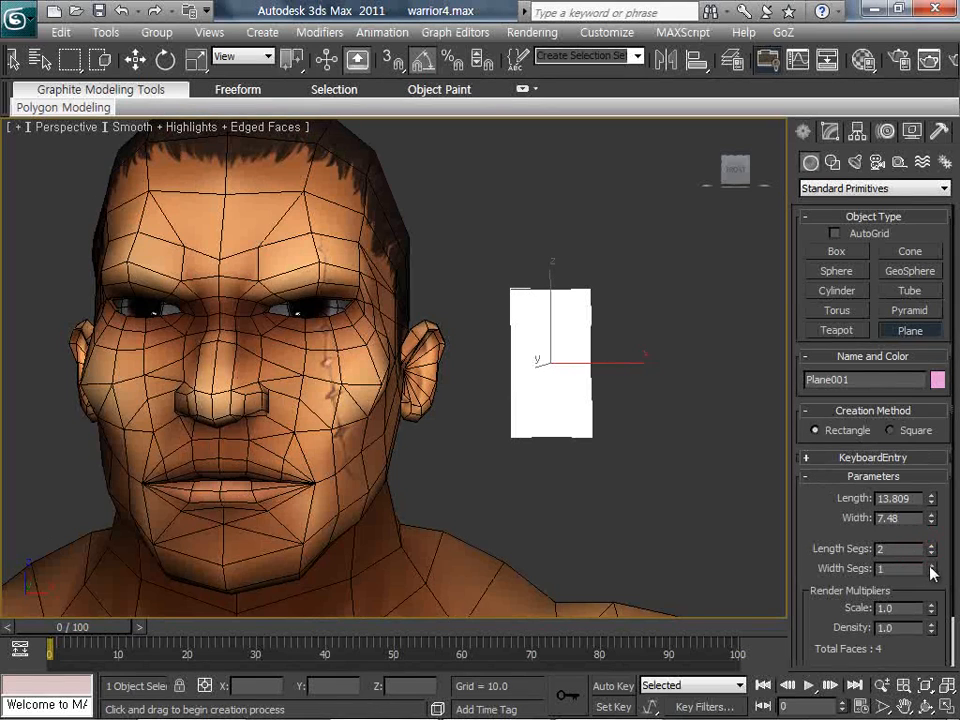
{"action": "right_click", "coordinate": [649, 441]}
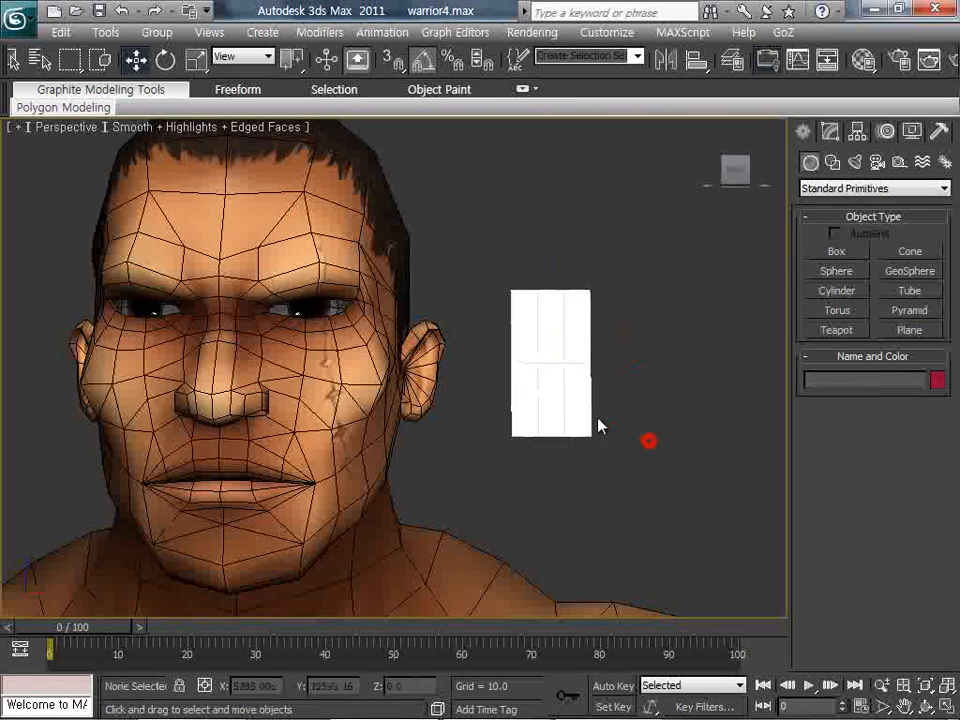
{"action": "left_click", "coordinate": [572, 402]}
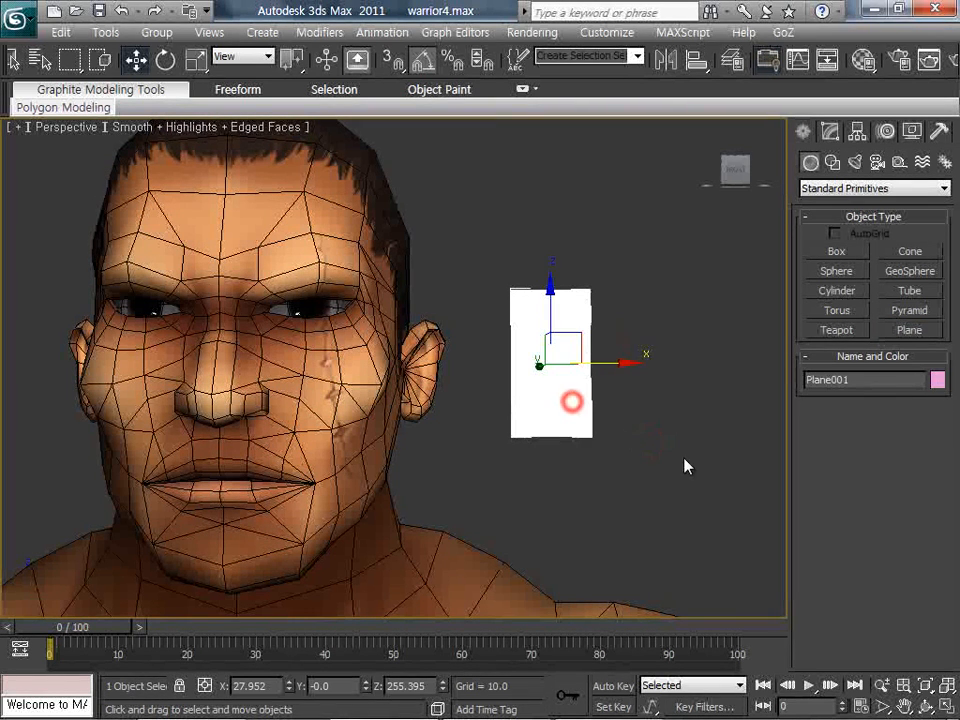
{"action": "left_click", "coordinate": [937, 380]}
{"action": "left_click", "coordinate": [619, 409]}
{"action": "left_click", "coordinate": [575, 467]}
{"action": "left_click", "coordinate": [640, 487]}
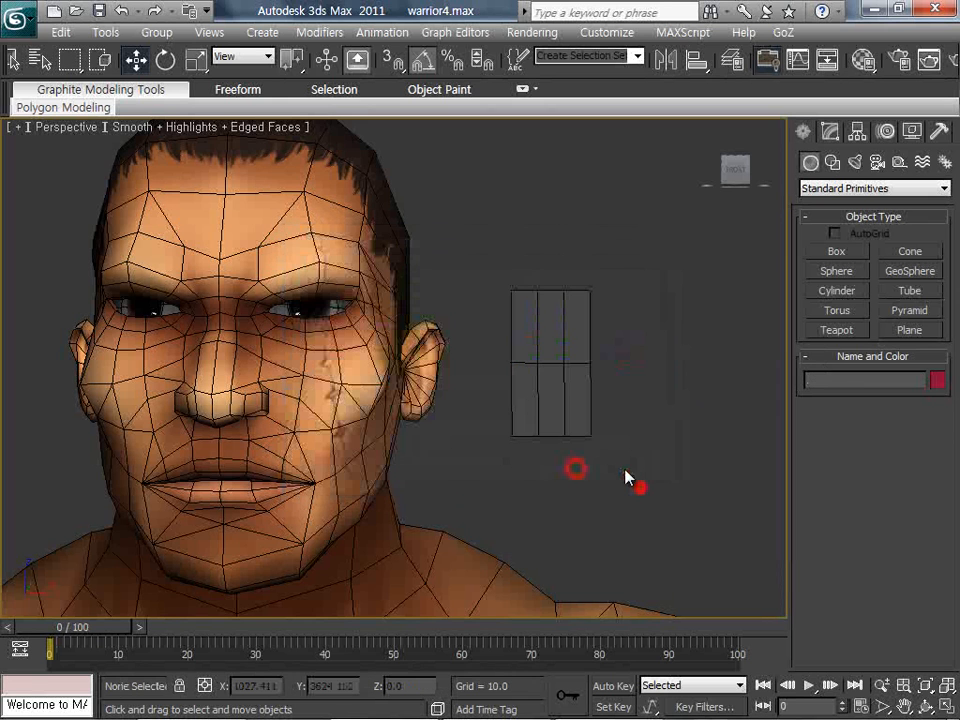
Change the plane's segments to 2 along its length and 2 along its width.
{"action": "left_click", "coordinate": [550, 380]}
{"action": "left_click", "coordinate": [828, 132]}
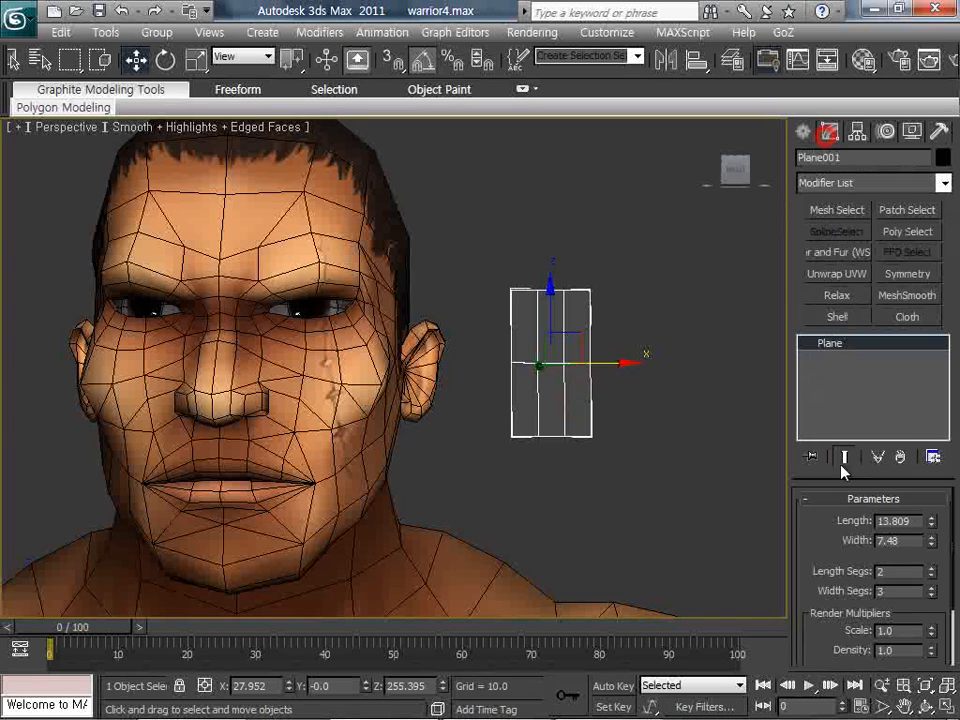
{"action": "left_click", "coordinate": [931, 567]}
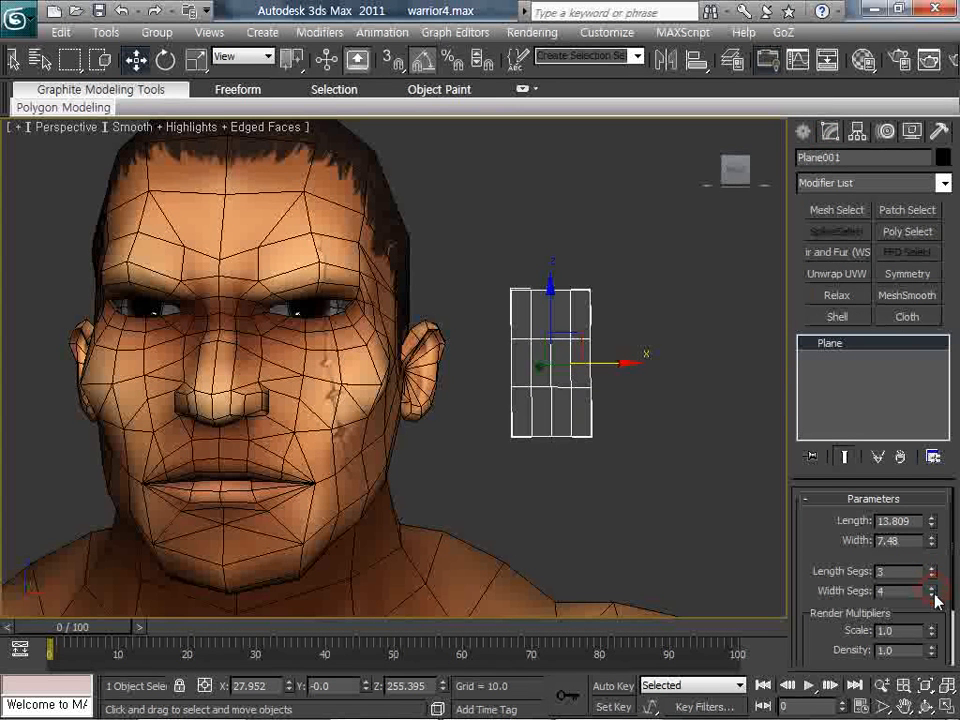
{"action": "left_click", "coordinate": [931, 595]}
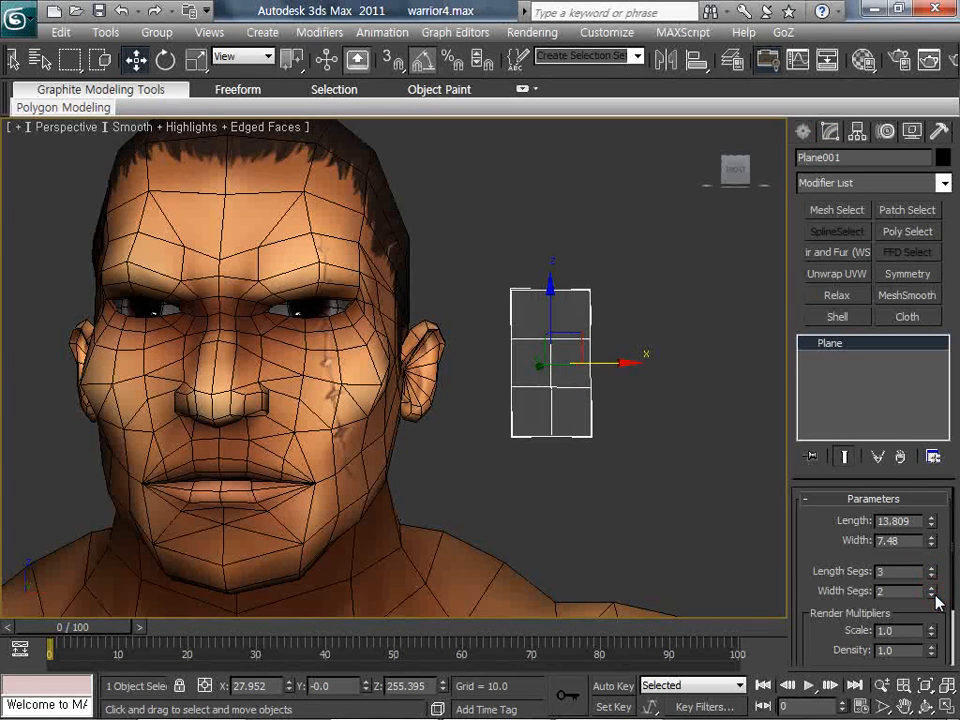
{"action": "left_click", "coordinate": [931, 567]}
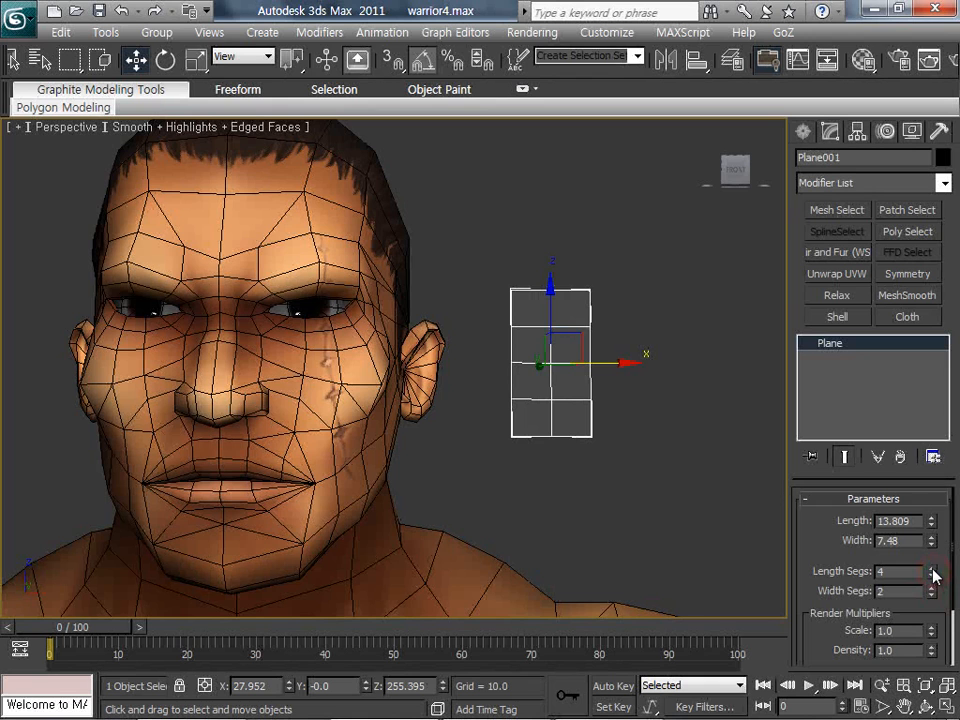
{"action": "left_click", "coordinate": [932, 575]}
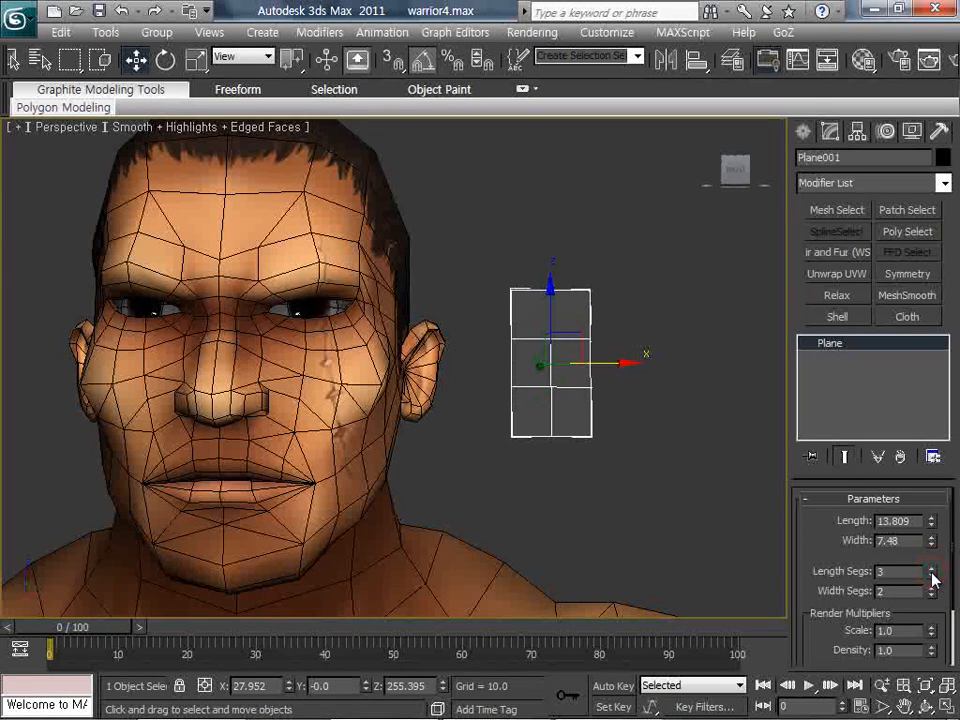
{"action": "left_click", "coordinate": [932, 576]}
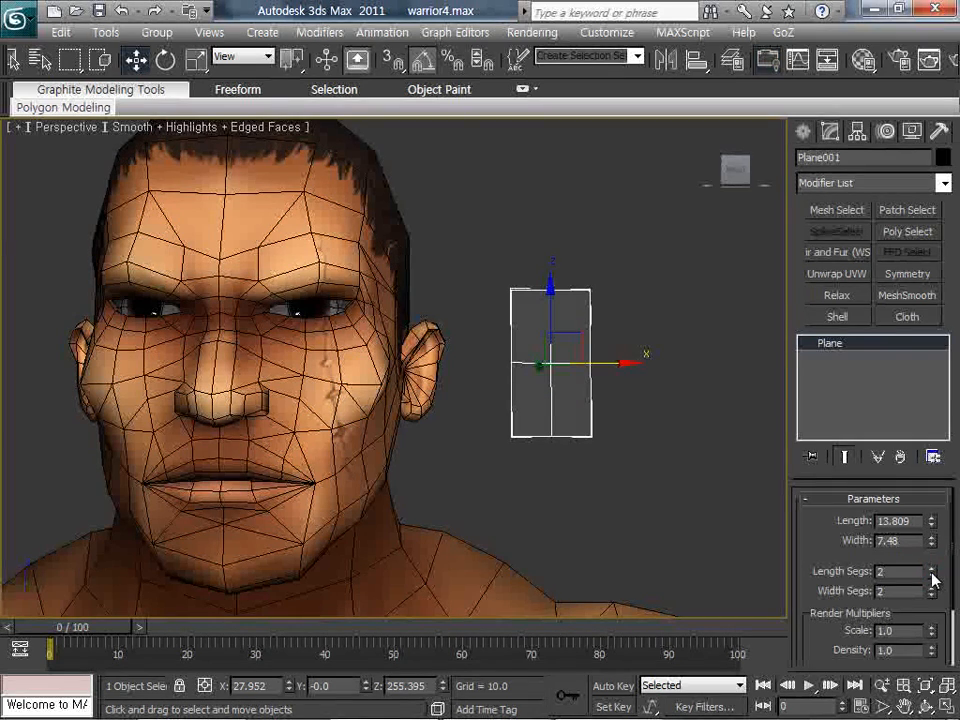
{"action": "middle_click_drag", "start_coordinate": [607, 452], "coordinate": [626, 449]}
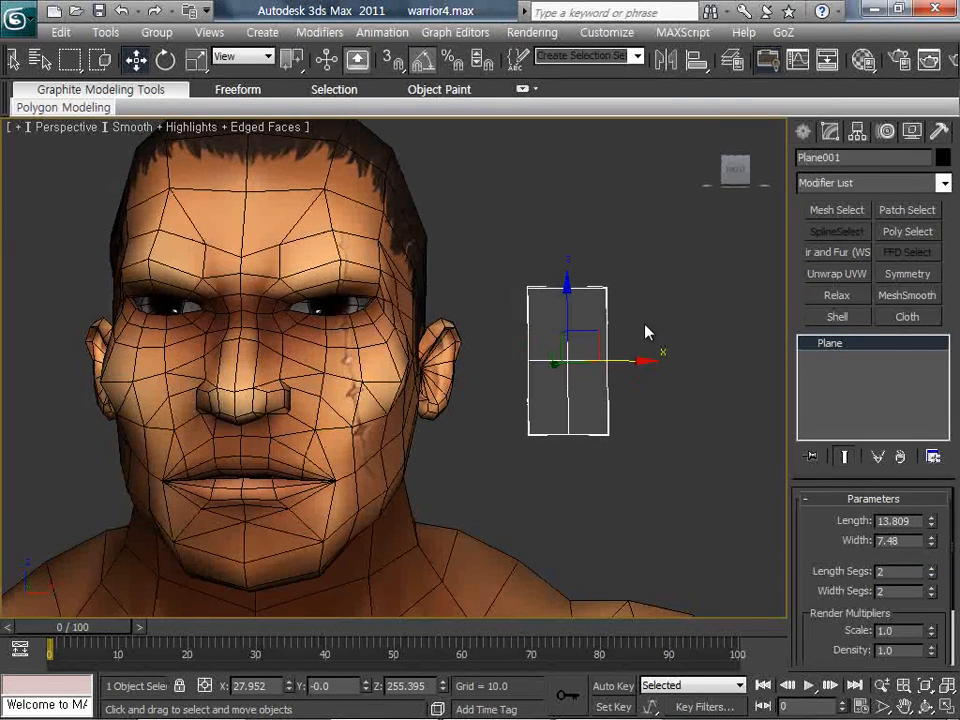
Apply an Unwrap UVW modifier to the plane, select all its faces and reveal the map parameters.
{"action": "key", "text": "m"}
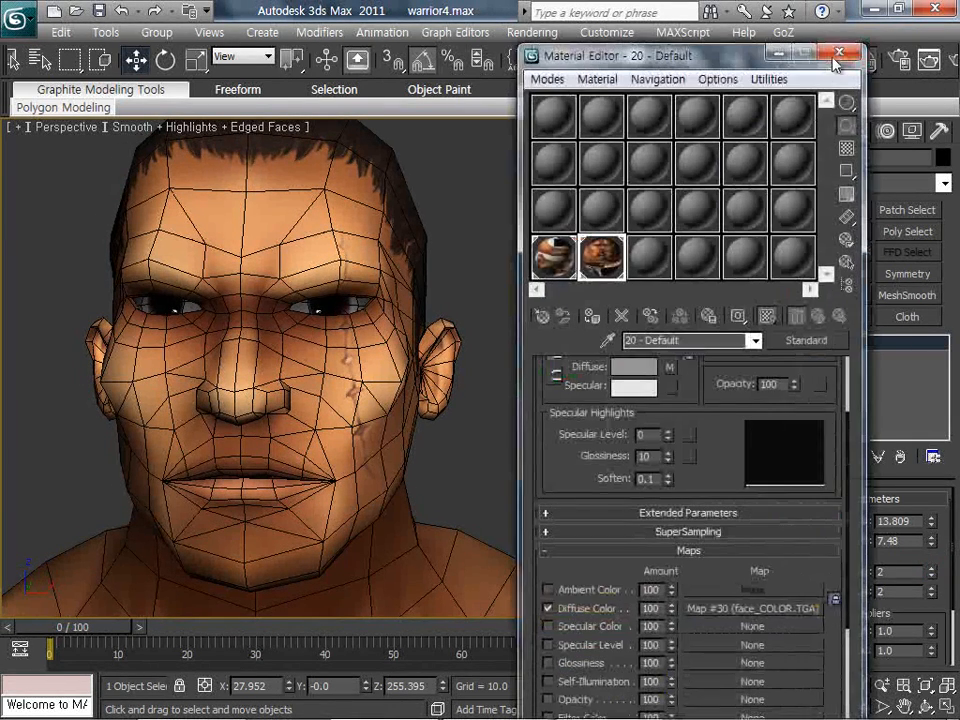
{"action": "left_click", "coordinate": [836, 54]}
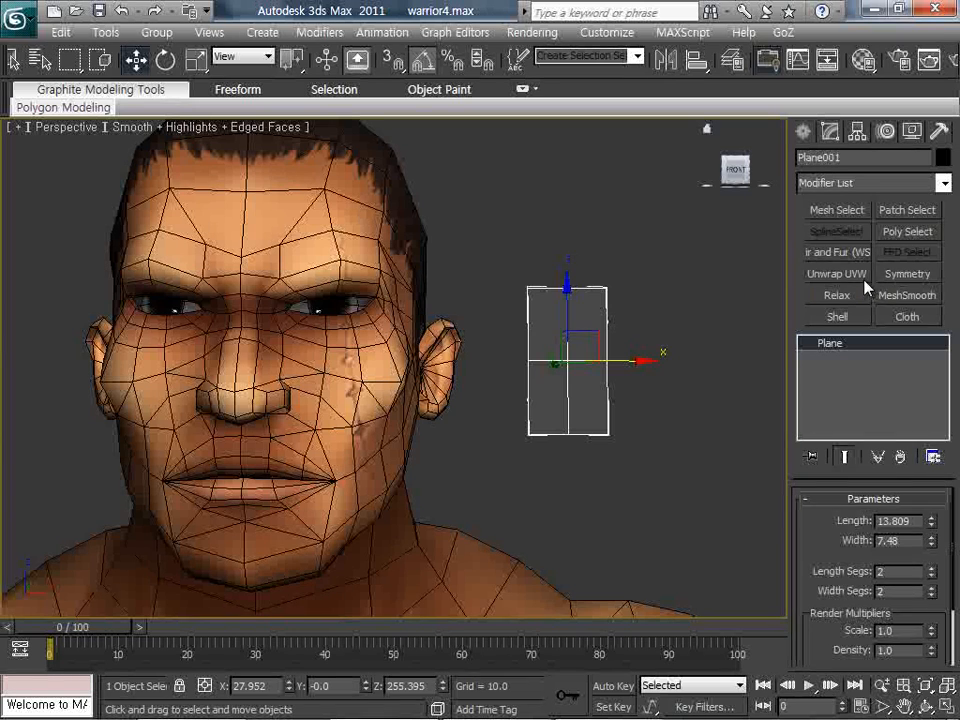
{"action": "left_click", "coordinate": [854, 273]}
{"action": "left_click", "coordinate": [826, 343]}
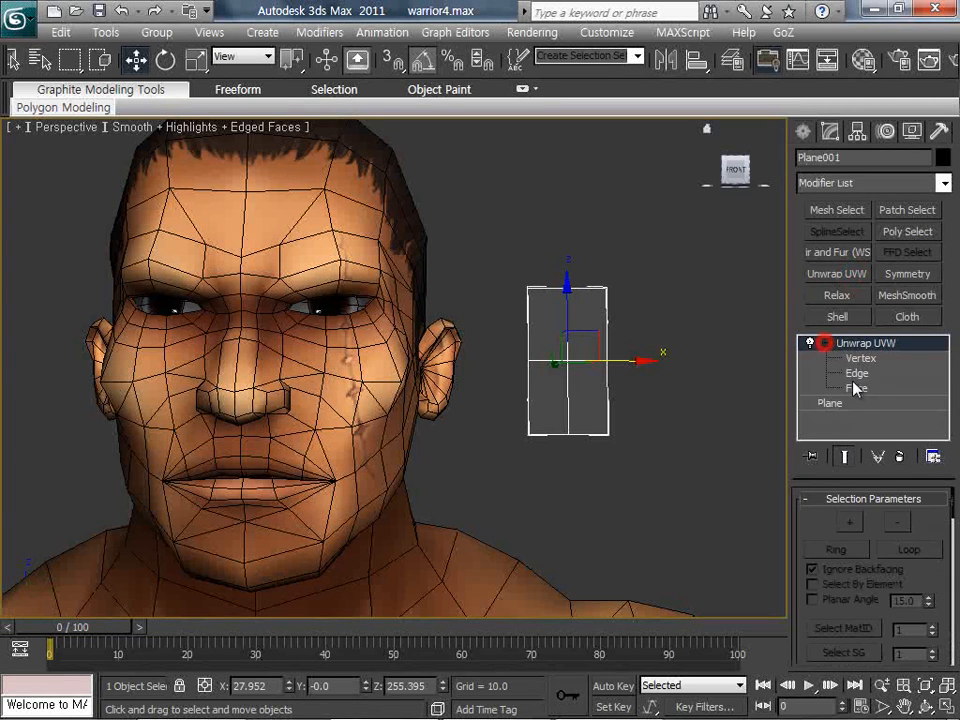
{"action": "left_click", "coordinate": [856, 388]}
{"action": "left_click", "coordinate": [593, 427]}
{"action": "left_click_drag", "start_coordinate": [666, 485], "coordinate": [514, 279]}
{"action": "left_click_drag", "start_coordinate": [789, 586], "coordinate": [650, 587]}
{"action": "scroll", "coordinate": [938, 541], "scroll_direction": "down", "scroll_amount": 5}
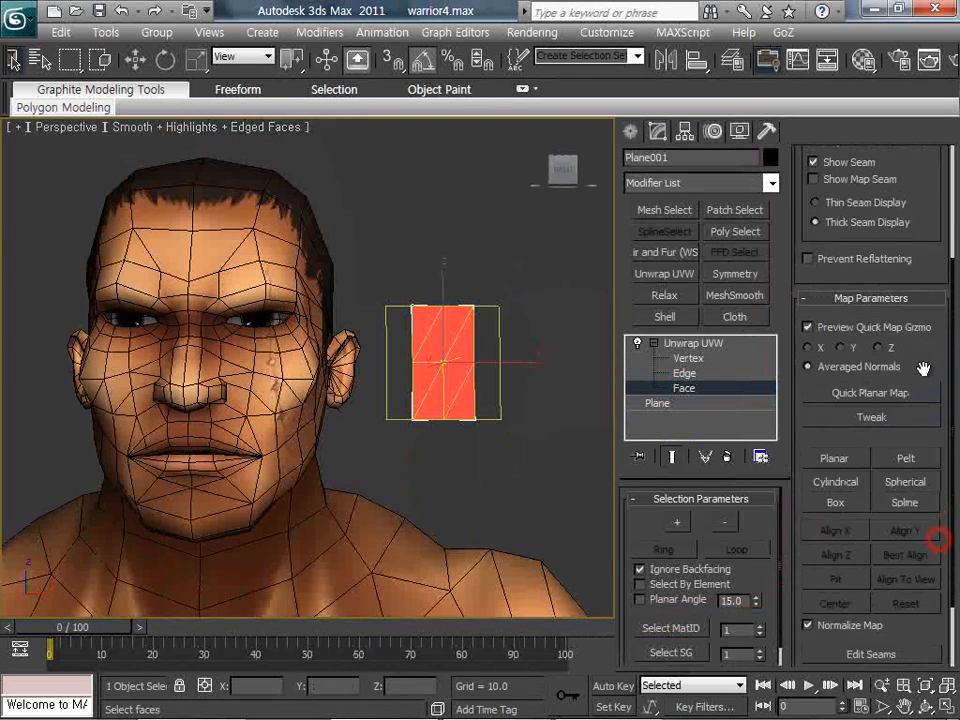
Pelt-map the plane's faces, relax the UVs with Relax By Face Angles and commit the result.
{"action": "left_click", "coordinate": [905, 461]}
{"action": "left_click", "coordinate": [478, 183]}
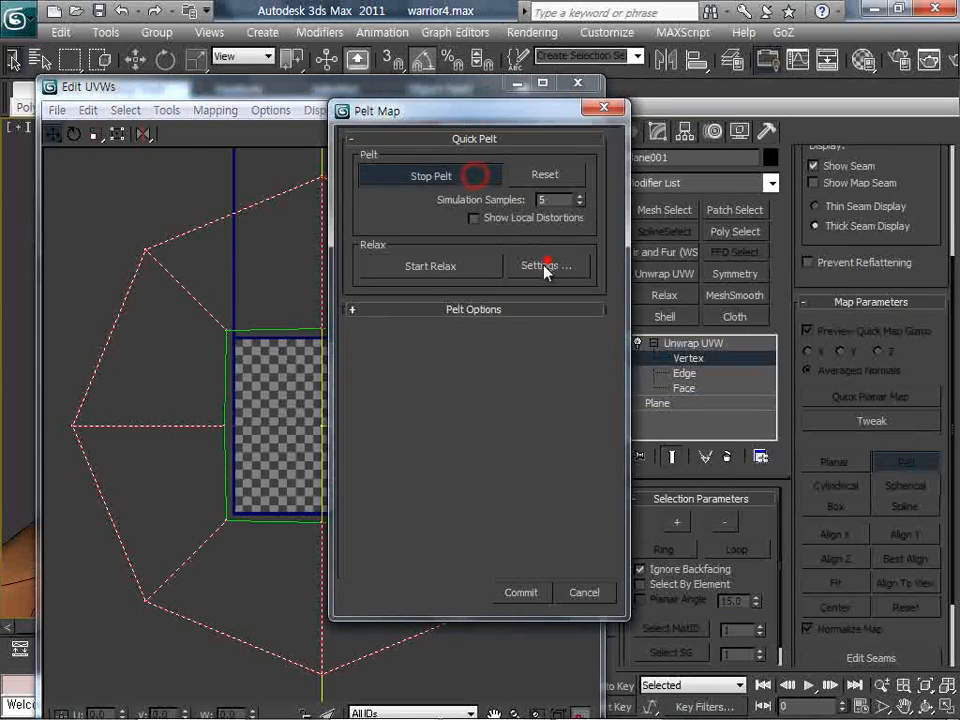
{"action": "left_click", "coordinate": [545, 265]}
{"action": "left_click", "coordinate": [188, 163]}
{"action": "left_click", "coordinate": [165, 178]}
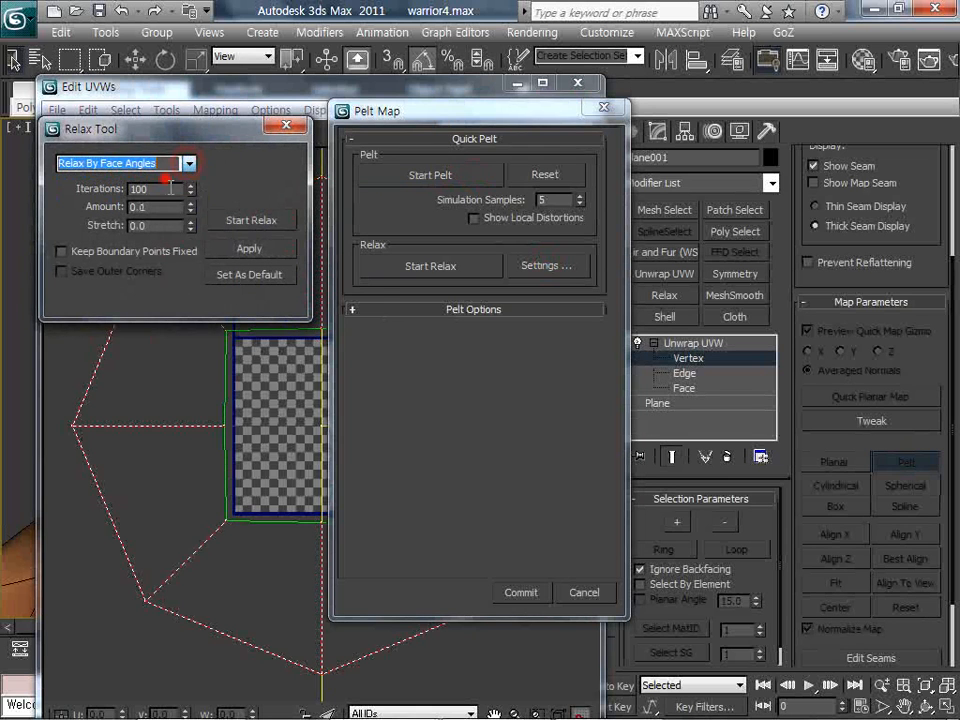
{"action": "left_click", "coordinate": [398, 266]}
{"action": "left_click", "coordinate": [520, 592]}
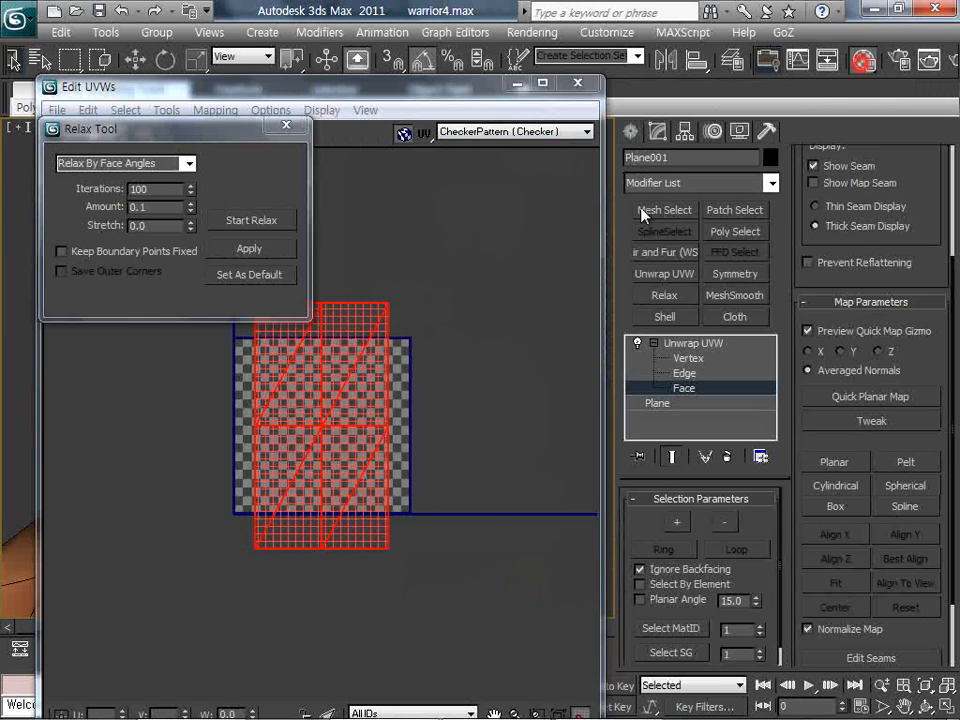
Assign the face material to the plane and show Map #30 (face_COLOR.TGA) as the UV background after resetting the texture list.
{"action": "key", "text": "m"}
{"action": "left_click", "coordinate": [592, 316]}
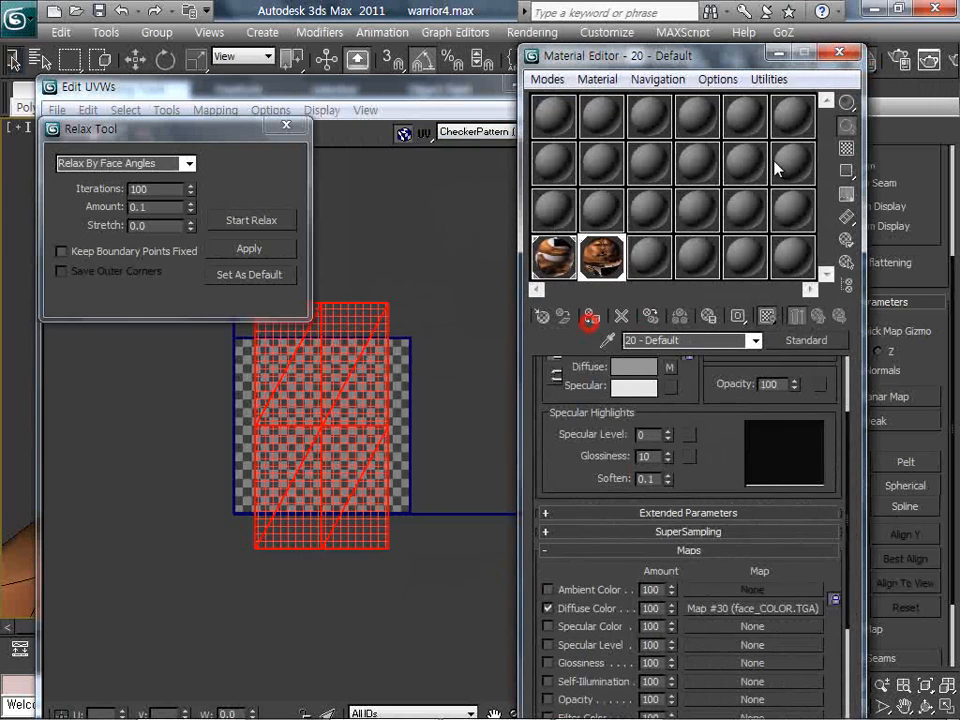
{"action": "left_click", "coordinate": [840, 52]}
{"action": "left_click", "coordinate": [510, 131]}
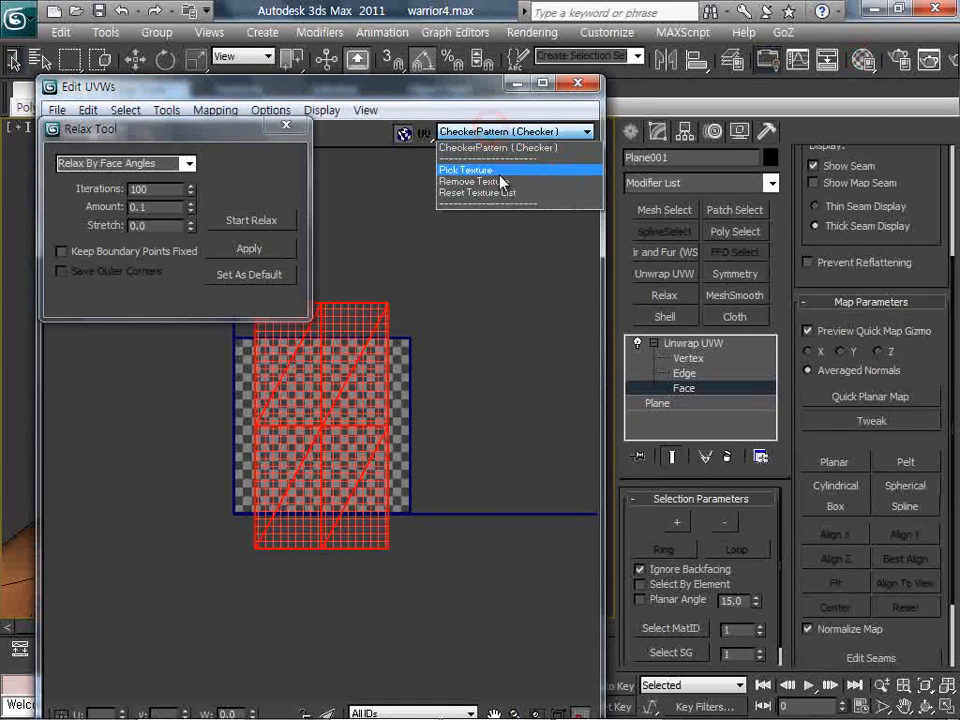
{"action": "left_click", "coordinate": [500, 193]}
{"action": "left_click", "coordinate": [466, 131]}
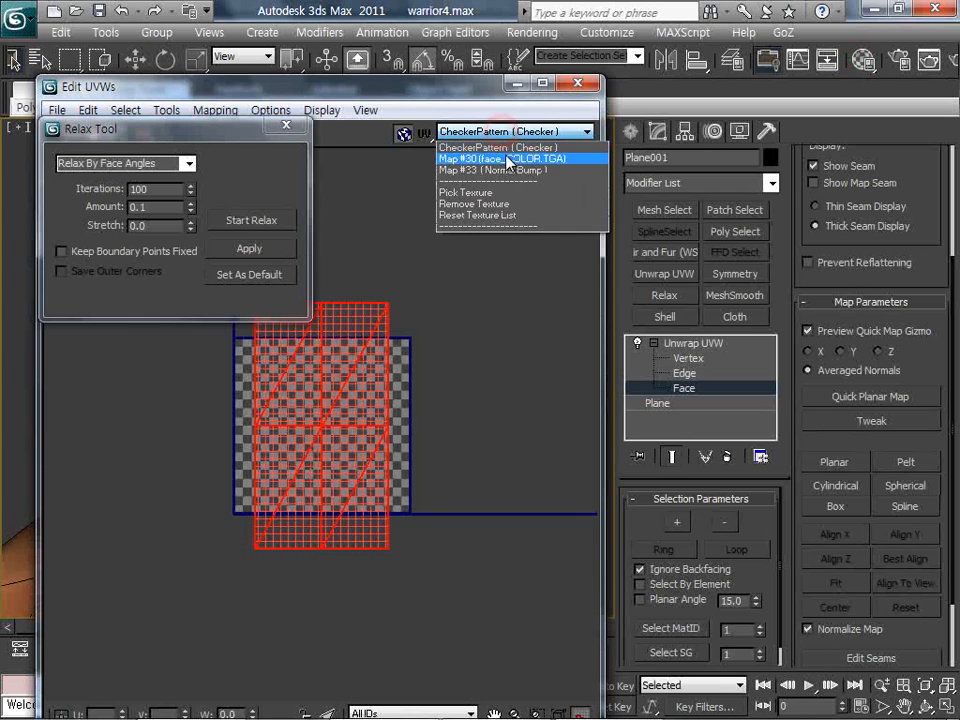
{"action": "left_click", "coordinate": [504, 157]}
Scale down the plane's UVs and move them onto the narrow dark hair block beside the ear in the texture.
{"action": "middle_click_drag", "start_coordinate": [322, 455], "coordinate": [347, 448]}
{"action": "scroll", "coordinate": [352, 452], "scroll_direction": "up", "scroll_amount": 2}
{"action": "right_click", "coordinate": [361, 454]}
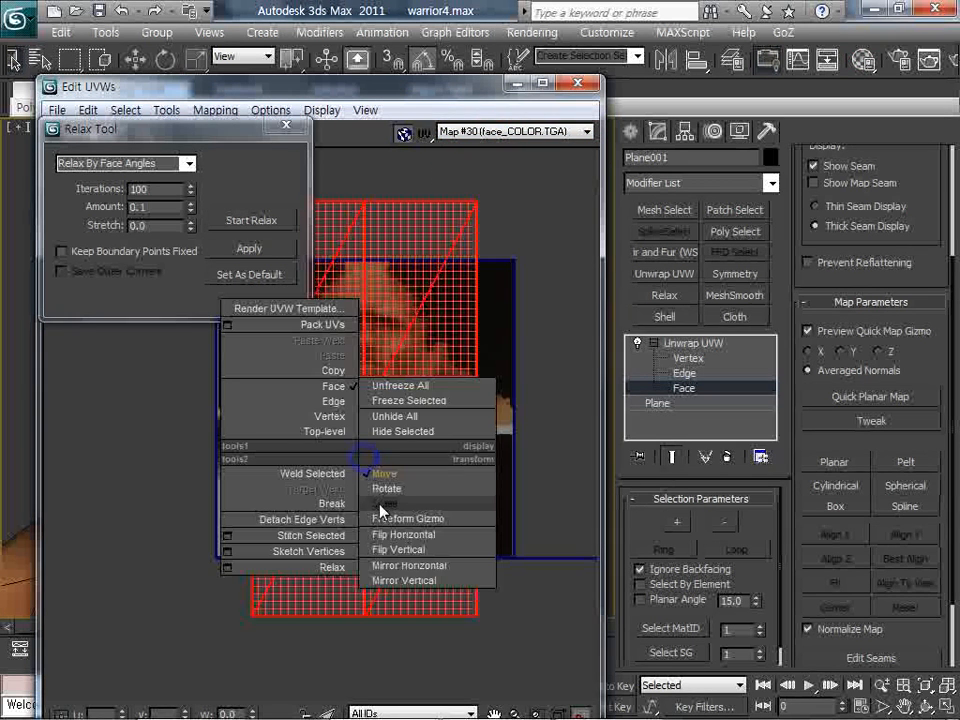
{"action": "left_click", "coordinate": [381, 506]}
{"action": "left_click_drag", "start_coordinate": [400, 450], "coordinate": [414, 585]}
{"action": "middle_click_drag", "start_coordinate": [422, 521], "coordinate": [373, 461]}
{"action": "scroll", "coordinate": [362, 400], "scroll_direction": "up", "scroll_amount": 2}
{"action": "right_click", "coordinate": [353, 373]}
{"action": "left_click", "coordinate": [366, 391]}
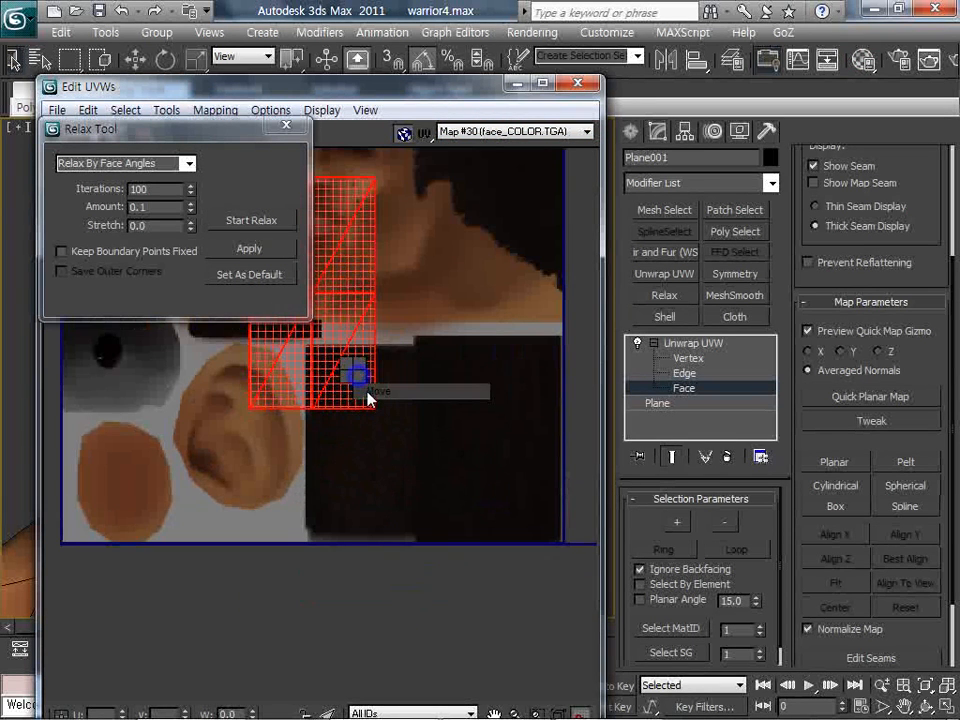
{"action": "left_click_drag", "start_coordinate": [353, 366], "coordinate": [394, 500]}
Shrink and reposition the UV faces so they fit within the borders of the narrow dark hair block.
{"action": "middle_click_drag", "start_coordinate": [390, 499], "coordinate": [315, 513]}
{"action": "scroll", "coordinate": [315, 513], "scroll_direction": "up", "scroll_amount": 2}
{"action": "scroll", "coordinate": [314, 513], "scroll_direction": "up", "scroll_amount": 2}
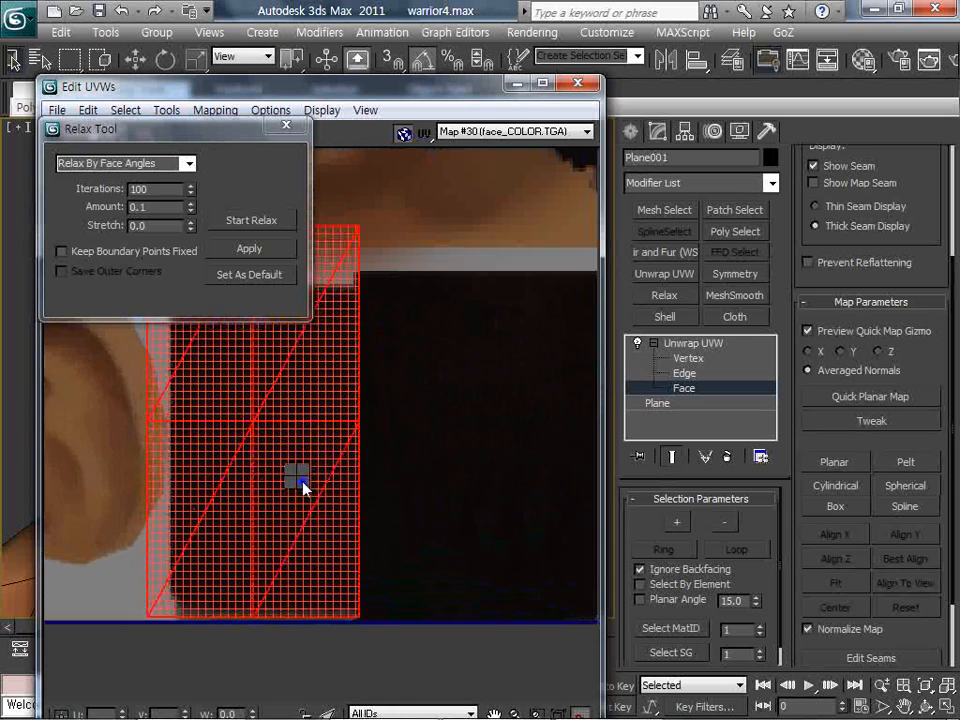
{"action": "left_click", "coordinate": [315, 528]}
{"action": "left_click_drag", "start_coordinate": [298, 474], "coordinate": [280, 545]}
{"action": "right_click", "coordinate": [282, 502]}
{"action": "left_click", "coordinate": [298, 523]}
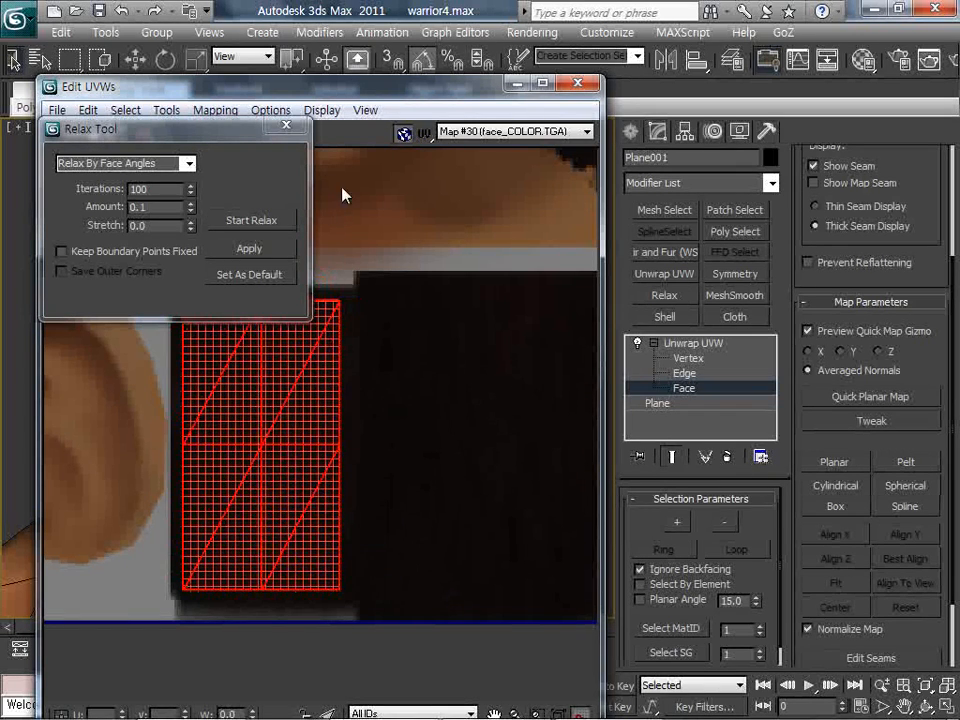
Close the Relax Tool and enlarge the UV faces slightly to fill the narrow dark hair block.
{"action": "left_click", "coordinate": [286, 125]}
{"action": "middle_click_drag", "start_coordinate": [363, 415], "coordinate": [320, 376]}
{"action": "key", "text": "r"}
{"action": "left_click_drag", "start_coordinate": [277, 444], "coordinate": [243, 422]}
{"action": "right_click", "coordinate": [243, 421]}
{"action": "left_click", "coordinate": [264, 428]}
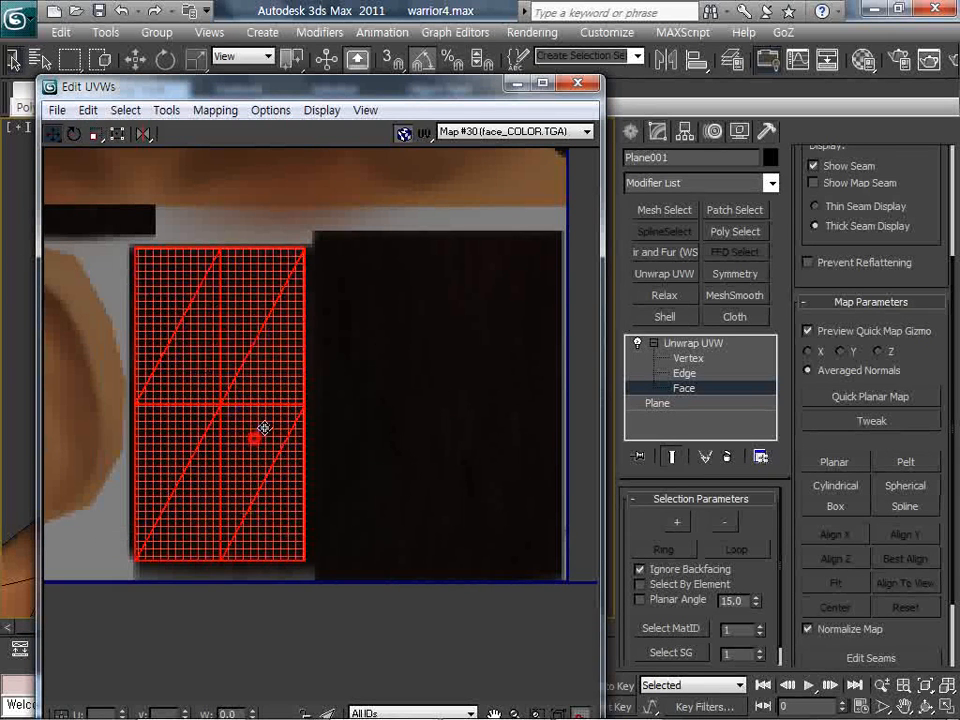
Leave UV editing and make one independent copy of the hair plane beside the original, at about X 37.9.
{"action": "left_click_drag", "start_coordinate": [459, 101], "coordinate": [198, 108]}
{"action": "right_click", "coordinate": [468, 340]}
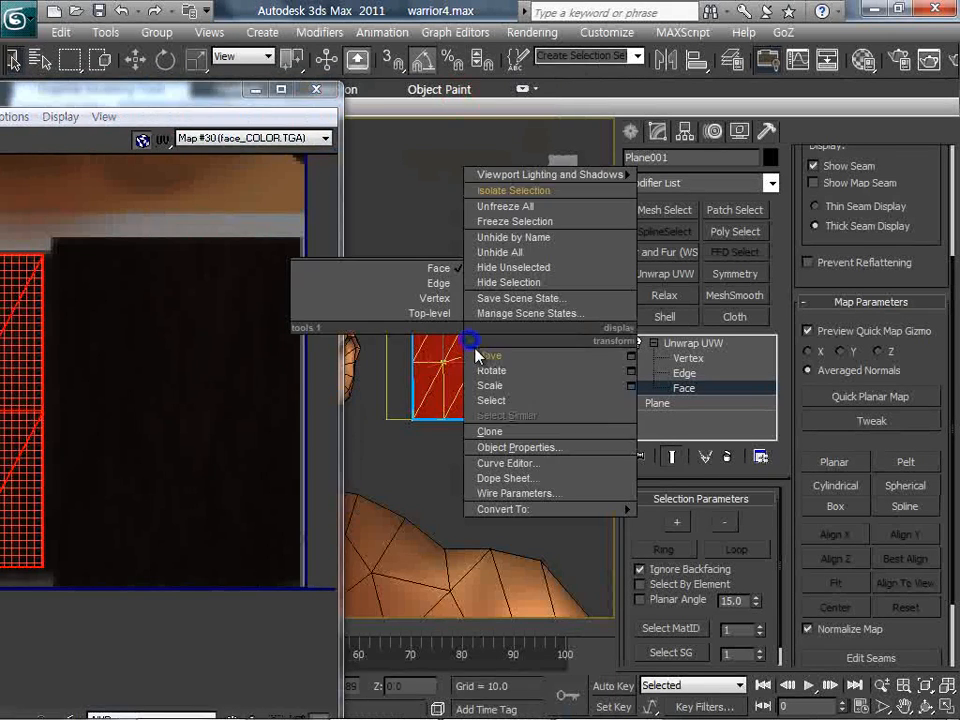
{"action": "left_click", "coordinate": [478, 356]}
{"action": "left_click", "coordinate": [634, 132]}
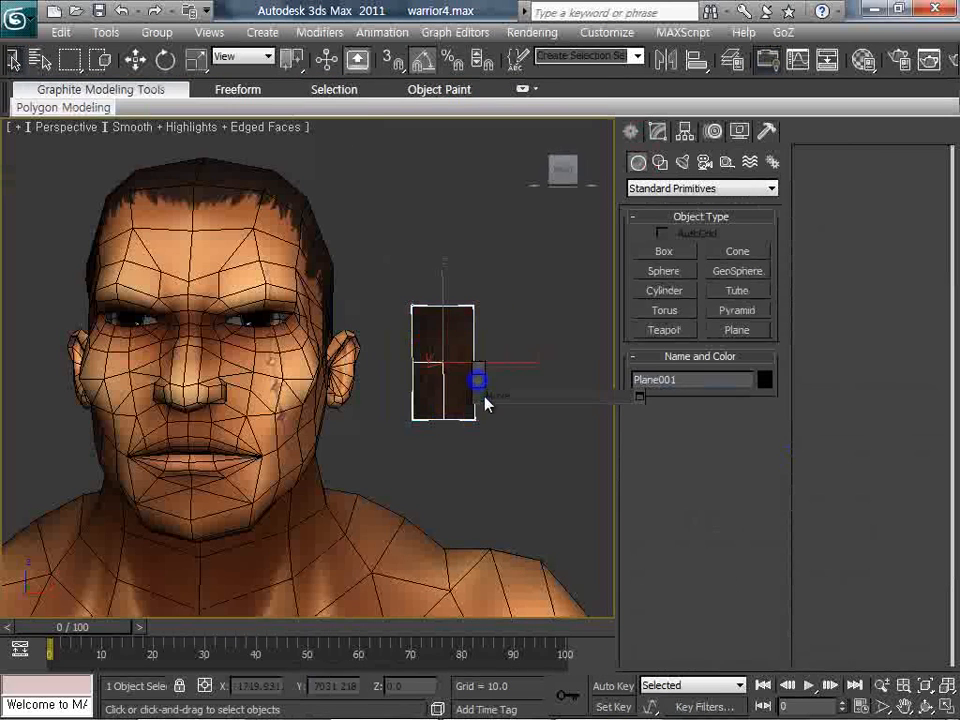
{"action": "left_click_drag", "start_coordinate": [497, 363], "coordinate": [579, 364], "text": "shift"}
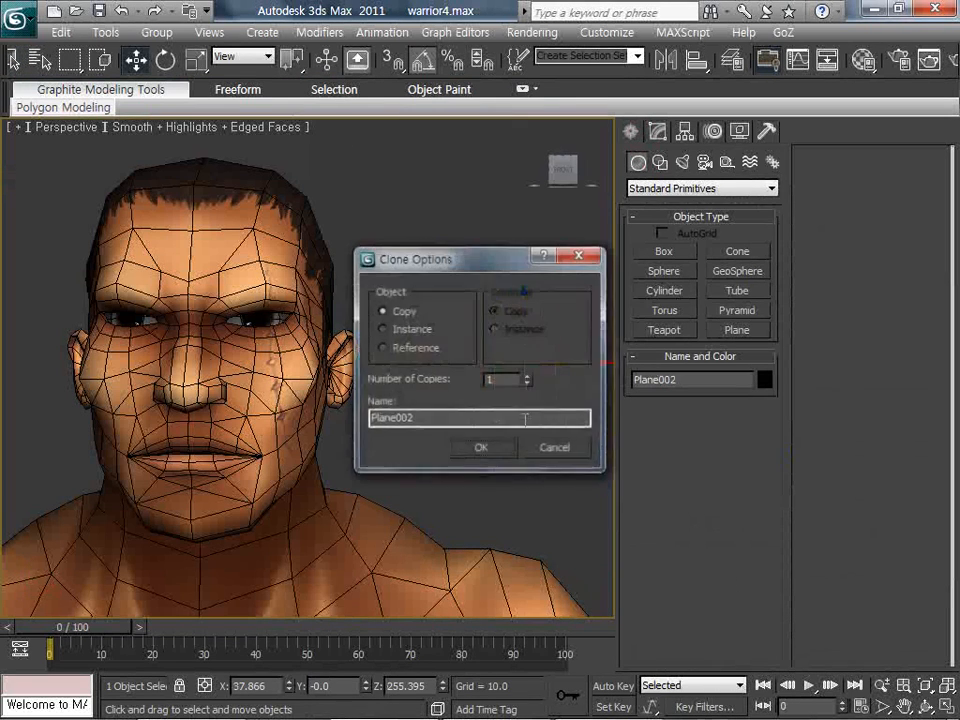
{"action": "left_click", "coordinate": [487, 449]}
Edit the copied plane's UVs over face_COLOR.TGA and move all vertices onto the wider dark hair block.
{"action": "left_click", "coordinate": [657, 132]}
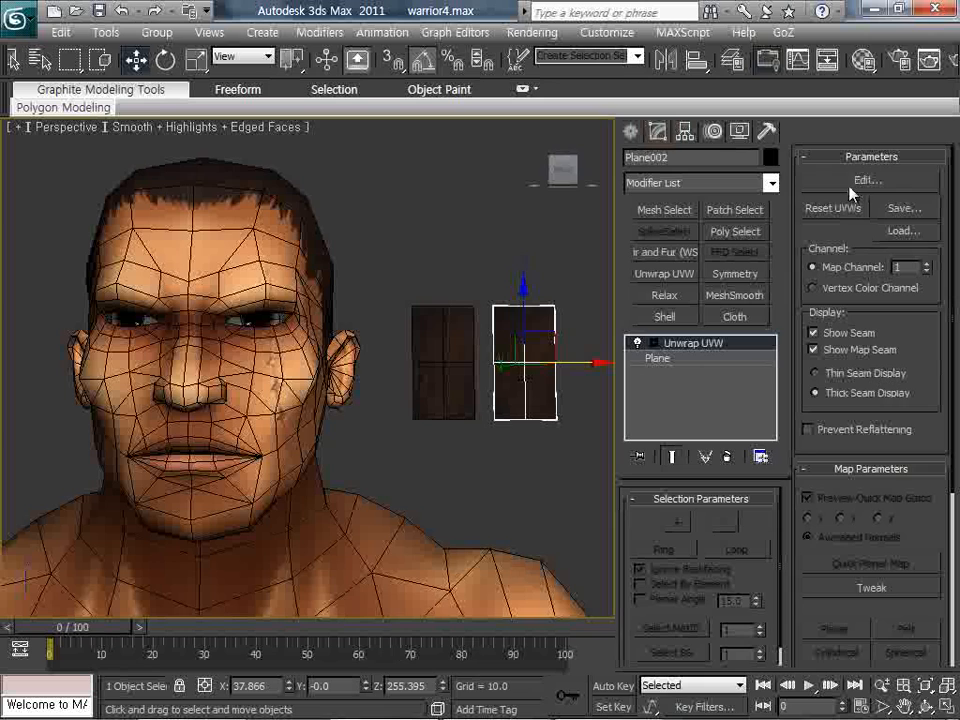
{"action": "left_click", "coordinate": [848, 185]}
{"action": "left_click", "coordinate": [640, 150]}
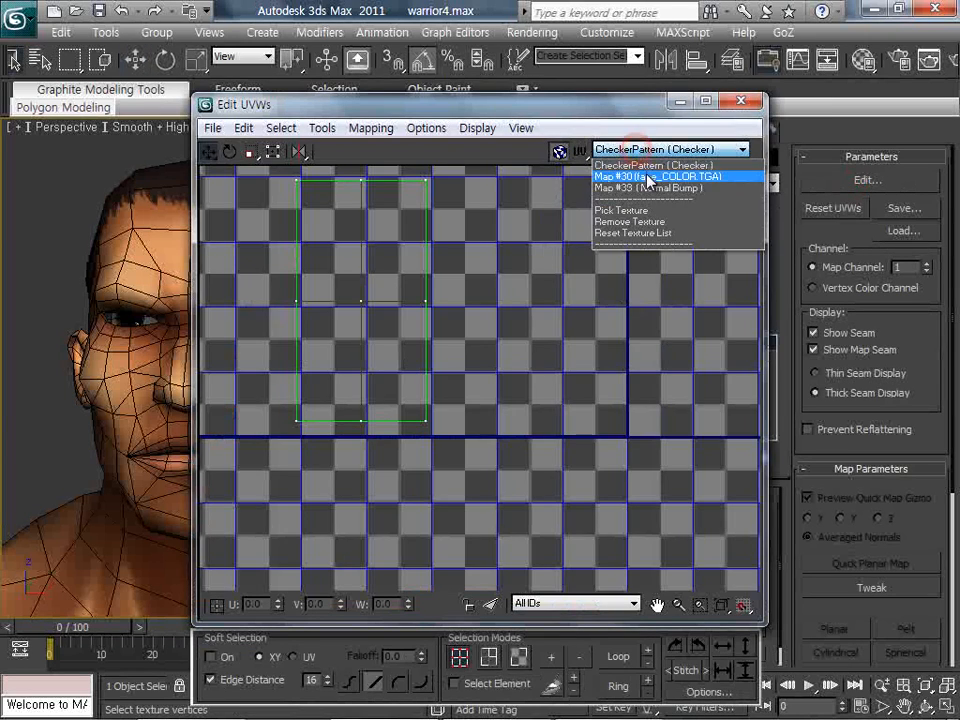
{"action": "left_click", "coordinate": [634, 179]}
{"action": "left_click_drag", "start_coordinate": [467, 456], "coordinate": [285, 176]}
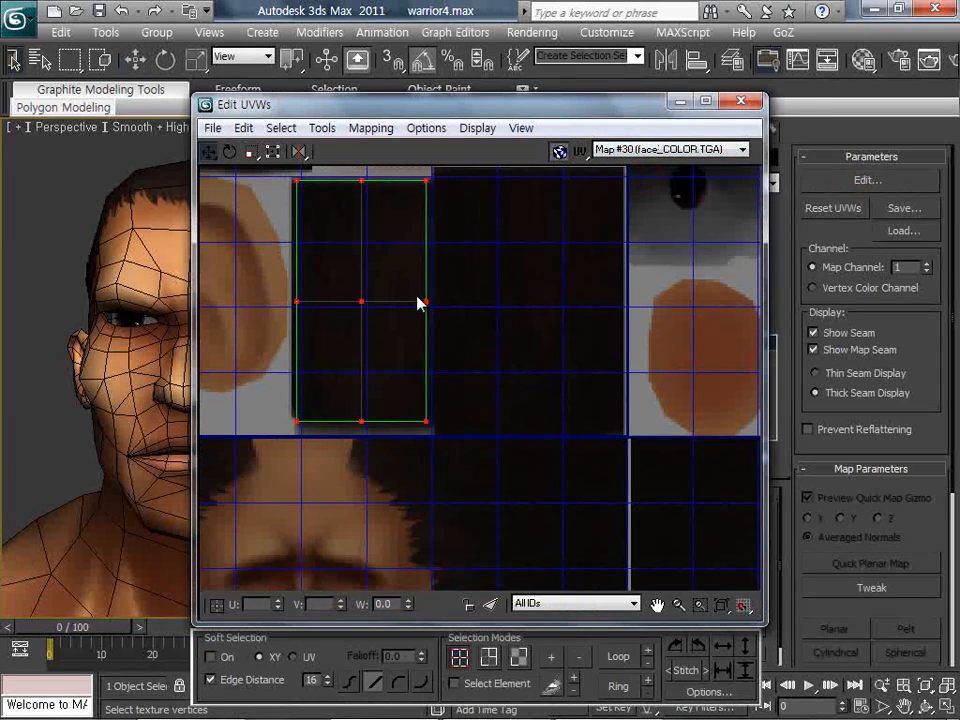
{"action": "left_click_drag", "start_coordinate": [422, 298], "coordinate": [588, 303]}
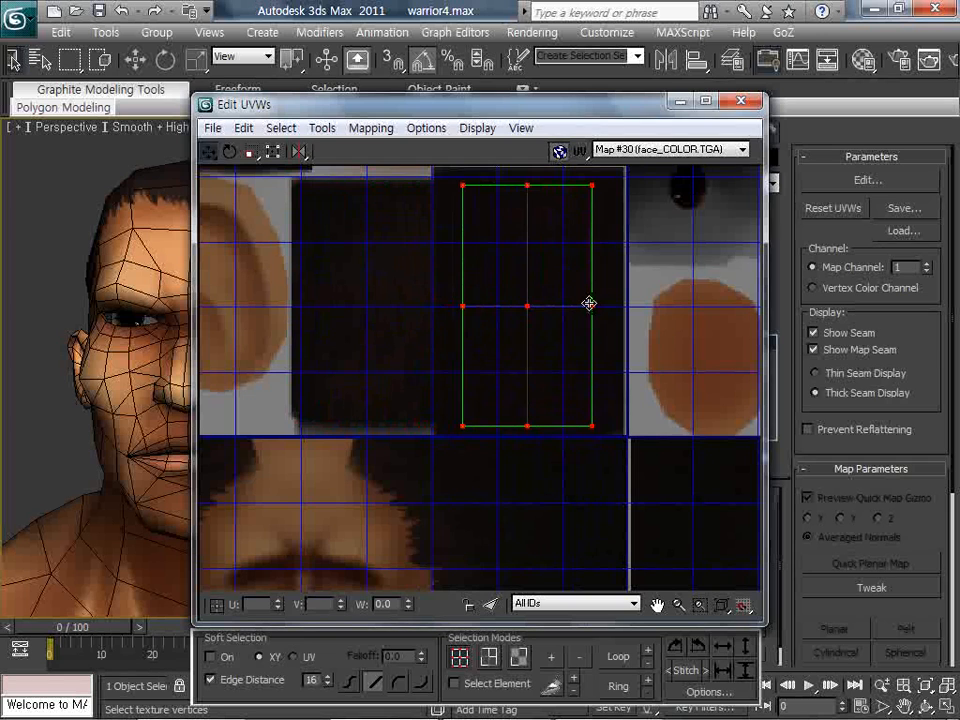
Enlarge the copied plane's UVs slightly and position them within the wider dark hair block.
{"action": "right_click", "coordinate": [589, 306]}
{"action": "left_click", "coordinate": [602, 343]}
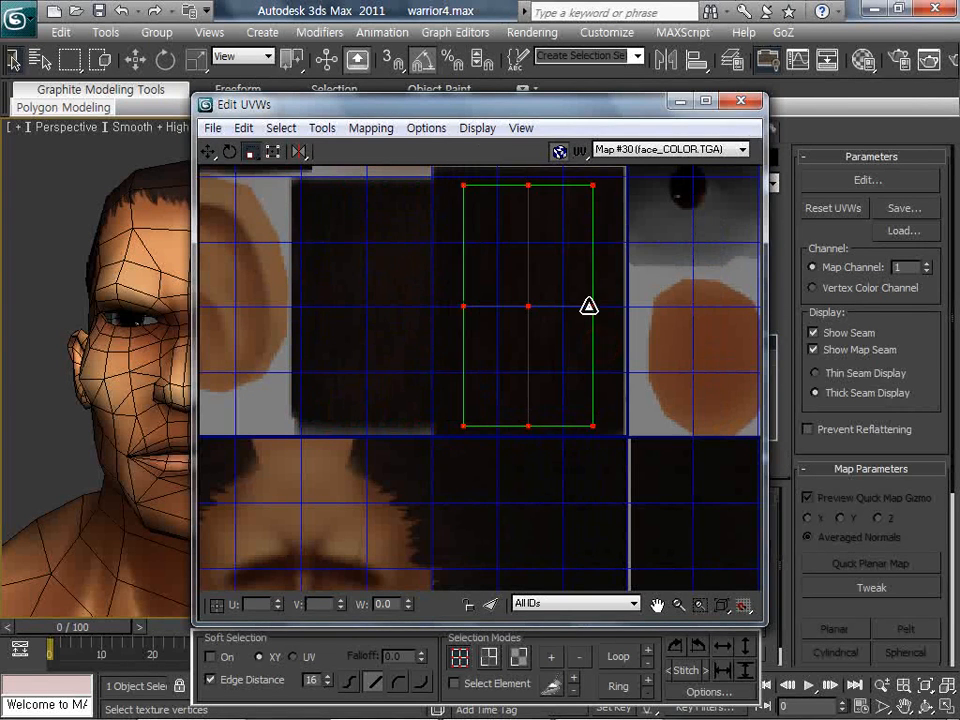
{"action": "mouse_move", "coordinate": [589, 306]}
{"action": "left_mouse_down"}
{"action": "mouse_move", "coordinate": [597, 298]}
{"action": "mouse_move", "coordinate": [600, 308]}
{"action": "left_mouse_up"}
{"action": "right_click", "coordinate": [598, 298]}
{"action": "left_click", "coordinate": [601, 325]}
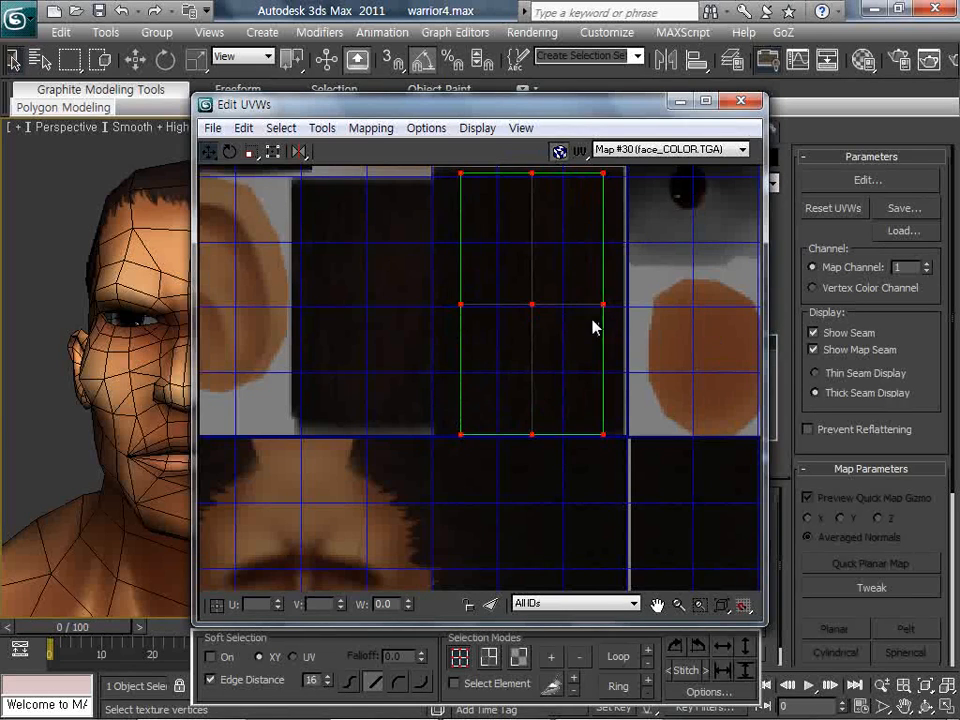
Close the UV editor, leave the copied plane's modifier settings and compare the two textured hair planes.
{"action": "scroll", "coordinate": [593, 326], "scroll_direction": "down", "scroll_amount": 3}
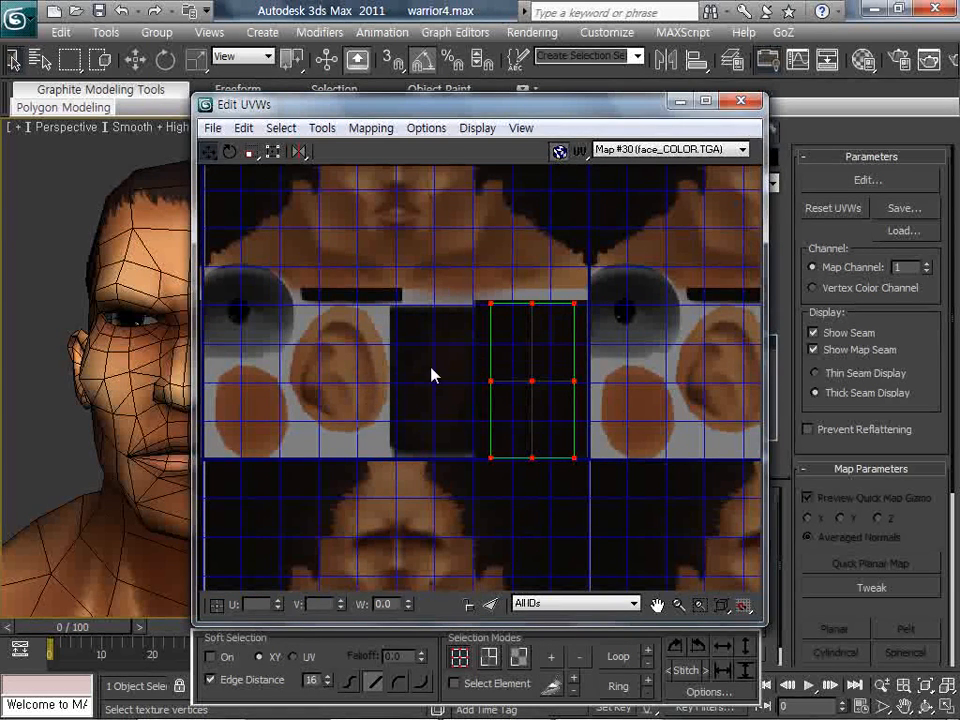
{"action": "left_click", "coordinate": [742, 102]}
{"action": "scroll", "coordinate": [425, 495], "scroll_direction": "up", "scroll_amount": 8}
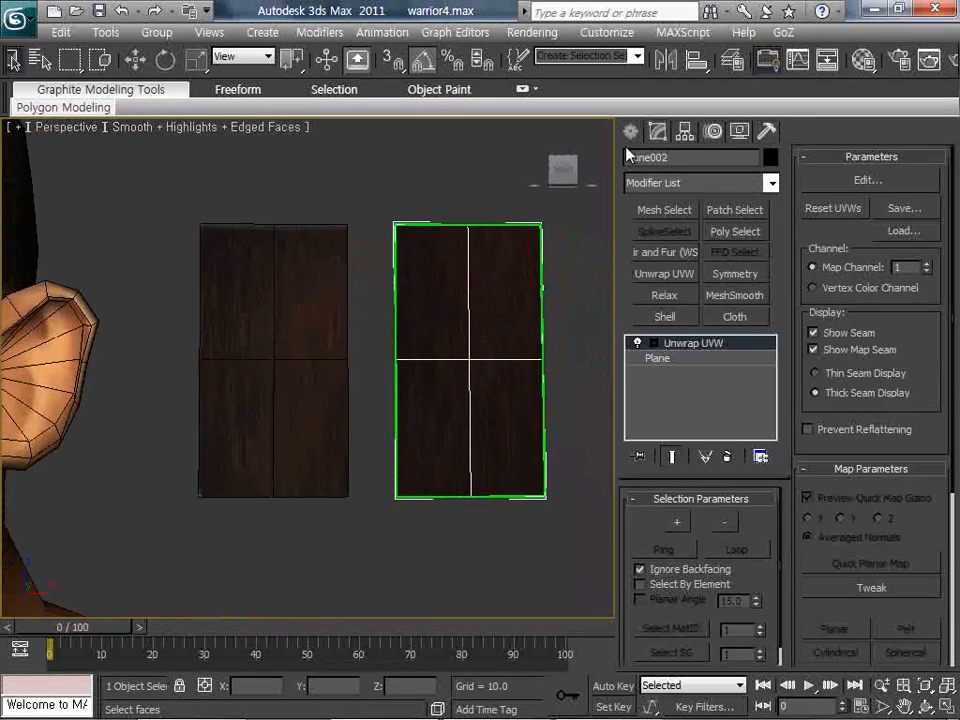
{"action": "left_click", "coordinate": [630, 131]}
{"action": "scroll", "coordinate": [550, 370], "scroll_direction": "up", "scroll_amount": 3}
{"action": "scroll", "coordinate": [536, 373], "scroll_direction": "down", "scroll_amount": 3}
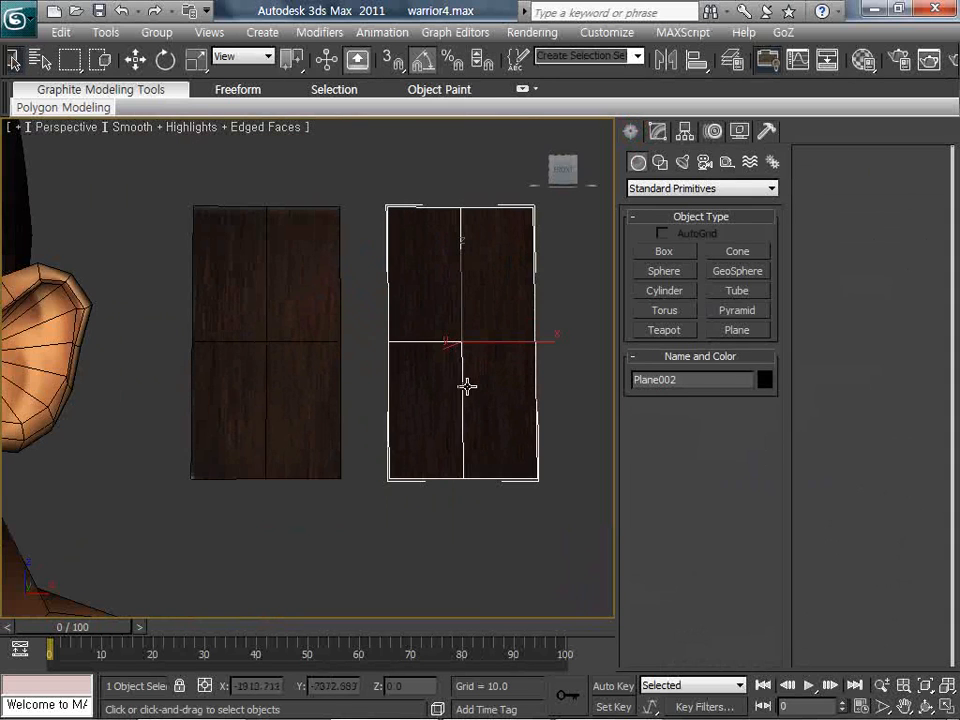
{"action": "scroll", "coordinate": [420, 399], "scroll_direction": "down", "scroll_amount": 4}
{"action": "scroll", "coordinate": [426, 402], "scroll_direction": "up", "scroll_amount": 6}
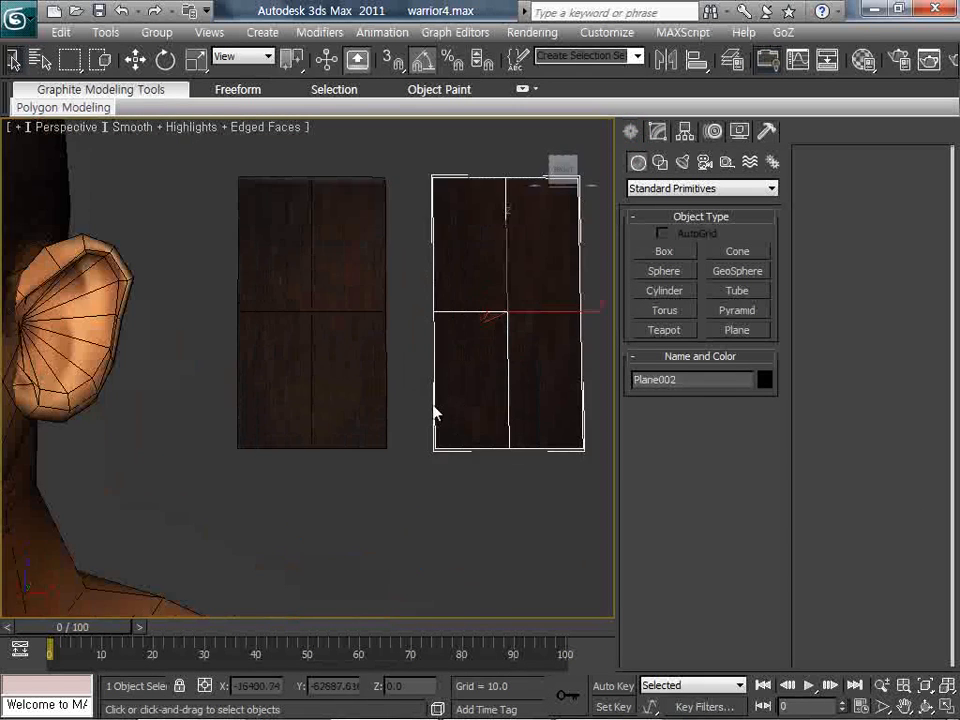
{"action": "middle_click_drag", "start_coordinate": [432, 404], "coordinate": [423, 433]}
{"action": "scroll", "coordinate": [375, 470], "scroll_direction": "down", "scroll_amount": 3}
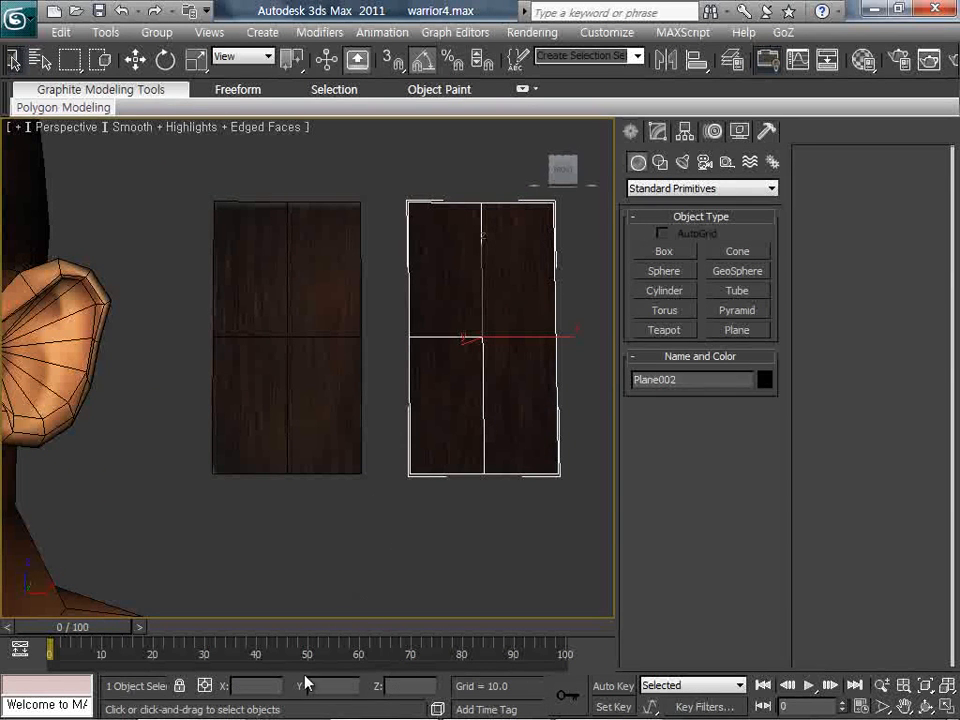
Switch to Photoshop and view the Alpha 1 channel of face_COLOR.TGA on its own.
{"action": "mouse_move", "coordinate": [213, 712]}
{"action": "key", "text": "super"}
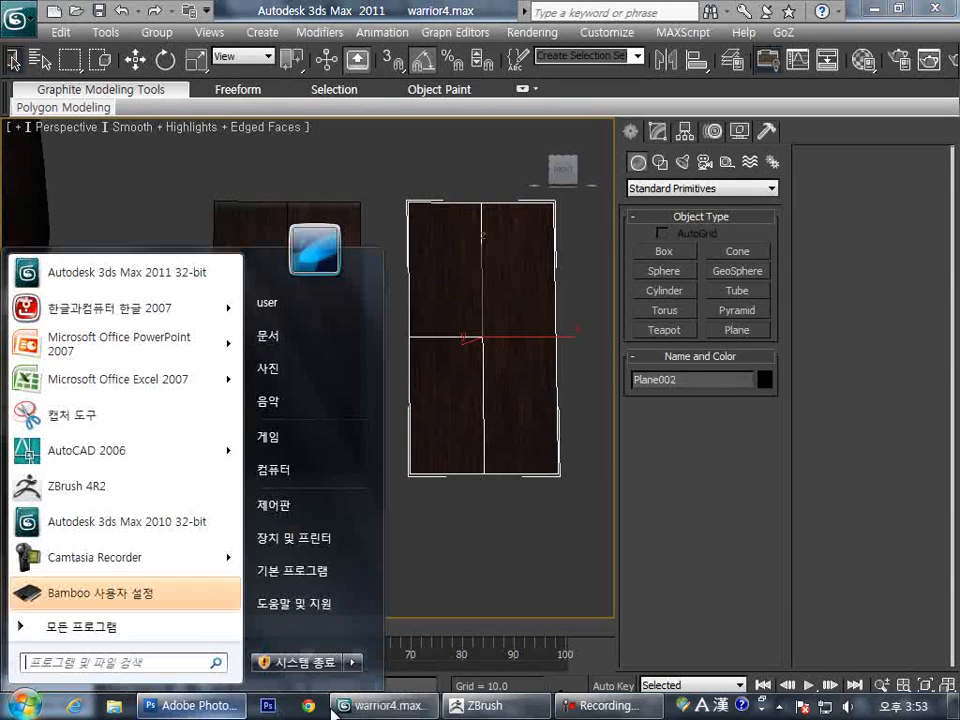
{"action": "left_click", "coordinate": [212, 712]}
{"action": "left_click", "coordinate": [826, 482]}
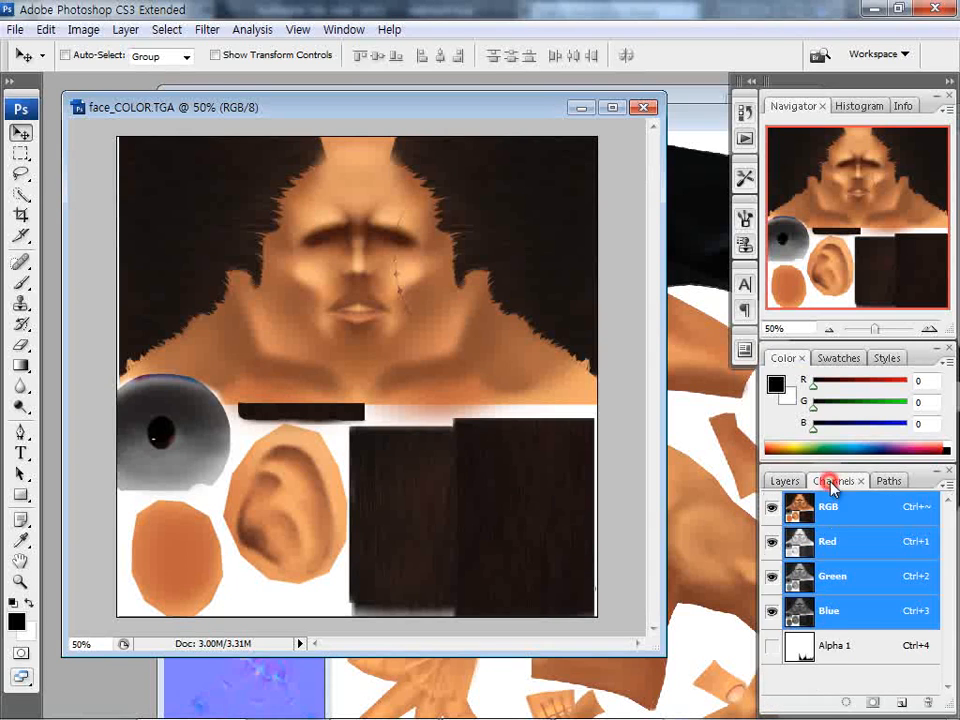
{"action": "left_click", "coordinate": [820, 648]}
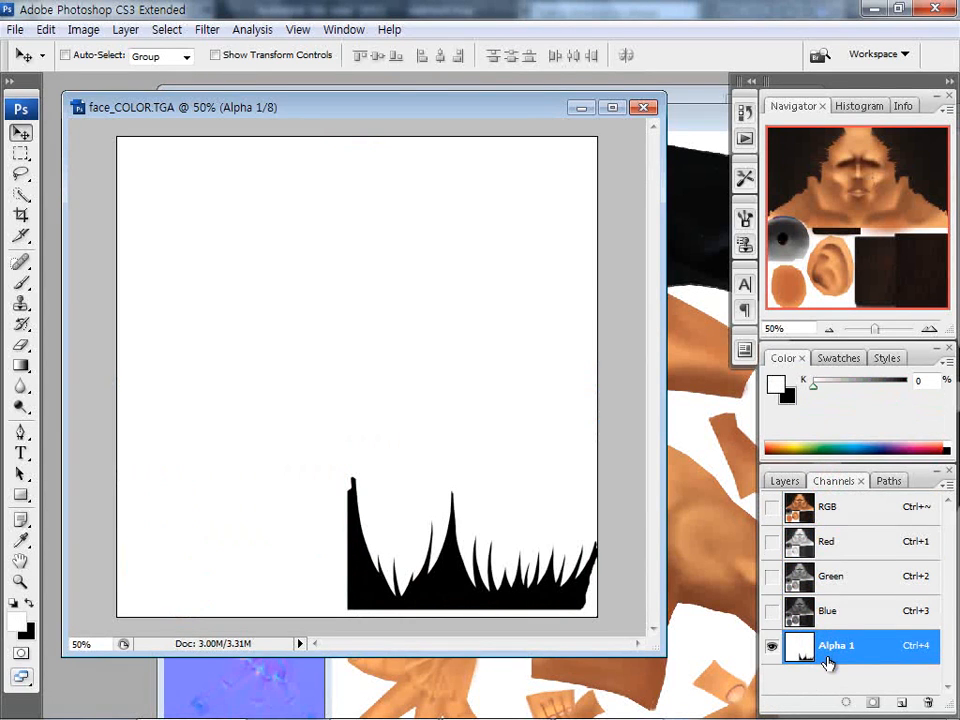
Convert the locked Background of face_COLOR.TGA into a regular layer named Layer 0 with Normal mode and 100% opacity.
{"action": "left_click", "coordinate": [786, 482]}
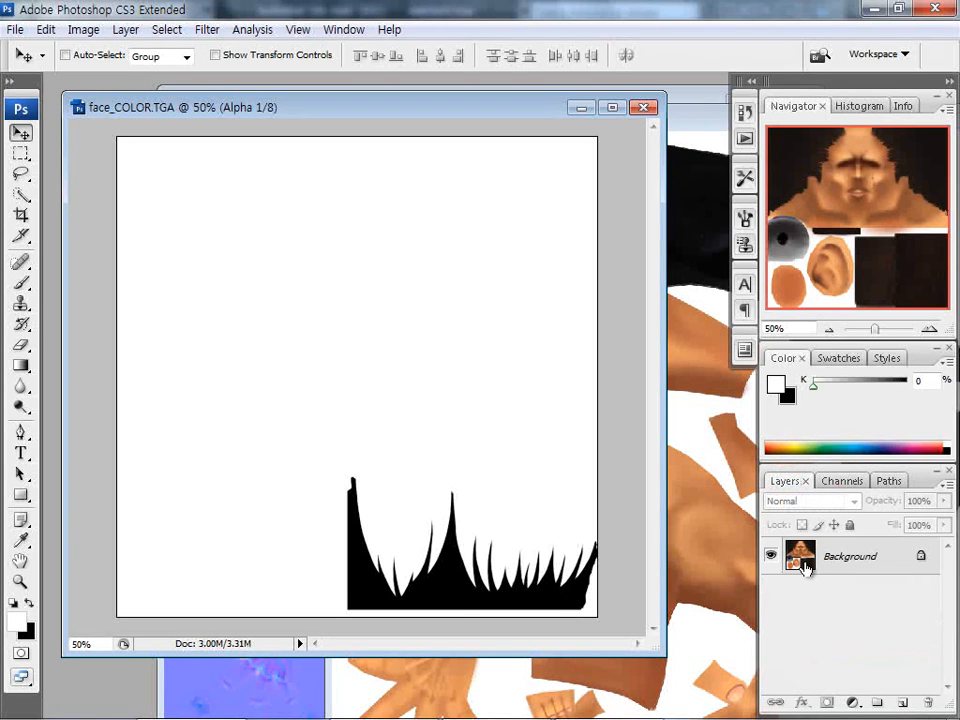
{"action": "double_click", "coordinate": [810, 558]}
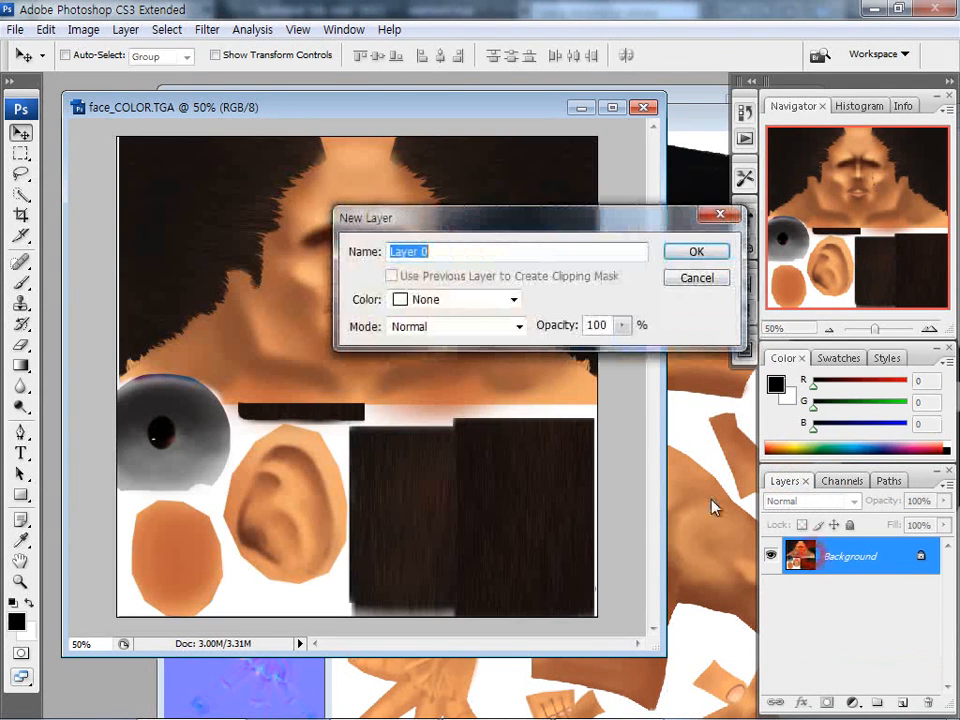
{"action": "left_click", "coordinate": [700, 253]}
View Alpha 1 again and add a new black alpha channel to face_COLOR.TGA.
{"action": "left_click", "coordinate": [832, 482]}
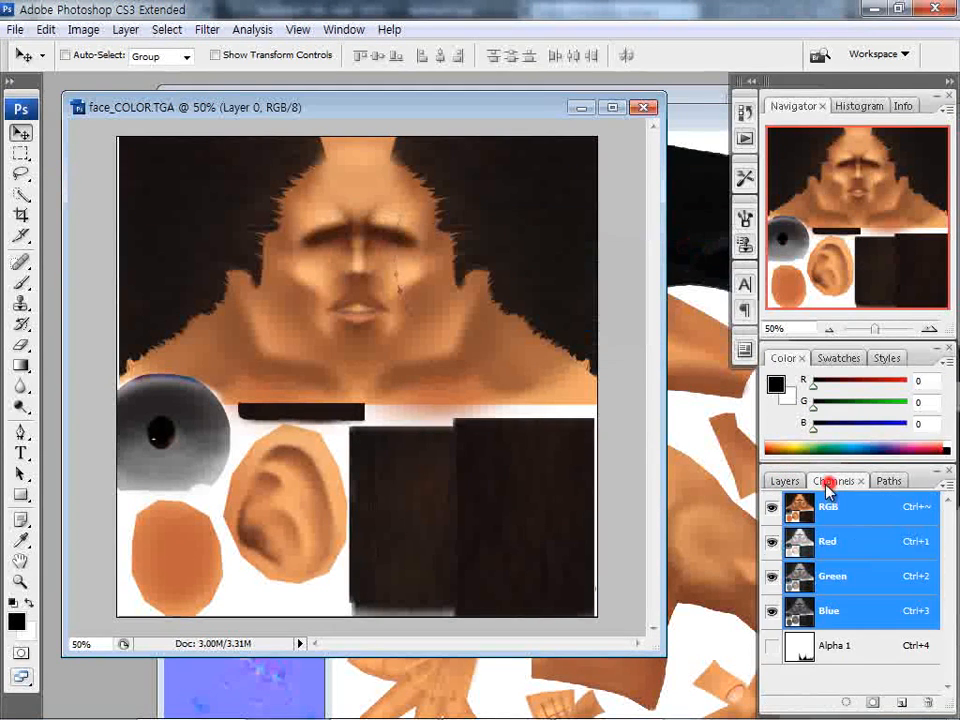
{"action": "left_click", "coordinate": [840, 645]}
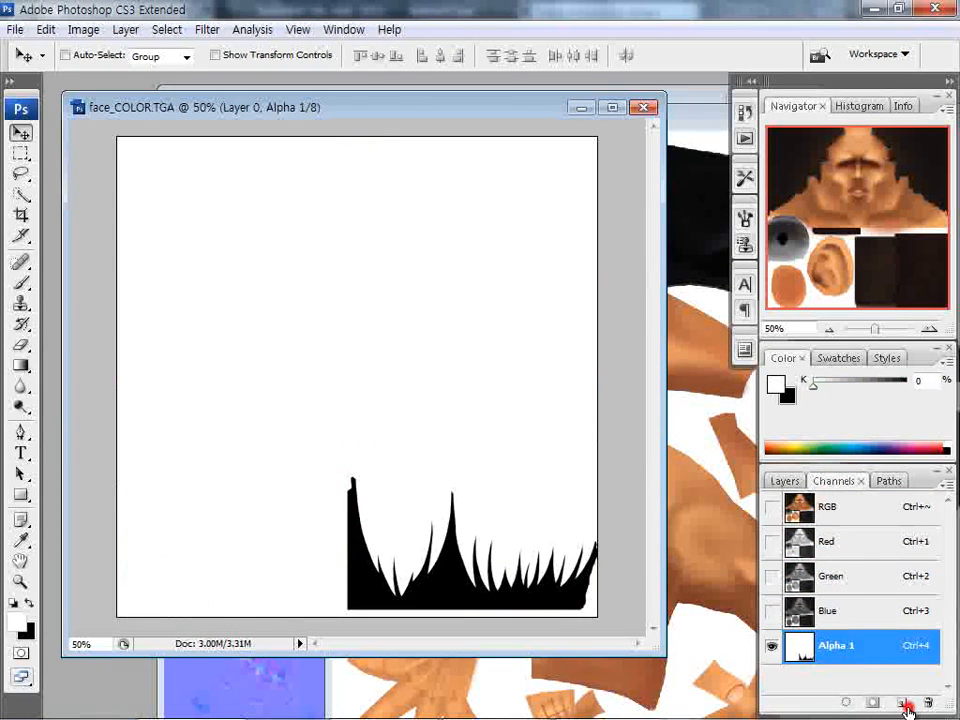
{"action": "left_click", "coordinate": [902, 704]}
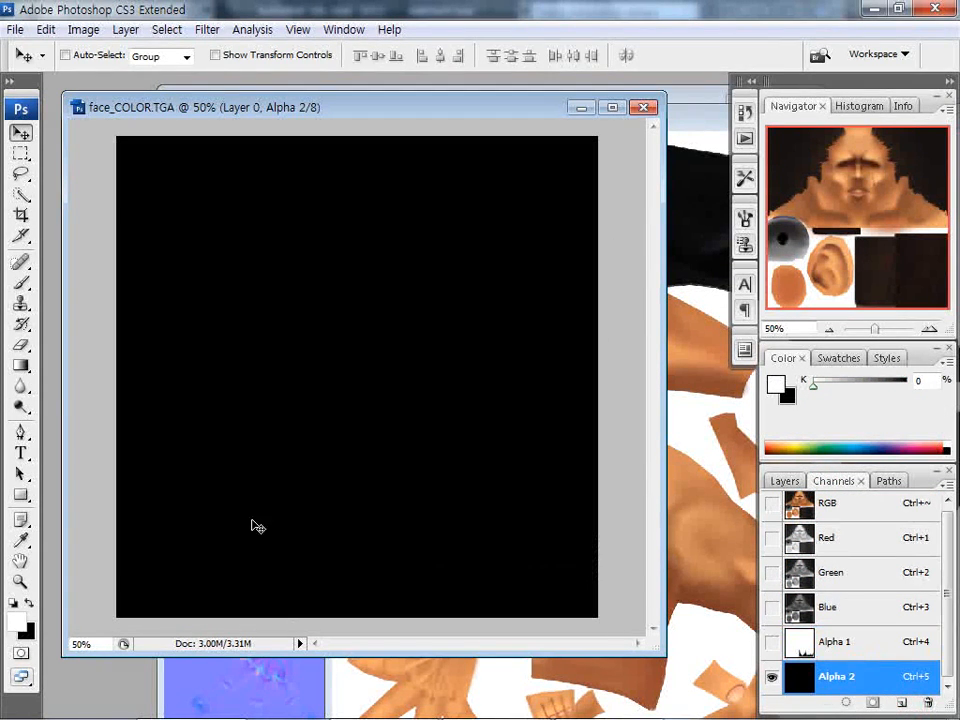
Try a freehand Lasso selection with spiky hair tips in the new channel's lower-right area, and clear it.
{"action": "left_click", "coordinate": [20, 173]}
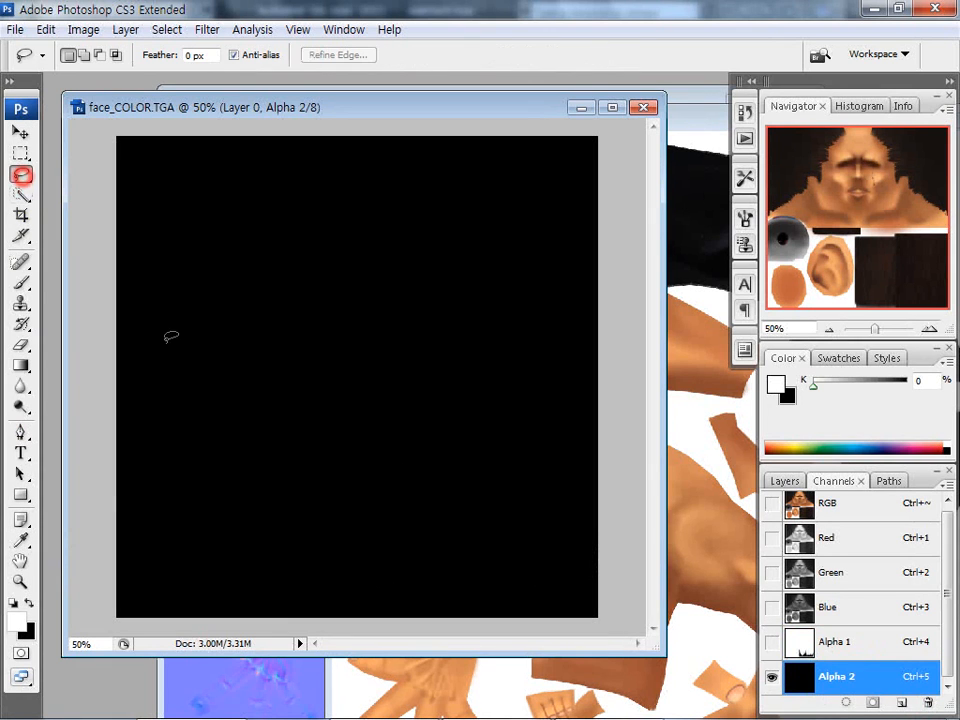
{"action": "mouse_move", "coordinate": [431, 617]}
{"action": "left_mouse_down"}
{"action": "mouse_move", "coordinate": [405, 508]}
{"action": "mouse_move", "coordinate": [436, 528]}
{"action": "left_mouse_up"}
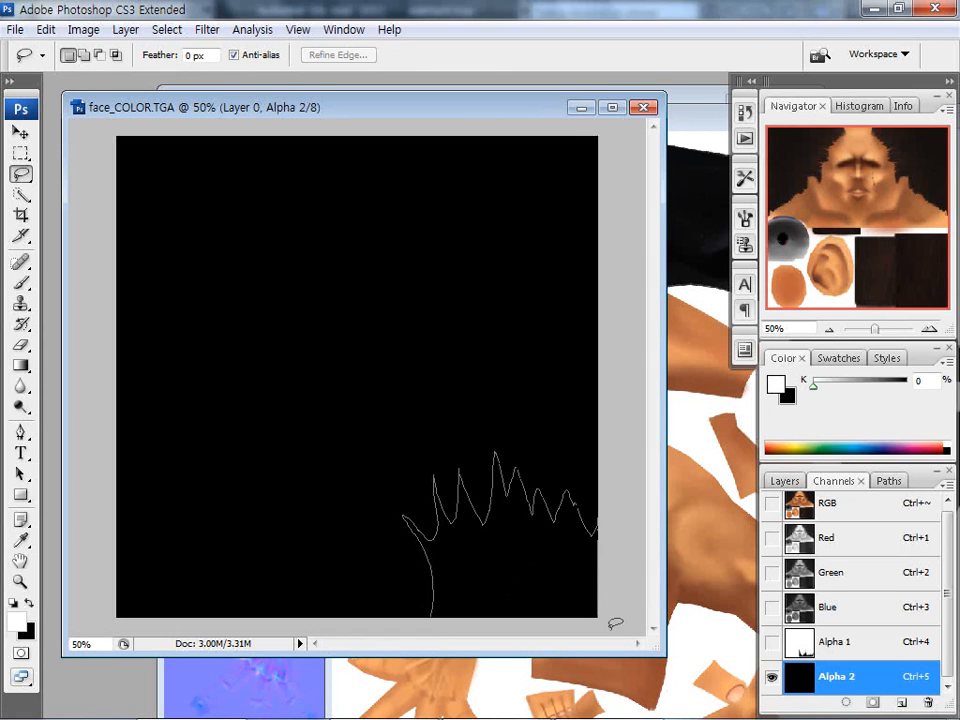
{"action": "left_click_drag", "start_coordinate": [431, 636], "coordinate": [433, 636]}
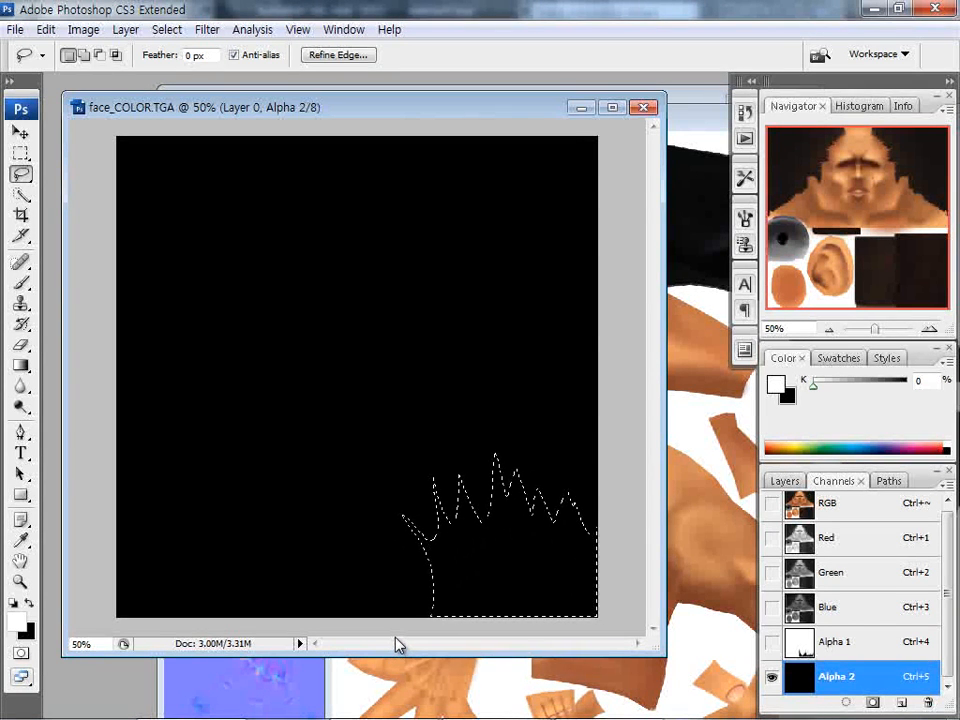
{"action": "left_click", "coordinate": [360, 595]}
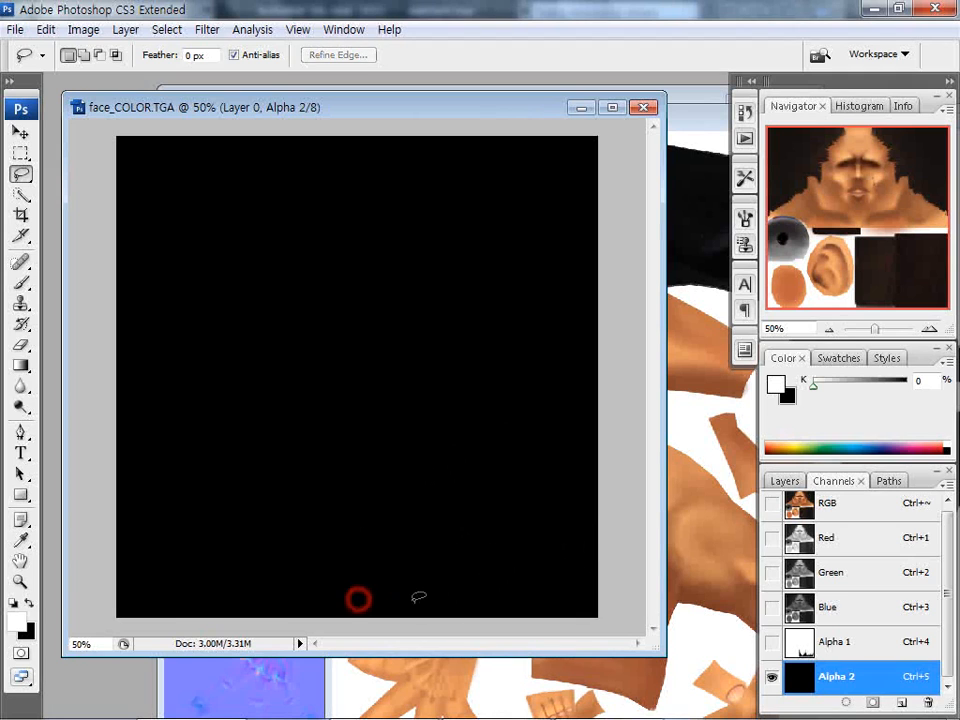
Lasso a low jagged strip along the new channel's lower-right edge, invert the selection and fill it with white.
{"action": "mouse_move", "coordinate": [406, 598]}
{"action": "left_mouse_down"}
{"action": "mouse_move", "coordinate": [544, 598]}
{"action": "mouse_move", "coordinate": [429, 615]}
{"action": "left_mouse_up"}
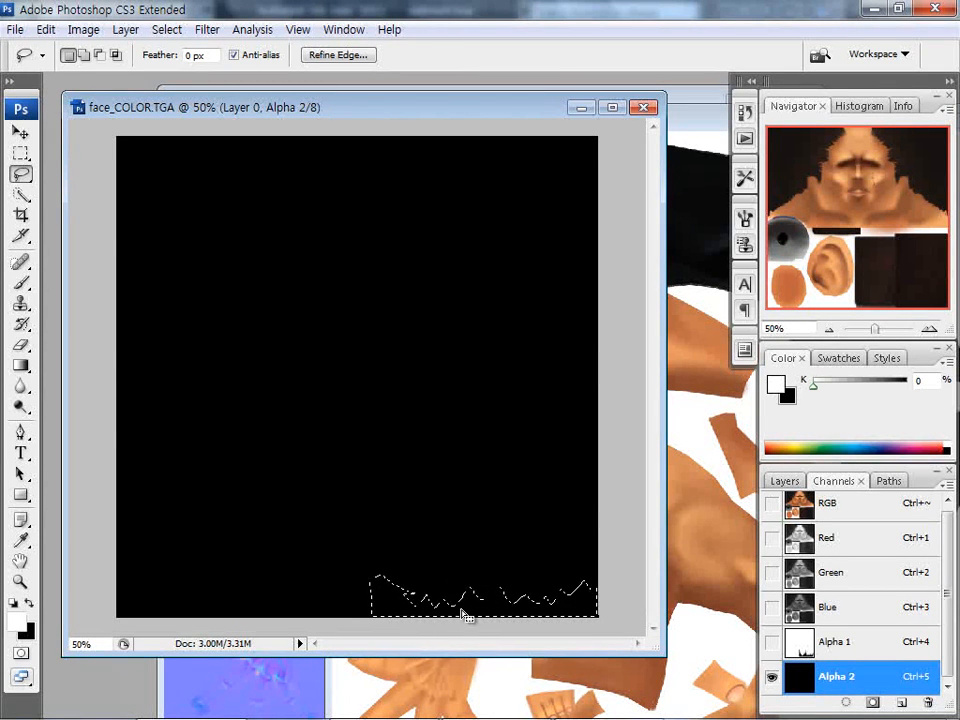
{"action": "left_click", "coordinate": [166, 29]}
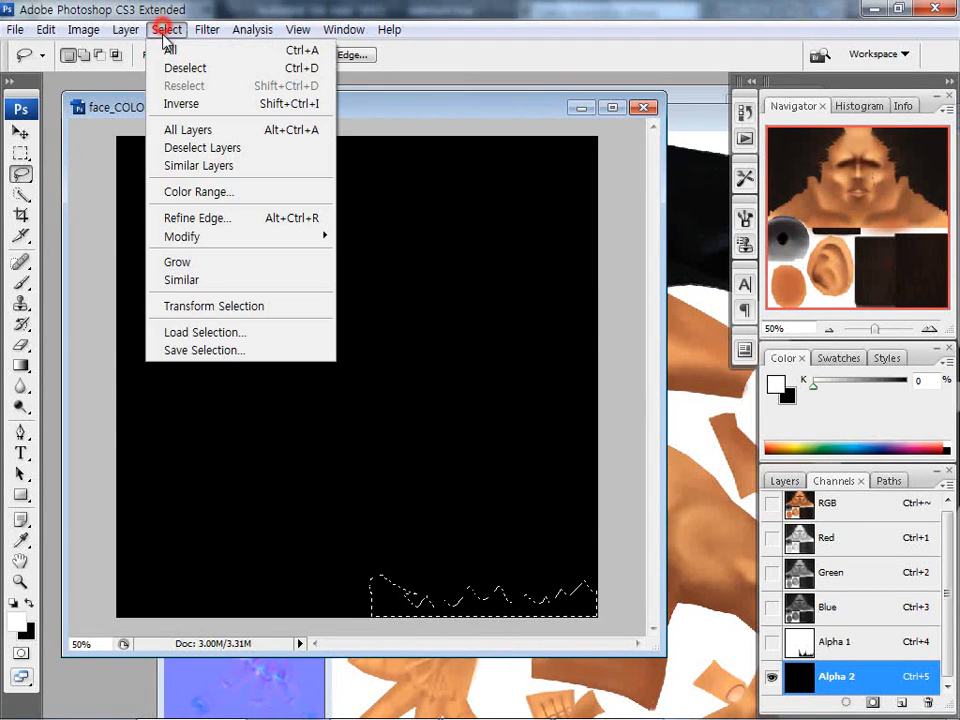
{"action": "left_click", "coordinate": [190, 100]}
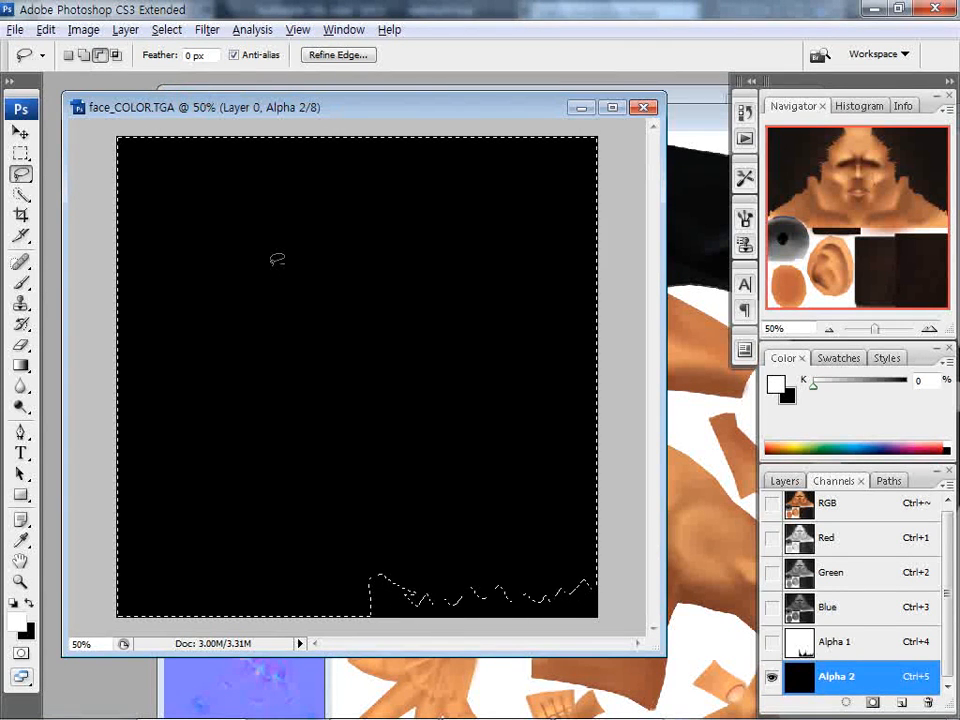
{"action": "key", "text": "alt+BackSpace"}
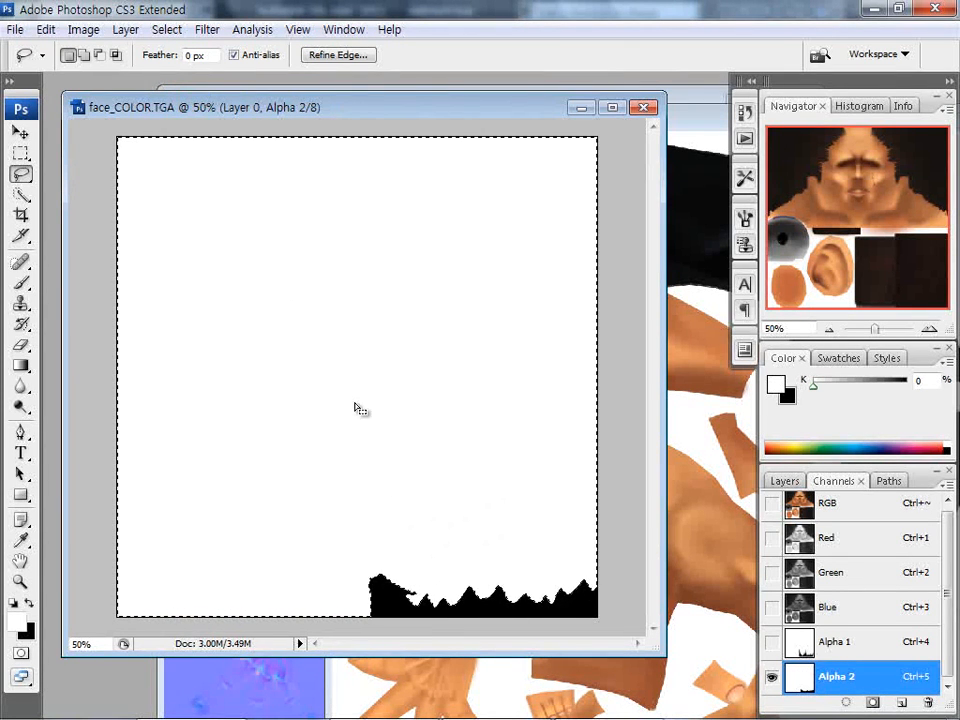
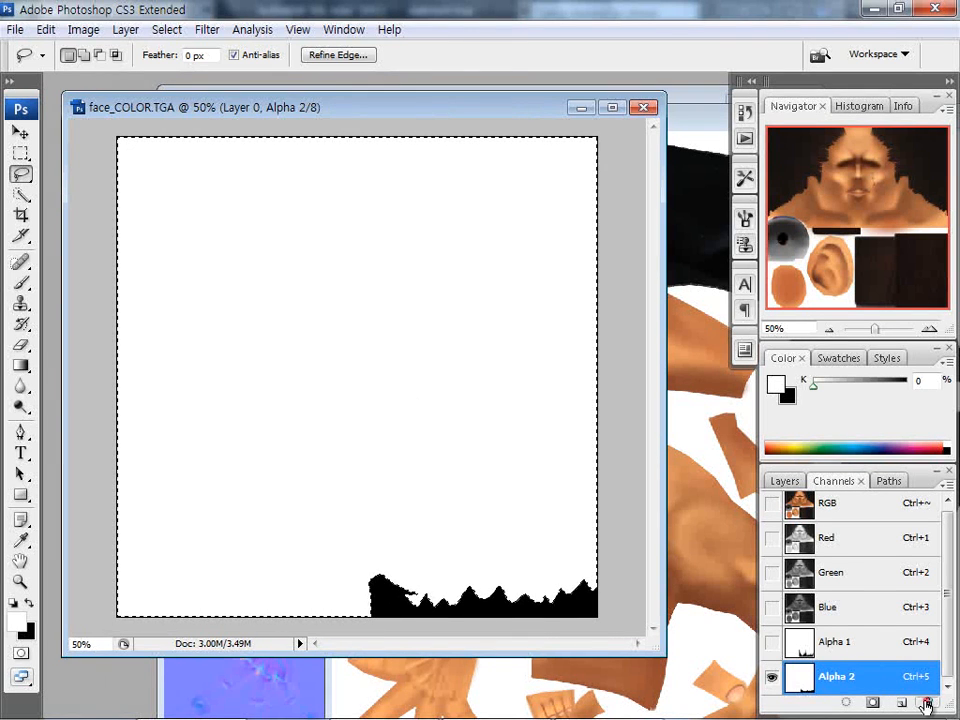
Delete the Alpha 2 channel and overlay the Alpha 1 mask on the color image with nothing selected.
{"action": "left_click", "coordinate": [928, 702]}
{"action": "left_click", "coordinate": [445, 289]}
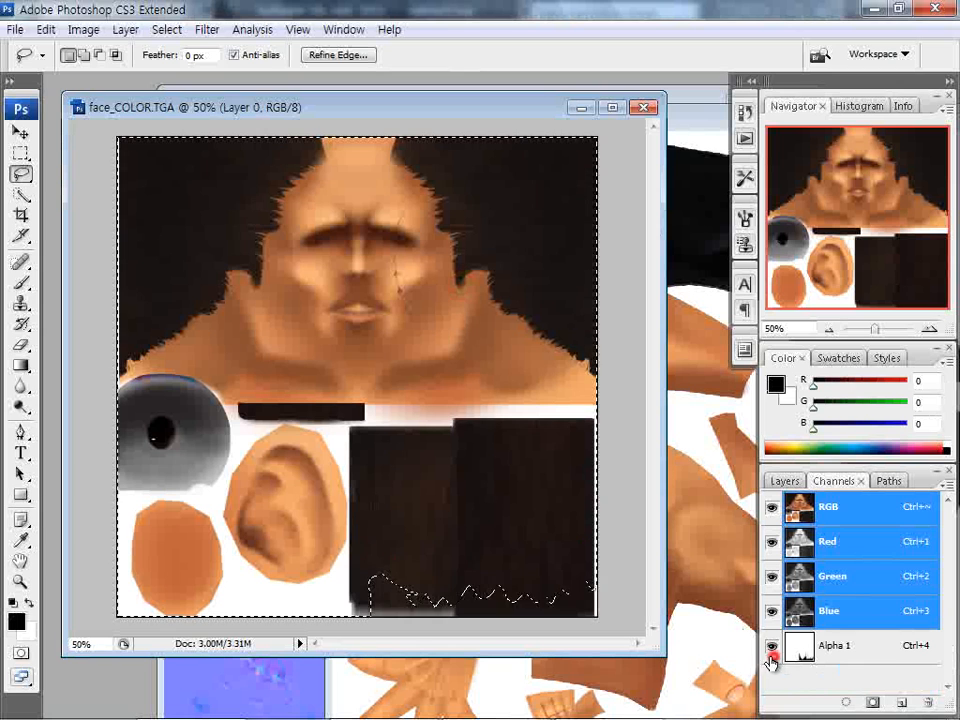
{"action": "left_click", "coordinate": [771, 647]}
{"action": "key", "text": "ctrl+d"}
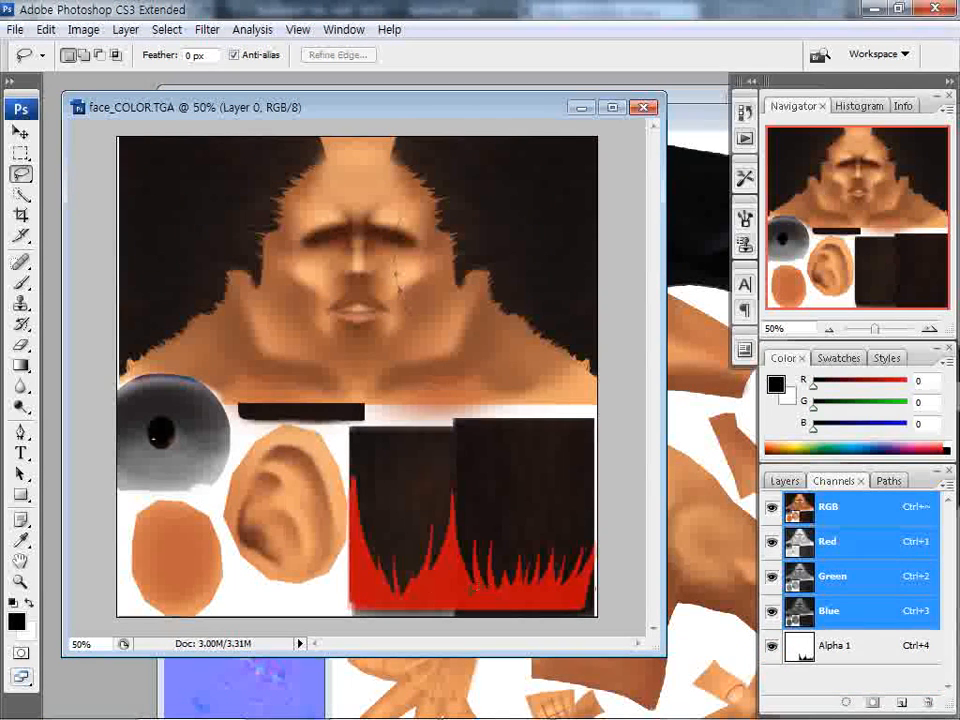
Review the channel options of Alpha 1, accept them as they are and return to the layer list.
{"action": "left_click", "coordinate": [812, 648]}
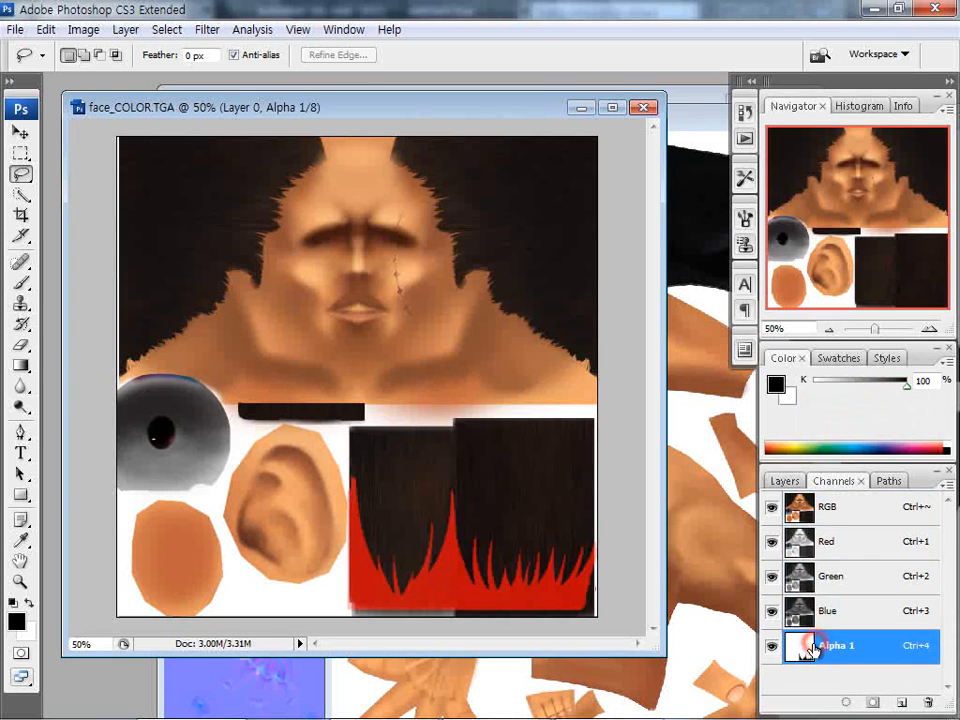
{"action": "double_click", "coordinate": [805, 648]}
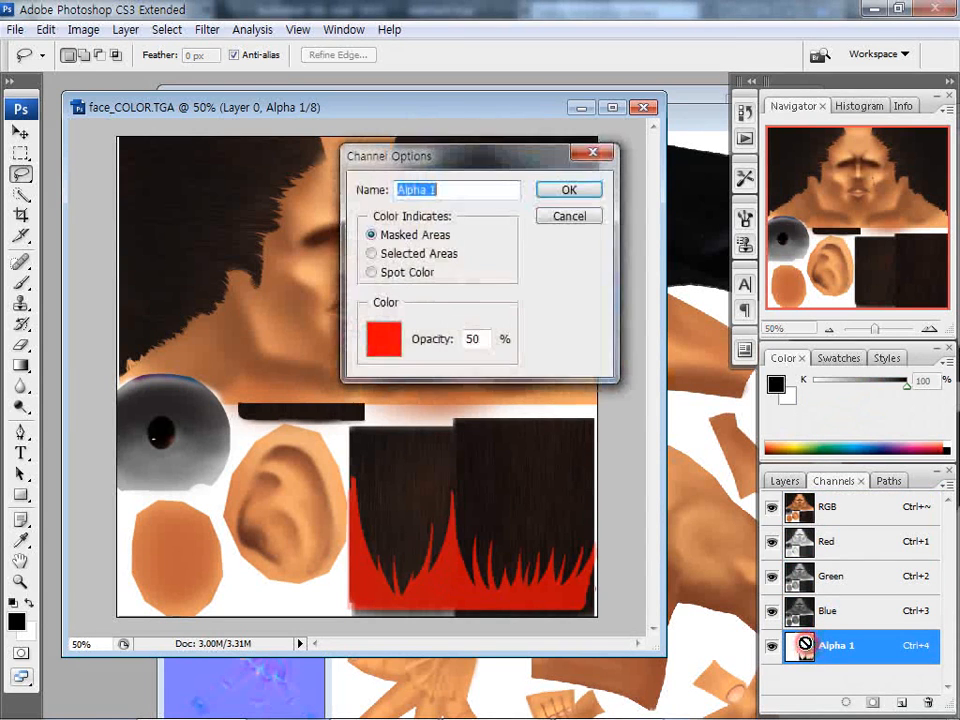
{"action": "left_click", "coordinate": [580, 192]}
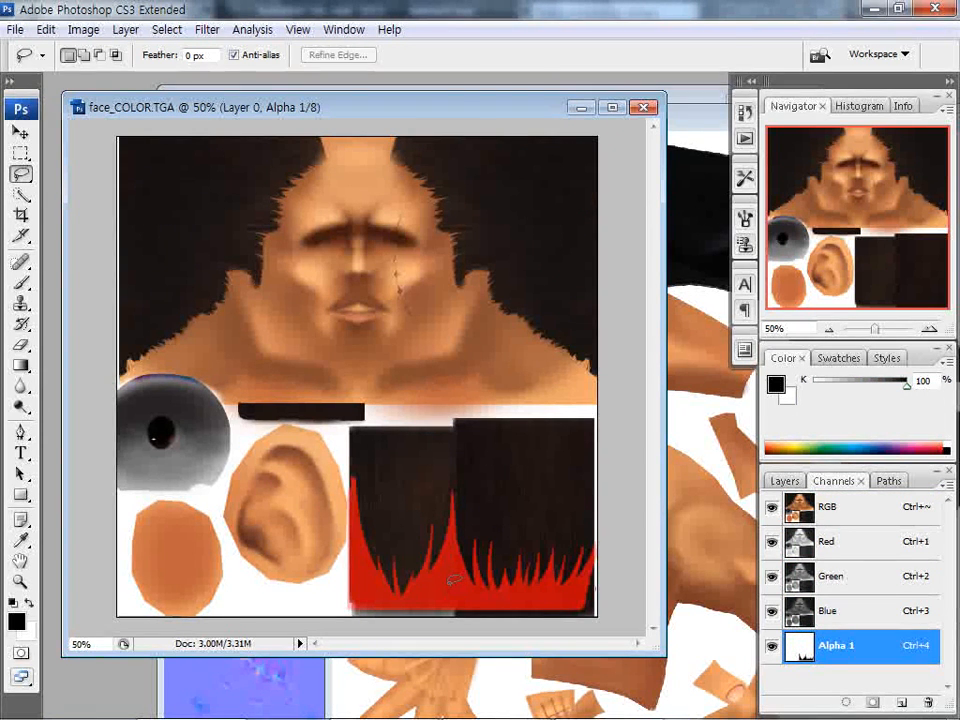
{"action": "left_click", "coordinate": [785, 481]}
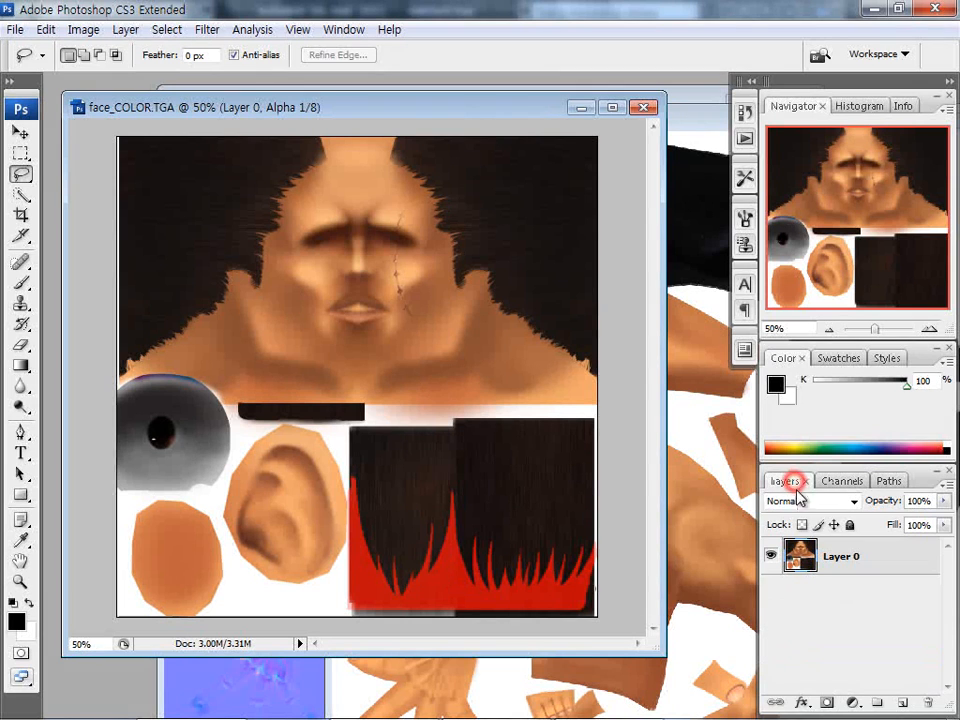
Switch to 3ds Max and open the face material's diffuse map, face_COLOR.TGA, for editing in the Material Editor.
{"action": "mouse_move", "coordinate": [268, 712]}
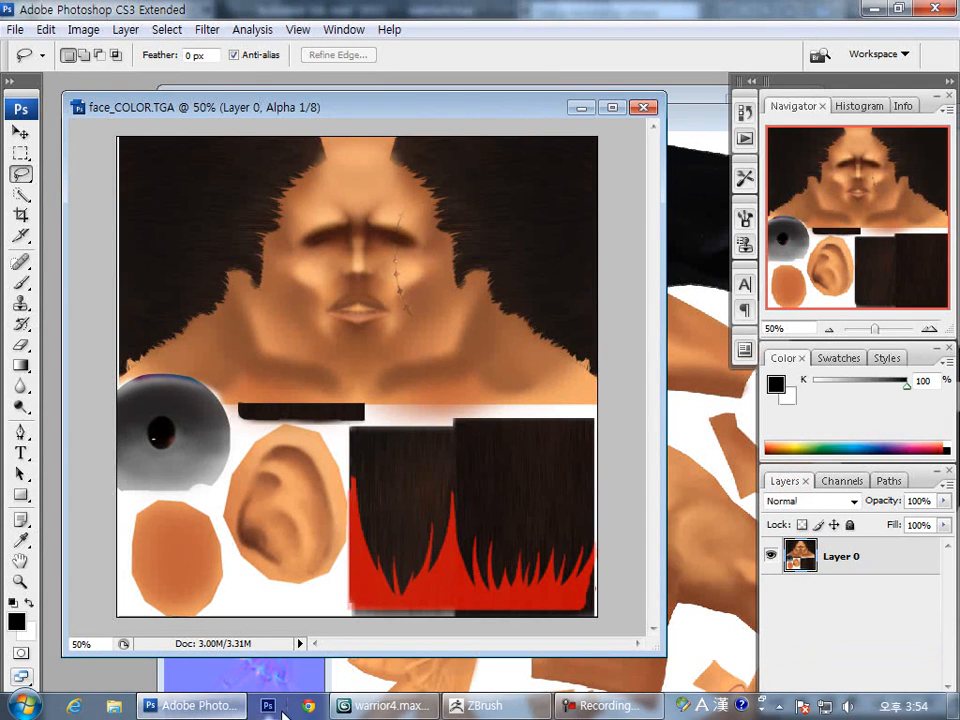
{"action": "mouse_move", "coordinate": [369, 714]}
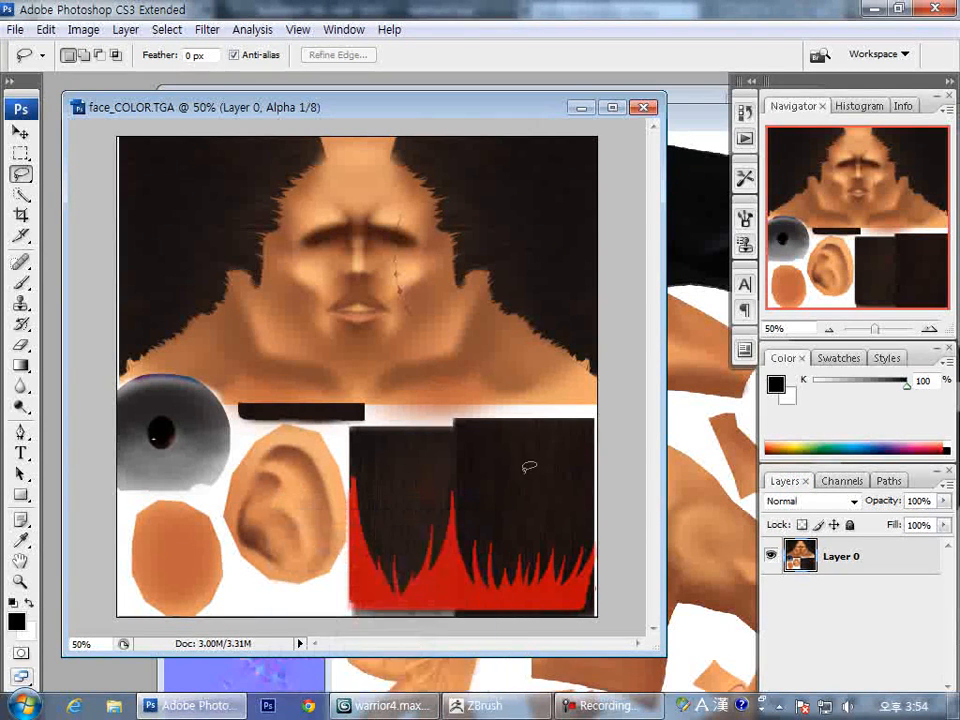
{"action": "left_click", "coordinate": [409, 712]}
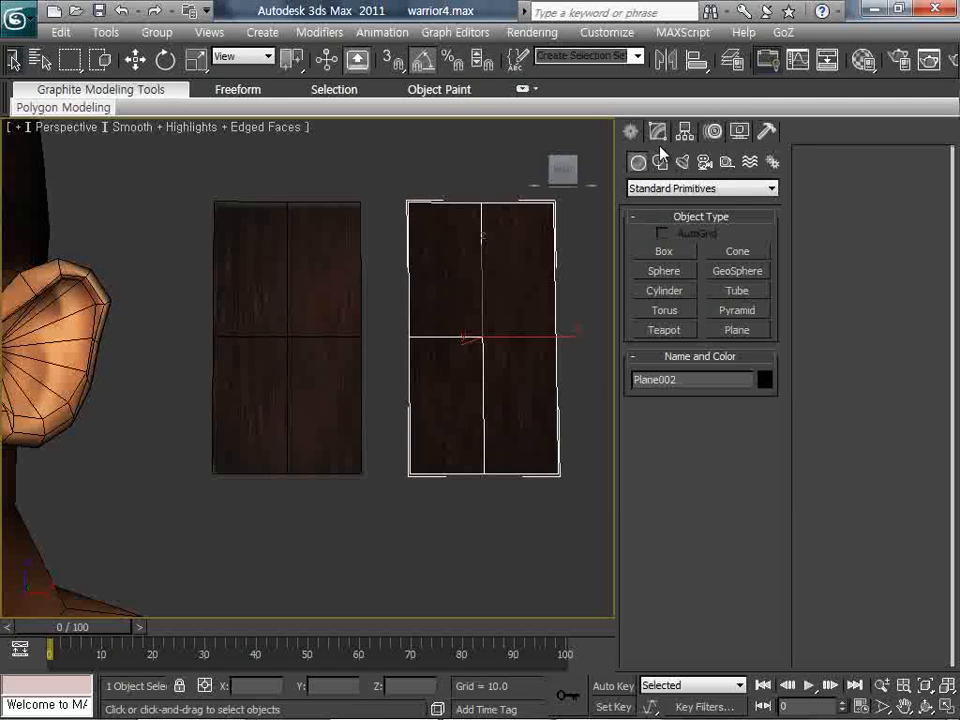
{"action": "left_click", "coordinate": [864, 59]}
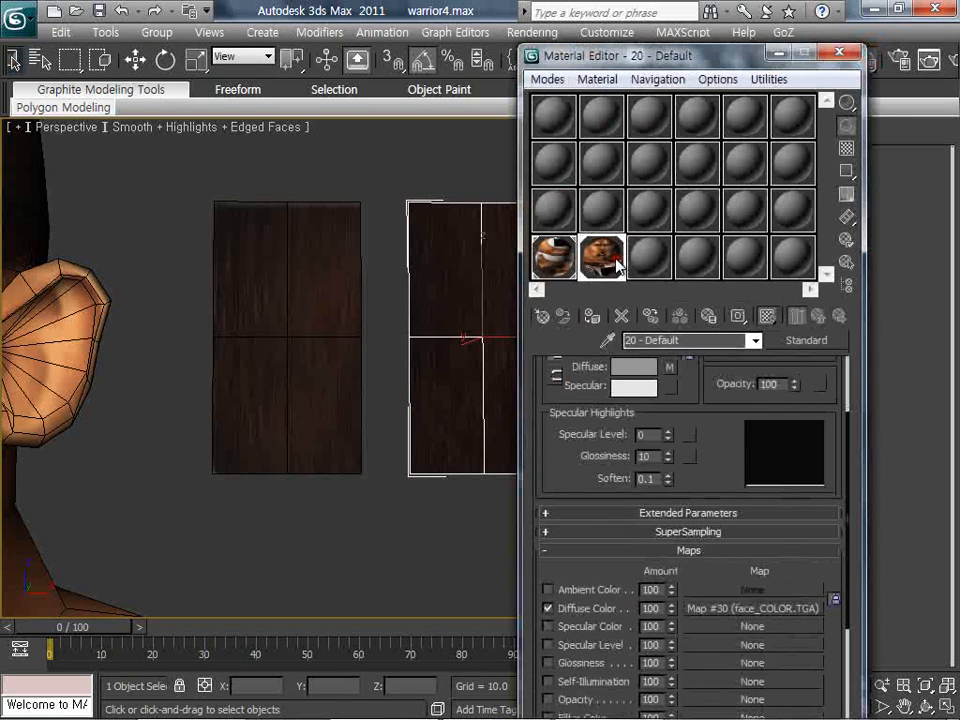
{"action": "left_click_drag", "start_coordinate": [730, 62], "coordinate": [774, 26]}
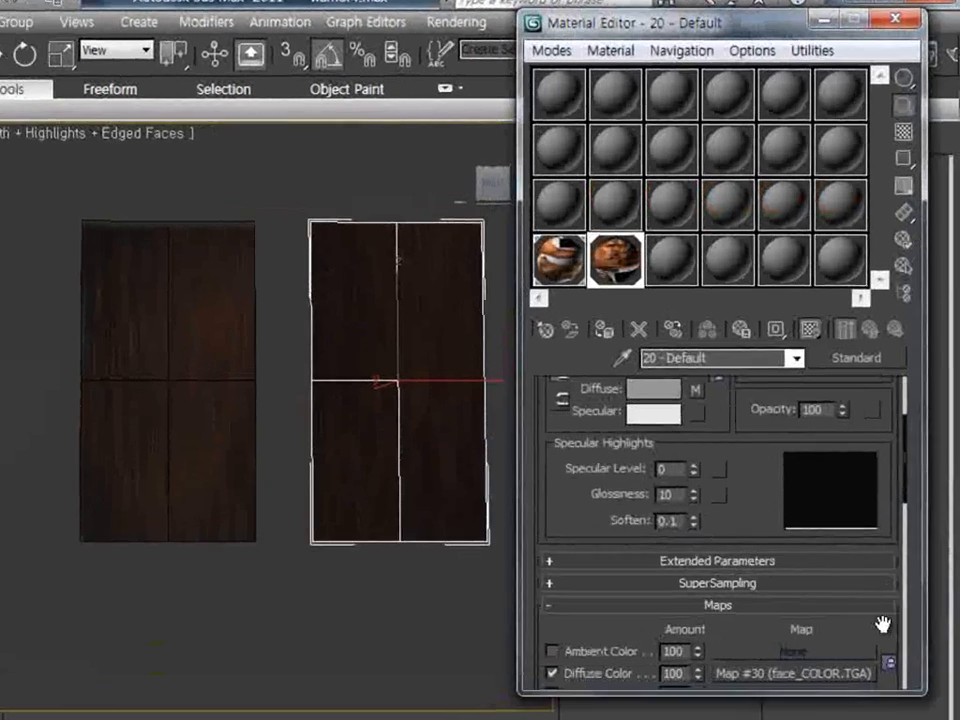
{"action": "left_click_drag", "start_coordinate": [895, 566], "coordinate": [898, 359]}
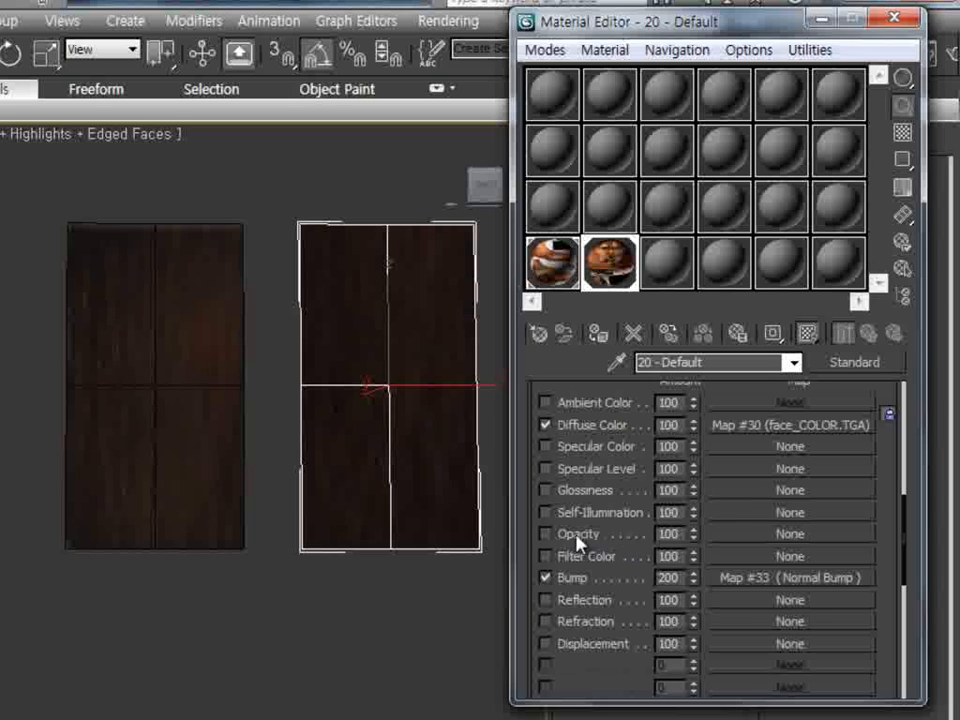
{"action": "left_click", "coordinate": [757, 428]}
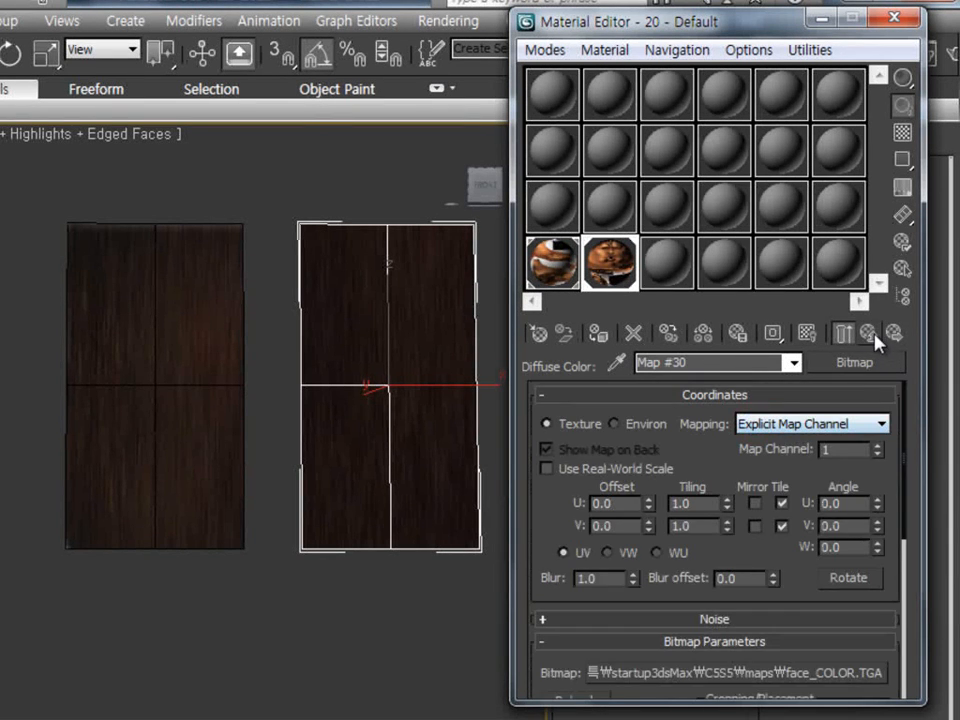
Copy the face material's diffuse map, face_COLOR.TGA, into its Opacity slot.
{"action": "left_click", "coordinate": [872, 336]}
{"action": "left_click_drag", "start_coordinate": [788, 425], "coordinate": [786, 536]}
{"action": "left_click", "coordinate": [676, 428]}
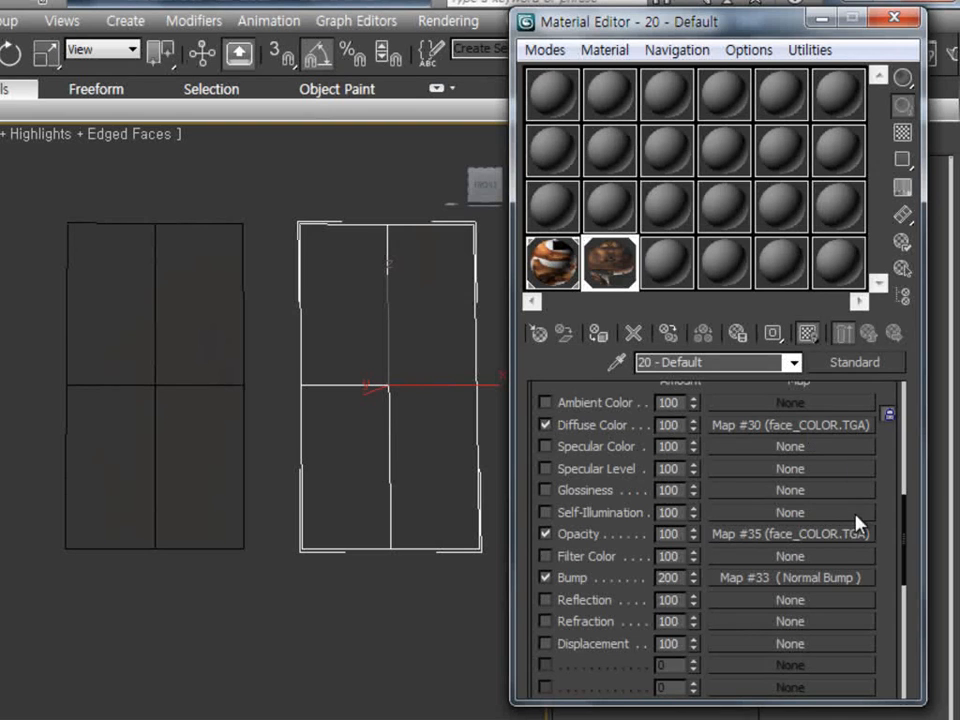
Set the opacity map's mono channel output to Alpha and close the Material Editor.
{"action": "left_click", "coordinate": [840, 540]}
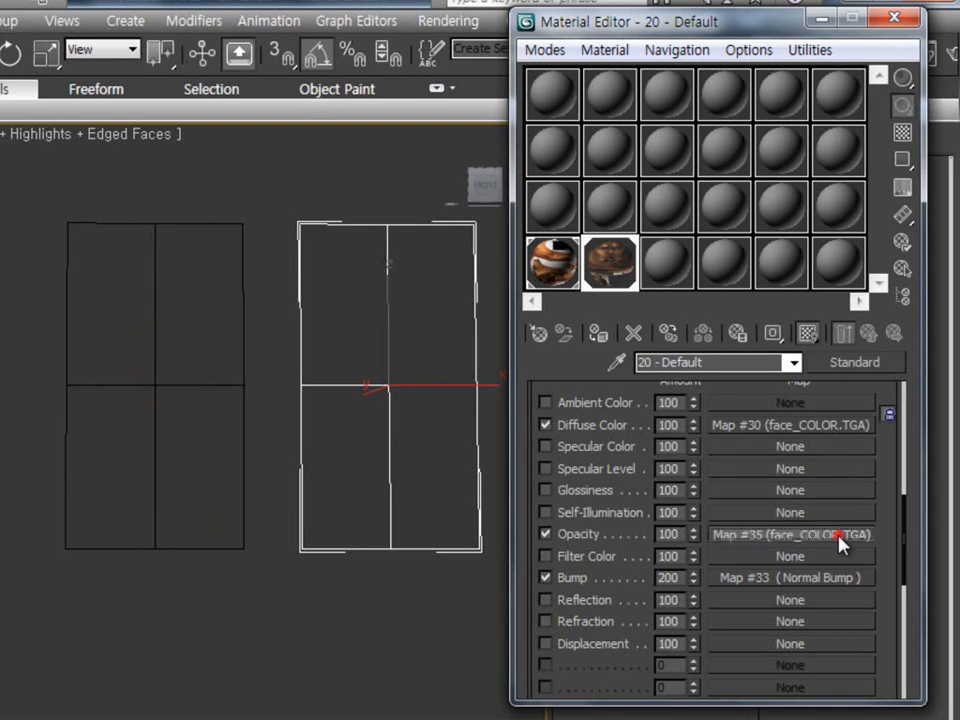
{"action": "left_click_drag", "start_coordinate": [782, 557], "coordinate": [765, 222]}
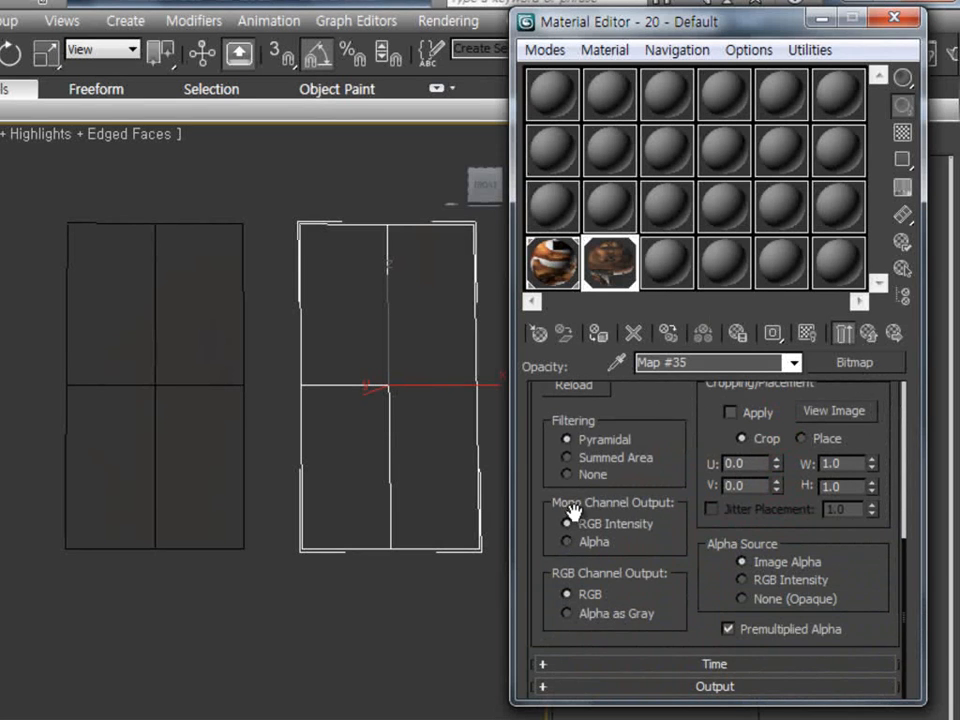
{"action": "left_click", "coordinate": [567, 541]}
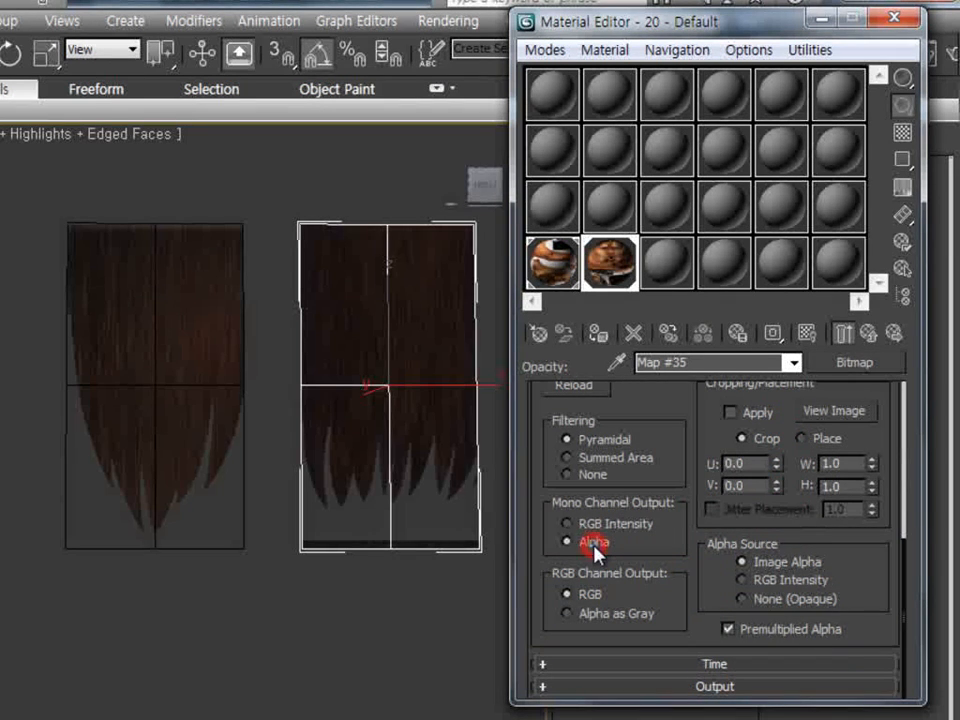
{"action": "middle_click_drag", "start_coordinate": [289, 471], "coordinate": [409, 471]}
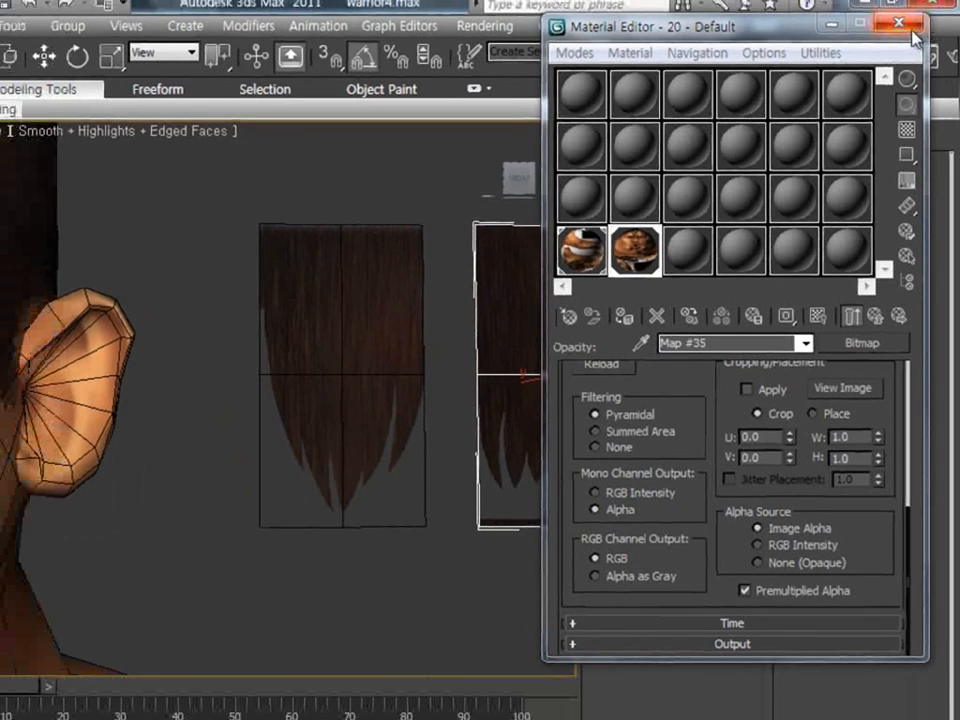
{"action": "left_click", "coordinate": [895, 18]}
{"action": "middle_click_drag", "start_coordinate": [515, 296], "coordinate": [309, 294]}
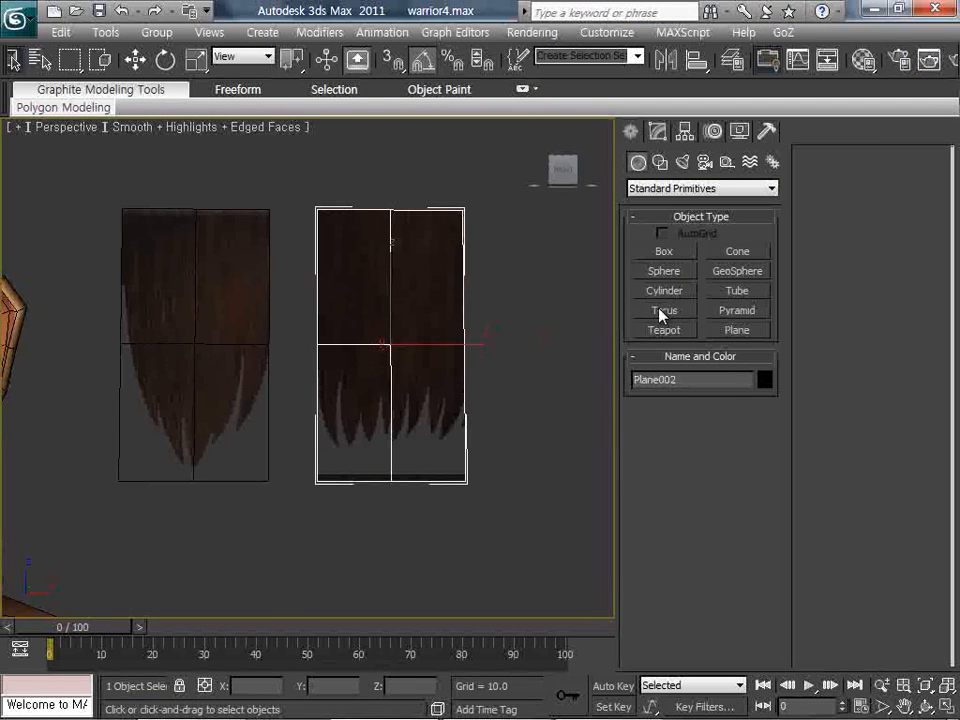
Create a sphere with a radius of about 23 beside the head in the Top view.
{"action": "left_click", "coordinate": [664, 272]}
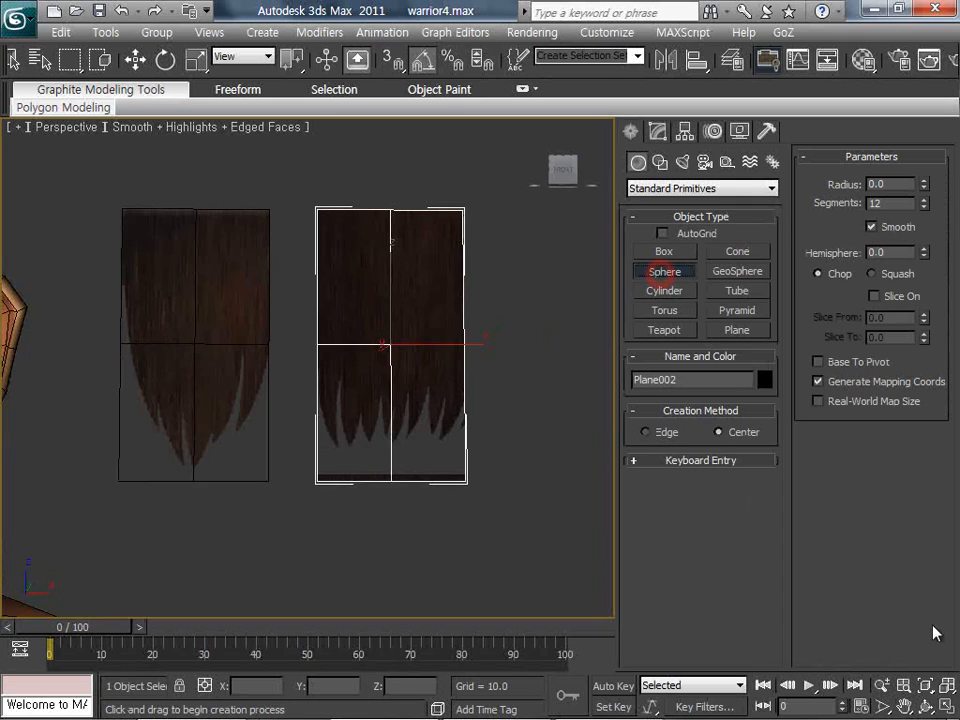
{"action": "left_click", "coordinate": [942, 707]}
{"action": "scroll", "coordinate": [214, 272], "scroll_direction": "down", "scroll_amount": 4}
{"action": "middle_click_drag", "start_coordinate": [214, 272], "coordinate": [112, 302]}
{"action": "scroll", "coordinate": [180, 261], "scroll_direction": "down", "scroll_amount": 2}
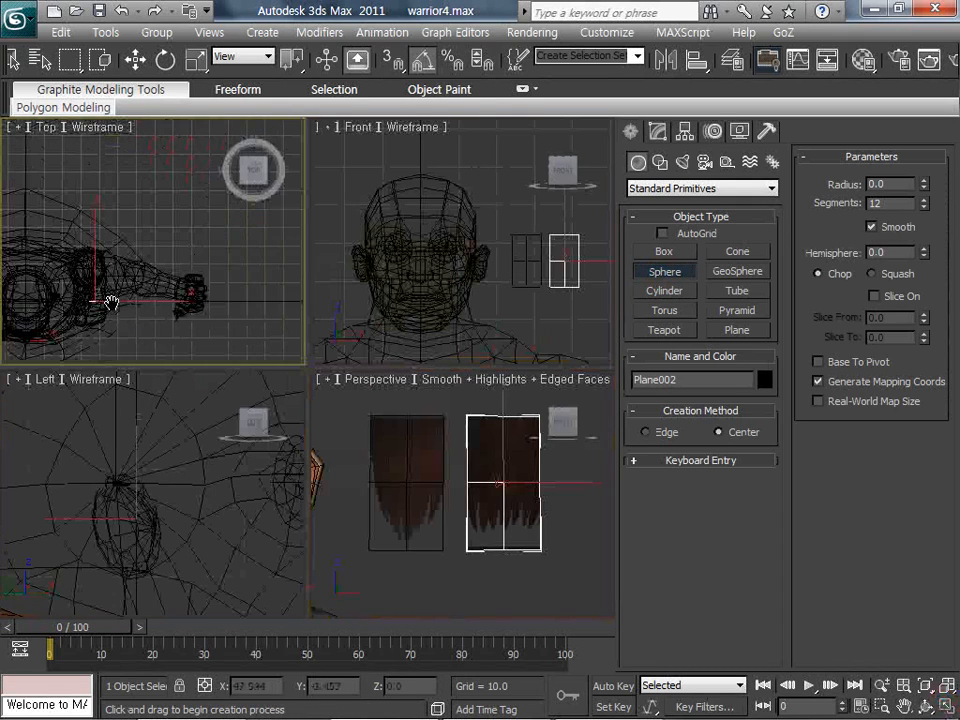
{"action": "left_click_drag", "start_coordinate": [108, 255], "coordinate": [108, 295]}
Move the sphere up behind the two hair planes to check their cut-out transparency, and delete it.
{"action": "scroll", "coordinate": [456, 259], "scroll_direction": "down", "scroll_amount": 4}
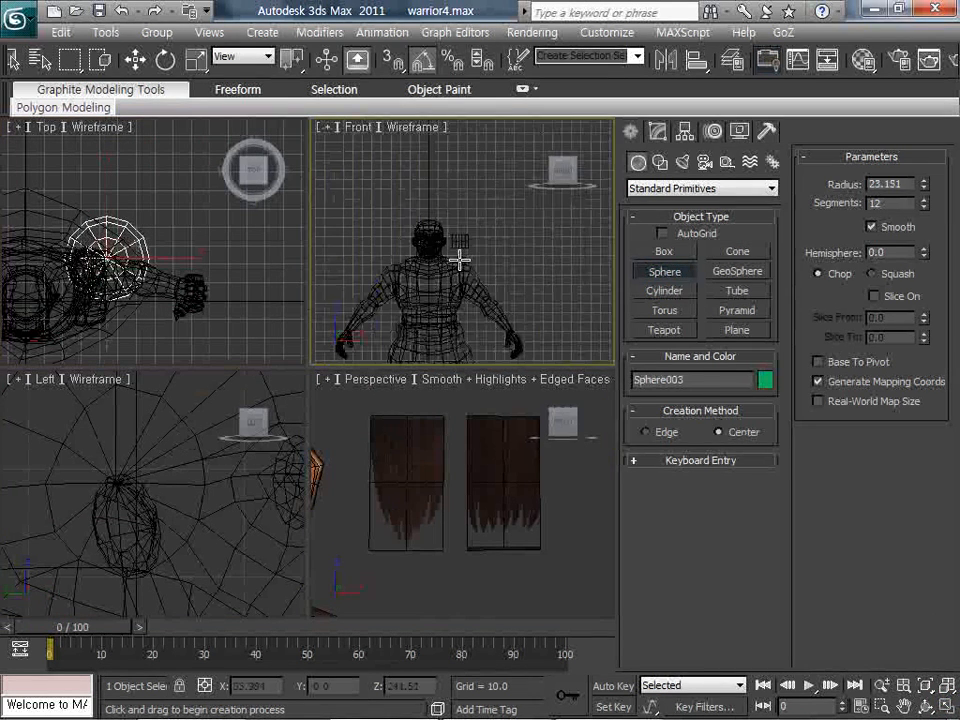
{"action": "right_click", "coordinate": [465, 295]}
{"action": "right_click", "coordinate": [465, 292]}
{"action": "left_click", "coordinate": [476, 306]}
{"action": "scroll", "coordinate": [476, 304], "scroll_direction": "down", "scroll_amount": 3}
{"action": "middle_click_drag", "start_coordinate": [476, 306], "coordinate": [476, 250]}
{"action": "left_click_drag", "start_coordinate": [476, 253], "coordinate": [477, 130]}
{"action": "middle_click", "coordinate": [489, 448]}
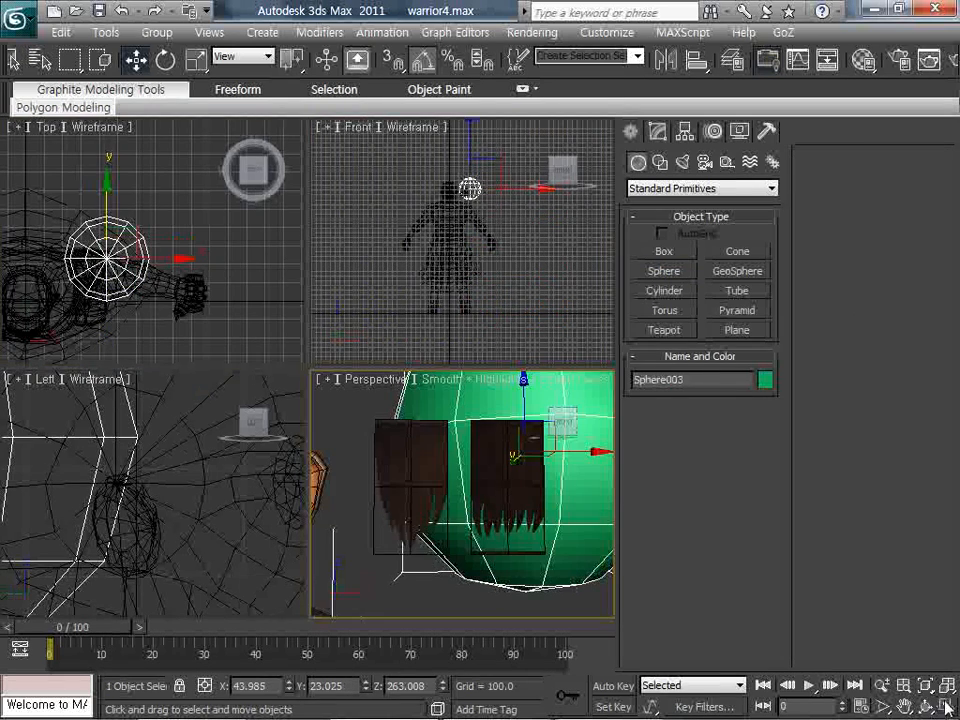
{"action": "key", "text": "alt+w"}
{"action": "middle_click_drag", "start_coordinate": [489, 448], "coordinate": [506, 478]}
{"action": "left_click_drag", "start_coordinate": [517, 302], "coordinate": [400, 302]}
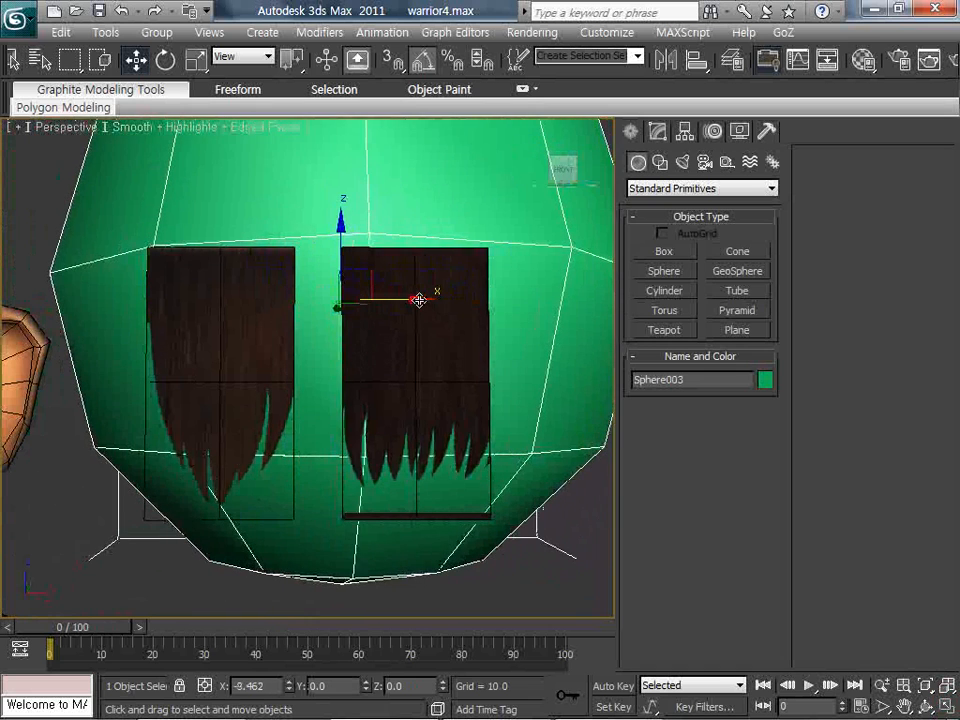
{"action": "key", "text": "Delete"}
Scale all UV vertices of the straight-fringe hair plane slightly smaller within its dark hair patch and close the UV editor.
{"action": "left_click", "coordinate": [463, 388]}
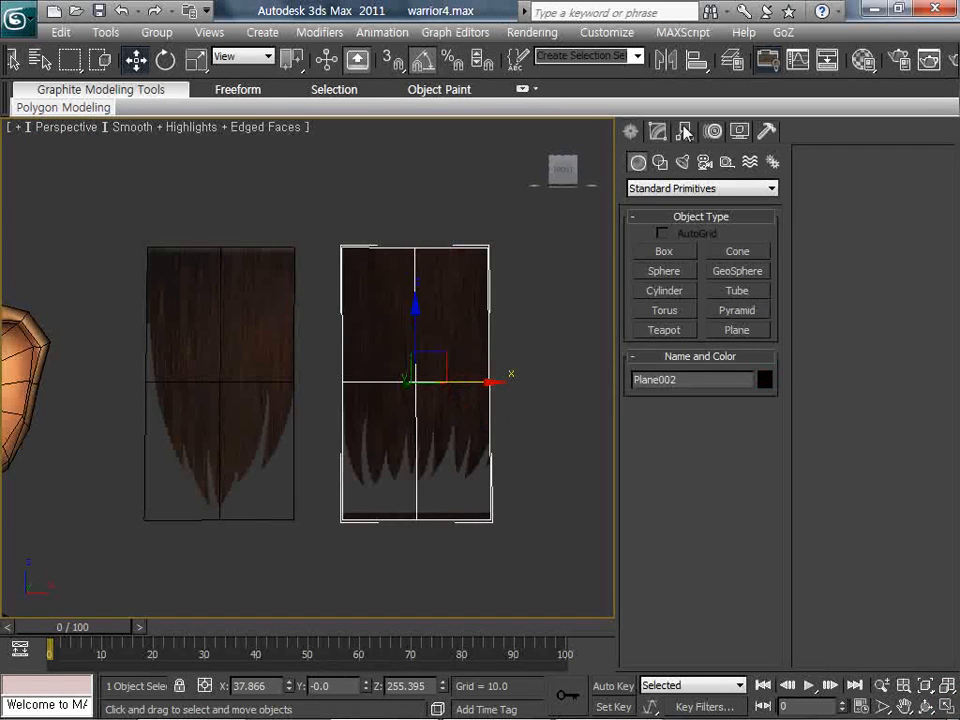
{"action": "left_click", "coordinate": [657, 131]}
{"action": "left_click", "coordinate": [866, 182]}
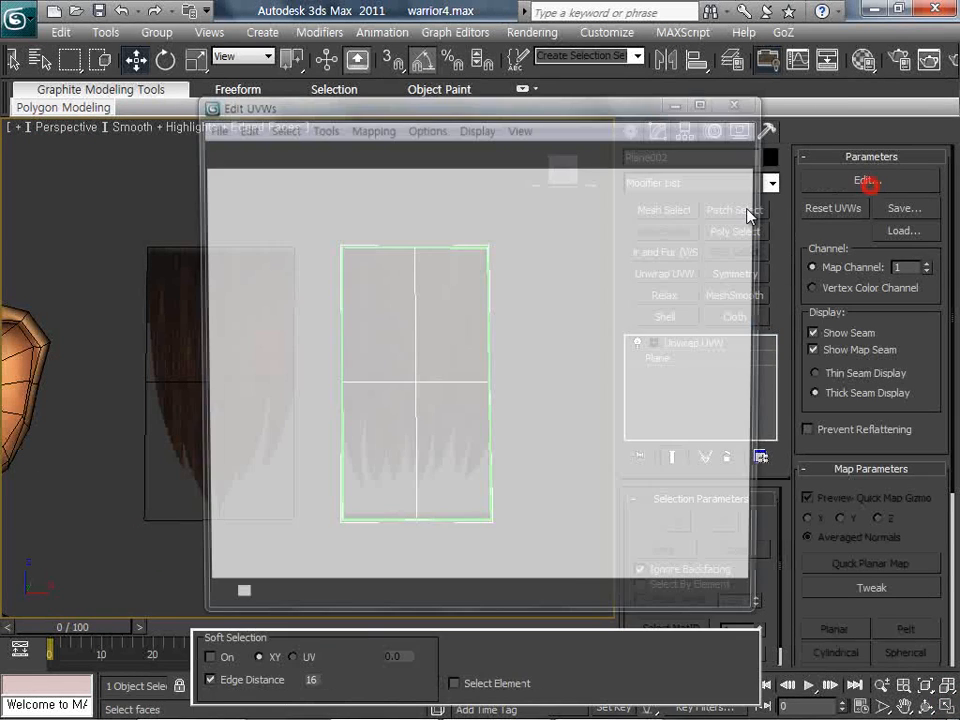
{"action": "left_click_drag", "start_coordinate": [575, 120], "coordinate": [181, 100]}
{"action": "scroll", "coordinate": [240, 440], "scroll_direction": "up", "scroll_amount": 4}
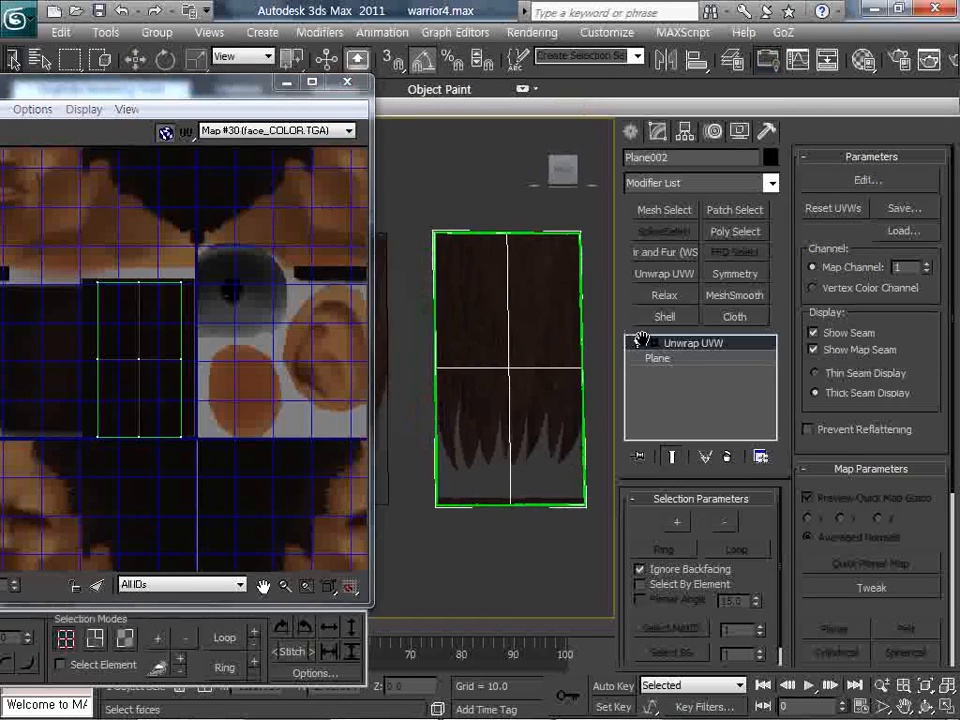
{"action": "left_click_drag", "start_coordinate": [254, 494], "coordinate": [56, 456]}
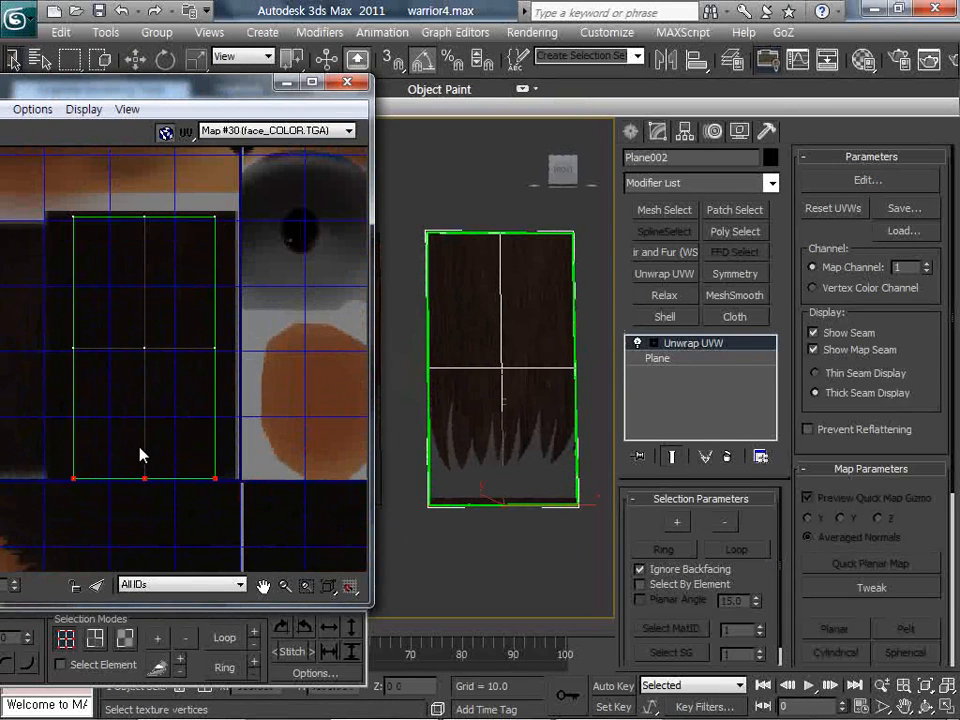
{"action": "left_click_drag", "start_coordinate": [128, 388], "coordinate": [54, 202]}
{"action": "left_click_drag", "start_coordinate": [144, 90], "coordinate": [77, 102]}
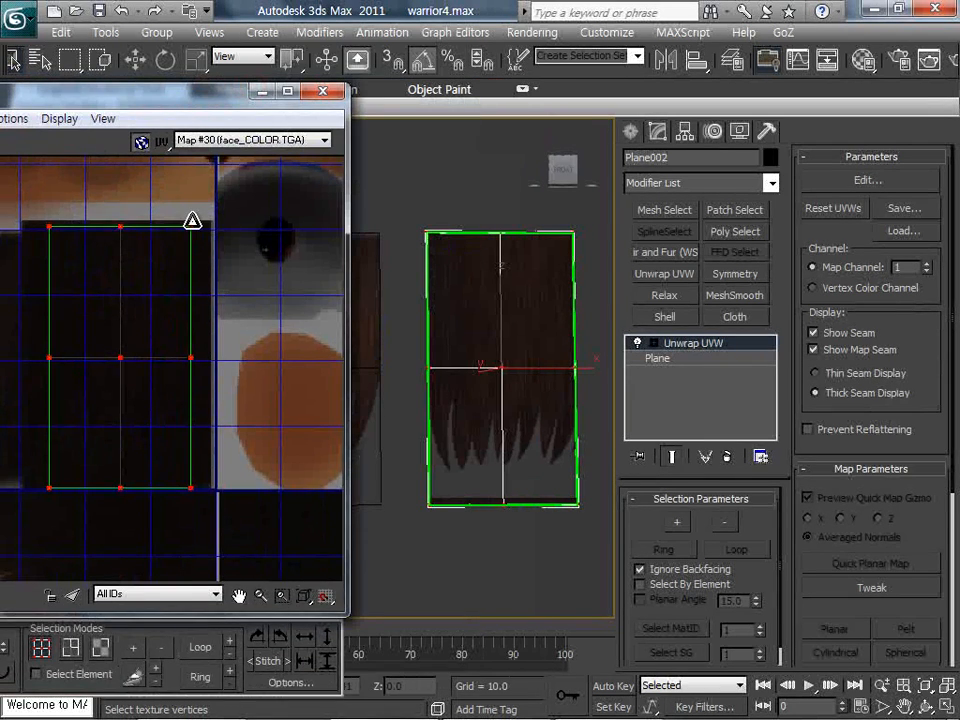
{"action": "left_click_drag", "start_coordinate": [192, 219], "coordinate": [190, 233]}
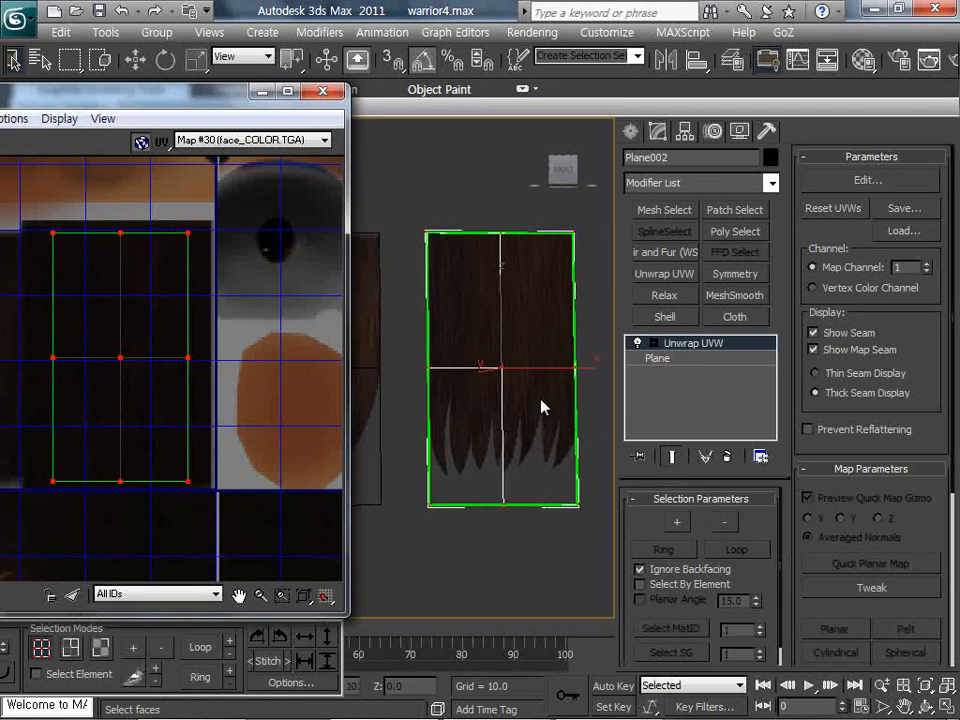
{"action": "middle_click_drag", "start_coordinate": [541, 407], "coordinate": [671, 403]}
{"action": "middle_click_drag", "start_coordinate": [203, 268], "coordinate": [430, 291]}
{"action": "left_click", "coordinate": [325, 92]}
Clone the straight-fringe hair plane toward the head as a single independent copy.
{"action": "scroll", "coordinate": [487, 328], "scroll_direction": "down", "scroll_amount": 5}
{"action": "mouse_move", "coordinate": [487, 328]}
{"action": "middle_mouse_down"}
{"action": "mouse_move", "coordinate": [380, 331]}
{"action": "mouse_move", "coordinate": [474, 344]}
{"action": "middle_mouse_up"}
{"action": "left_click", "coordinate": [630, 132]}
{"action": "left_click", "coordinate": [456, 450]}
{"action": "scroll", "coordinate": [389, 414], "scroll_direction": "up", "scroll_amount": 5}
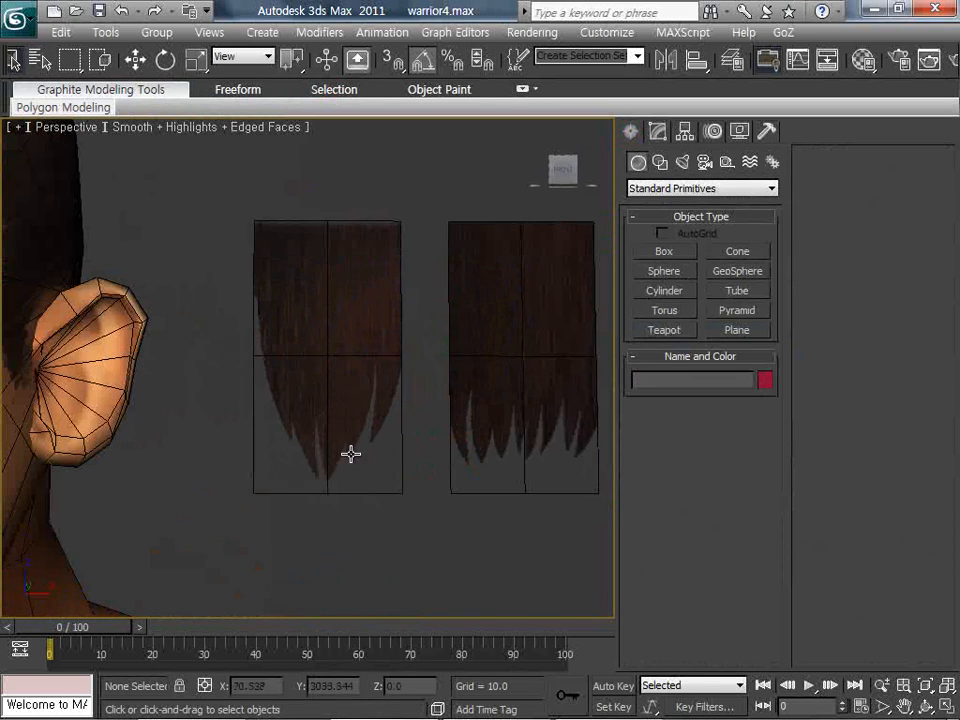
{"action": "middle_click_drag", "start_coordinate": [436, 454], "coordinate": [401, 451]}
{"action": "scroll", "coordinate": [469, 452], "scroll_direction": "down", "scroll_amount": 5}
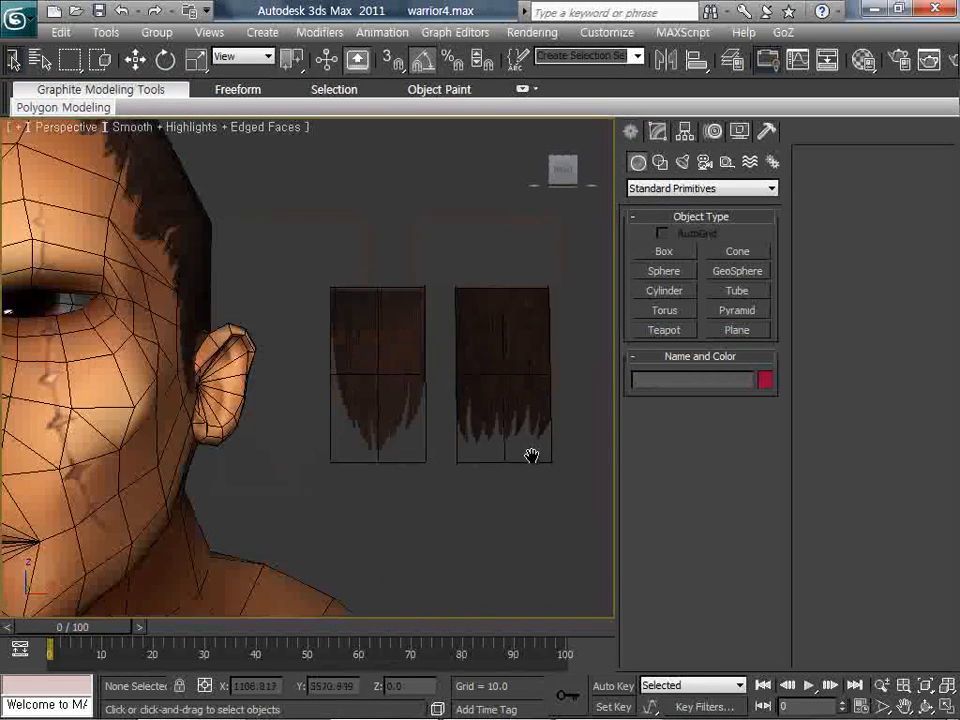
{"action": "scroll", "coordinate": [484, 375], "scroll_direction": "up", "scroll_amount": 2}
{"action": "right_click", "coordinate": [486, 375]}
{"action": "left_click", "coordinate": [492, 392]}
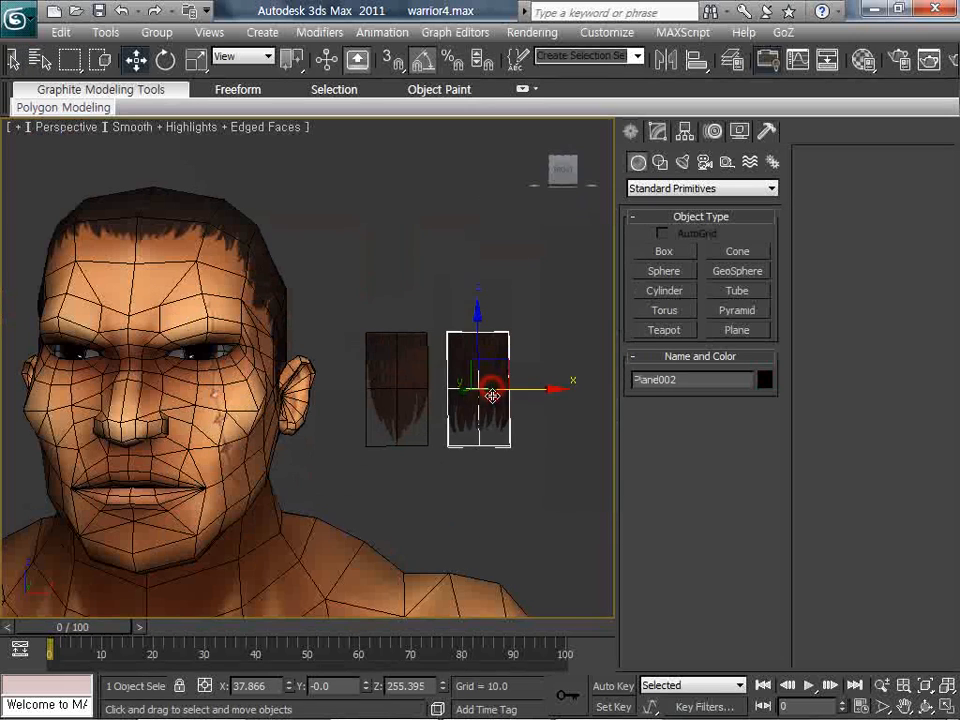
{"action": "middle_click_drag", "start_coordinate": [549, 407], "coordinate": [557, 420]}
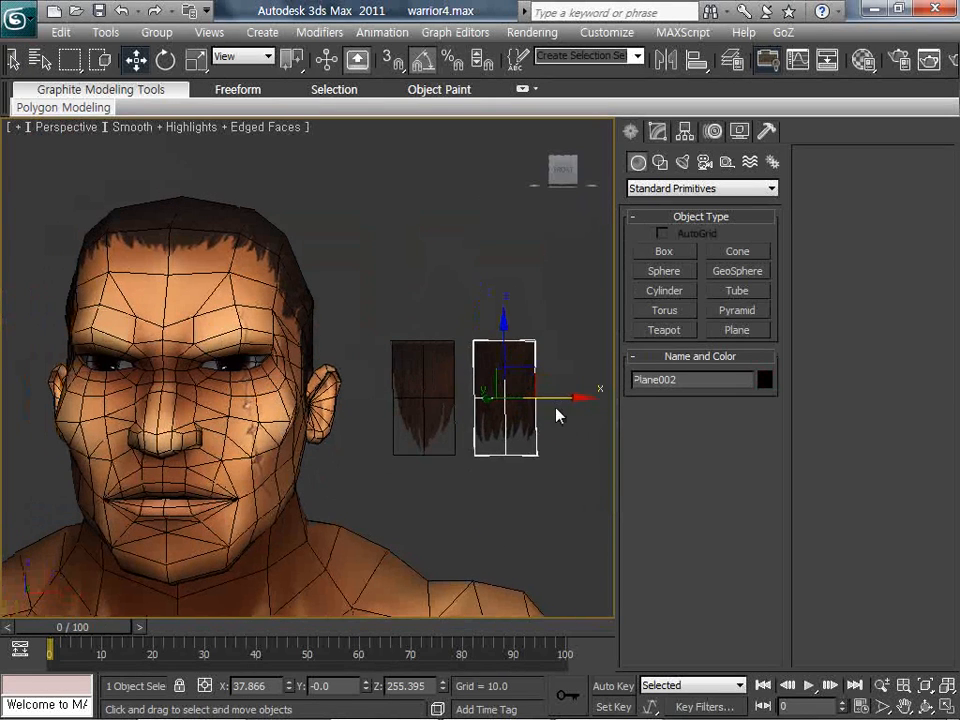
{"action": "left_click_drag", "start_coordinate": [555, 414], "coordinate": [424, 414], "text": "shift"}
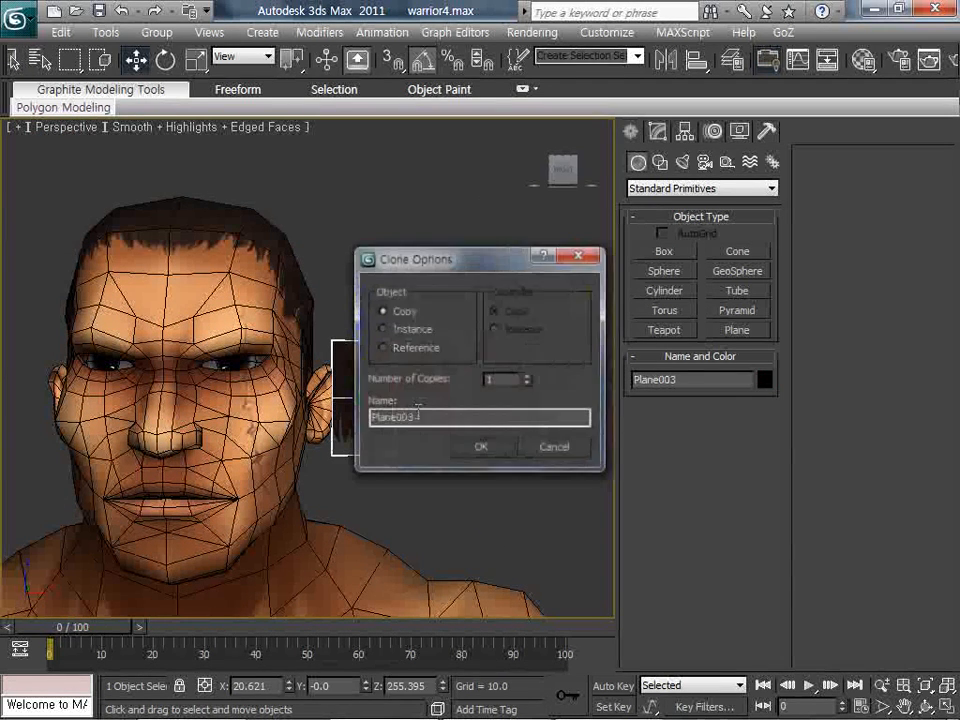
{"action": "left_click", "coordinate": [463, 456]}
Raise the copied plane beside the top of the head and rotate it about 130 degrees so its tips point up and outward.
{"action": "left_click_drag", "start_coordinate": [364, 339], "coordinate": [368, 227]}
{"action": "right_click", "coordinate": [370, 225]}
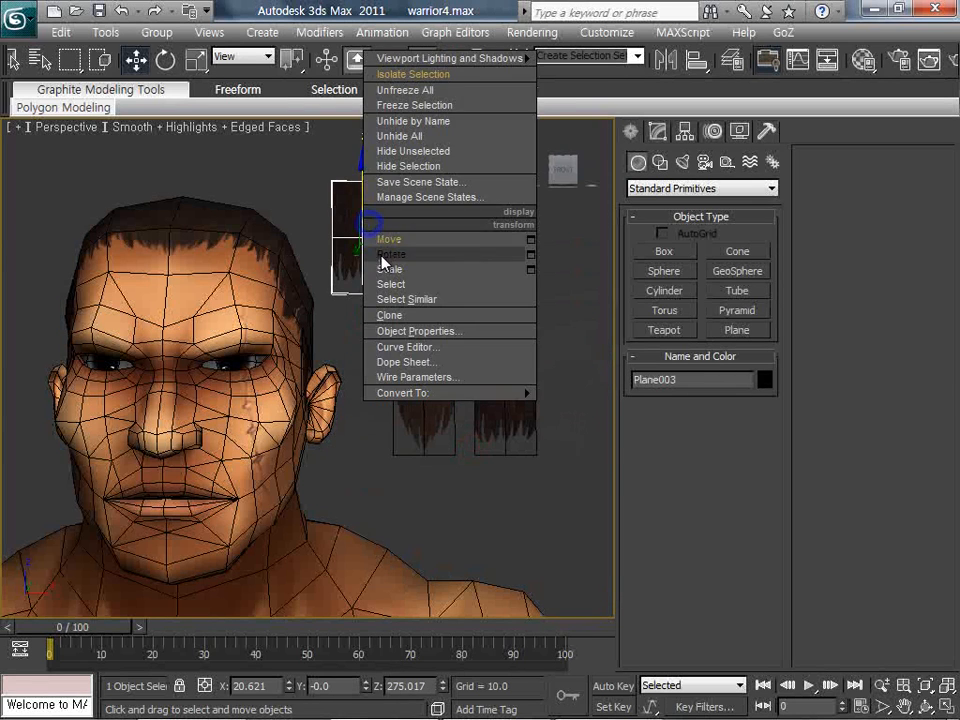
{"action": "left_click", "coordinate": [383, 262]}
{"action": "left_click_drag", "start_coordinate": [396, 292], "coordinate": [468, 186]}
Move the rotated plane onto the head so its base sits at the front hairline above the eye.
{"action": "right_click", "coordinate": [420, 237]}
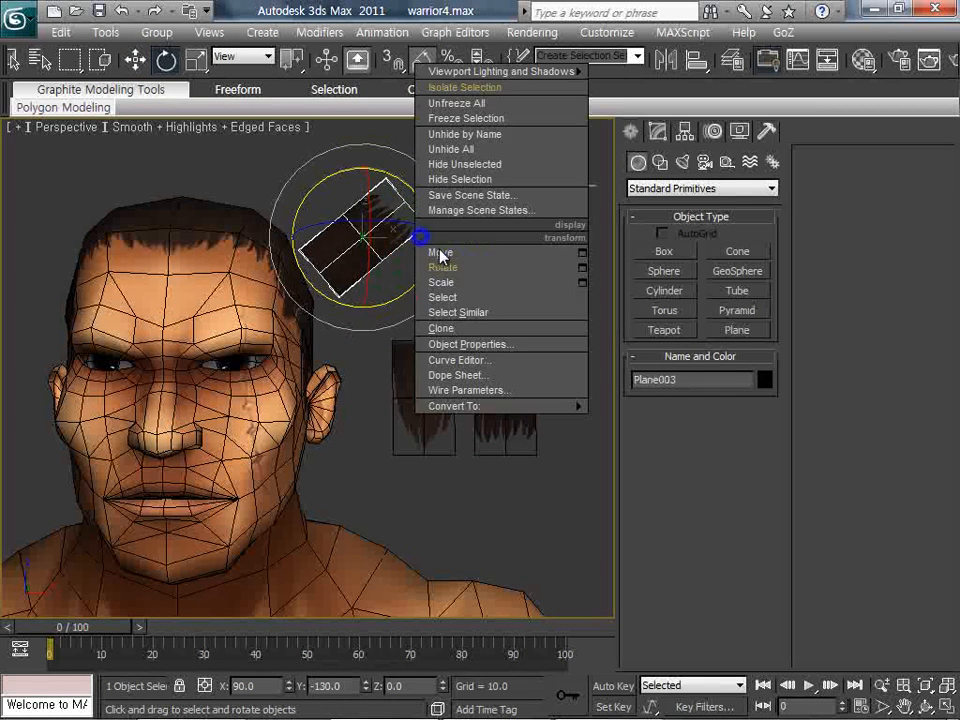
{"action": "left_click", "coordinate": [924, 706]}
{"action": "left_click_drag", "start_coordinate": [343, 358], "coordinate": [411, 330]}
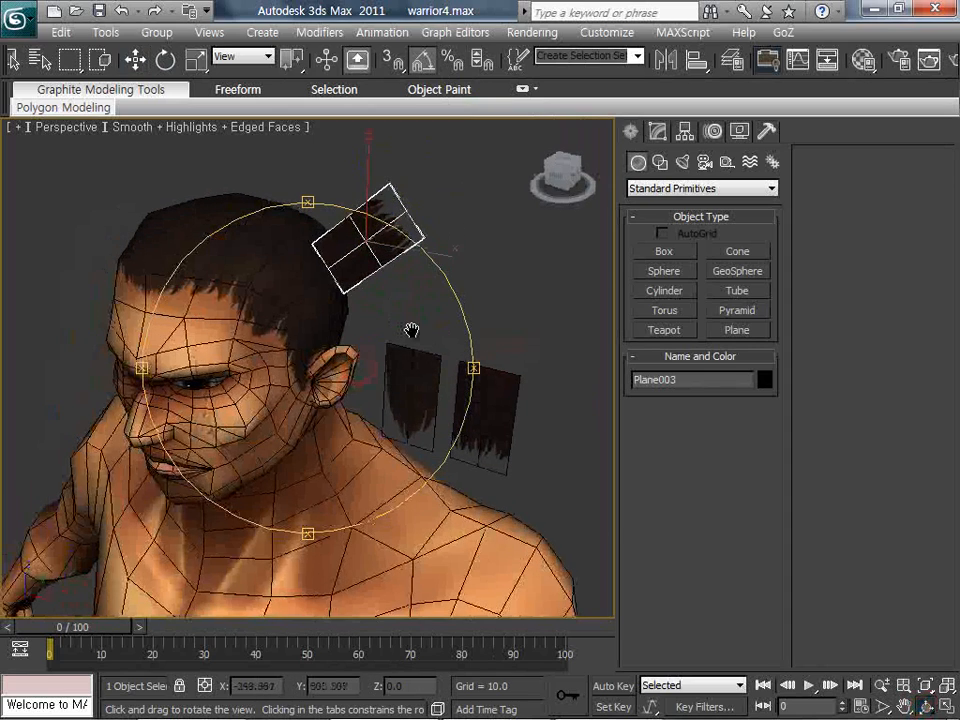
{"action": "middle_click_drag", "start_coordinate": [411, 330], "coordinate": [452, 366]}
{"action": "scroll", "coordinate": [452, 366], "scroll_direction": "up", "scroll_amount": 3}
{"action": "right_click", "coordinate": [452, 366]}
{"action": "left_click_drag", "start_coordinate": [539, 256], "coordinate": [313, 323]}
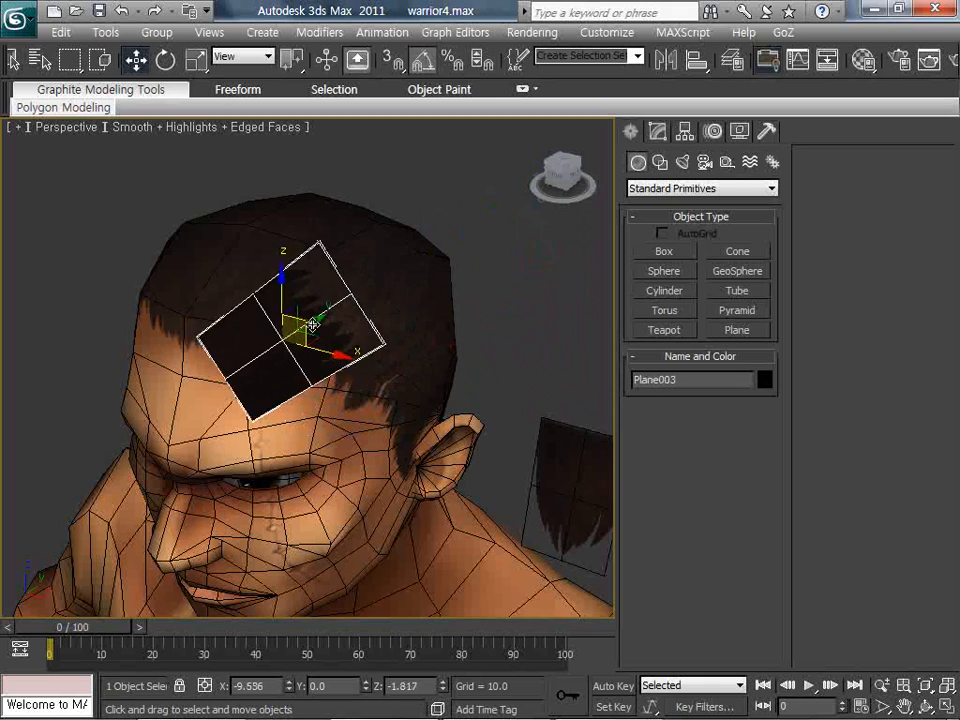
{"action": "key", "text": "ctrl+r"}
{"action": "left_click_drag", "start_coordinate": [403, 371], "coordinate": [343, 340]}
{"action": "right_click", "coordinate": [446, 317]}
Rotate the copied plane in depth so it leans back along the slope of the front hairline.
{"action": "left_click", "coordinate": [924, 706]}
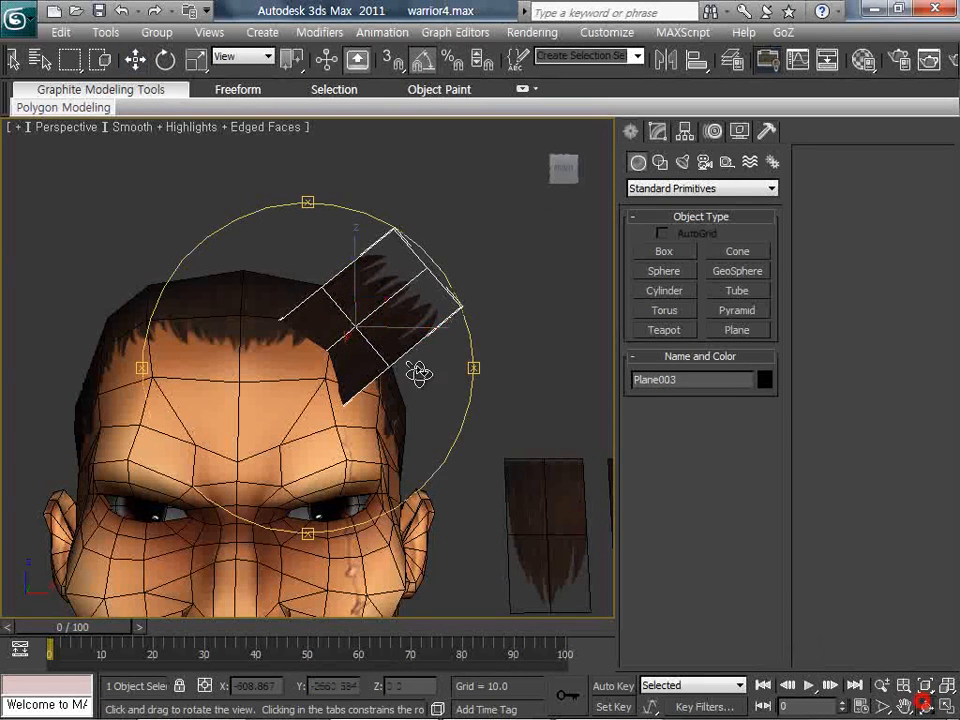
{"action": "left_click_drag", "start_coordinate": [420, 362], "coordinate": [370, 300]}
{"action": "right_click", "coordinate": [376, 350]}
{"action": "right_click", "coordinate": [360, 346]}
{"action": "left_click", "coordinate": [382, 376]}
Convert the copied hair plane to an Editable Poly.
{"action": "left_click", "coordinate": [656, 132]}
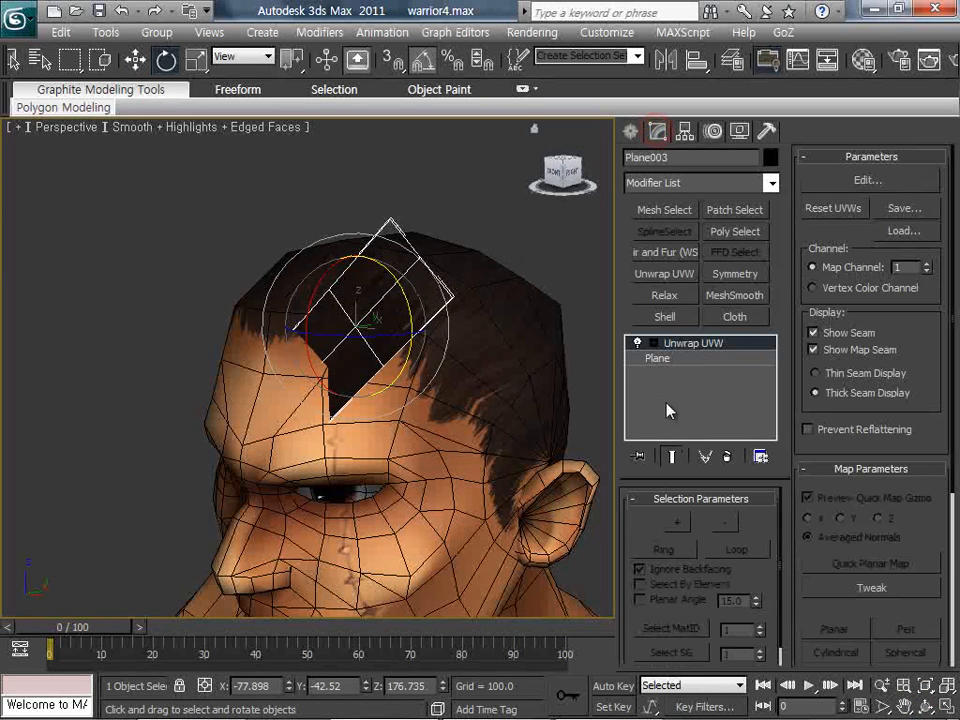
{"action": "right_click", "coordinate": [340, 306]}
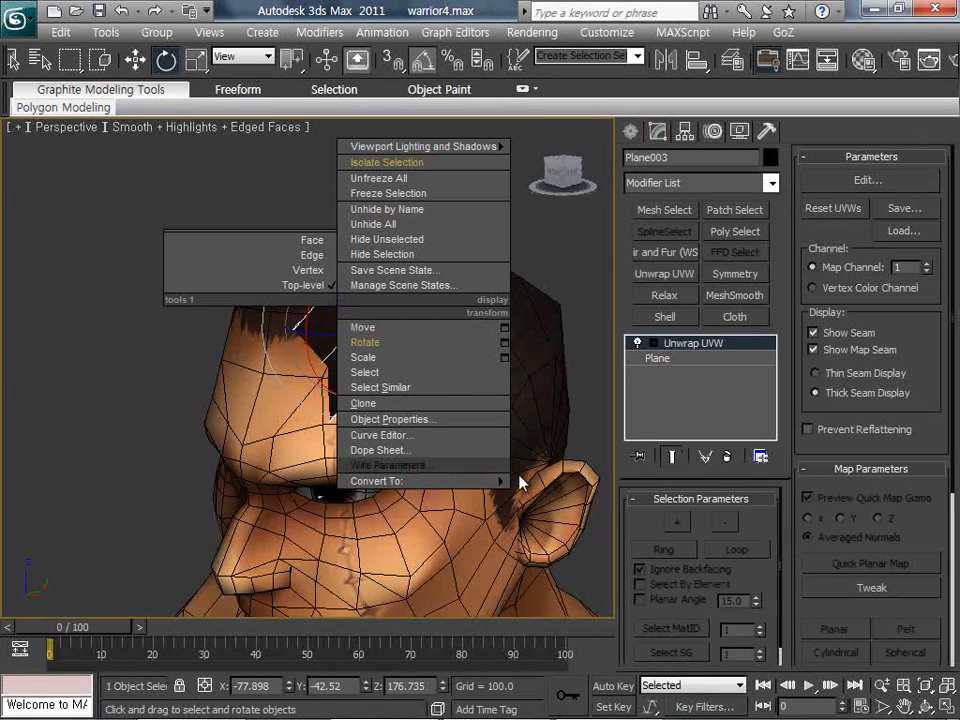
{"action": "mouse_move", "coordinate": [500, 480]}
{"action": "left_click", "coordinate": [545, 508]}
Move the two tip-end edges of the copied plane back toward the crown and slightly down to bend the strand.
{"action": "left_click", "coordinate": [719, 519]}
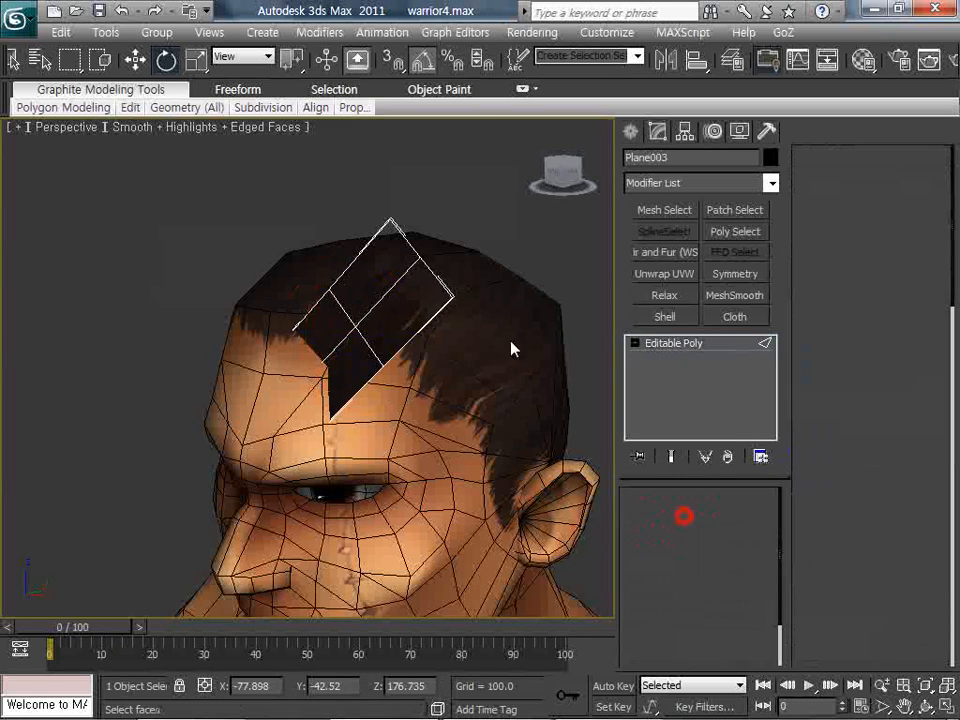
{"action": "left_click", "coordinate": [444, 284]}
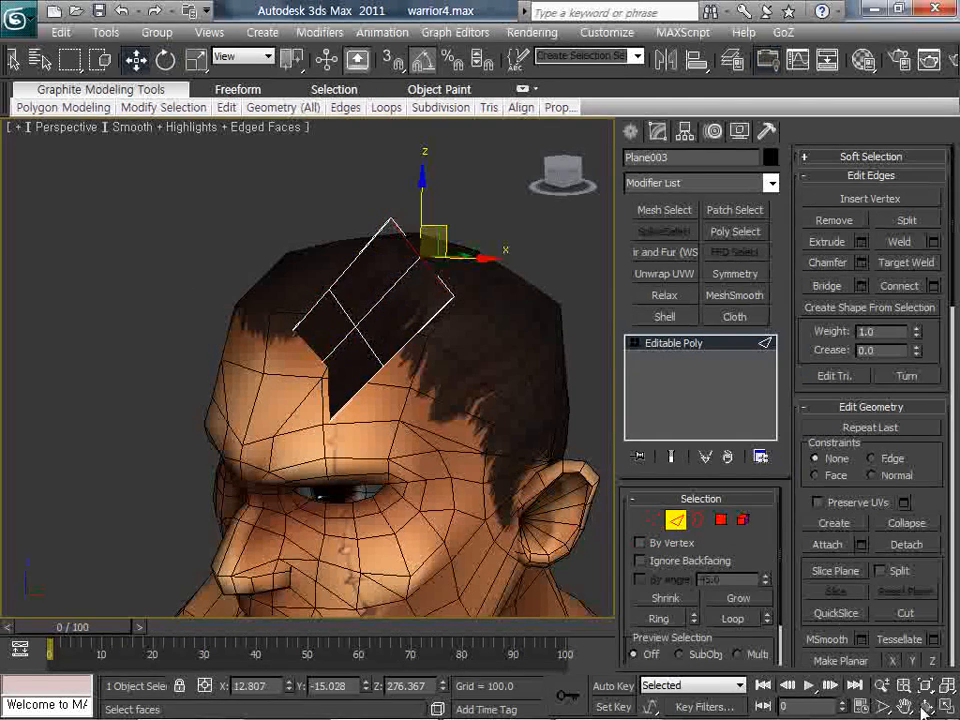
{"action": "middle_click_drag", "start_coordinate": [448, 274], "coordinate": [360, 344], "text": "alt"}
{"action": "key", "text": "w"}
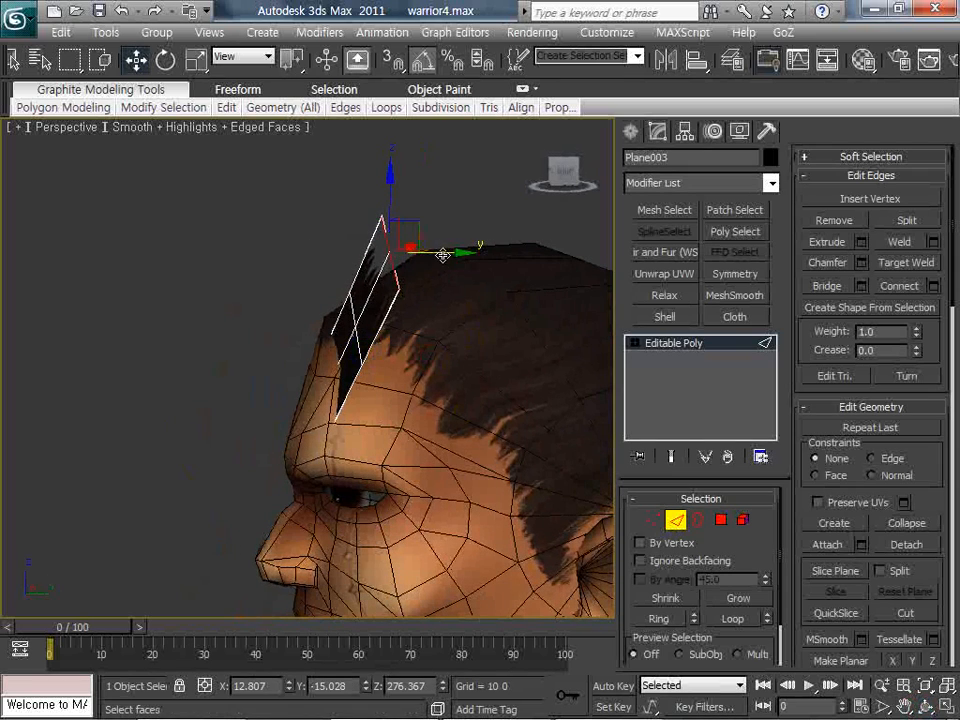
{"action": "left_click_drag", "start_coordinate": [443, 254], "coordinate": [499, 264]}
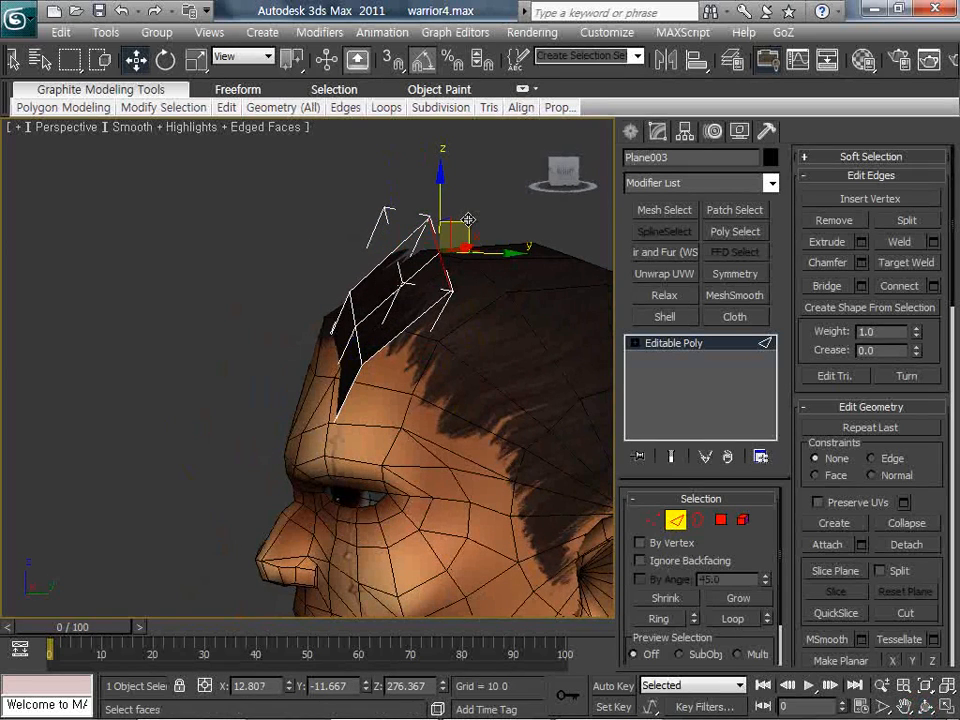
{"action": "middle_click_drag", "start_coordinate": [430, 395], "coordinate": [476, 377], "text": "alt"}
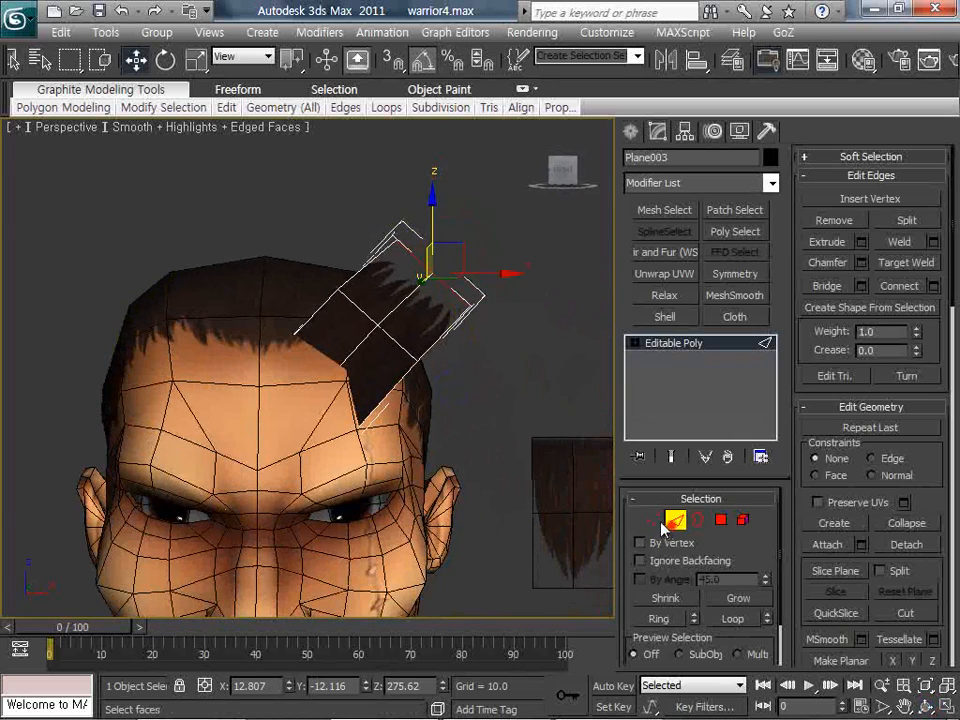
Move the bent hair strand up and toward the head at the front hairline, and rotate it to stand more upright.
{"action": "left_click", "coordinate": [575, 490]}
{"action": "middle_click_drag", "start_coordinate": [456, 420], "coordinate": [521, 401]}
{"action": "left_click", "coordinate": [435, 334]}
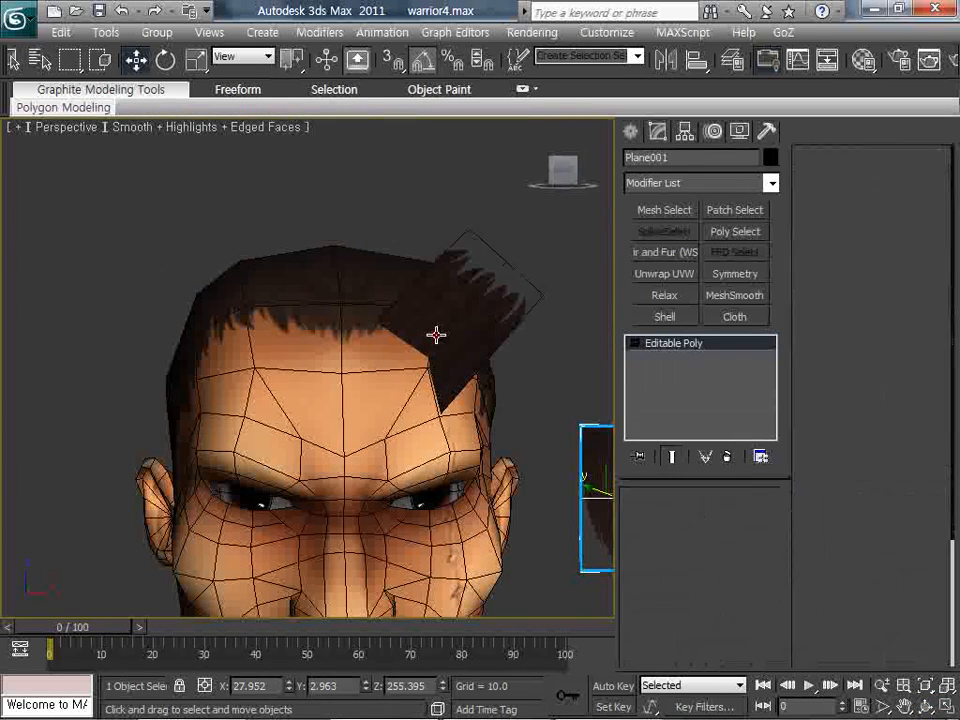
{"action": "left_click_drag", "start_coordinate": [487, 299], "coordinate": [462, 270]}
{"action": "key", "text": "e"}
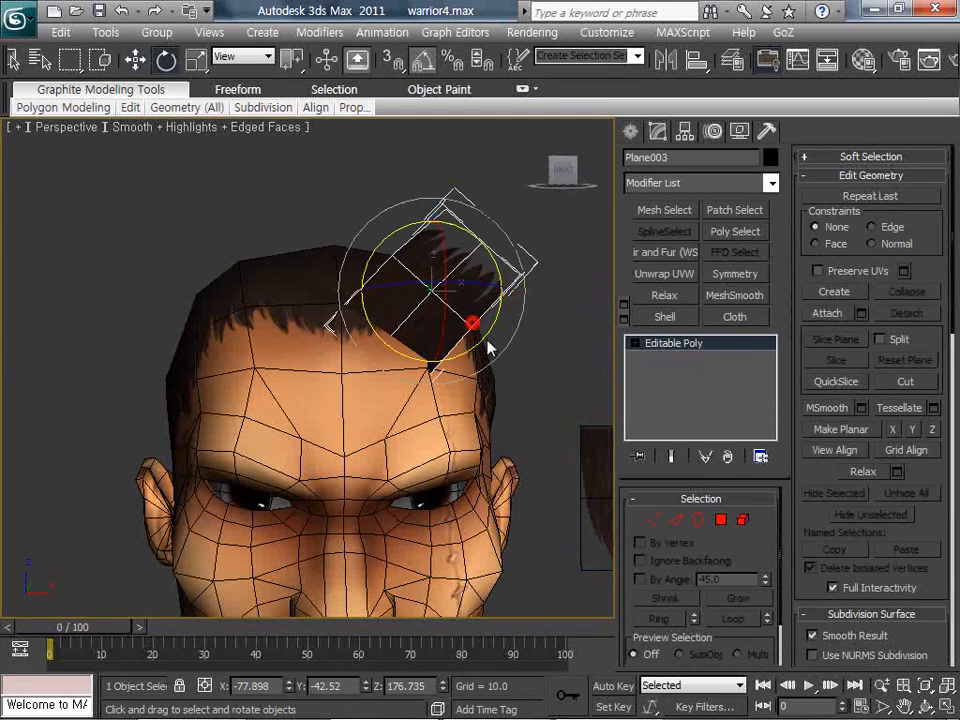
{"action": "left_click_drag", "start_coordinate": [488, 342], "coordinate": [452, 321]}
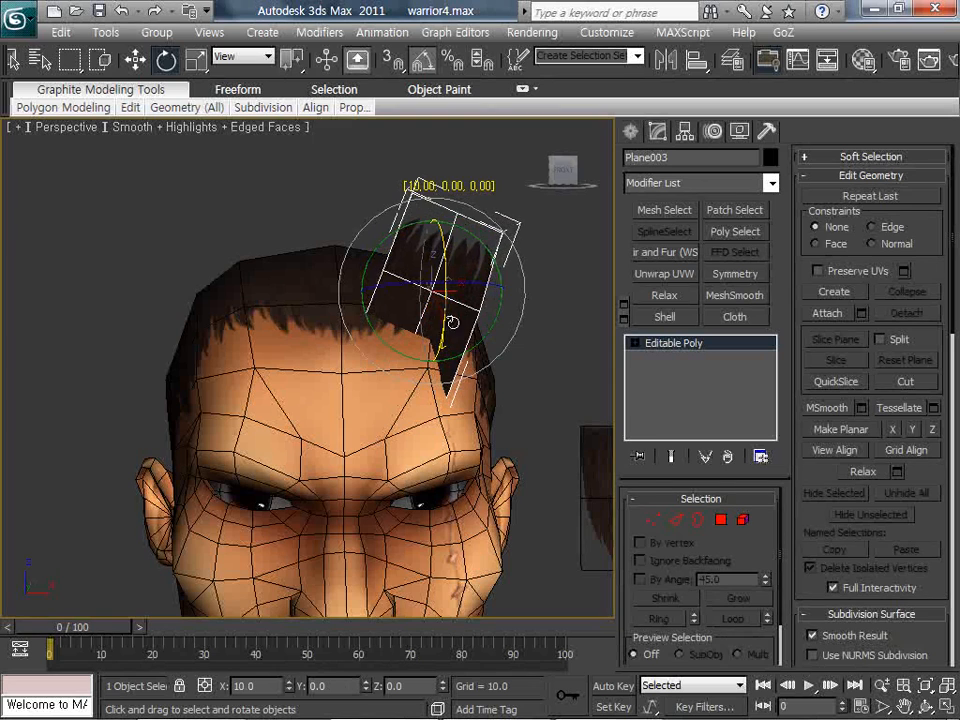
{"action": "left_click", "coordinate": [529, 336]}
Open the recent scene warrior3.max, discarding the changes in the current scene.
{"action": "scroll", "coordinate": [535, 370], "scroll_direction": "down", "scroll_amount": 3}
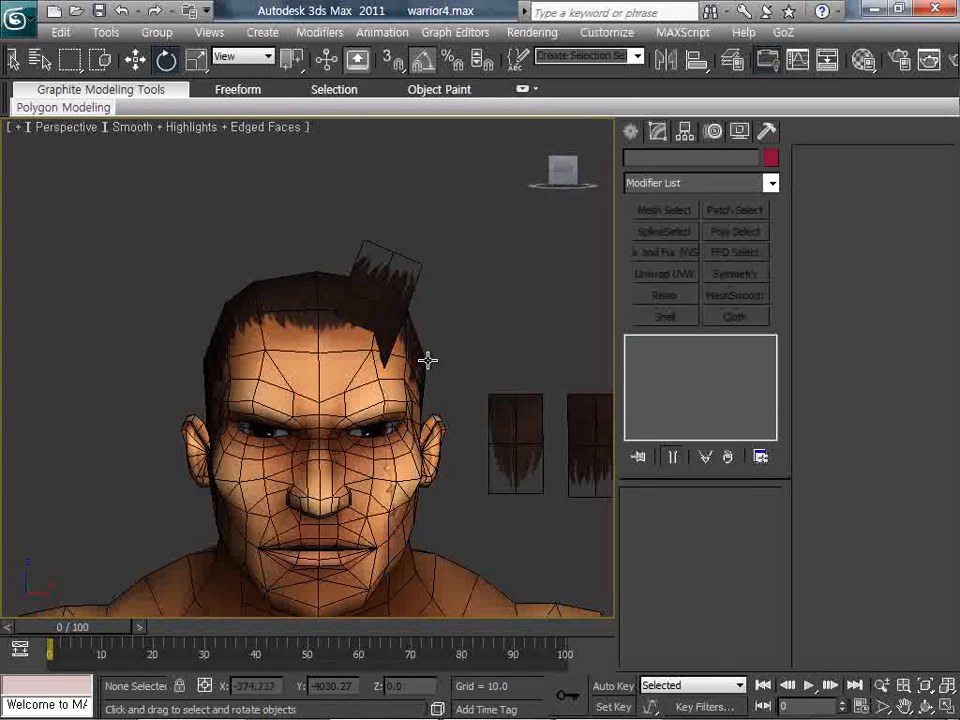
{"action": "scroll", "coordinate": [460, 375], "scroll_direction": "down", "scroll_amount": 3}
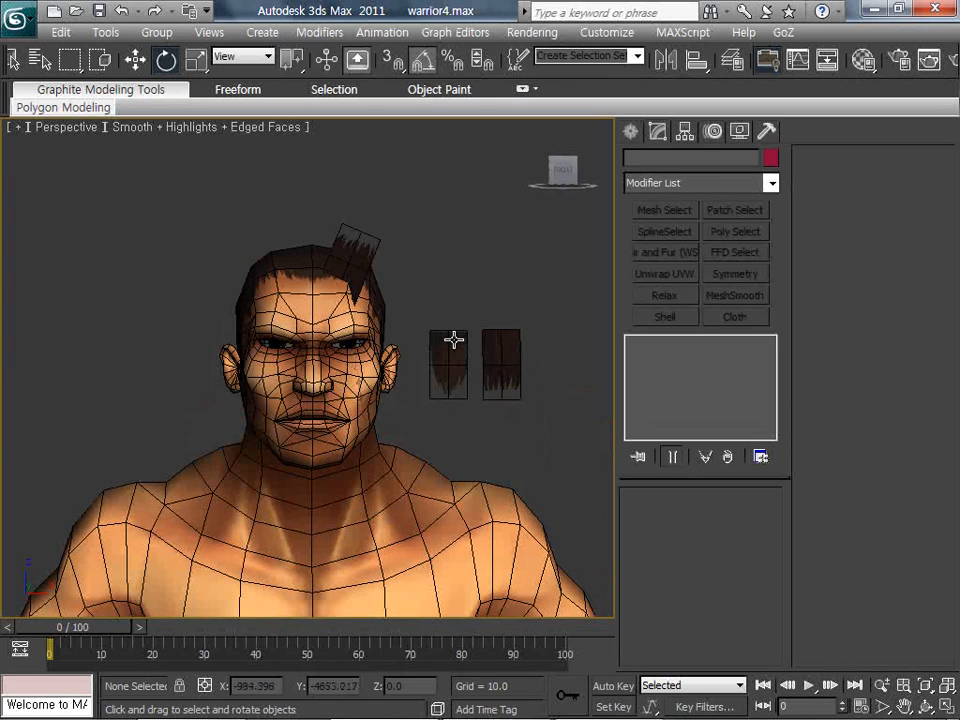
{"action": "left_click", "coordinate": [18, 18]}
{"action": "left_click", "coordinate": [200, 150]}
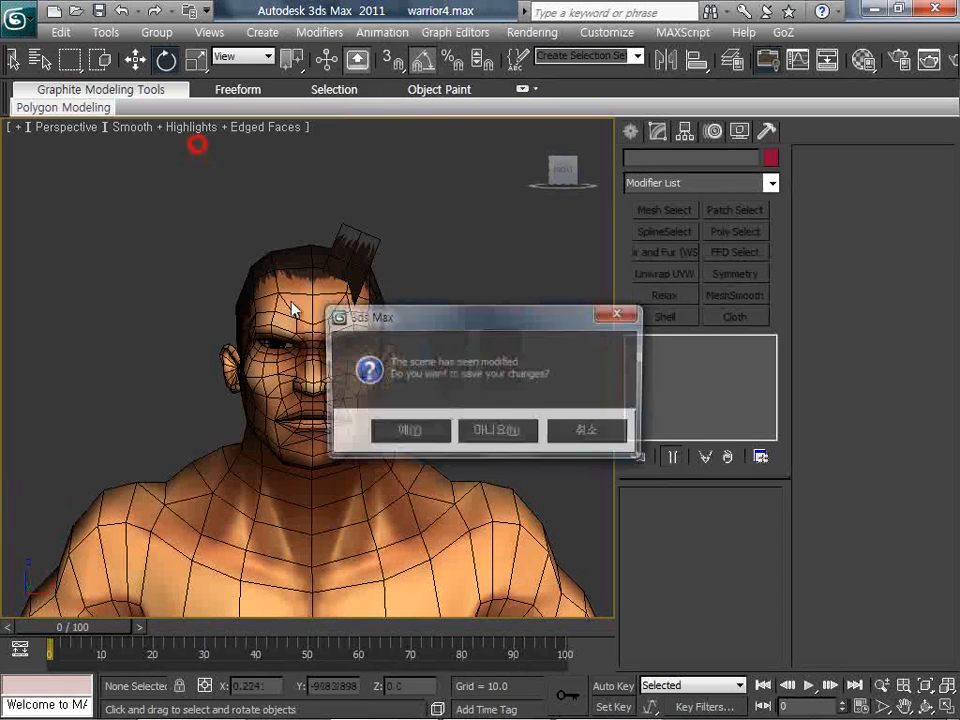
{"action": "left_click", "coordinate": [502, 432]}
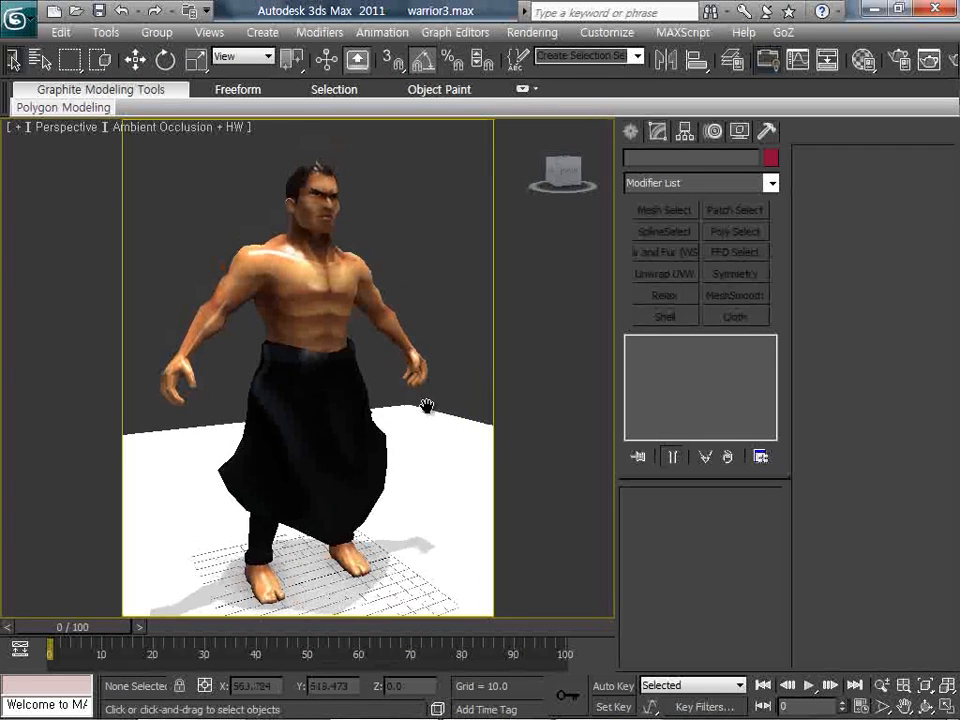
Delete the white ground plane under the warrior.
{"action": "left_click", "coordinate": [450, 471]}
{"action": "key", "text": "Delete"}
{"action": "mouse_move", "coordinate": [395, 362]}
{"action": "middle_mouse_down"}
{"action": "mouse_move", "coordinate": [399, 501]}
{"action": "mouse_move", "coordinate": [381, 457]}
{"action": "mouse_move", "coordinate": [394, 481]}
{"action": "mouse_move", "coordinate": [410, 335]}
{"action": "middle_mouse_up"}
Show edged faces in the perspective view and select the warrior's body mesh to display its wireframe.
{"action": "scroll", "coordinate": [399, 501], "scroll_direction": "up", "scroll_amount": 5}
{"action": "scroll", "coordinate": [381, 457], "scroll_direction": "up", "scroll_amount": 3}
{"action": "key", "text": "F4"}
{"action": "scroll", "coordinate": [405, 440], "scroll_direction": "up", "scroll_amount": 8}
{"action": "left_click", "coordinate": [290, 303]}
{"action": "key", "text": "z"}
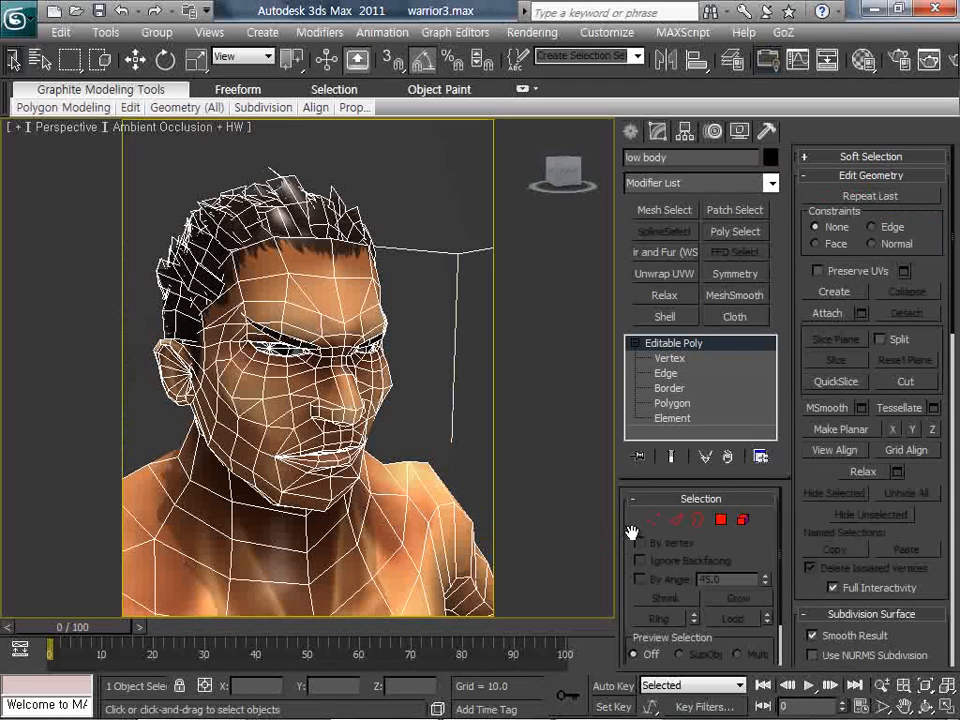
Examine the layered hair planes of the finished hairstyle from both sides of the head, with and without the selection wireframe.
{"action": "middle_click_drag", "start_coordinate": [407, 414], "coordinate": [399, 426]}
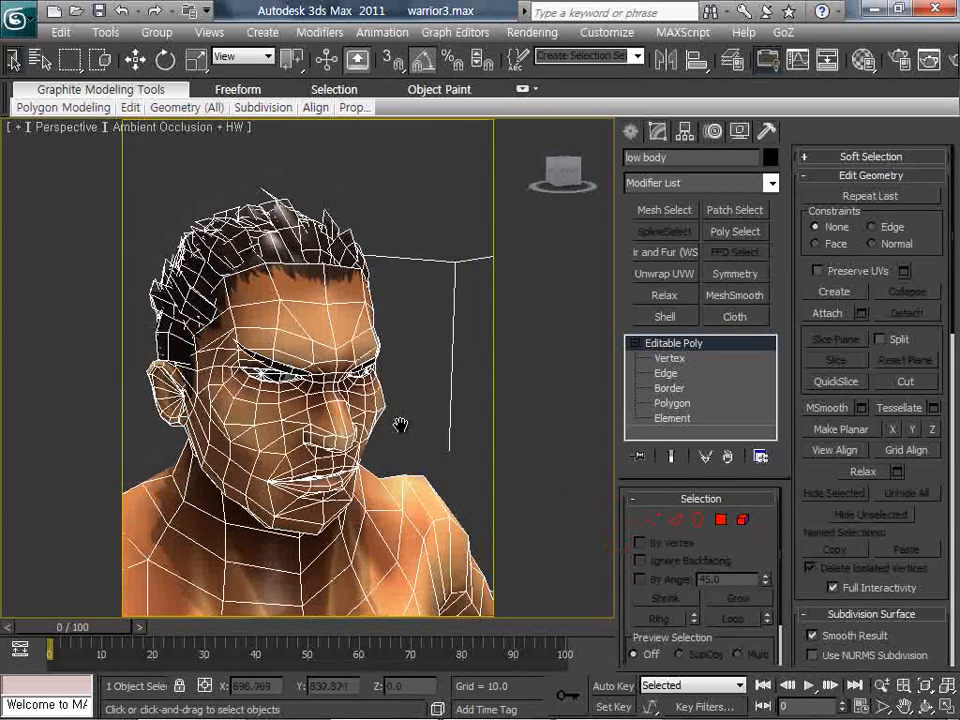
{"action": "scroll", "coordinate": [400, 426], "scroll_direction": "up", "scroll_amount": 5}
{"action": "left_click", "coordinate": [518, 453]}
{"action": "left_click", "coordinate": [308, 310]}
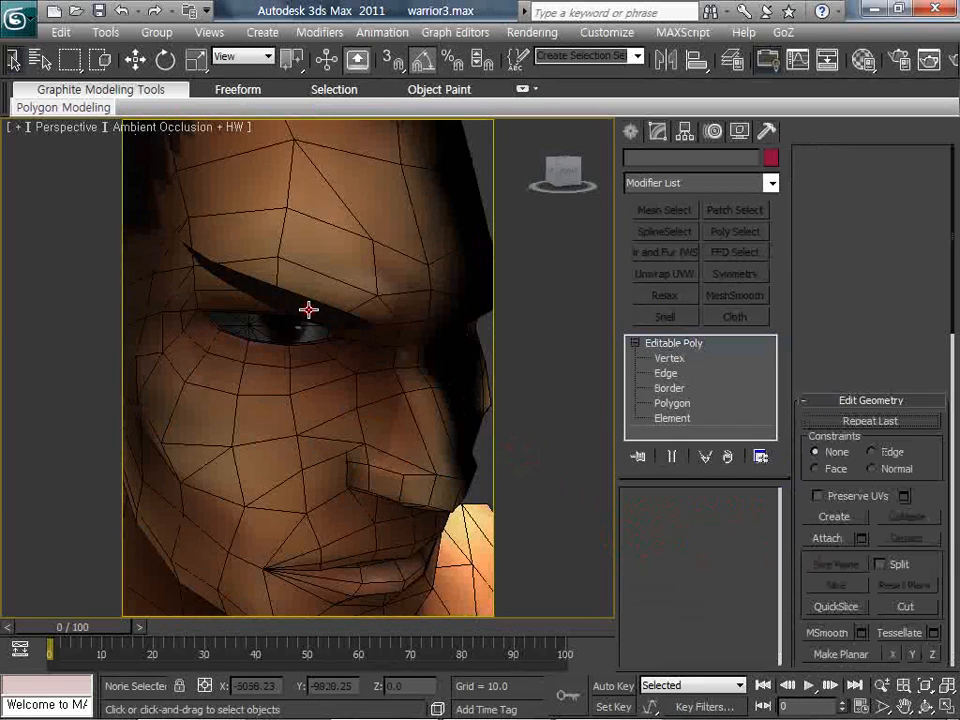
{"action": "scroll", "coordinate": [308, 310], "scroll_direction": "down", "scroll_amount": 5}
{"action": "left_click", "coordinate": [438, 366]}
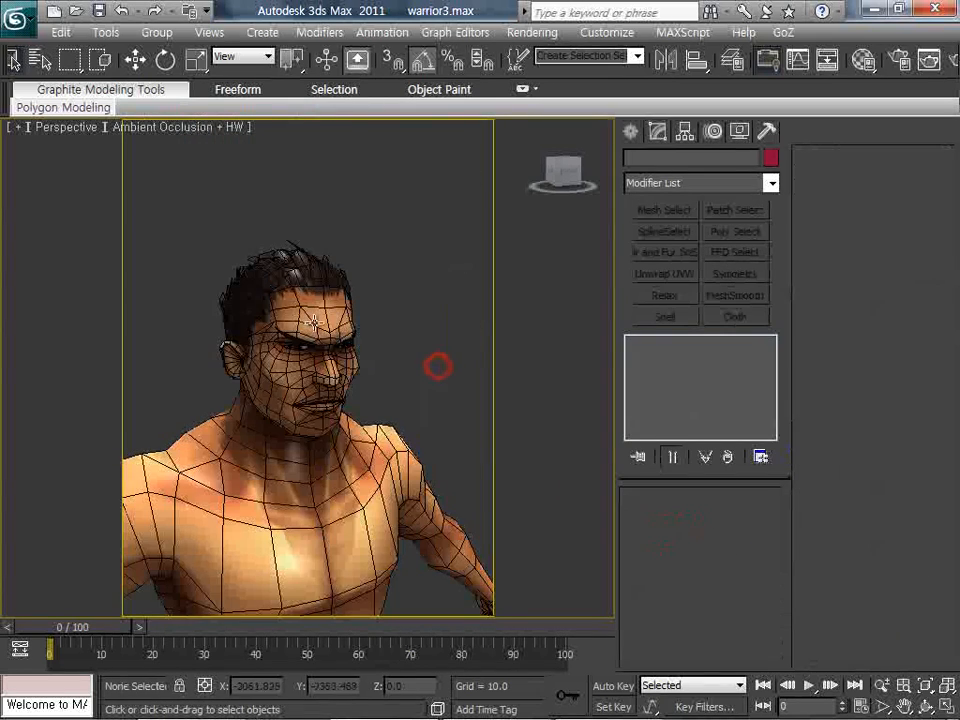
{"action": "scroll", "coordinate": [362, 346], "scroll_direction": "up", "scroll_amount": 3}
{"action": "left_click", "coordinate": [327, 279]}
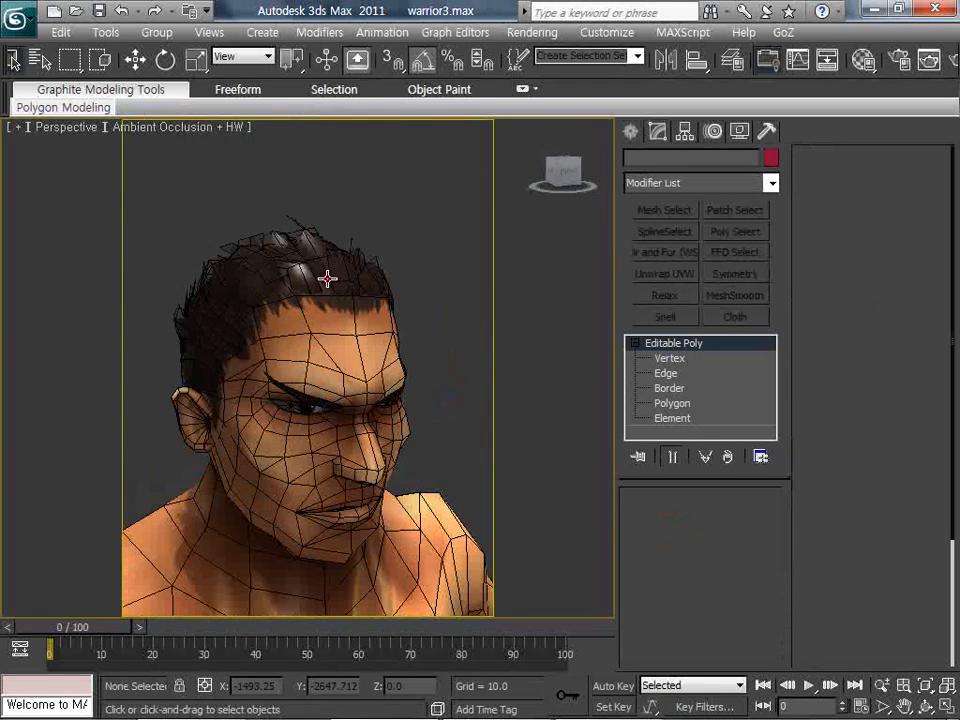
{"action": "scroll", "coordinate": [263, 272], "scroll_direction": "down", "scroll_amount": 3}
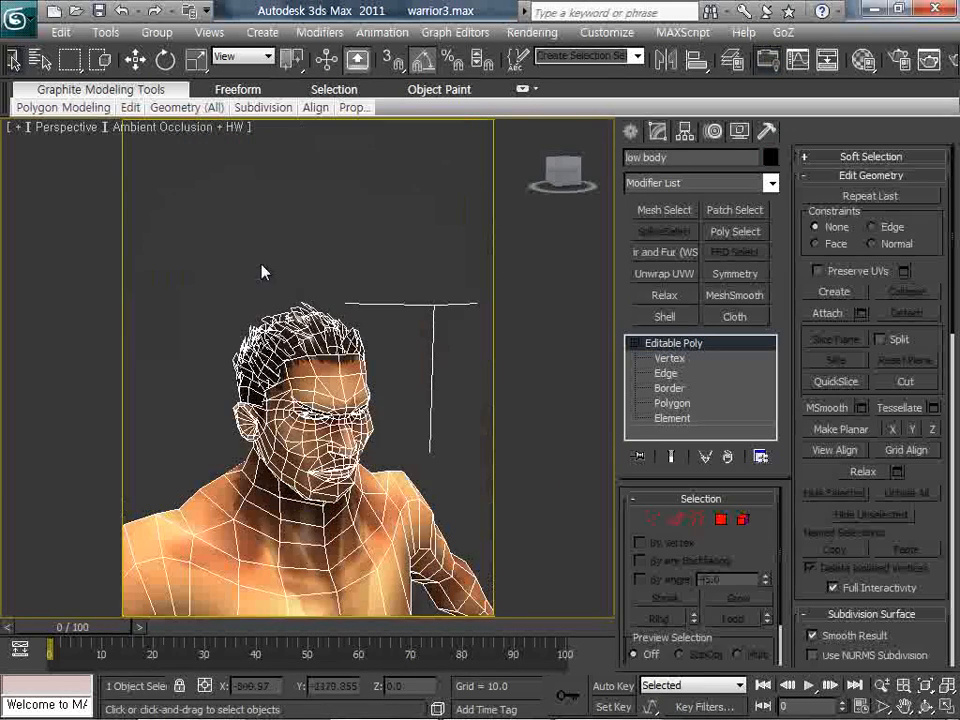
{"action": "scroll", "coordinate": [309, 354], "scroll_direction": "up", "scroll_amount": 3}
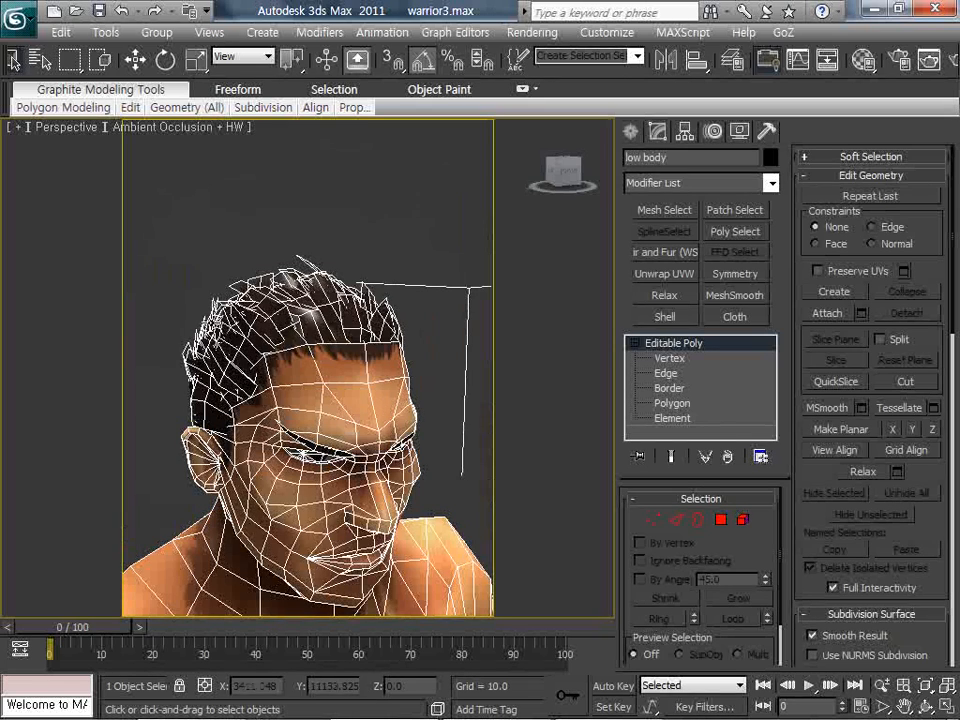
{"action": "left_click", "coordinate": [925, 707]}
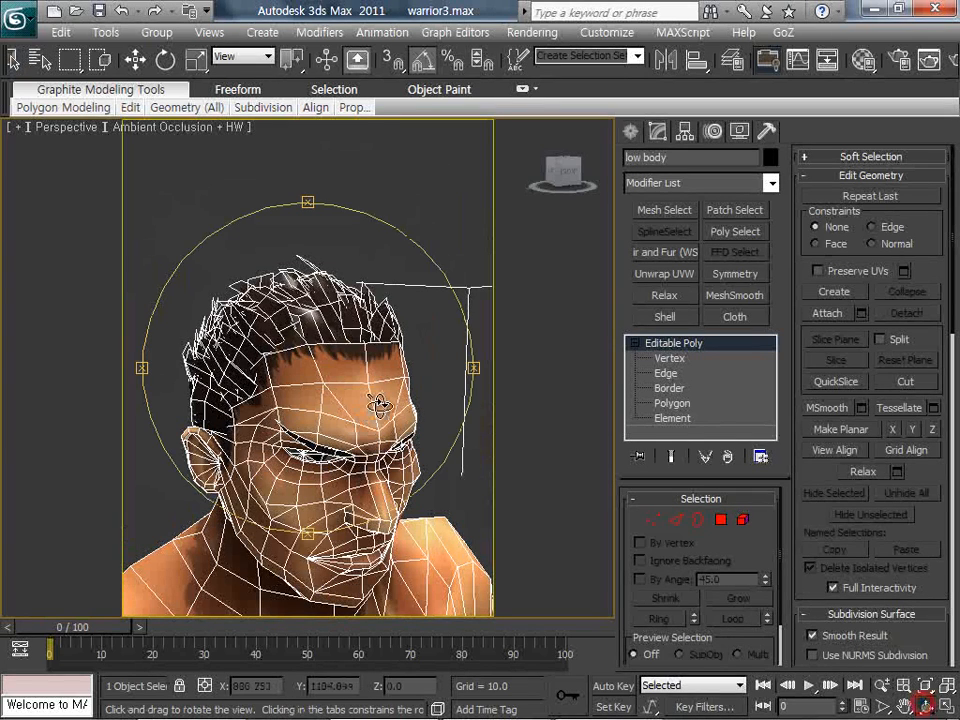
{"action": "left_click_drag", "start_coordinate": [380, 404], "coordinate": [463, 445]}
{"action": "right_click", "coordinate": [463, 445]}
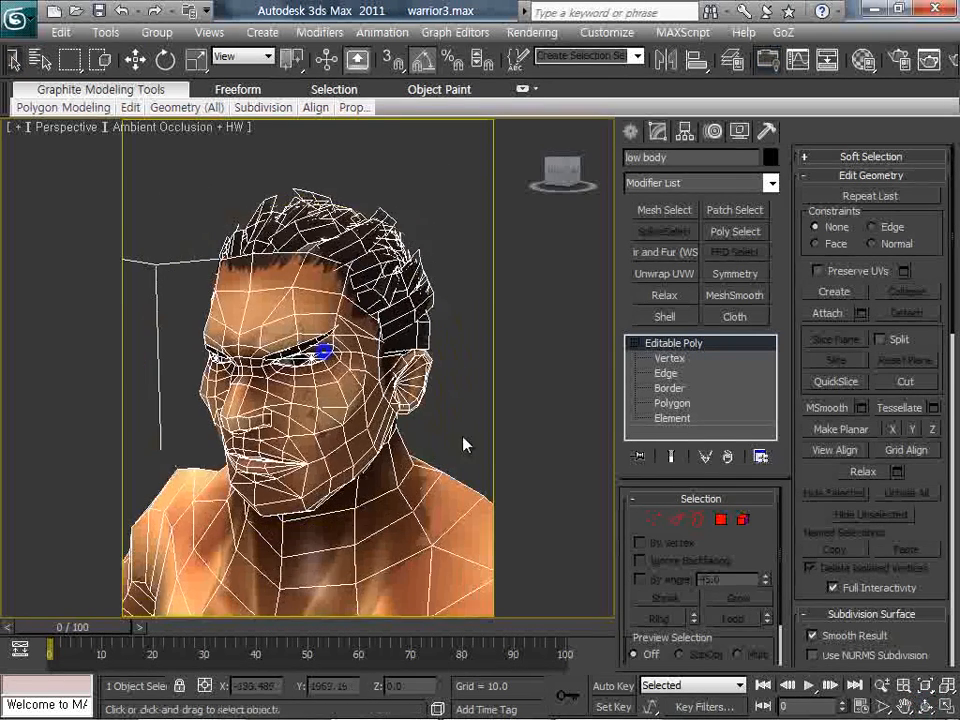
Narrow the command area to one column, deselect the body and turn off edged faces in the perspective view.
{"action": "left_click_drag", "start_coordinate": [697, 477], "coordinate": [790, 470]}
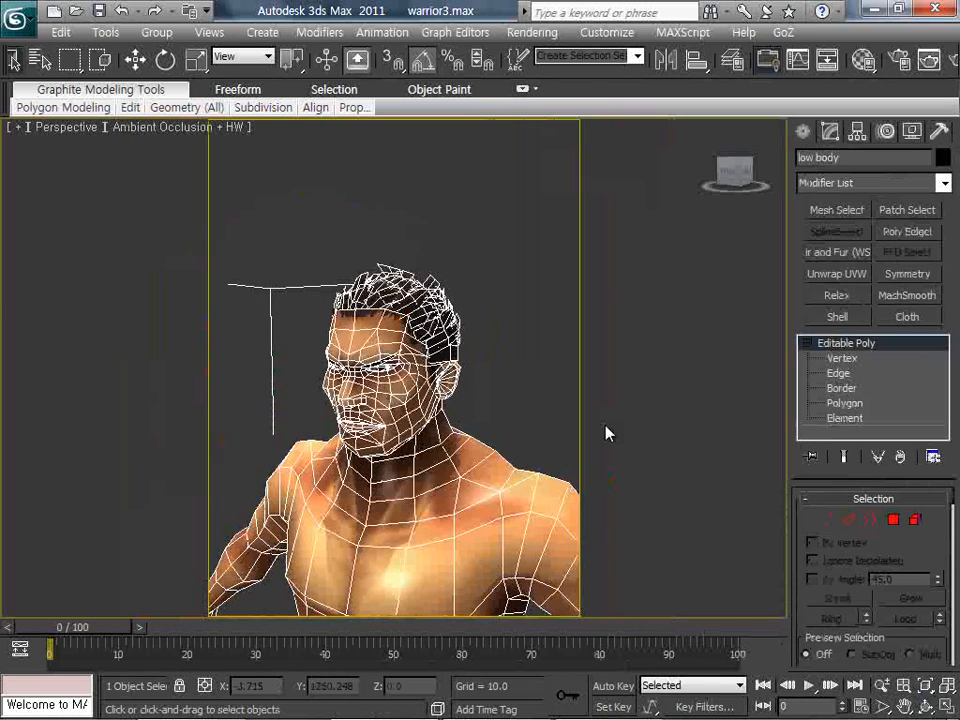
{"action": "left_click", "coordinate": [208, 144]}
{"action": "left_click", "coordinate": [152, 128]}
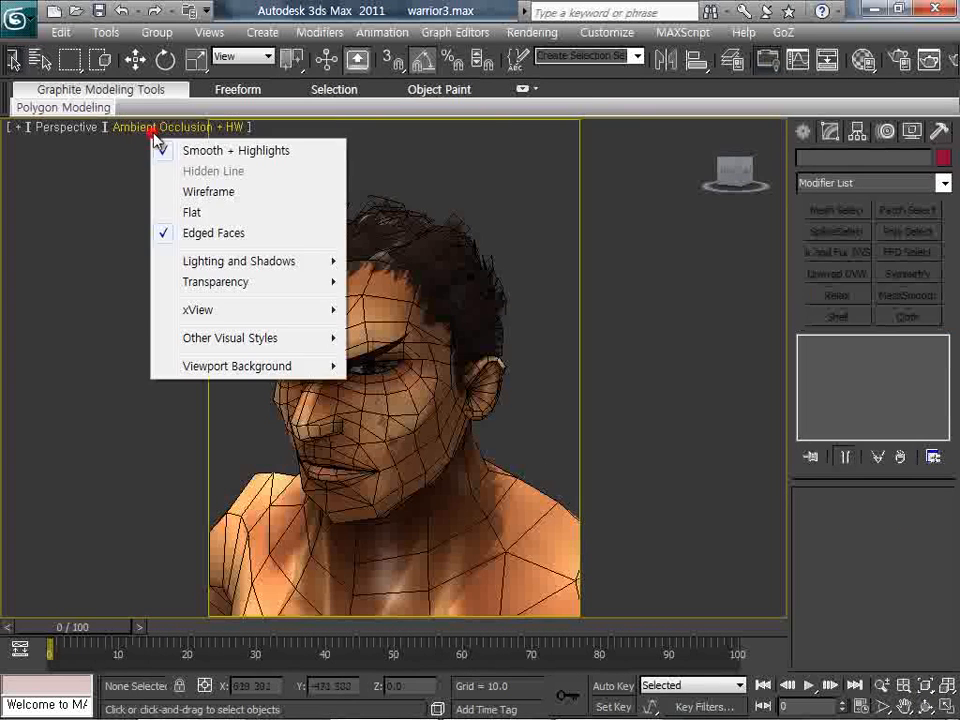
{"action": "left_click", "coordinate": [200, 234]}
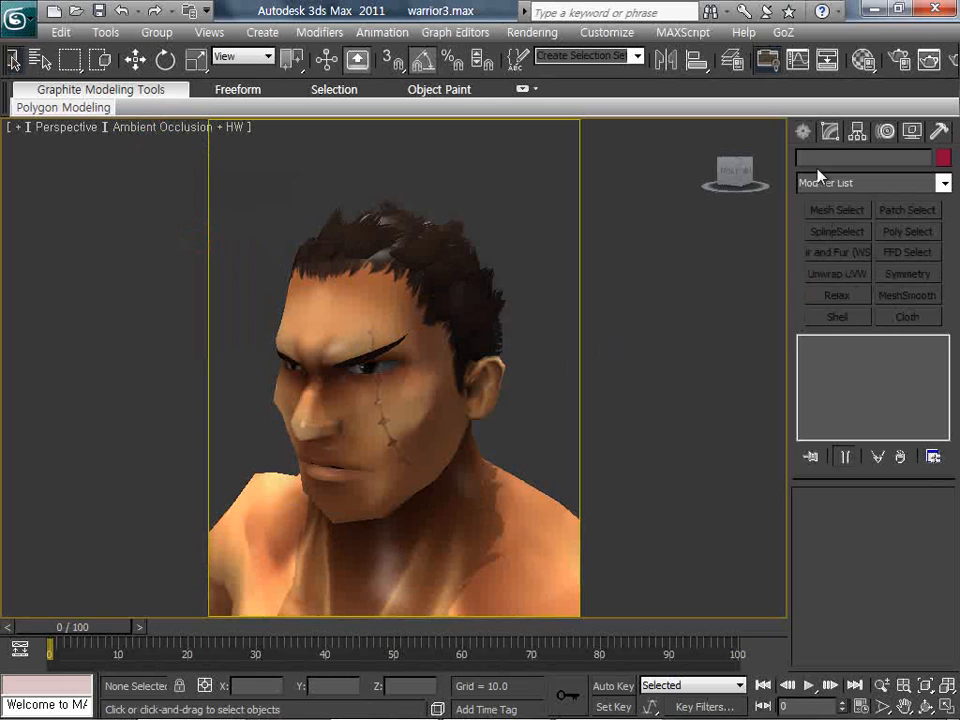
Create a plane about 742 units wide and 200 units long above the warrior in the Front view.
{"action": "left_click", "coordinate": [803, 132]}
{"action": "left_click", "coordinate": [905, 331]}
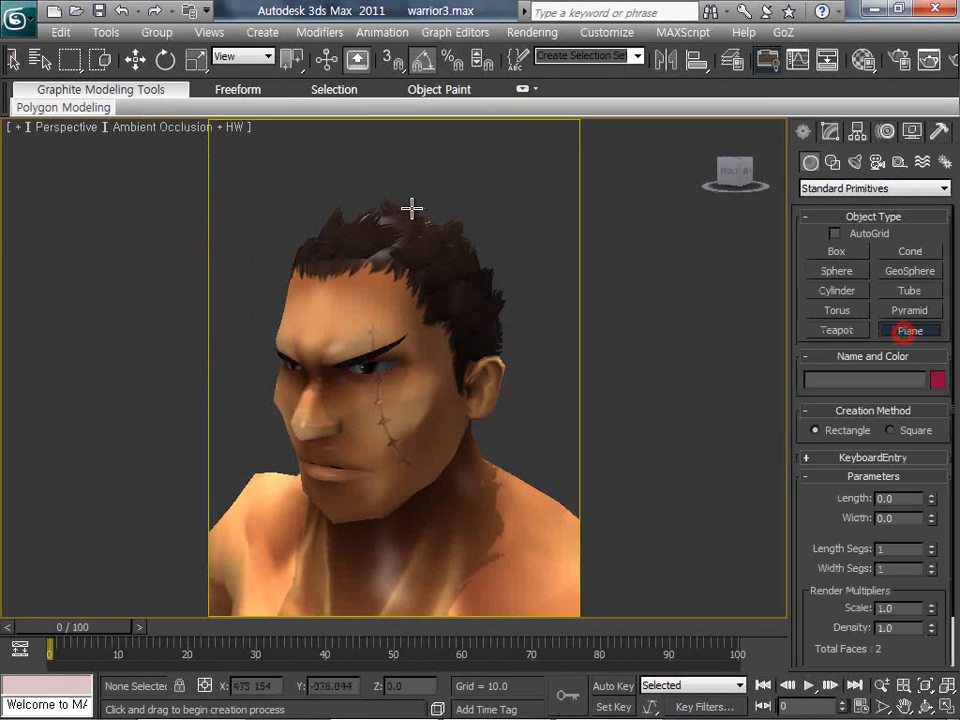
{"action": "key", "text": "alt+w"}
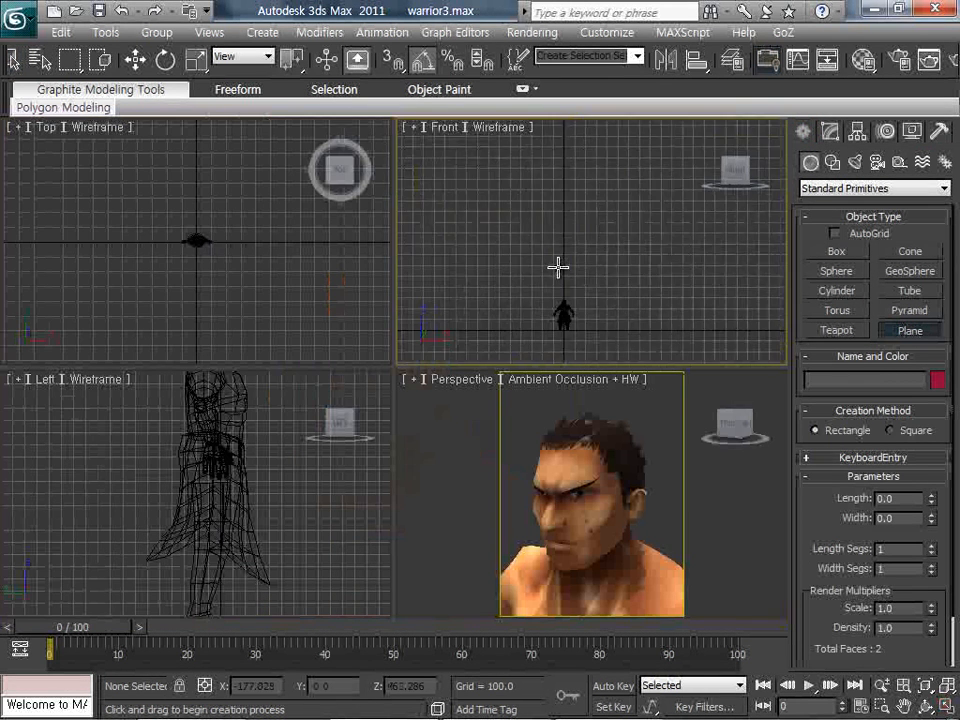
{"action": "left_click_drag", "start_coordinate": [520, 221], "coordinate": [681, 264]}
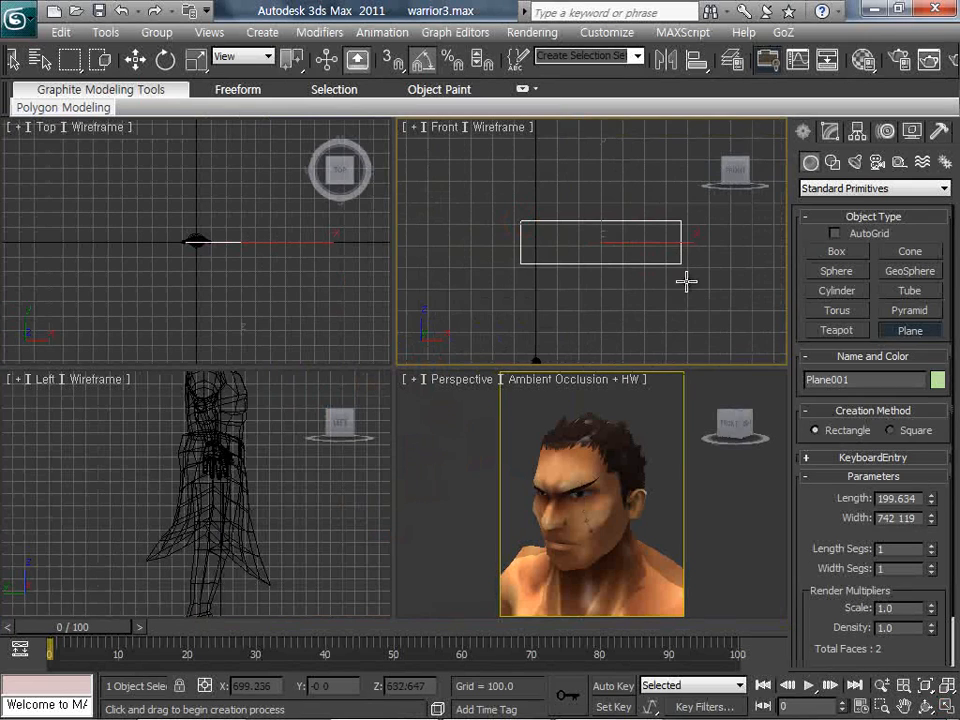
{"action": "scroll", "coordinate": [730, 281], "scroll_direction": "up", "scroll_amount": 3}
{"action": "middle_click_drag", "start_coordinate": [768, 281], "coordinate": [637, 281]}
{"action": "scroll", "coordinate": [637, 281], "scroll_direction": "down", "scroll_amount": 1}
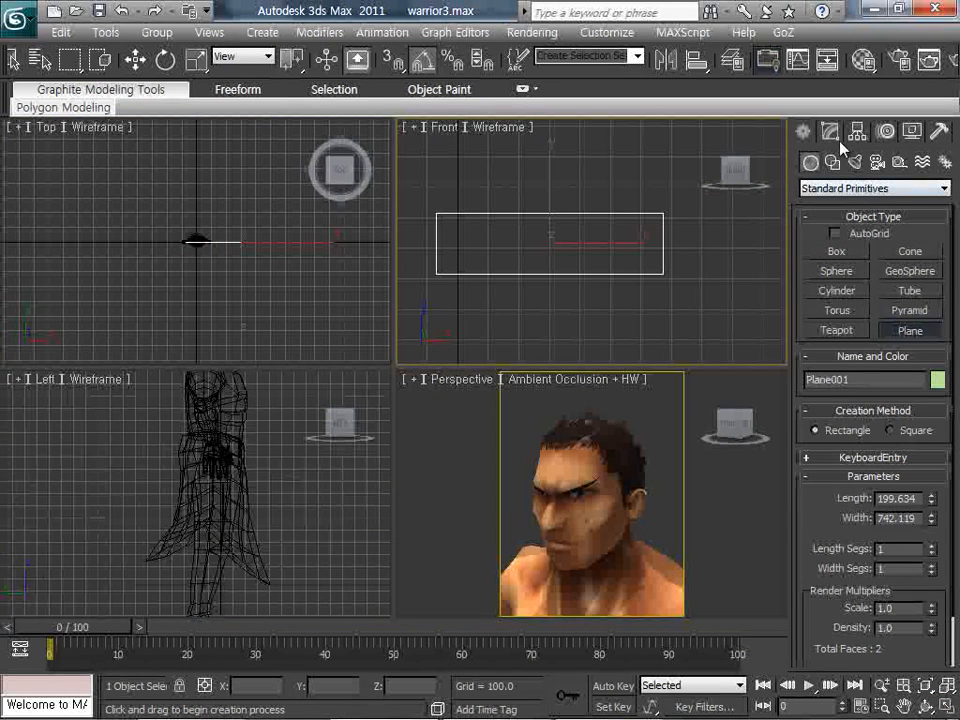
Set the new plane to 2 length segments and 5 width segments.
{"action": "left_click", "coordinate": [830, 131]}
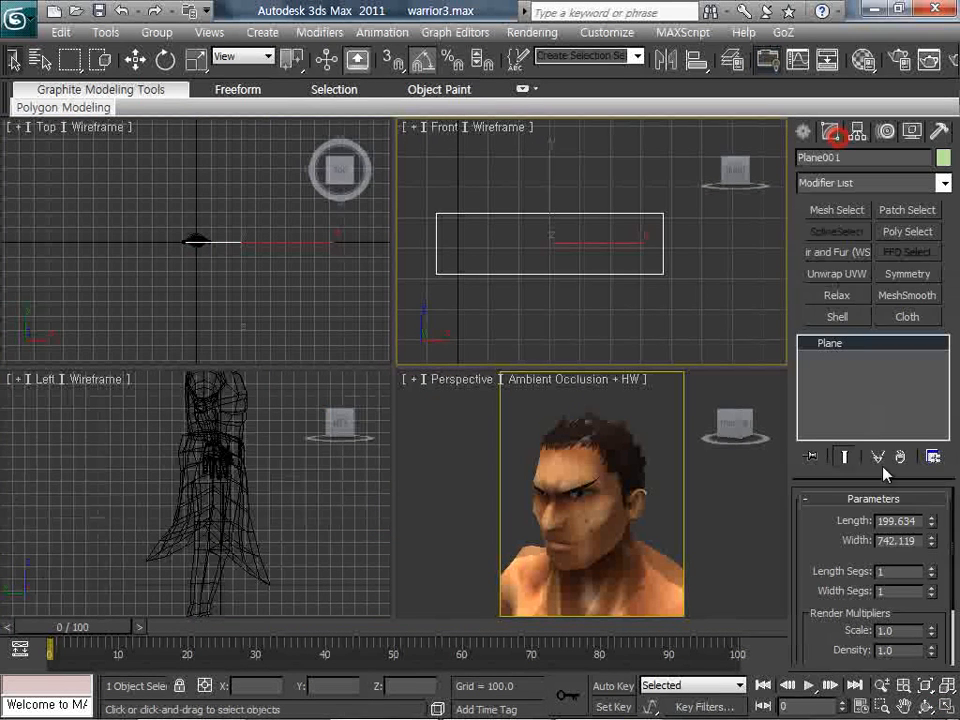
{"action": "left_click", "coordinate": [931, 576]}
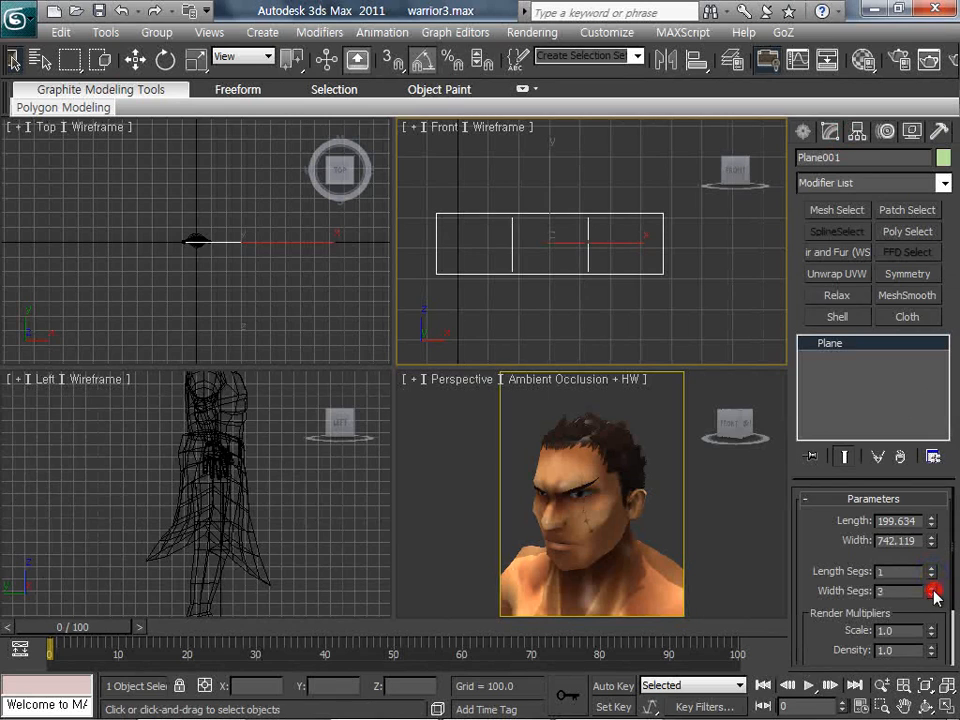
{"action": "left_click", "coordinate": [932, 589]}
{"action": "left_click", "coordinate": [932, 589]}
{"action": "scroll", "coordinate": [232, 430], "scroll_direction": "down", "scroll_amount": 4}
{"action": "middle_click_drag", "start_coordinate": [232, 430], "coordinate": [179, 636]}
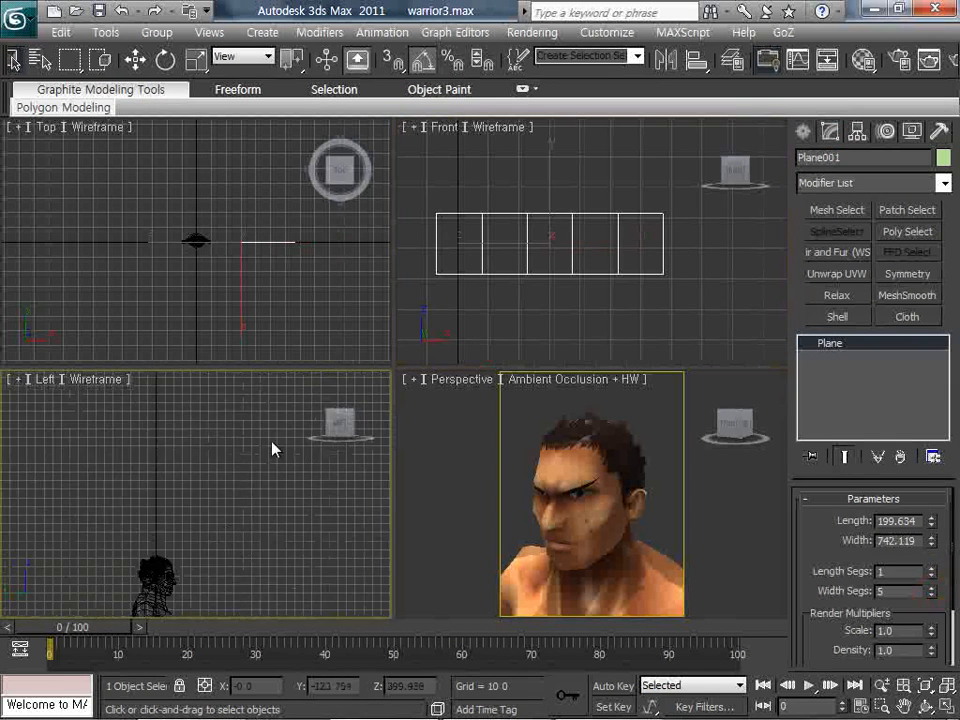
{"action": "scroll", "coordinate": [275, 450], "scroll_direction": "down", "scroll_amount": 3}
{"action": "middle_click_drag", "start_coordinate": [275, 450], "coordinate": [338, 610]}
{"action": "scroll", "coordinate": [212, 493], "scroll_direction": "down", "scroll_amount": 4}
{"action": "scroll", "coordinate": [212, 493], "scroll_direction": "up", "scroll_amount": 4}
{"action": "scroll", "coordinate": [270, 540], "scroll_direction": "up", "scroll_amount": 3}
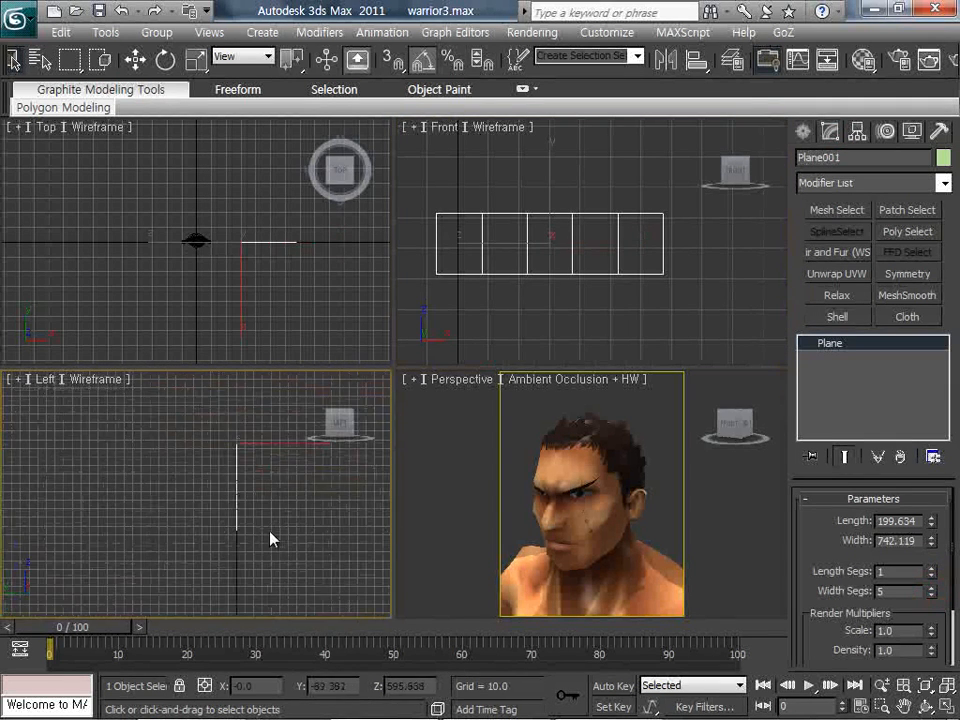
{"action": "left_click", "coordinate": [931, 566]}
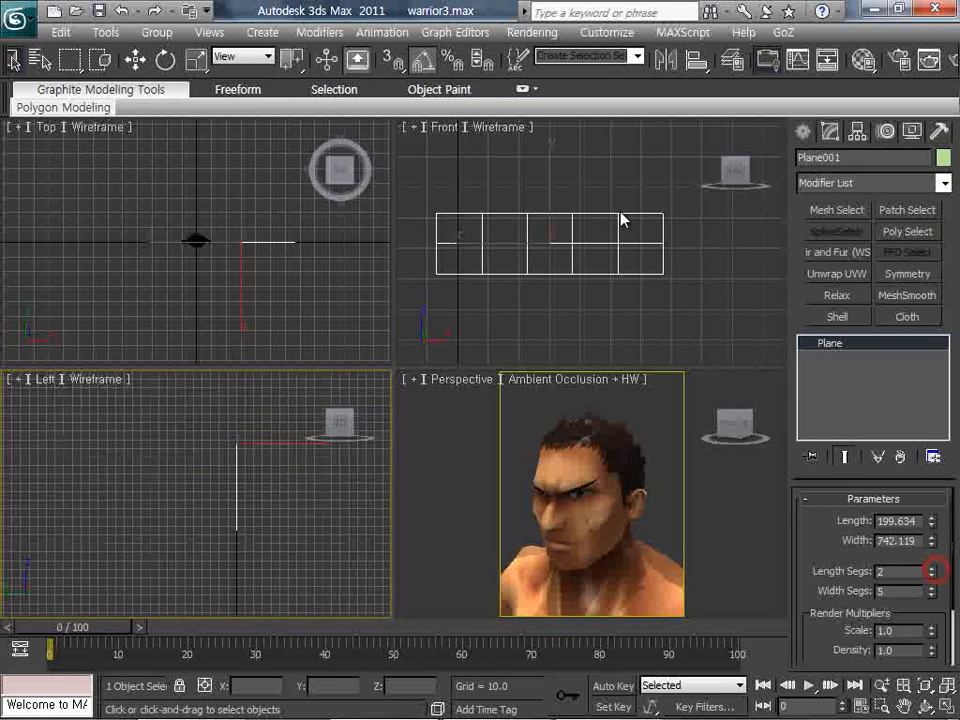
Convert the segmented plane to an Editable Poly.
{"action": "scroll", "coordinate": [621, 216], "scroll_direction": "up", "scroll_amount": 3}
{"action": "right_click", "coordinate": [636, 246]}
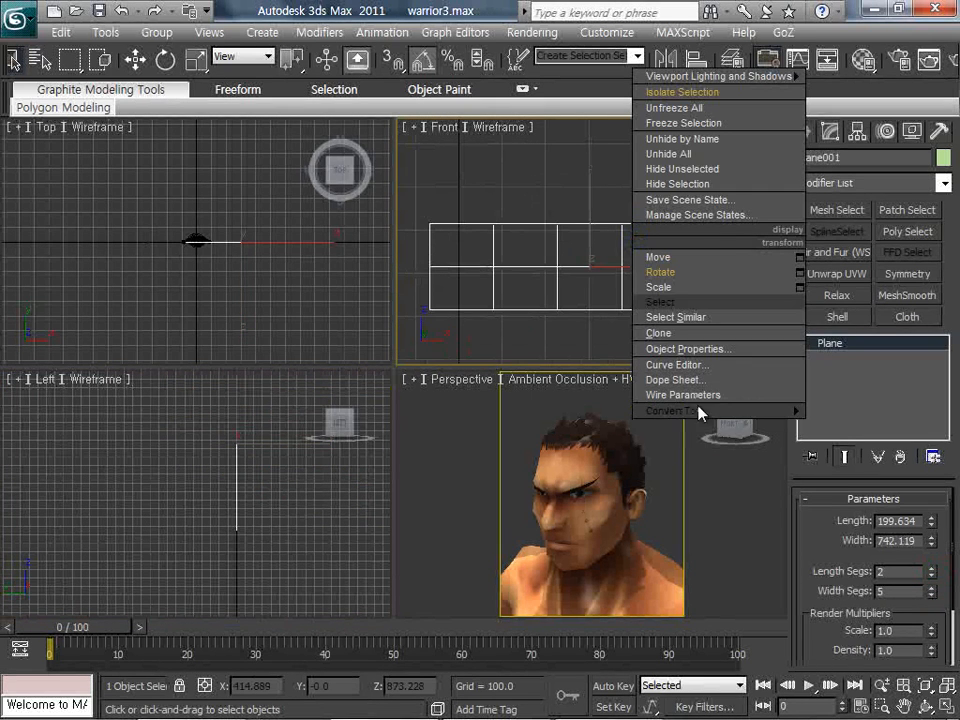
{"action": "mouse_move", "coordinate": [801, 412]}
{"action": "left_click", "coordinate": [870, 364]}
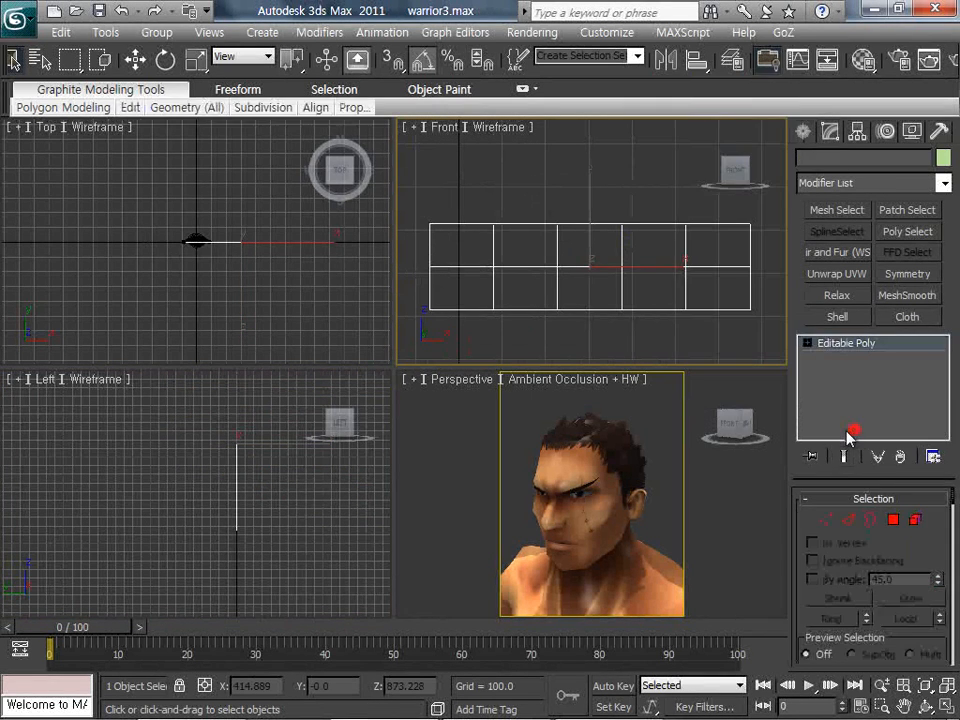
Move the plane's upper-right corner vertex outward and slightly up in the Front view.
{"action": "key", "text": "1"}
{"action": "left_click", "coordinate": [752, 238]}
{"action": "middle_click_drag", "start_coordinate": [700, 246], "coordinate": [664, 250]}
{"action": "scroll", "coordinate": [664, 250], "scroll_direction": "down", "scroll_amount": 2}
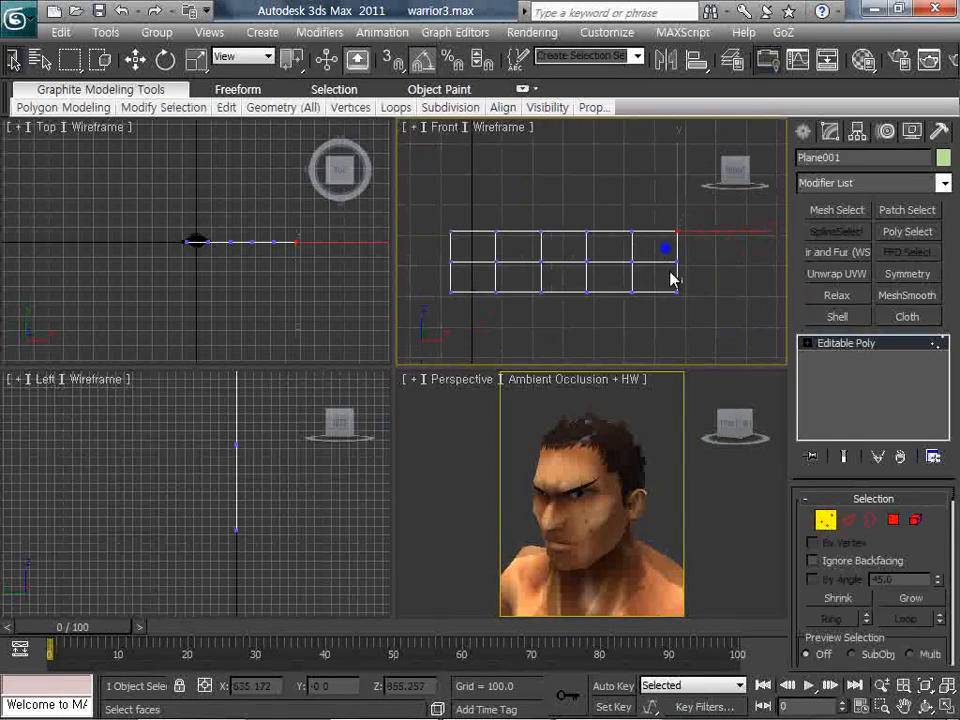
{"action": "key", "text": "1"}
{"action": "left_click", "coordinate": [826, 521]}
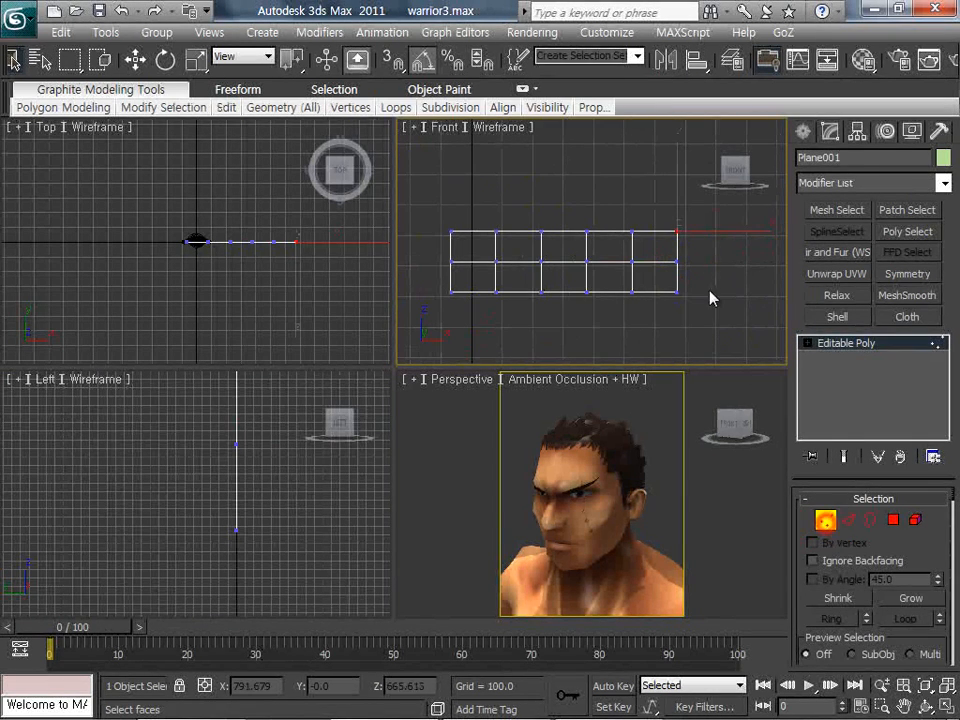
{"action": "left_click_drag", "start_coordinate": [707, 250], "coordinate": [710, 212]}
{"action": "key", "text": "w"}
Raise the remaining vertices of the plane's upper edge to uneven heights and flare the two leftmost ones outward.
{"action": "left_click_drag", "start_coordinate": [542, 241], "coordinate": [531, 246]}
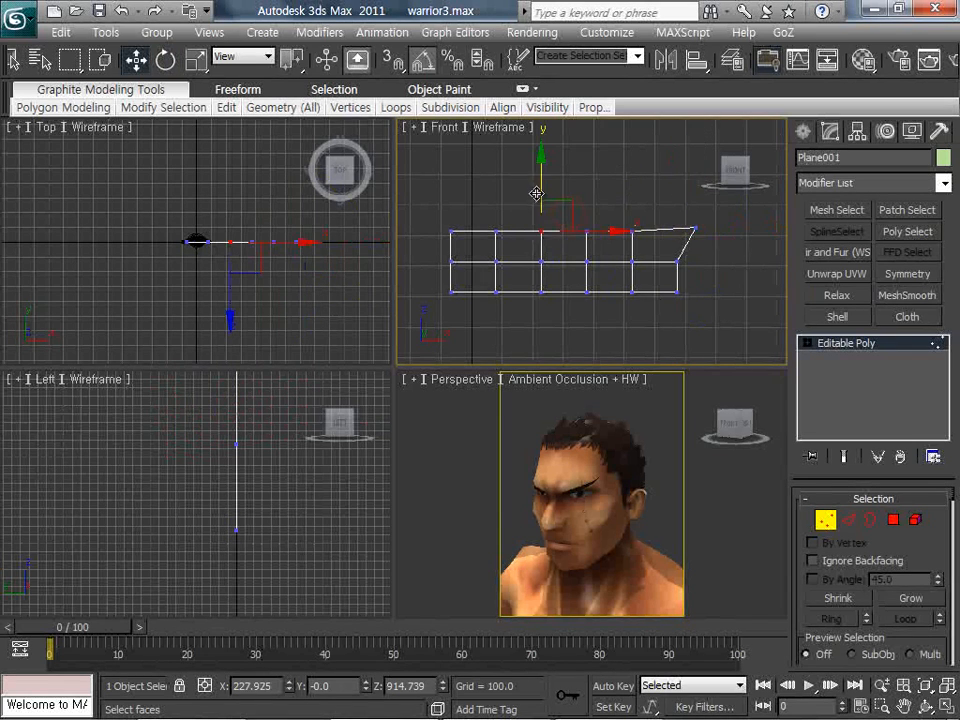
{"action": "left_click_drag", "start_coordinate": [536, 193], "coordinate": [535, 172]}
{"action": "left_click_drag", "start_coordinate": [566, 241], "coordinate": [584, 166]}
{"action": "left_click_drag", "start_coordinate": [468, 241], "coordinate": [429, 188]}
{"action": "left_click_drag", "start_coordinate": [508, 242], "coordinate": [486, 187]}
{"action": "mouse_move", "coordinate": [637, 240]}
{"action": "left_mouse_down"}
{"action": "mouse_move", "coordinate": [616, 202]}
{"action": "mouse_move", "coordinate": [630, 173]}
{"action": "left_mouse_up"}
Select the upper-edge vertices except the right corner and move them about 74 units back and slightly down in the Left view.
{"action": "left_click_drag", "start_coordinate": [692, 233], "coordinate": [463, 200]}
{"action": "right_click", "coordinate": [227, 461]}
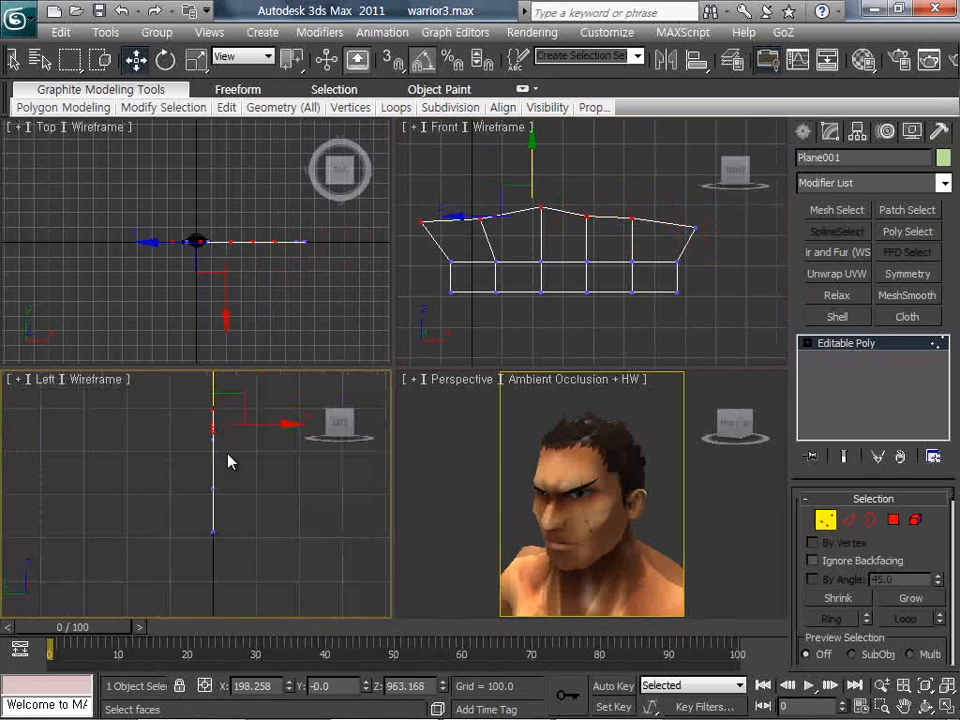
{"action": "left_click_drag", "start_coordinate": [236, 398], "coordinate": [176, 417]}
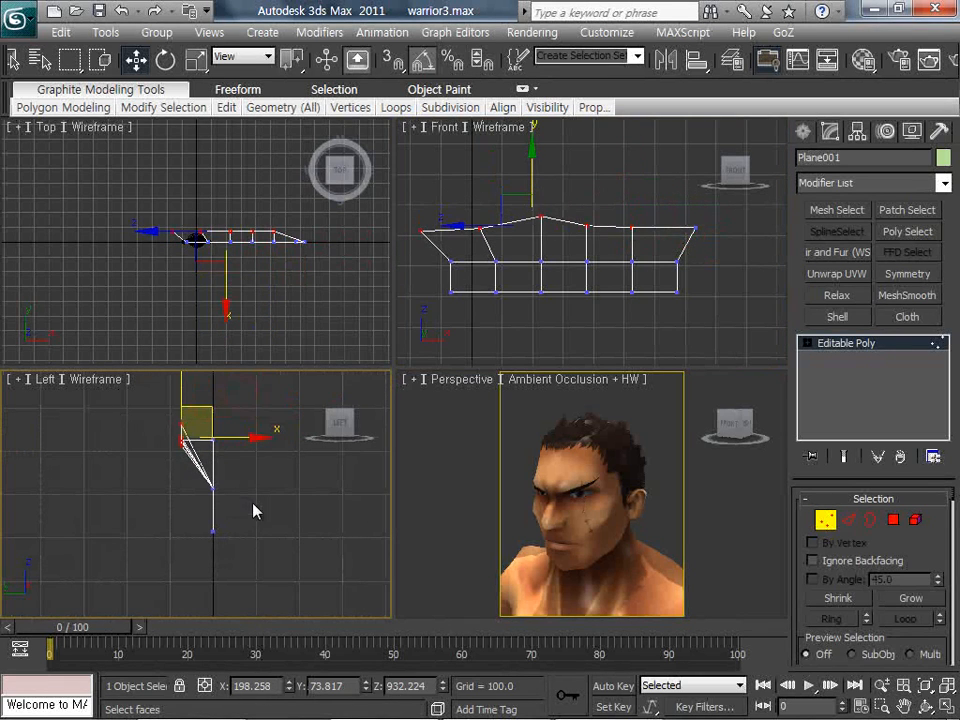
Select the plane's middle row of vertices and move it about 28 units forward in the Left view.
{"action": "left_click_drag", "start_coordinate": [666, 272], "coordinate": [430, 254]}
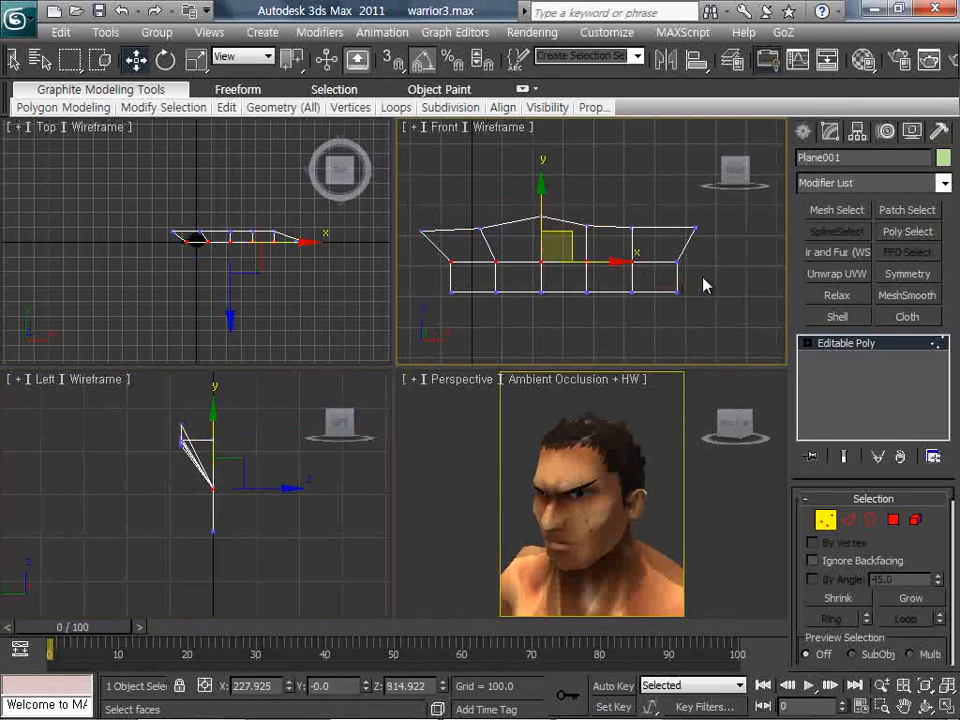
{"action": "right_click", "coordinate": [264, 476]}
{"action": "left_click_drag", "start_coordinate": [246, 465], "coordinate": [258, 465]}
Maximize the Perspective viewport and frame the warrior's head up close.
{"action": "scroll", "coordinate": [616, 416], "scroll_direction": "down", "scroll_amount": 6}
{"action": "middle_click_drag", "start_coordinate": [624, 460], "coordinate": [616, 490]}
{"action": "scroll", "coordinate": [605, 475], "scroll_direction": "up", "scroll_amount": 3}
{"action": "scroll", "coordinate": [570, 290], "scroll_direction": "up", "scroll_amount": 2}
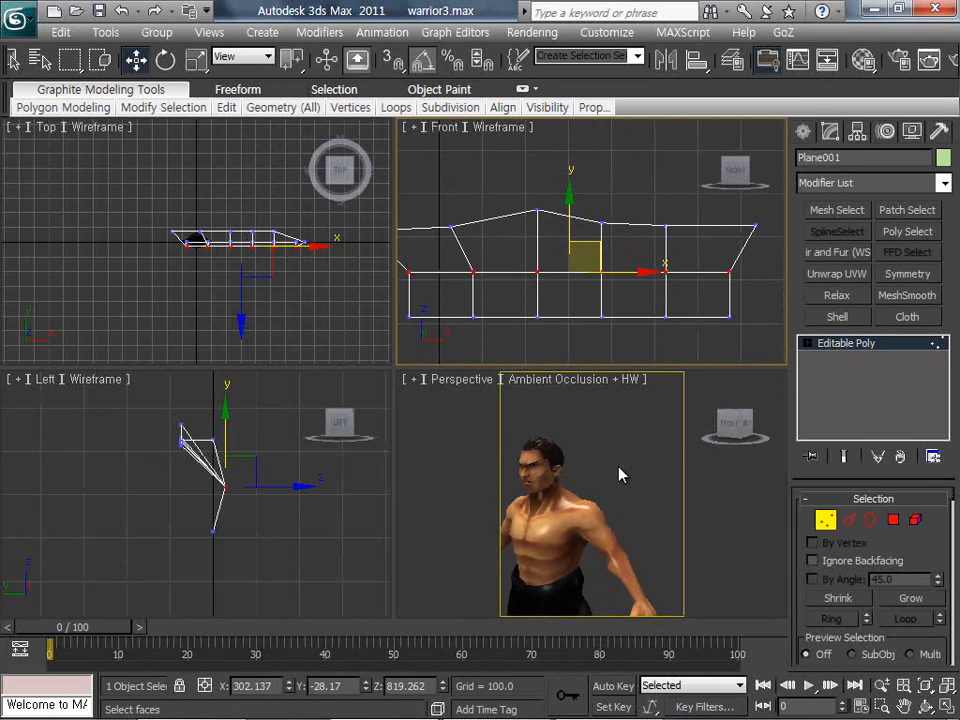
{"action": "middle_click_drag", "start_coordinate": [619, 467], "coordinate": [627, 466]}
{"action": "left_click", "coordinate": [947, 706]}
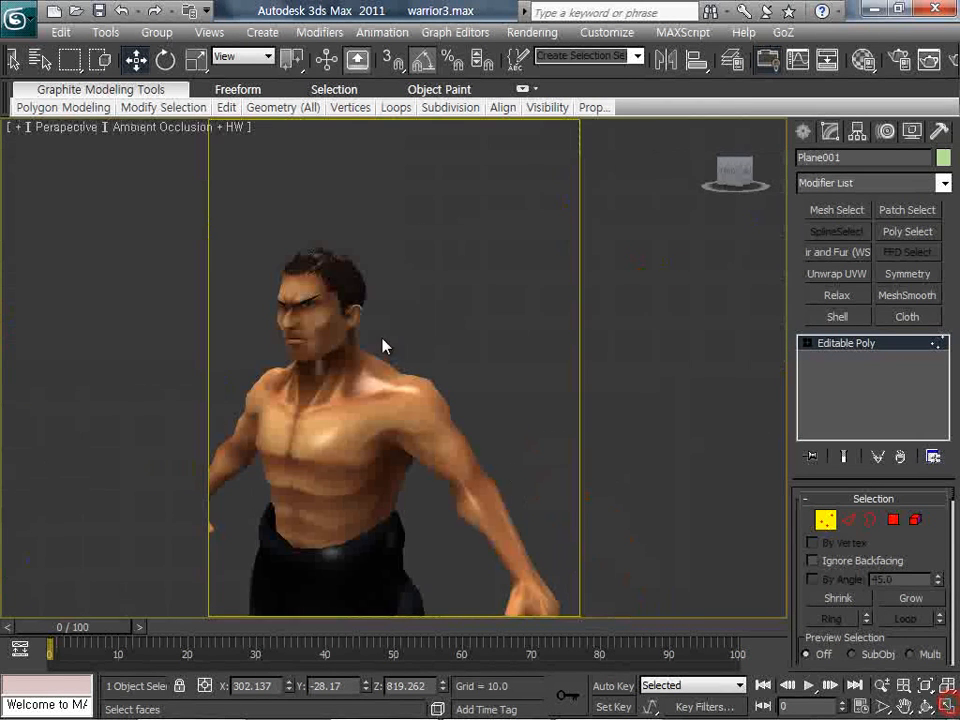
{"action": "scroll", "coordinate": [383, 346], "scroll_direction": "up", "scroll_amount": 10}
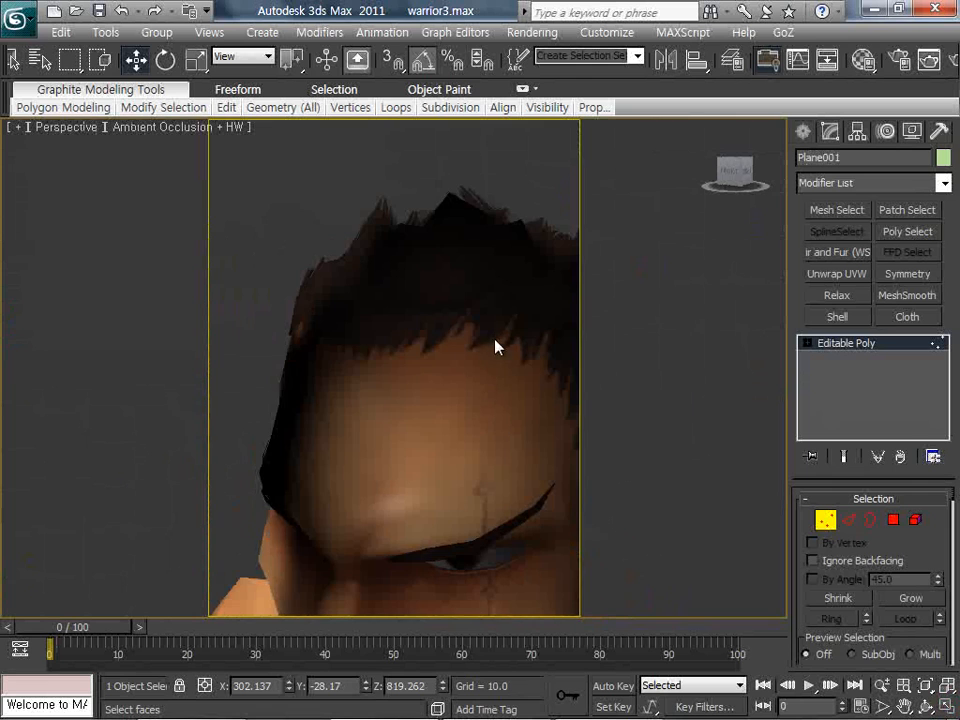
{"action": "scroll", "coordinate": [490, 350], "scroll_direction": "down", "scroll_amount": 4}
Finish editing the plane's vertices and open the low body mesh at Element level with its wireframe edges displayed.
{"action": "left_click", "coordinate": [822, 518]}
{"action": "left_click", "coordinate": [519, 384]}
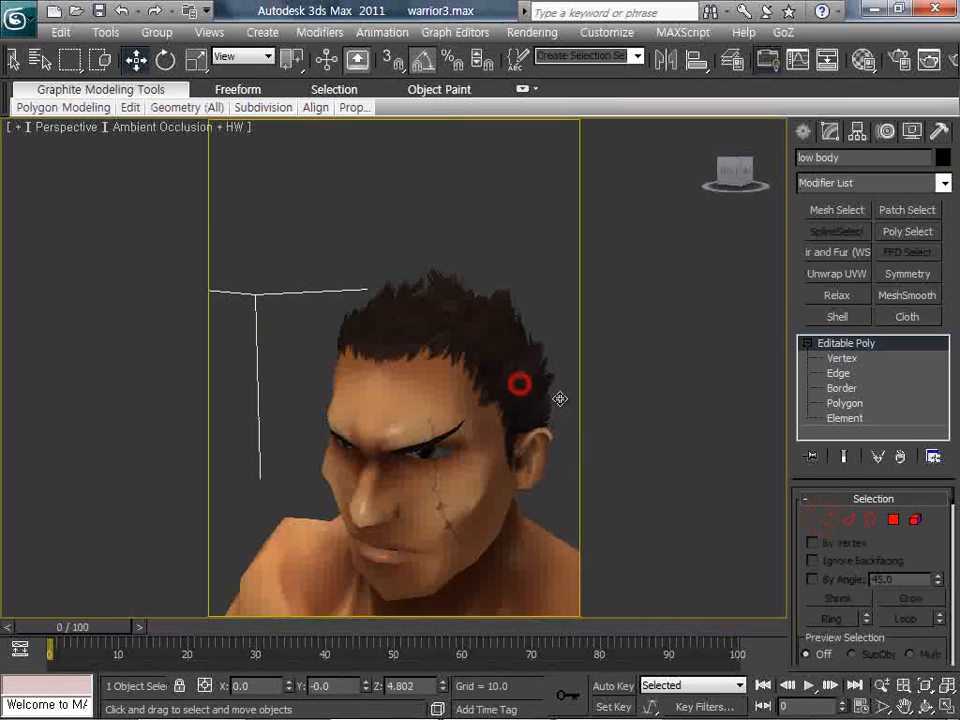
{"action": "left_click", "coordinate": [916, 519]}
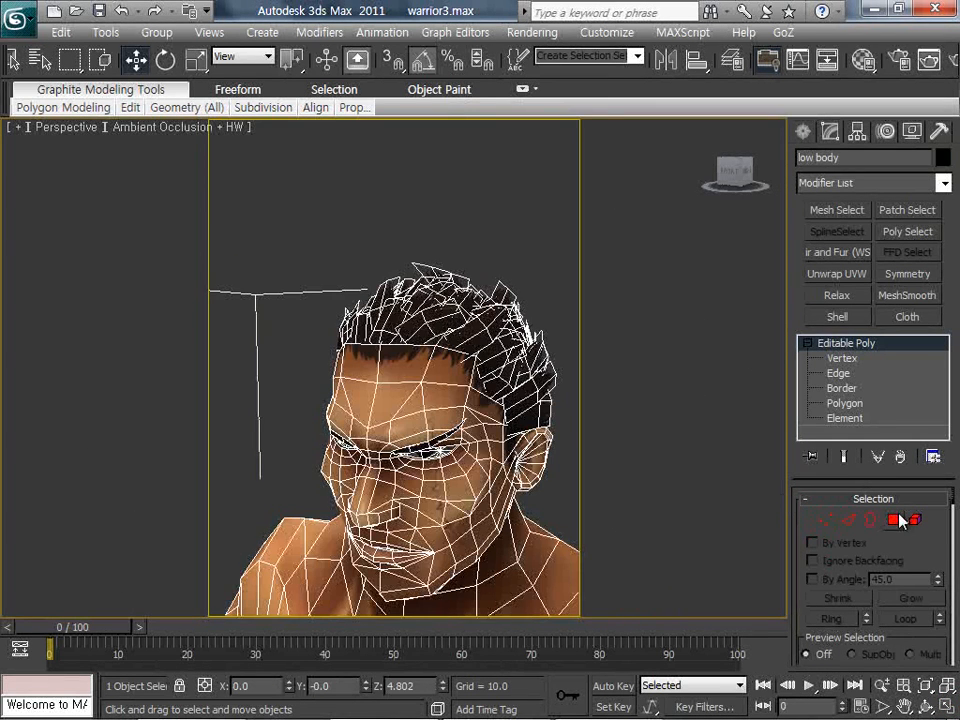
Select the individual hair strip elements along the front hairline, from the temple beside the visible ear across to the far side.
{"action": "left_click", "coordinate": [498, 358]}
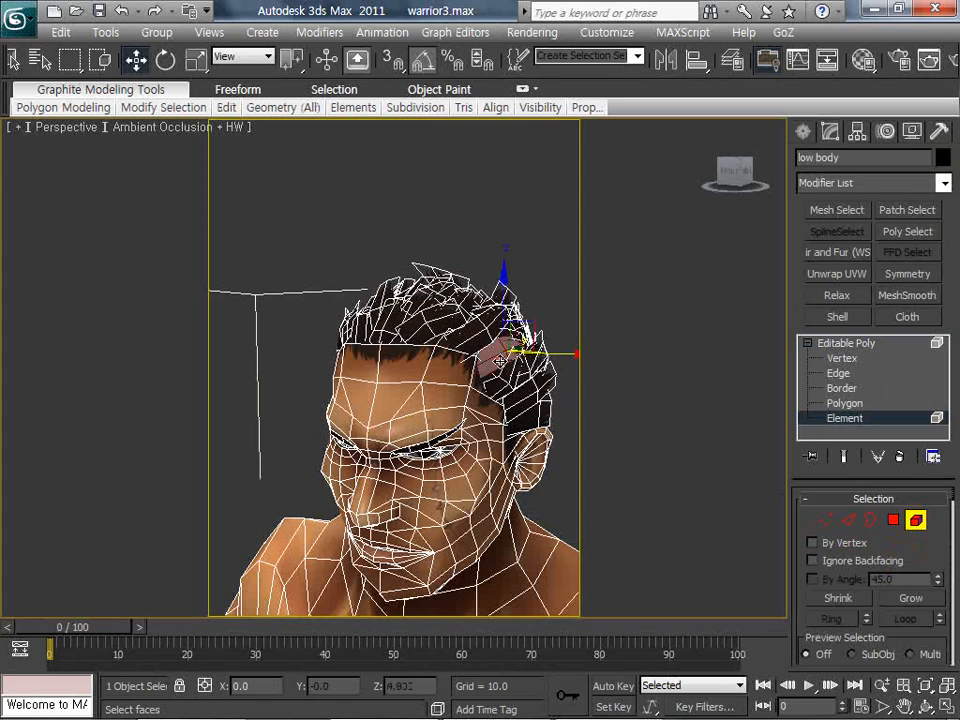
{"action": "left_click", "coordinate": [480, 335], "text": "ctrl"}
{"action": "left_click", "coordinate": [454, 331], "text": "ctrl"}
{"action": "left_click", "coordinate": [431, 324], "text": "ctrl"}
{"action": "left_click", "coordinate": [388, 321], "text": "ctrl"}
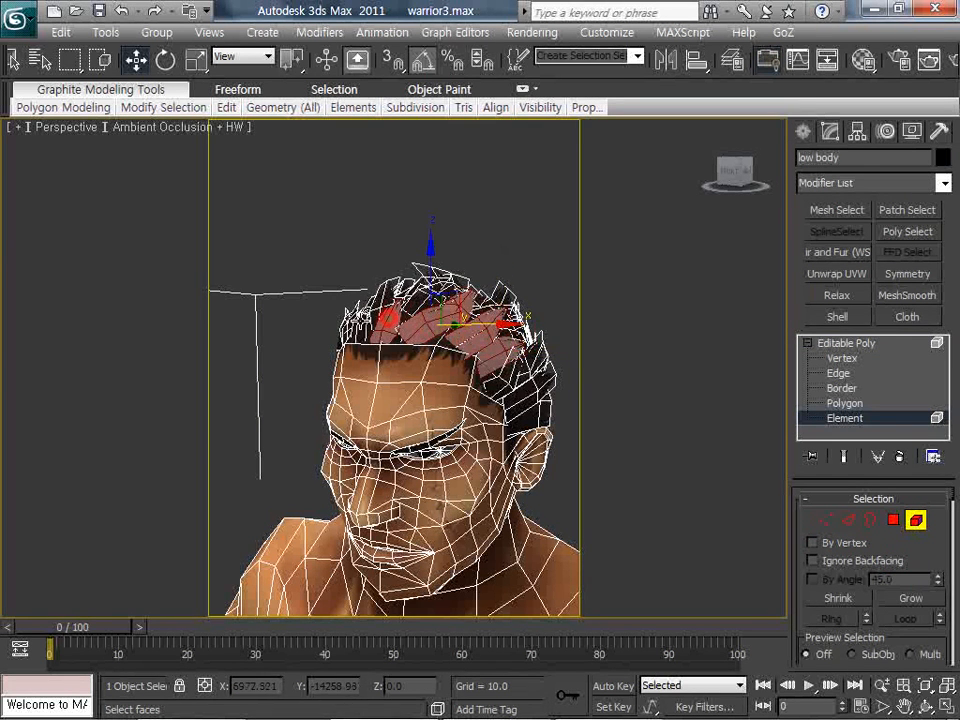
{"action": "left_click", "coordinate": [361, 321], "text": "ctrl"}
{"action": "left_click", "coordinate": [338, 337], "text": "ctrl"}
{"action": "left_click", "coordinate": [323, 371], "text": "ctrl"}
{"action": "left_click", "coordinate": [384, 302], "text": "ctrl"}
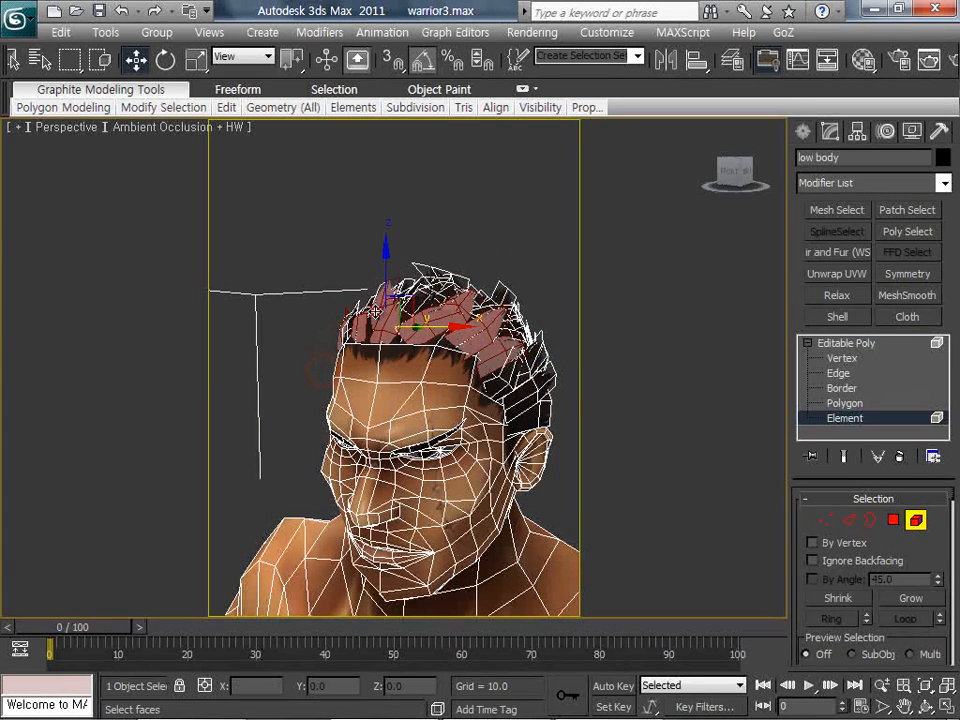
{"action": "left_click", "coordinate": [402, 320], "text": "ctrl"}
{"action": "left_click", "coordinate": [436, 308], "text": "ctrl"}
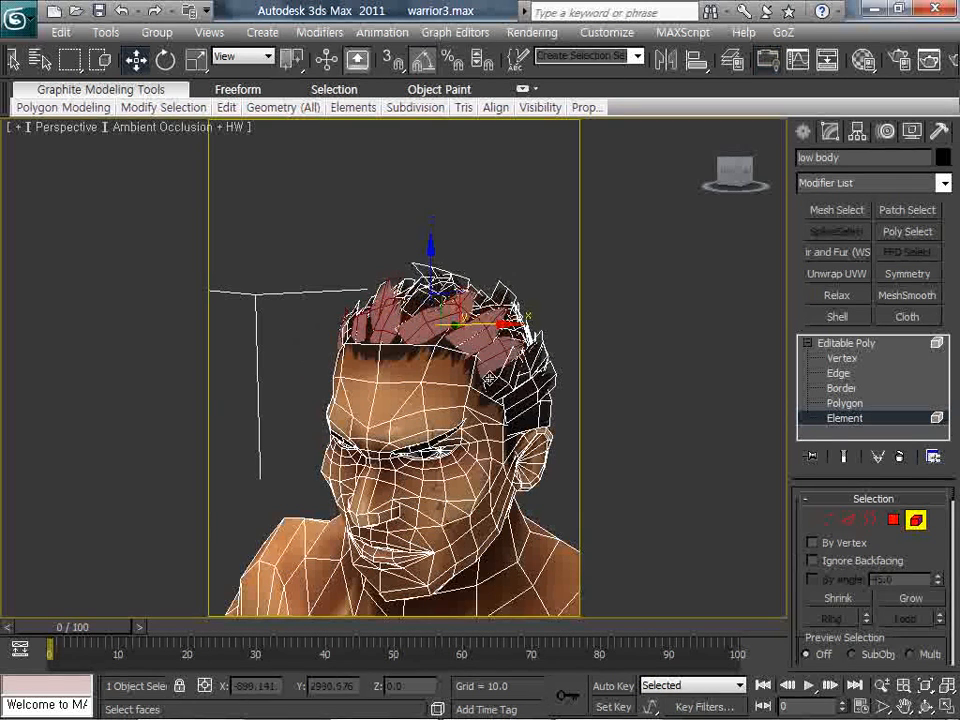
Clear the hair element selection, then leave Element level and deselect the low body mesh.
{"action": "left_click", "coordinate": [516, 230]}
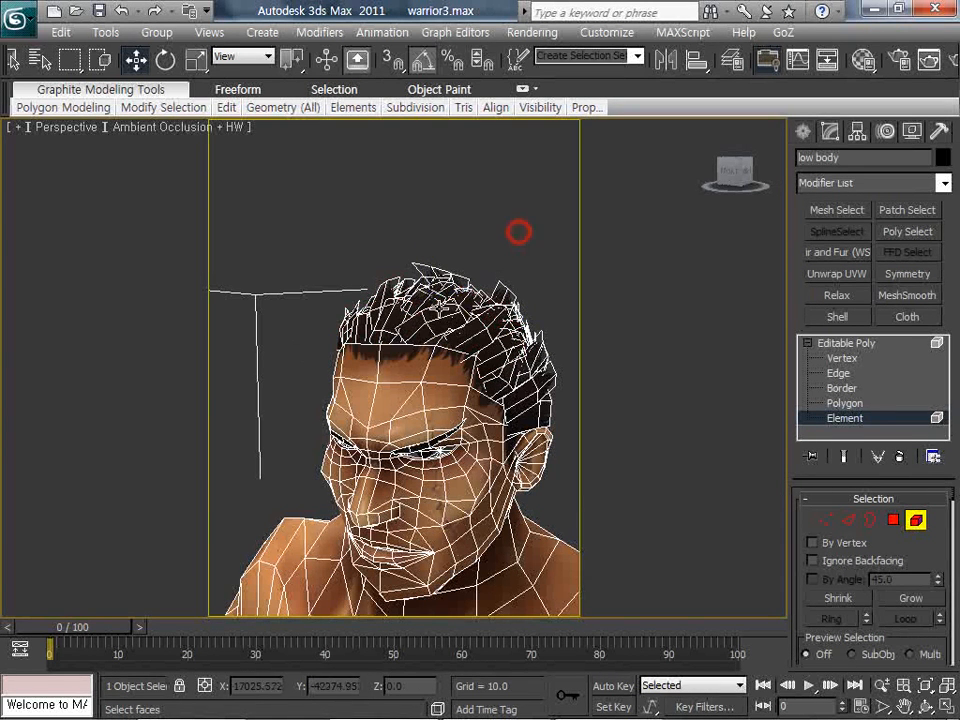
{"action": "middle_click_drag", "start_coordinate": [516, 230], "coordinate": [536, 300]}
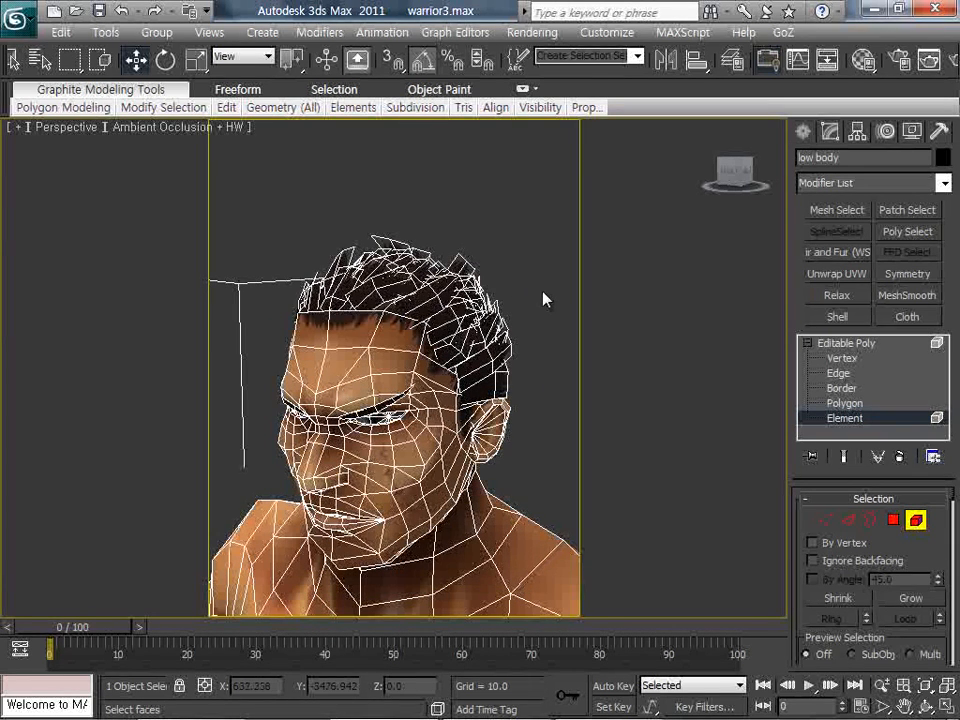
{"action": "left_click", "coordinate": [544, 281]}
{"action": "left_click", "coordinate": [915, 519]}
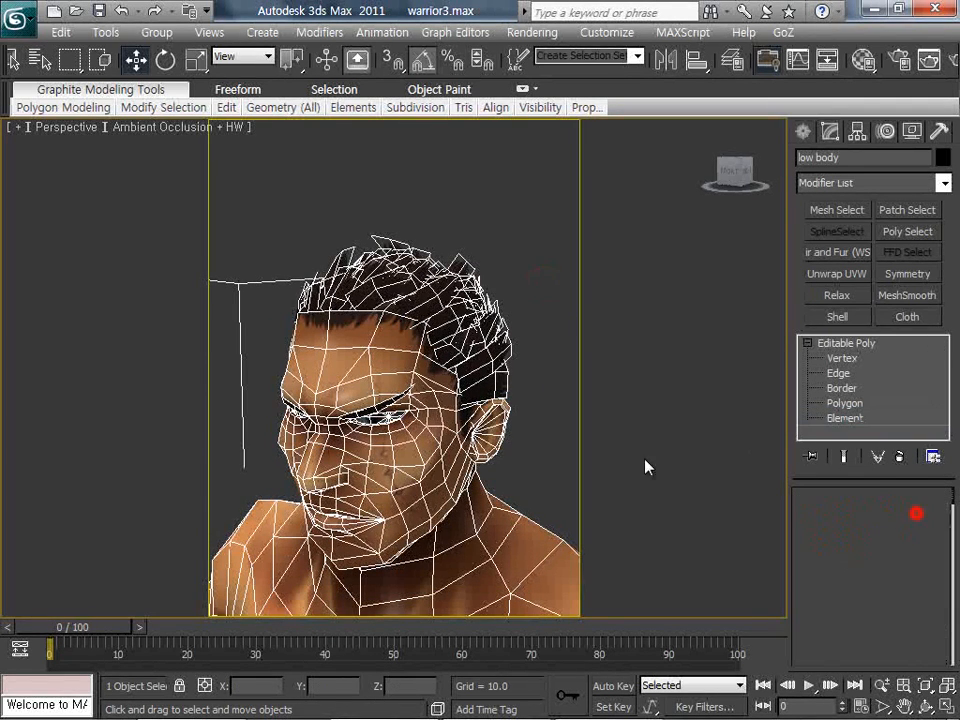
{"action": "scroll", "coordinate": [487, 446], "scroll_direction": "down", "scroll_amount": 4}
{"action": "middle_click_drag", "start_coordinate": [487, 446], "coordinate": [480, 364]}
{"action": "left_click", "coordinate": [549, 374]}
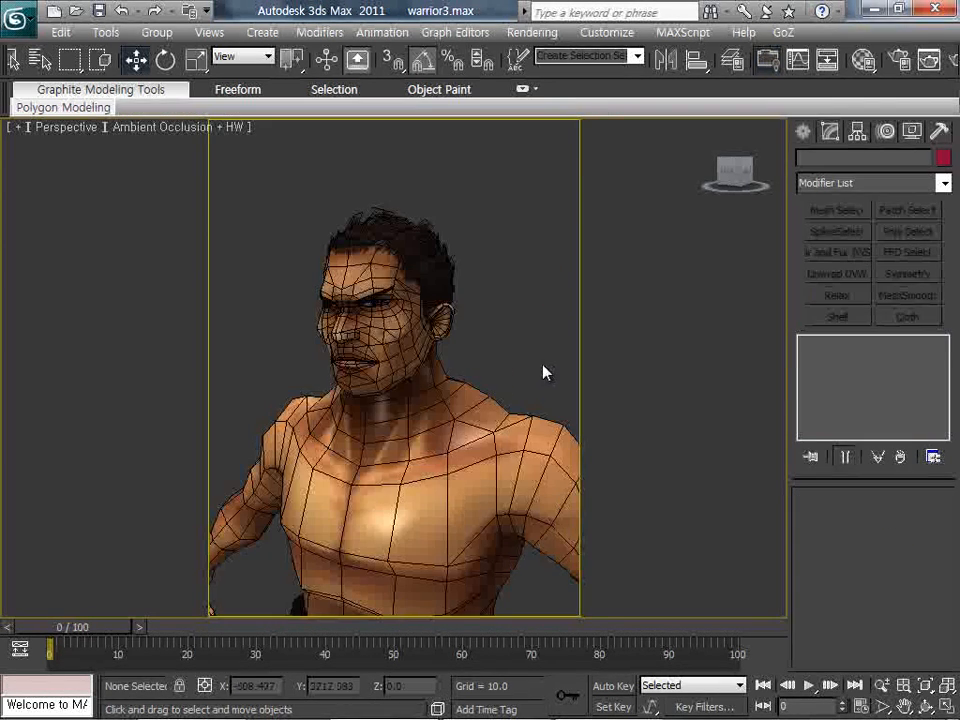